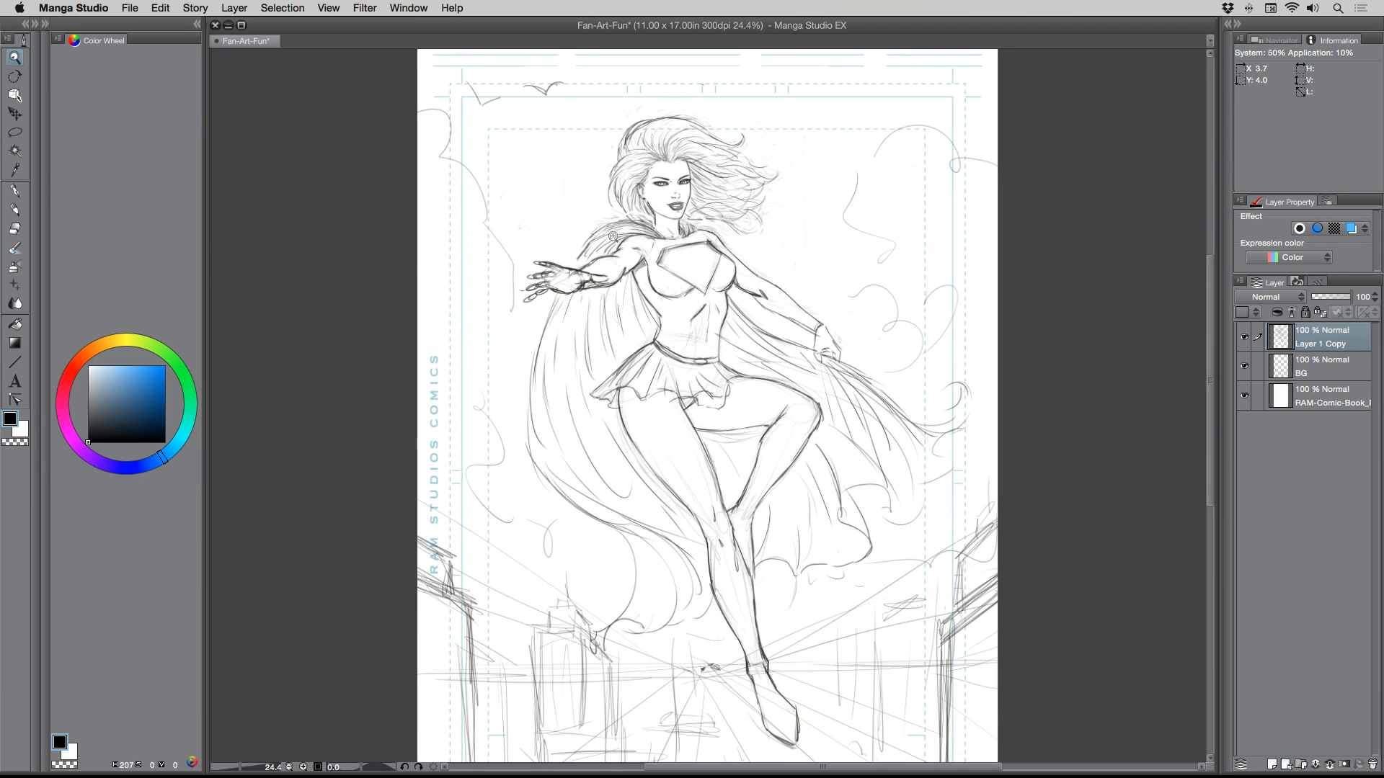
- Duplicate the Layer 1 Copy figure layer, and hide the original and the BG layer
left_click(1244, 337)
left_click(1245, 339)
right_click(1339, 339)
left_click(1258, 413)
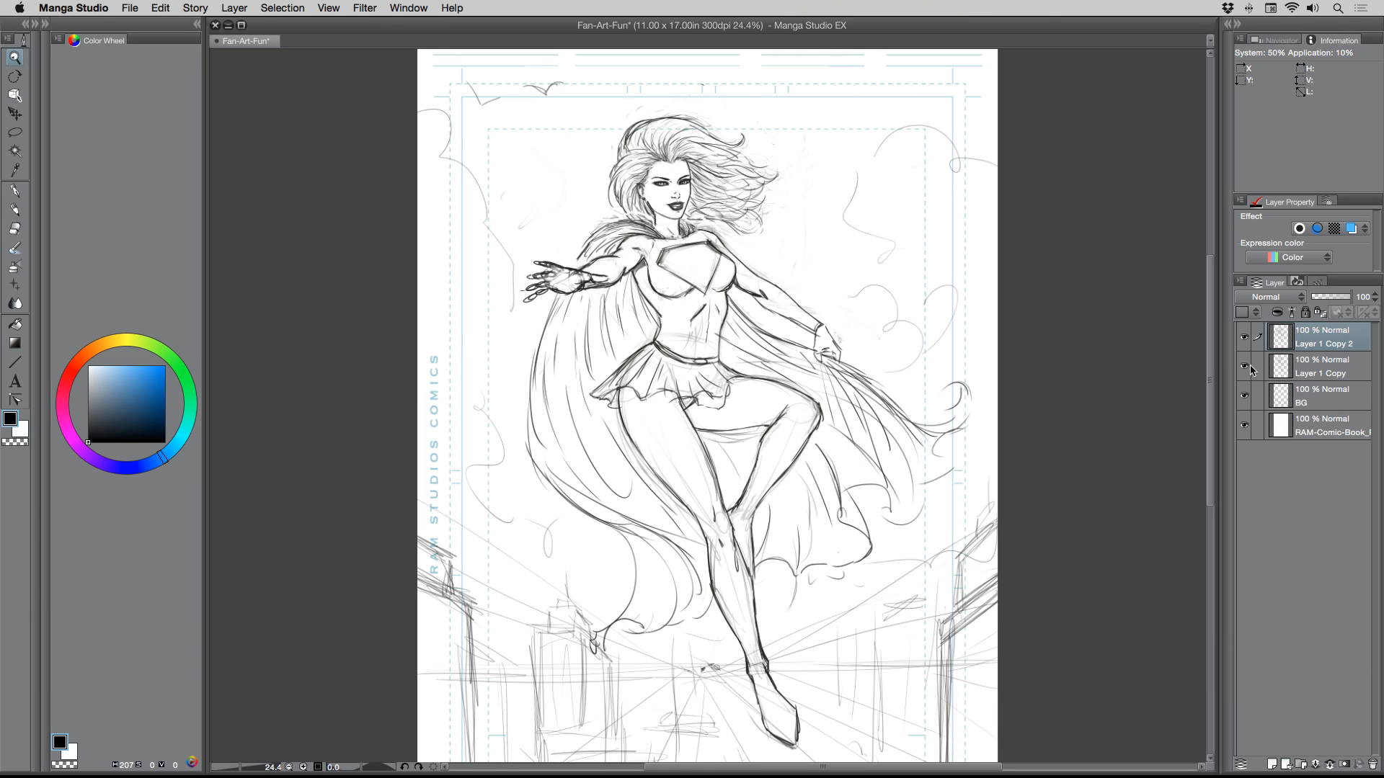
left_click(1246, 367)
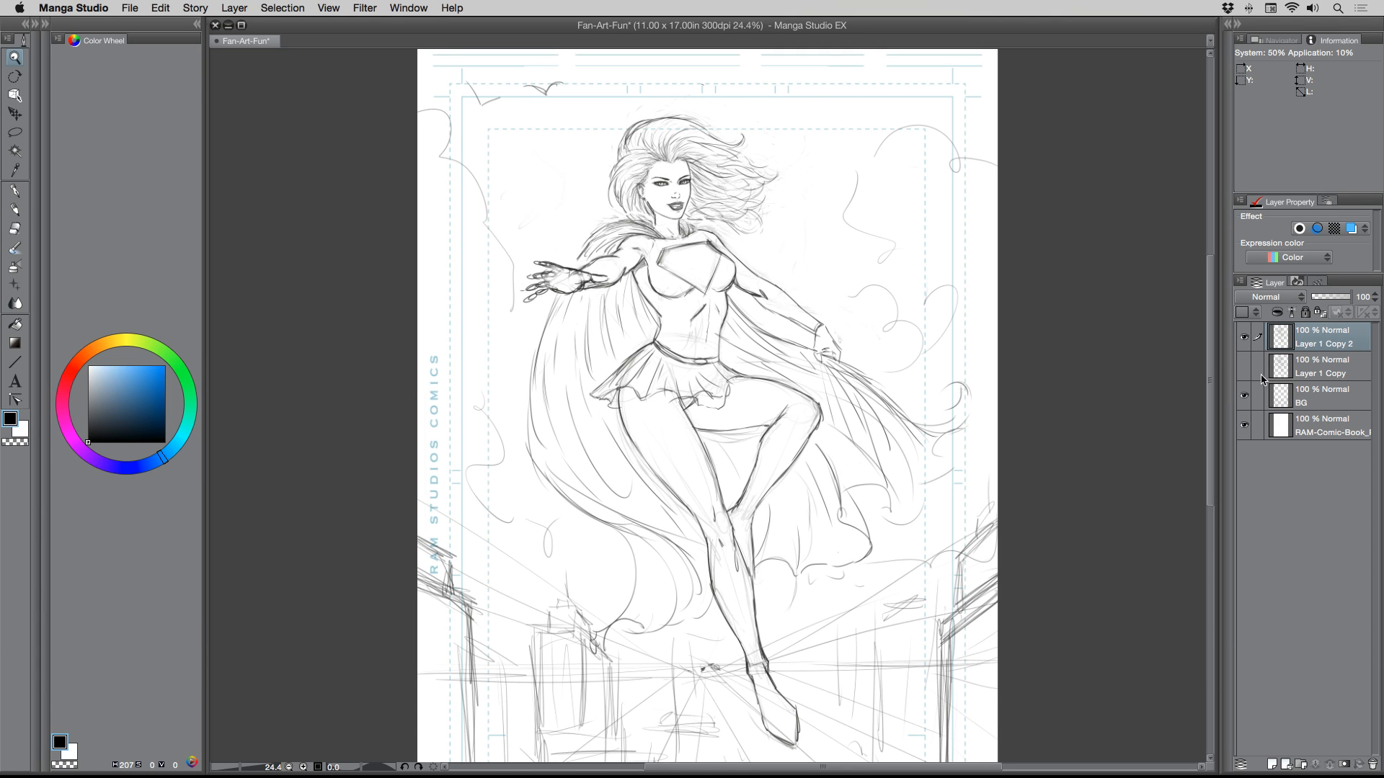
left_click(1245, 397)
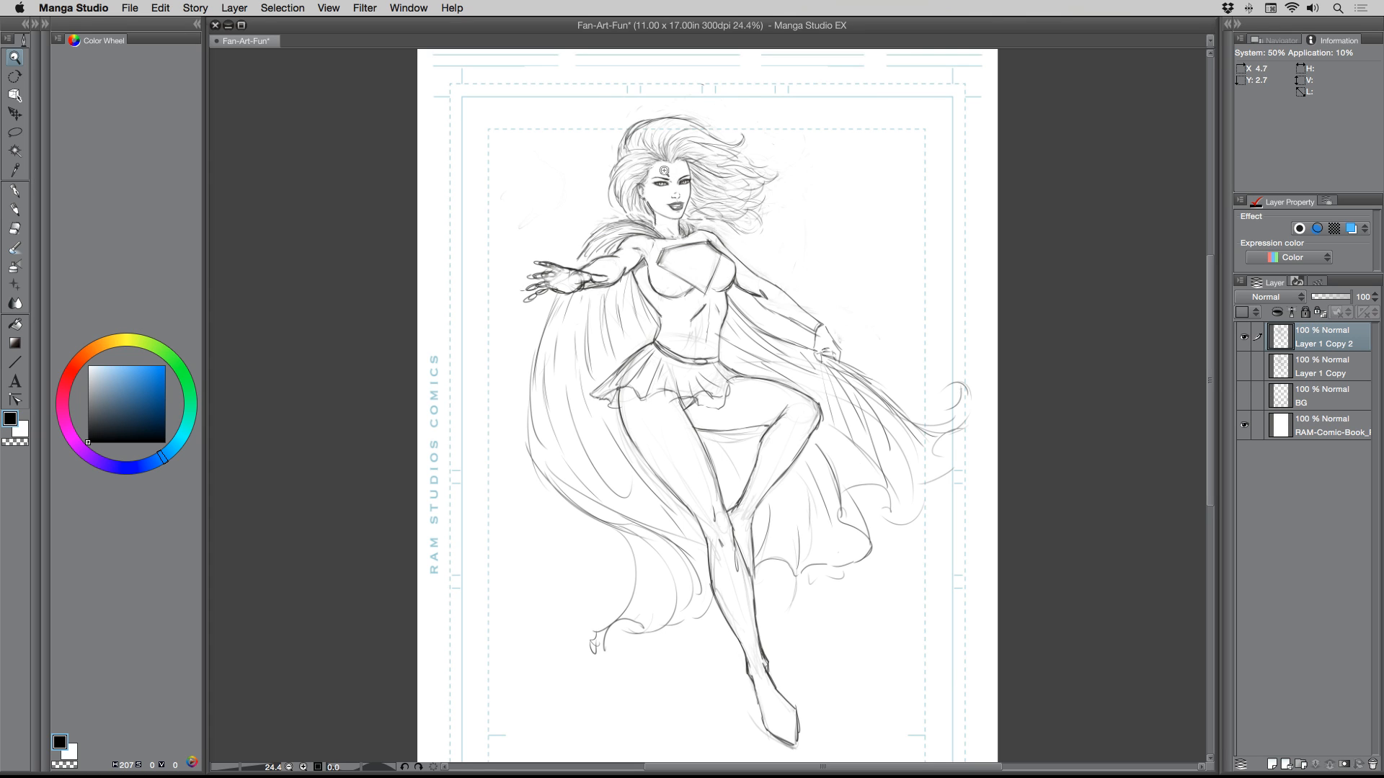
left_click(656, 149)
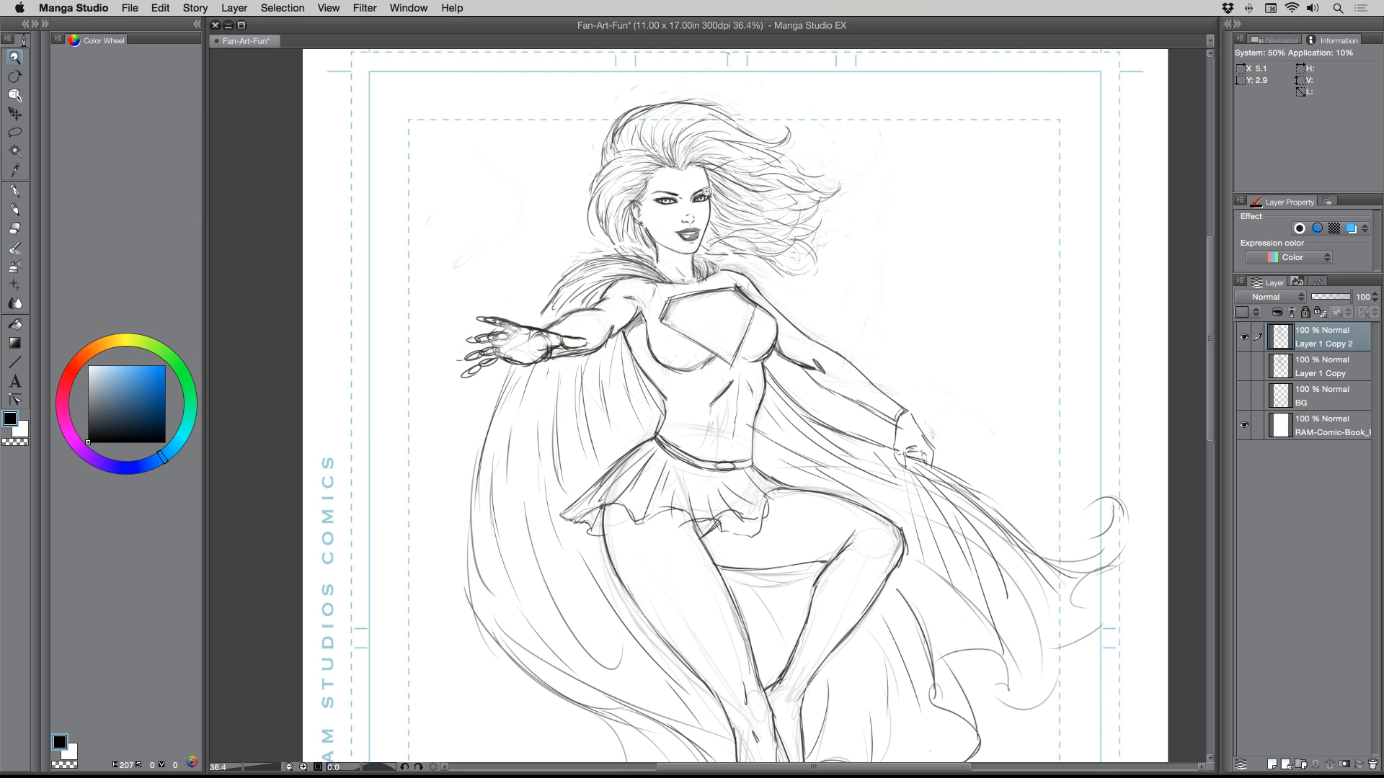
left_click(689, 211, "alt")
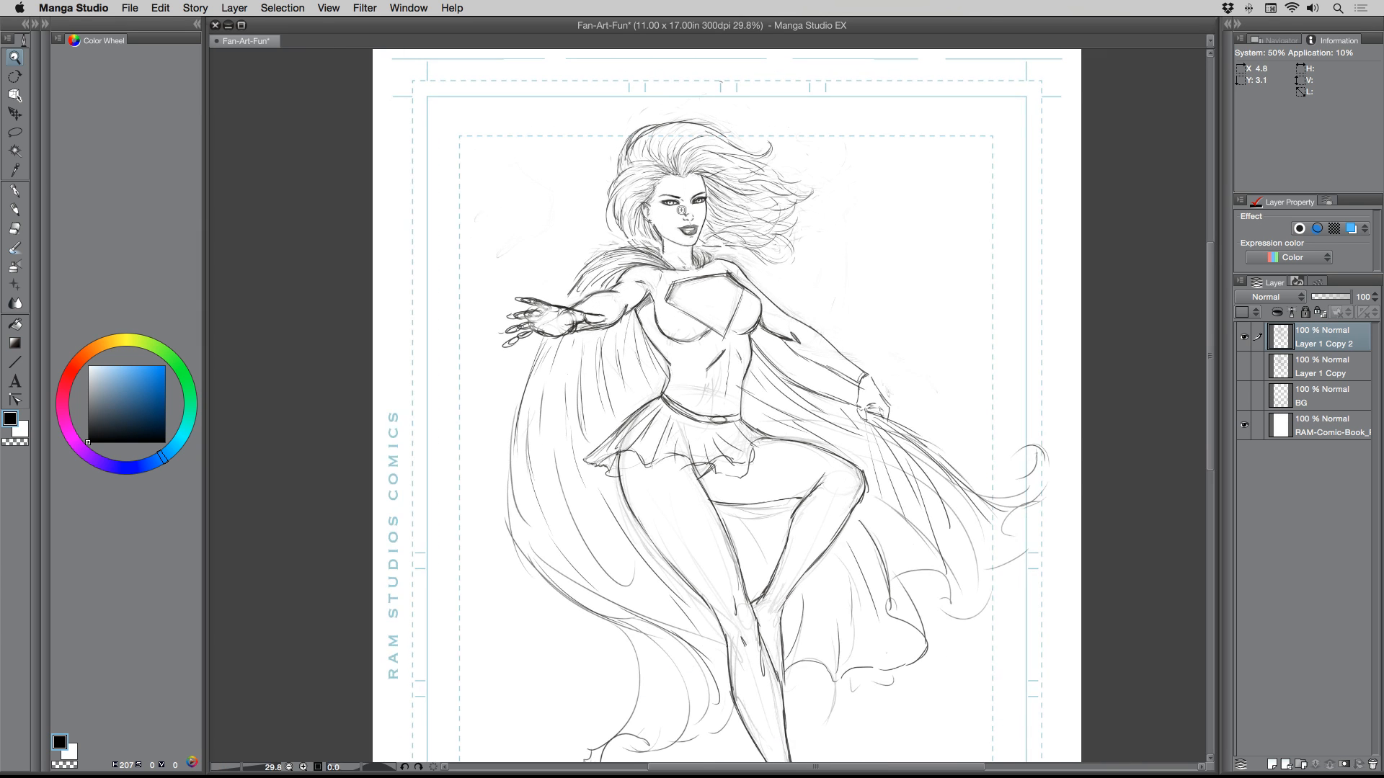
left_click(705, 263, "alt")
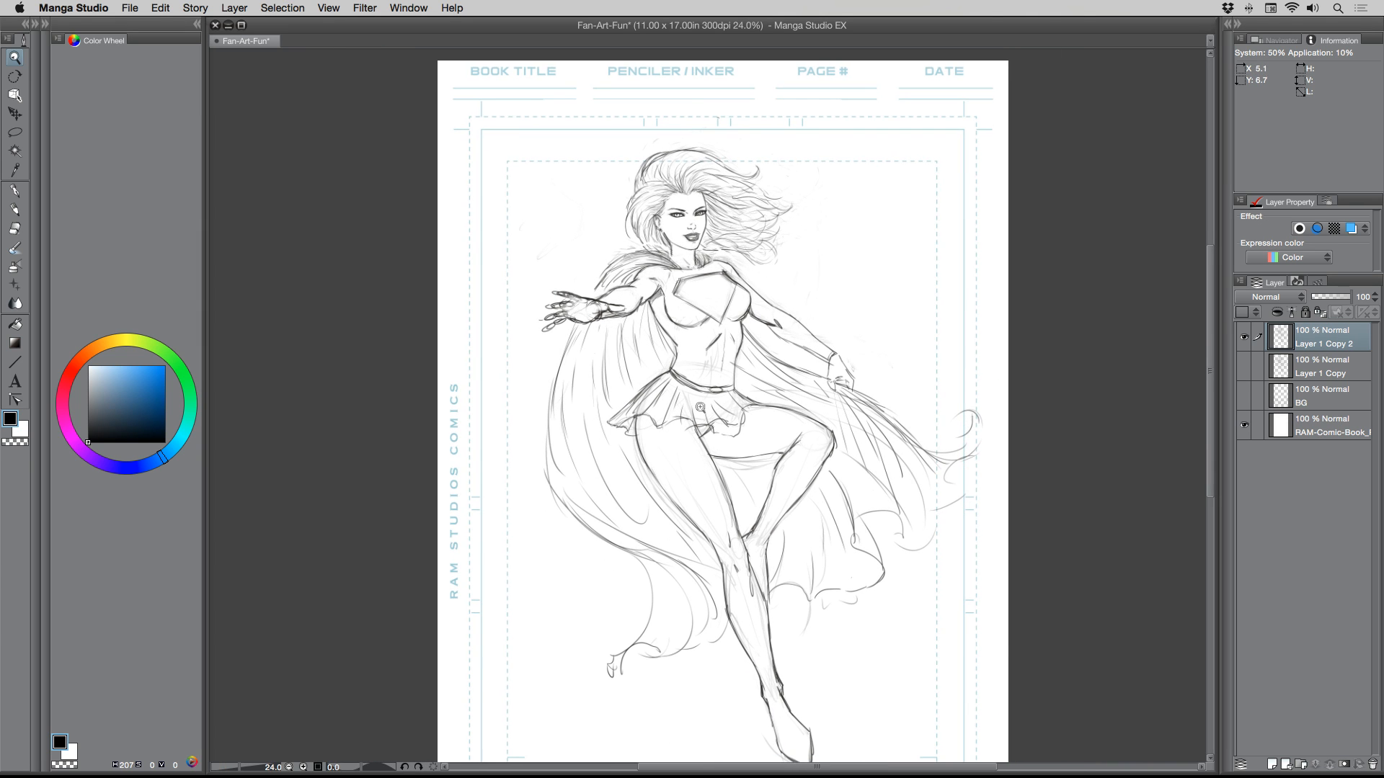
left_click_drag(601, 319, 590, 296)
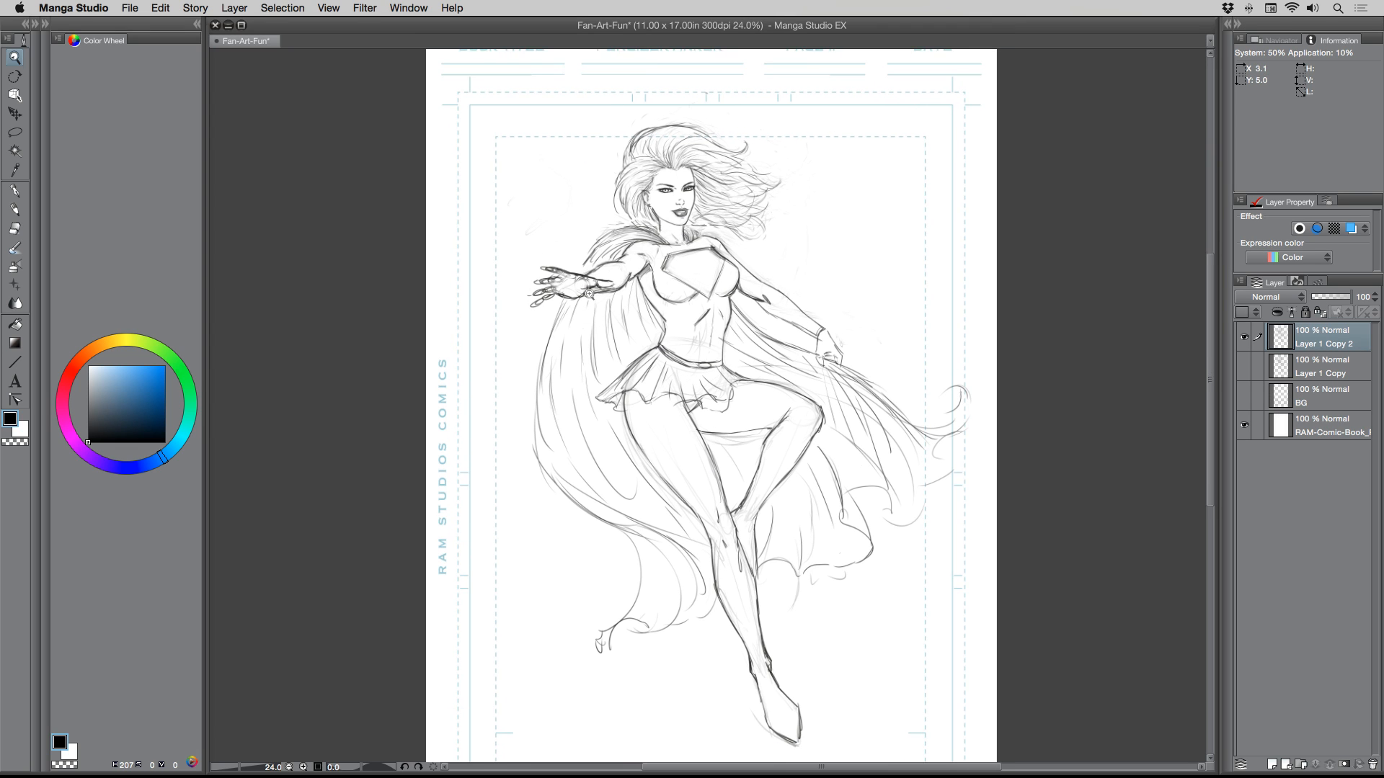
left_click(1244, 337)
left_click(1244, 336)
- Activate the Soft eraser and expand the sub tool list beside the color wheel
left_click(14, 228)
left_click(44, 26)
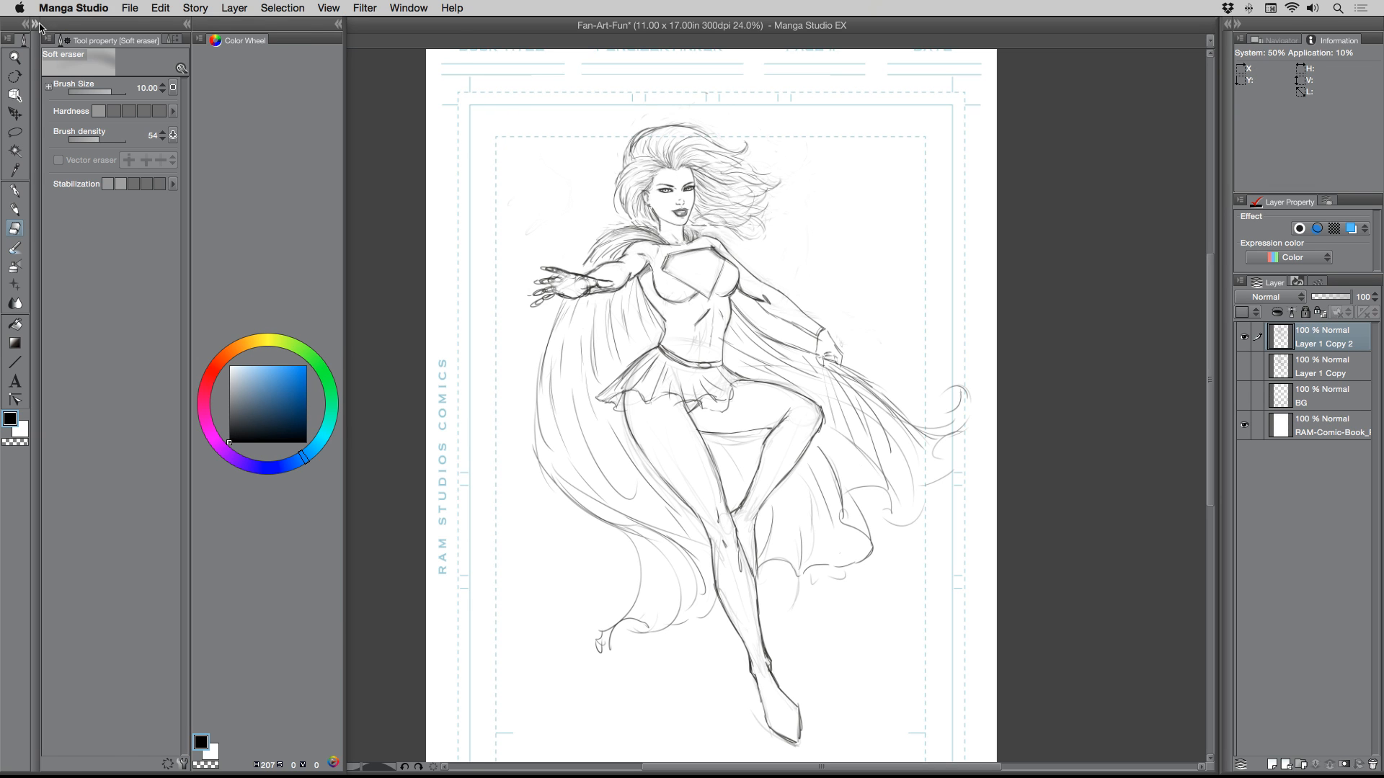
left_click(44, 26)
left_click(294, 25)
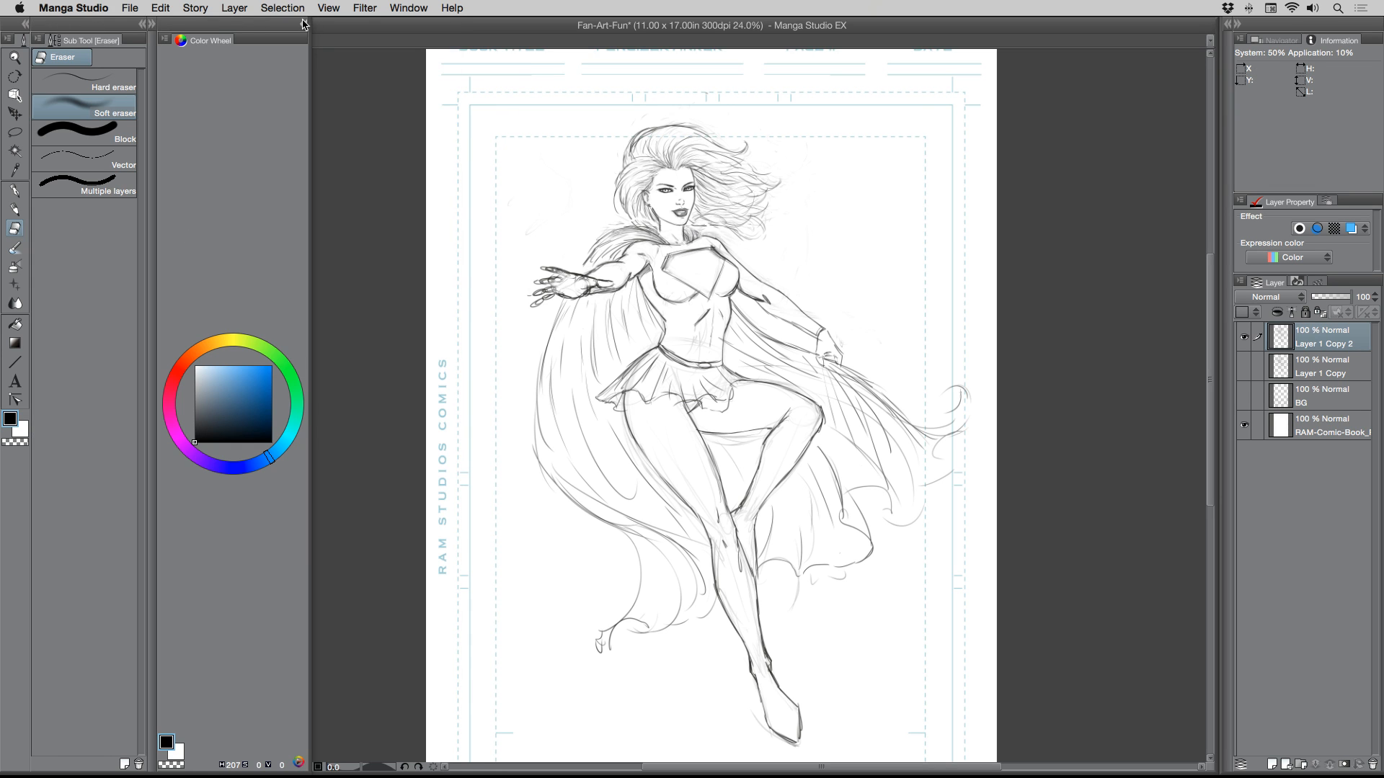
left_click(302, 22)
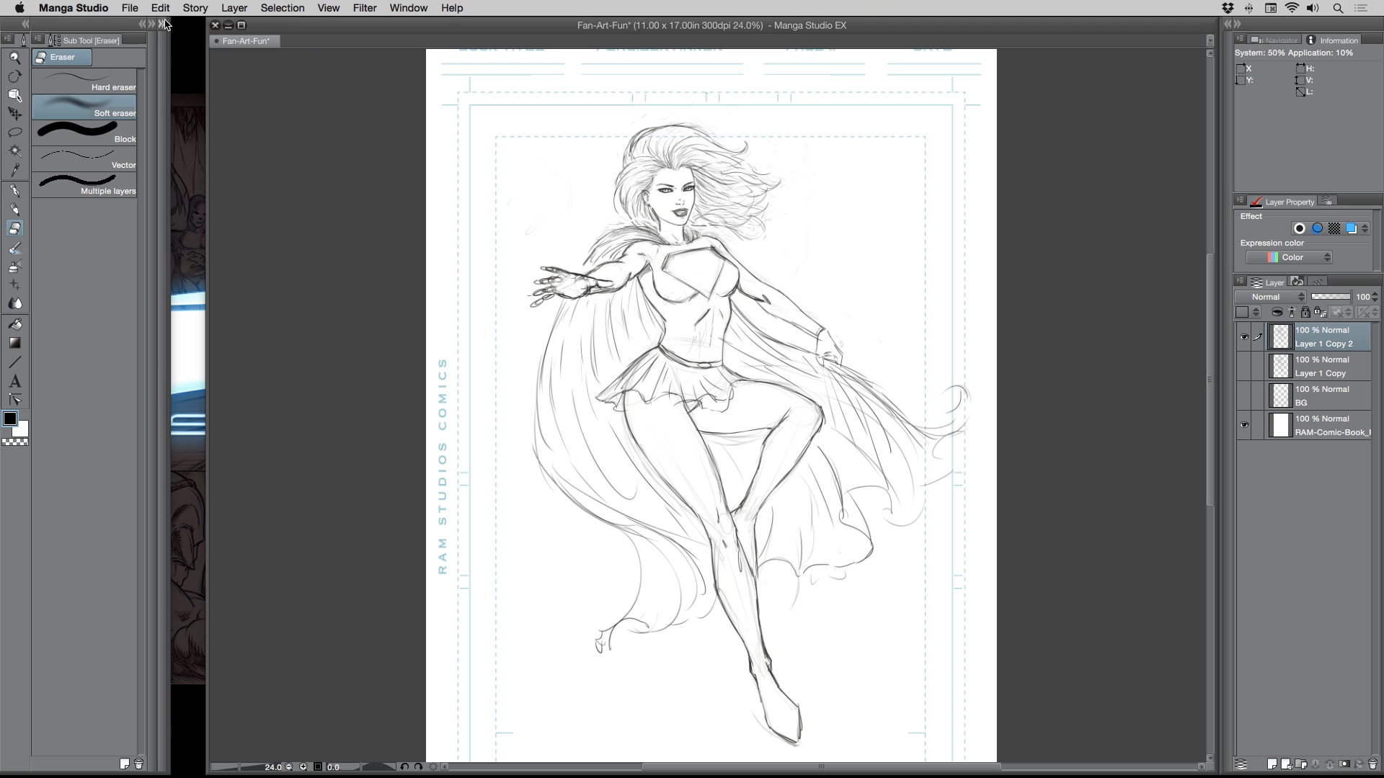
left_click(161, 23)
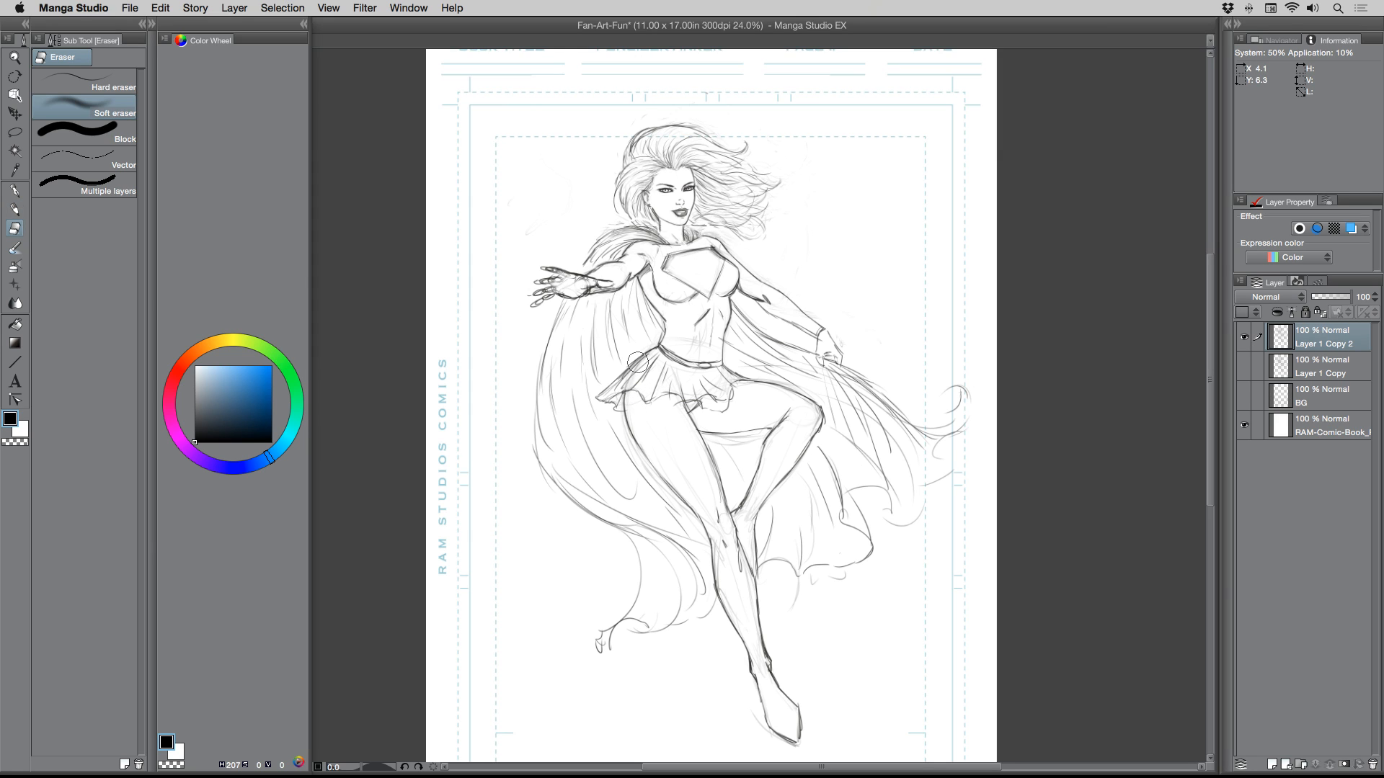
- Erase the skirt and belt down to faint traces and rework the thigh lines with the Colored pencil
left_click(14, 209)
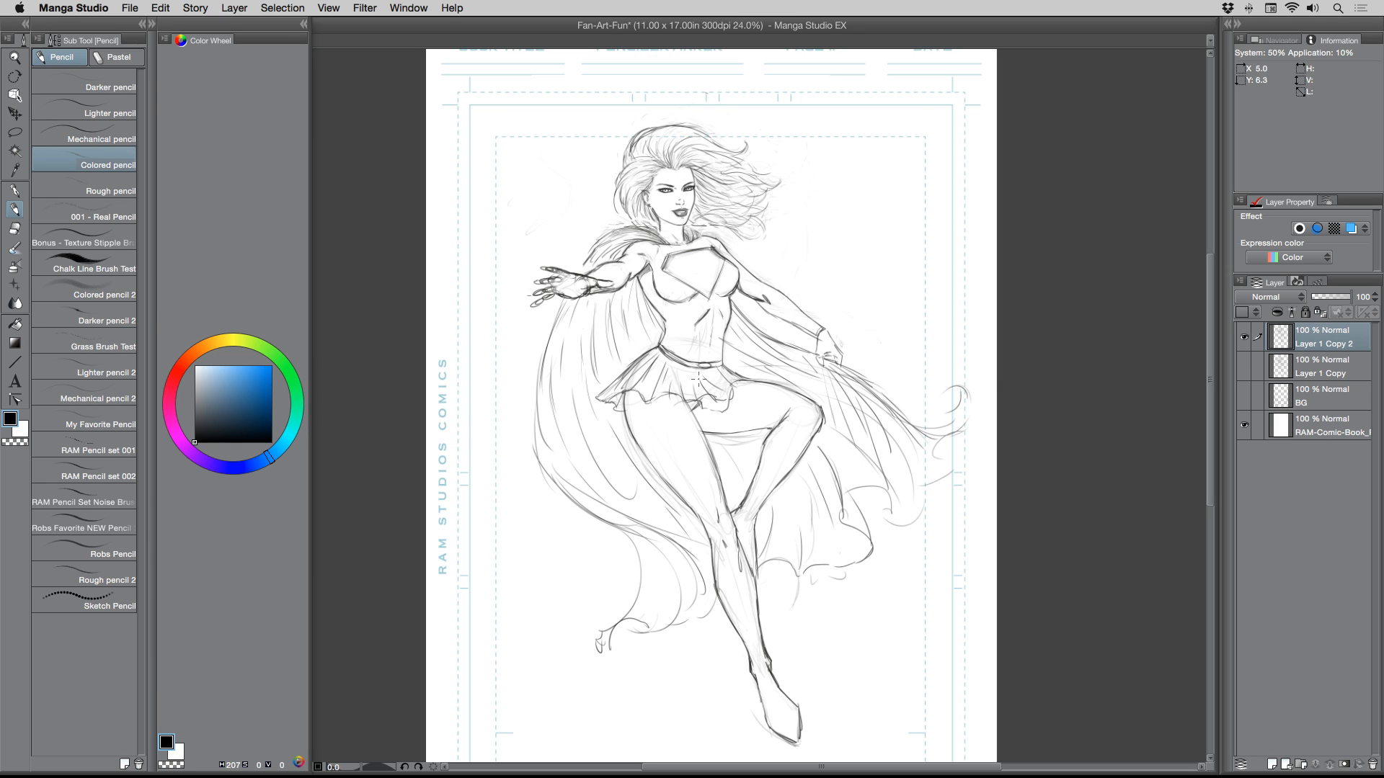
left_click_drag(689, 405, 711, 466)
left_click_drag(724, 515, 731, 526)
mouse_move(629, 364)
left_mouse_down()
mouse_move(599, 401)
mouse_move(617, 413)
mouse_move(660, 369)
mouse_move(666, 408)
mouse_move(740, 382)
mouse_move(707, 398)
mouse_move(700, 372)
mouse_move(639, 400)
mouse_move(632, 359)
mouse_move(638, 390)
mouse_move(685, 386)
mouse_move(720, 412)
mouse_move(698, 380)
mouse_move(649, 377)
mouse_move(635, 347)
mouse_move(614, 355)
mouse_move(690, 359)
mouse_move(657, 358)
left_mouse_up()
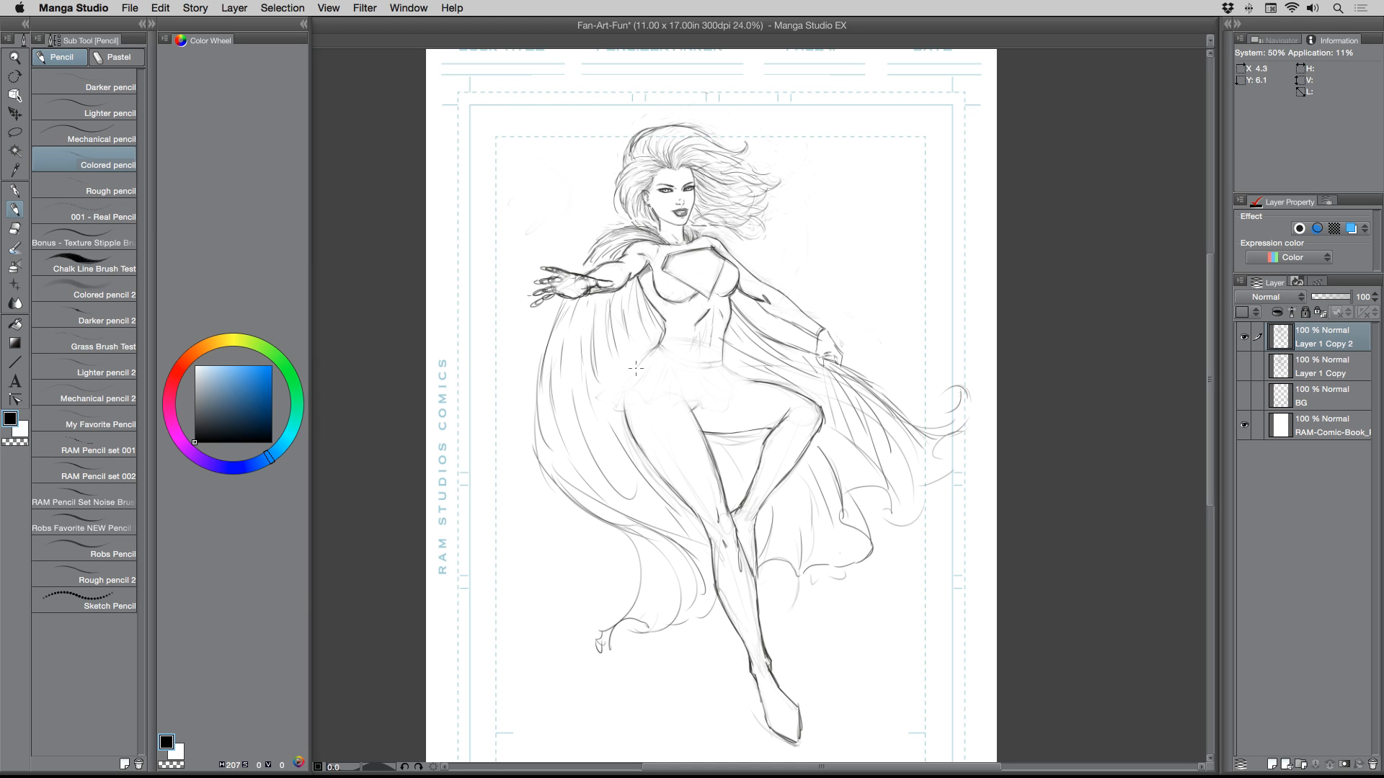
- Sketch the hip contours and the high-cut leg openings of a bodysuit in place of the skirt
mouse_move(644, 360)
left_mouse_down()
mouse_move(625, 409)
mouse_move(644, 361)
mouse_move(627, 387)
mouse_move(630, 436)
left_mouse_up()
left_click_drag(640, 370, 655, 349)
left_click_drag(714, 389, 722, 366)
mouse_move(652, 367)
left_mouse_down()
mouse_move(723, 369)
mouse_move(672, 331)
mouse_move(636, 371)
mouse_move(686, 398)
mouse_move(667, 383)
left_mouse_up()
- Fade the outstretched hand and wrist to a faint guide with the Soft eraser
left_click(14, 58)
left_click(572, 199)
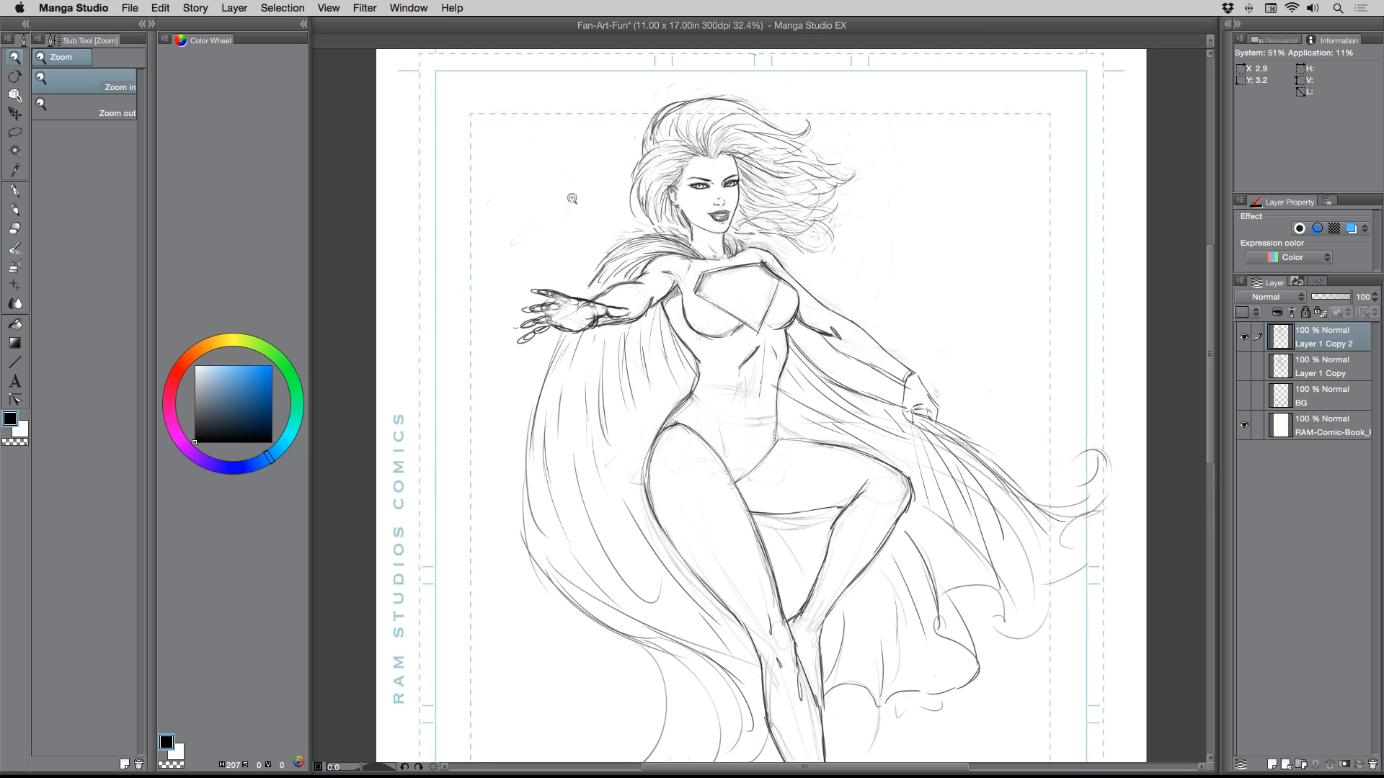
left_click(563, 202)
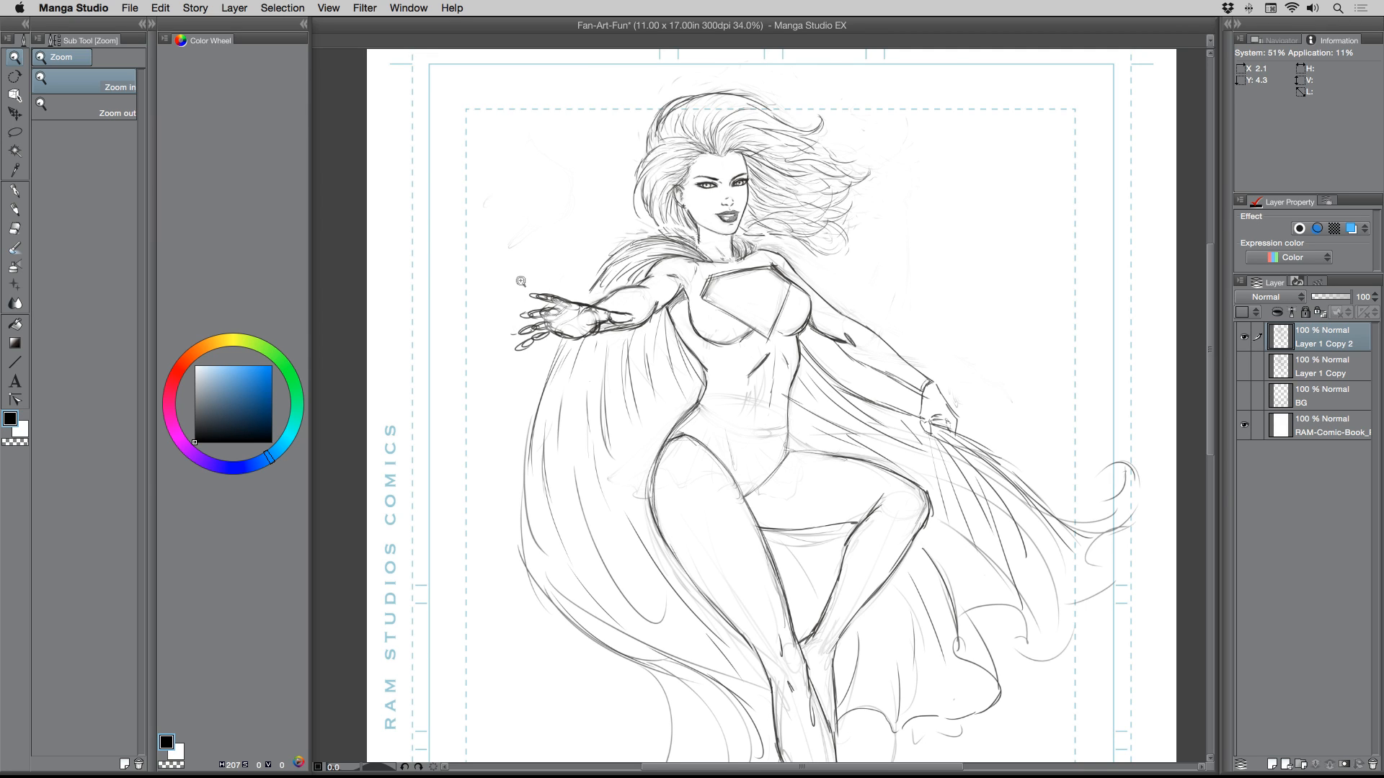
left_click(14, 228)
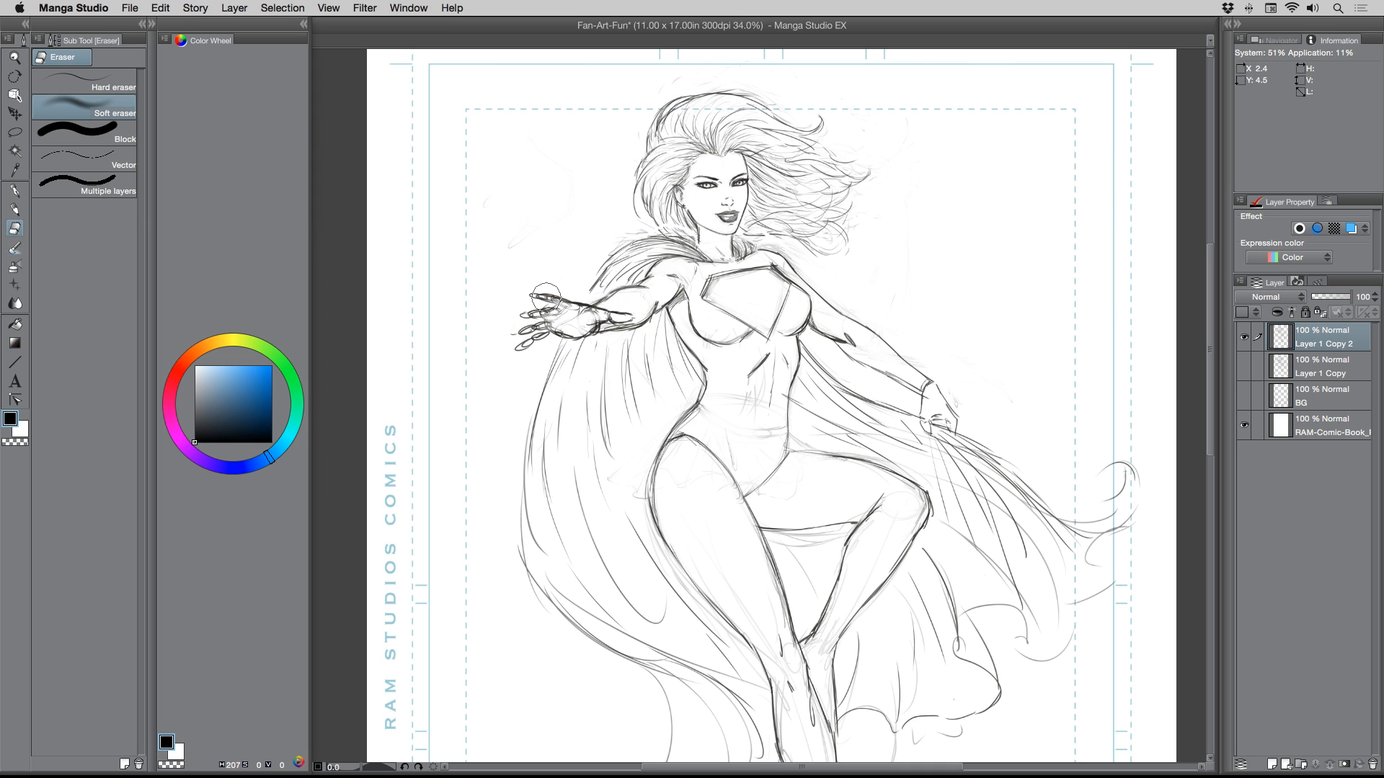
mouse_move(540, 289)
left_mouse_down()
mouse_move(537, 320)
mouse_move(563, 342)
mouse_move(616, 314)
mouse_move(529, 304)
mouse_move(524, 361)
mouse_move(591, 299)
left_mouse_up()
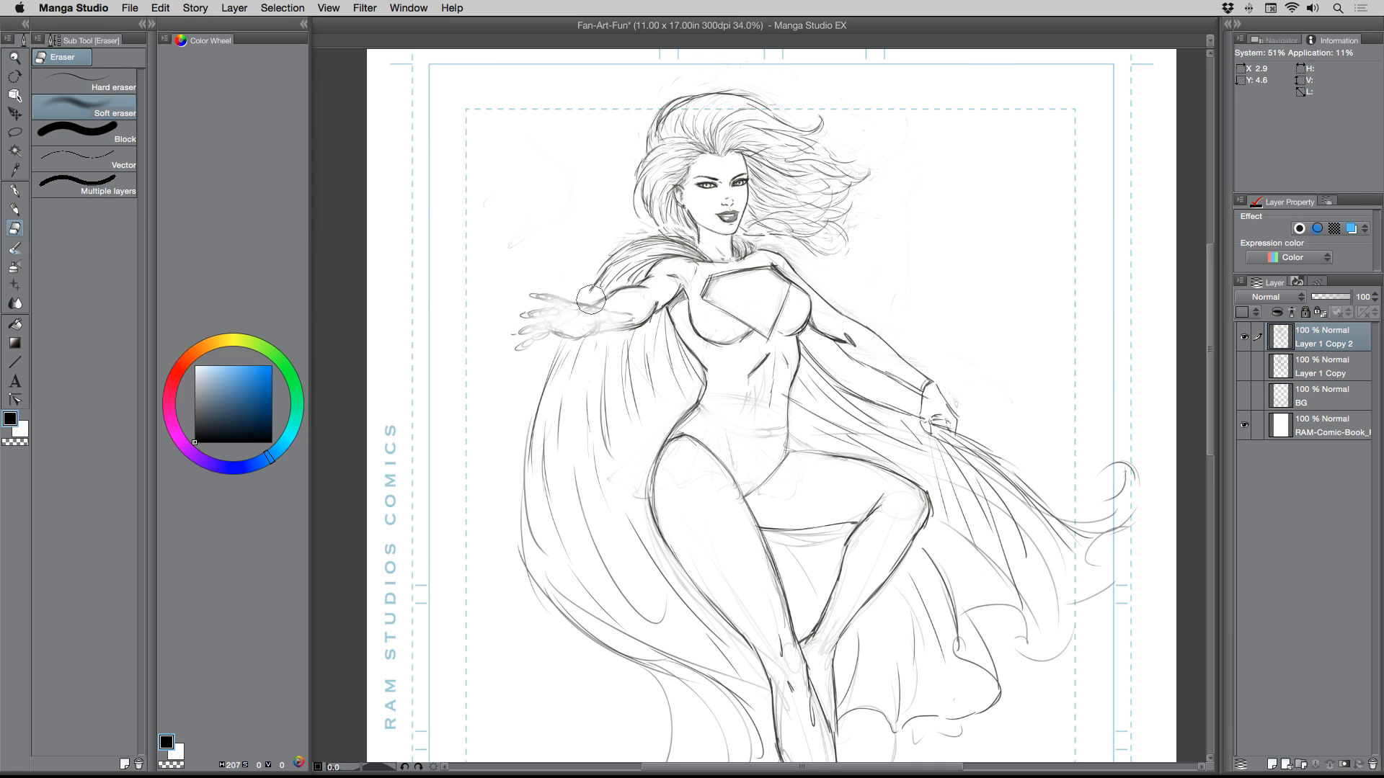
- Rough in a new open hand over the faded one with the Colored pencil and lighten it to a guide
left_click(15, 209)
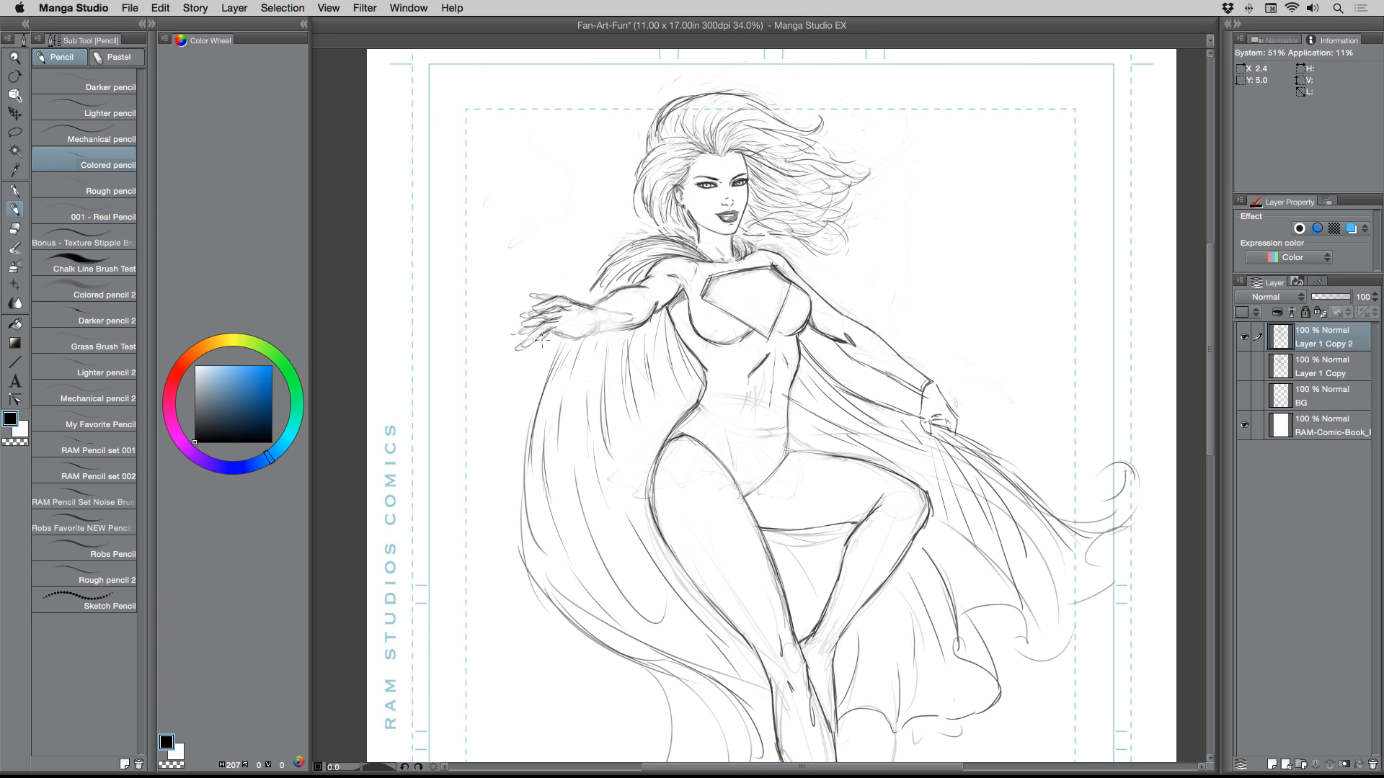
mouse_move(541, 346)
left_mouse_down()
mouse_move(539, 360)
mouse_move(556, 329)
left_mouse_up()
mouse_move(549, 332)
left_mouse_down()
mouse_move(526, 358)
mouse_move(537, 364)
left_mouse_up()
left_click_drag(585, 307, 617, 315)
left_click_drag(607, 331, 556, 331)
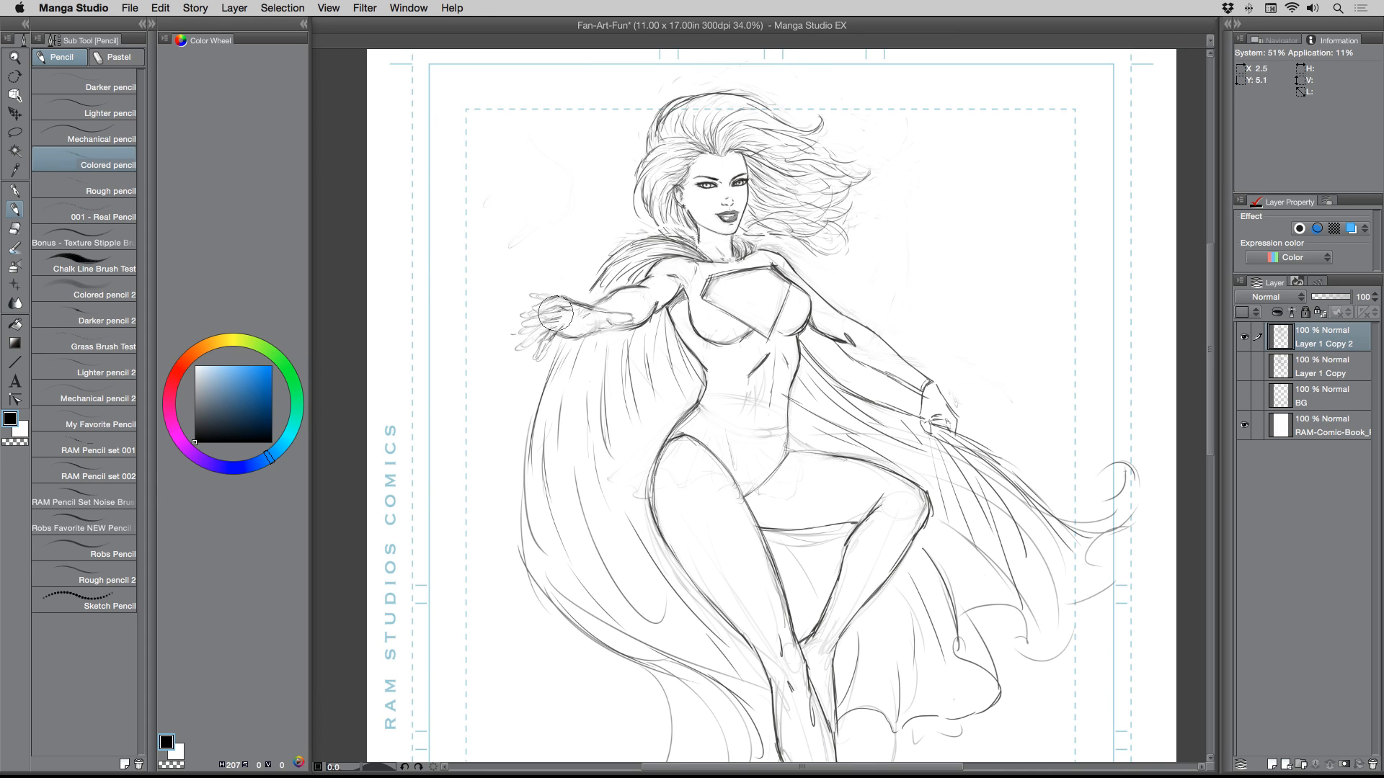
mouse_move(556, 314)
left_mouse_down()
mouse_move(585, 332)
mouse_move(646, 294)
mouse_move(543, 324)
mouse_move(549, 291)
mouse_move(519, 321)
mouse_move(521, 268)
left_mouse_up()
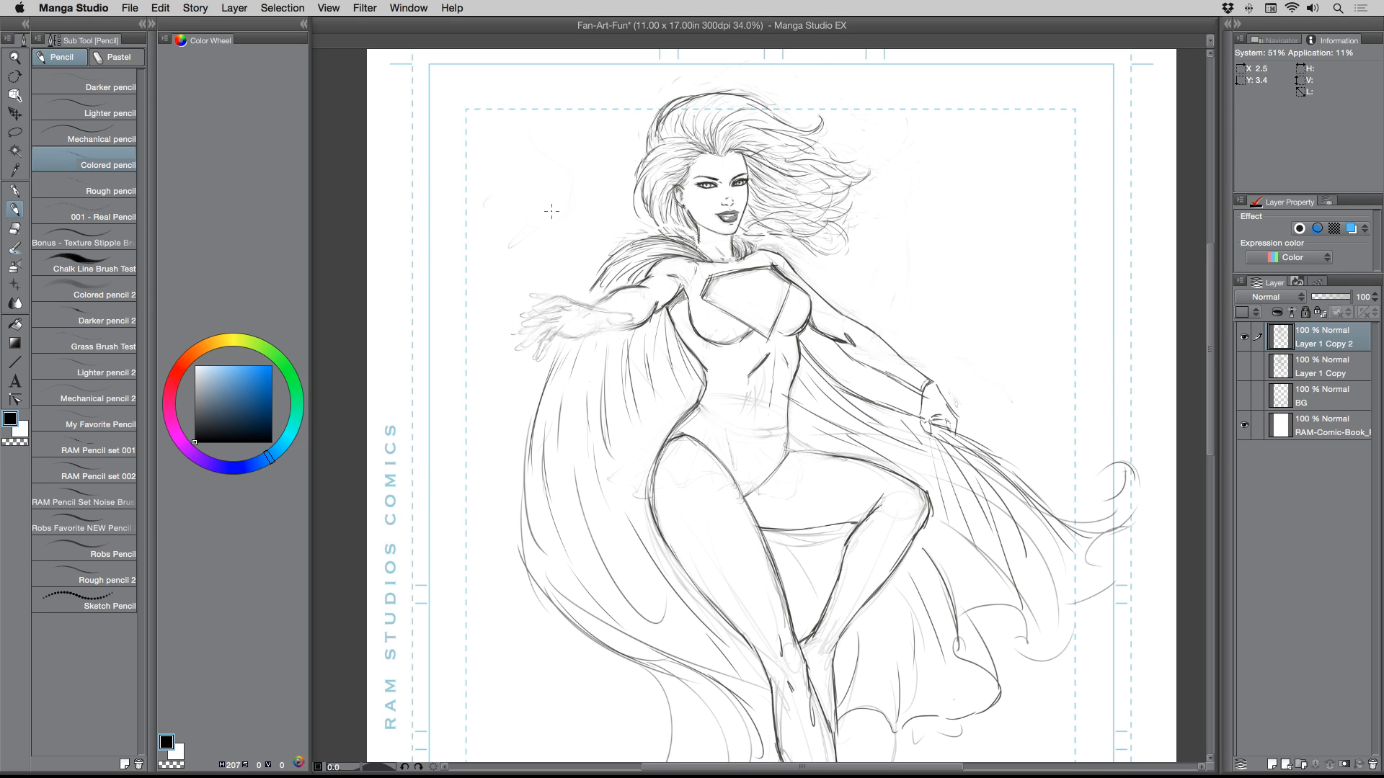
- Draw the palm shape and the thumb of the outstretched hand with the Colored pencil
left_click(15, 57)
left_click_drag(501, 223, 518, 284)
mouse_move(541, 372)
left_mouse_down()
mouse_move(603, 365)
mouse_move(609, 325)
left_mouse_up()
left_click(18, 205)
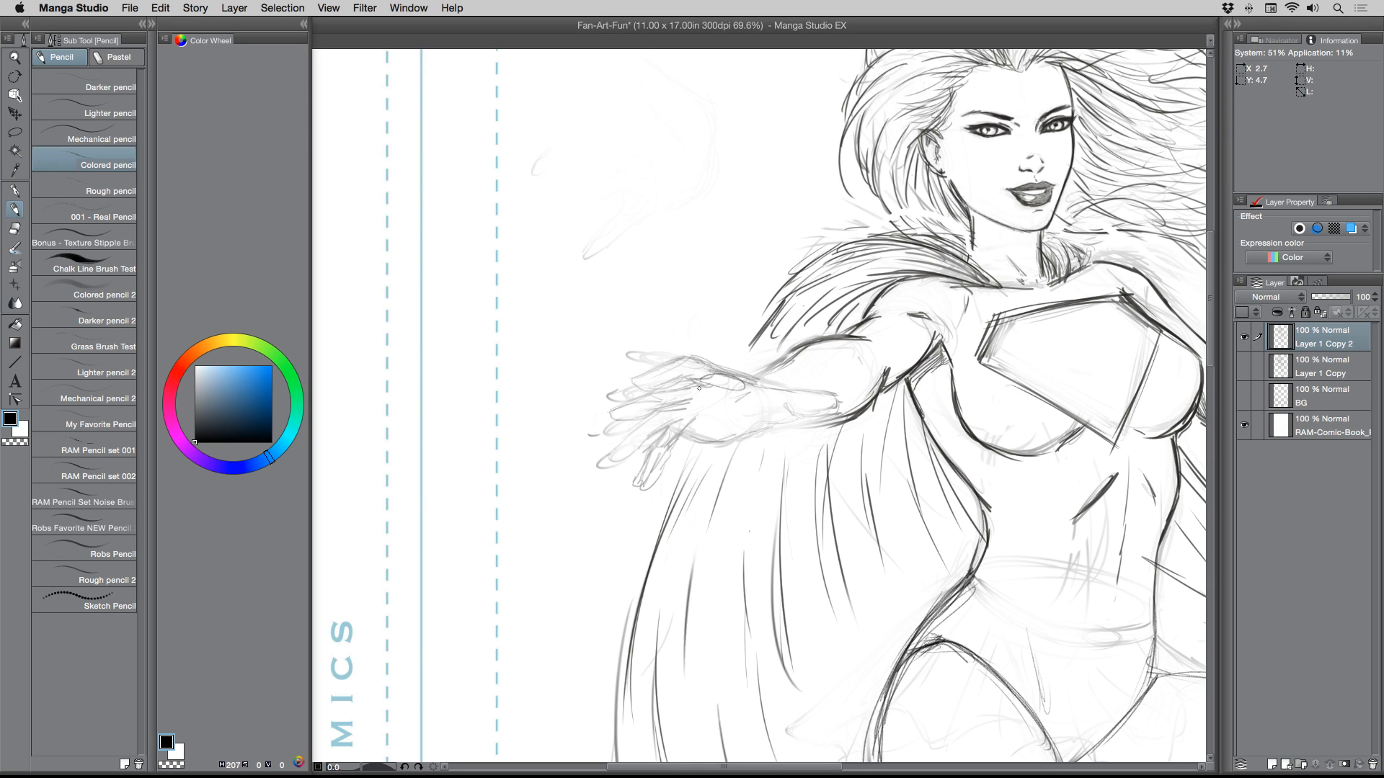
mouse_move(725, 375)
left_mouse_down()
mouse_move(653, 414)
mouse_move(709, 372)
mouse_move(664, 428)
mouse_move(690, 424)
mouse_move(715, 445)
mouse_move(705, 446)
mouse_move(771, 420)
mouse_move(766, 389)
mouse_move(675, 359)
mouse_move(586, 453)
mouse_move(637, 446)
mouse_move(633, 488)
left_mouse_up()
mouse_move(802, 373)
left_mouse_down()
mouse_move(784, 397)
mouse_move(827, 409)
mouse_move(770, 423)
mouse_move(794, 401)
mouse_move(827, 403)
mouse_move(816, 420)
mouse_move(748, 434)
left_mouse_up()
mouse_move(744, 384)
left_mouse_down()
mouse_move(726, 413)
mouse_move(796, 408)
mouse_move(761, 403)
mouse_move(747, 428)
mouse_move(765, 394)
mouse_move(835, 406)
mouse_move(806, 425)
mouse_move(822, 402)
mouse_move(795, 399)
mouse_move(828, 416)
mouse_move(801, 425)
left_mouse_up()
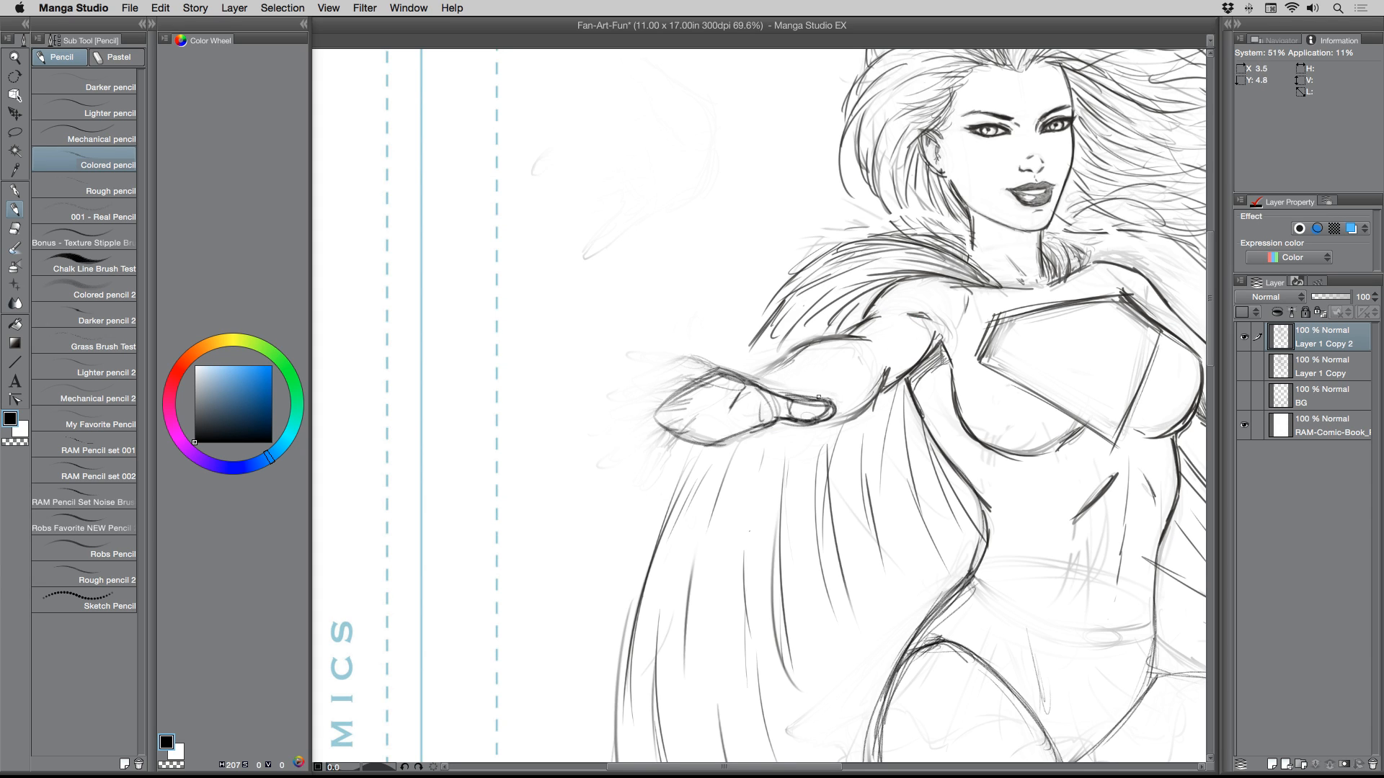
- Construct the knuckles and the four spread fingers of the outstretched hand from small rounded segments
left_click_drag(912, 336, 890, 356)
mouse_move(708, 369)
left_mouse_down()
mouse_move(728, 375)
mouse_move(693, 371)
mouse_move(649, 417)
left_mouse_up()
mouse_move(705, 368)
left_mouse_down()
mouse_move(650, 422)
mouse_move(688, 393)
mouse_move(670, 384)
mouse_move(651, 427)
left_mouse_up()
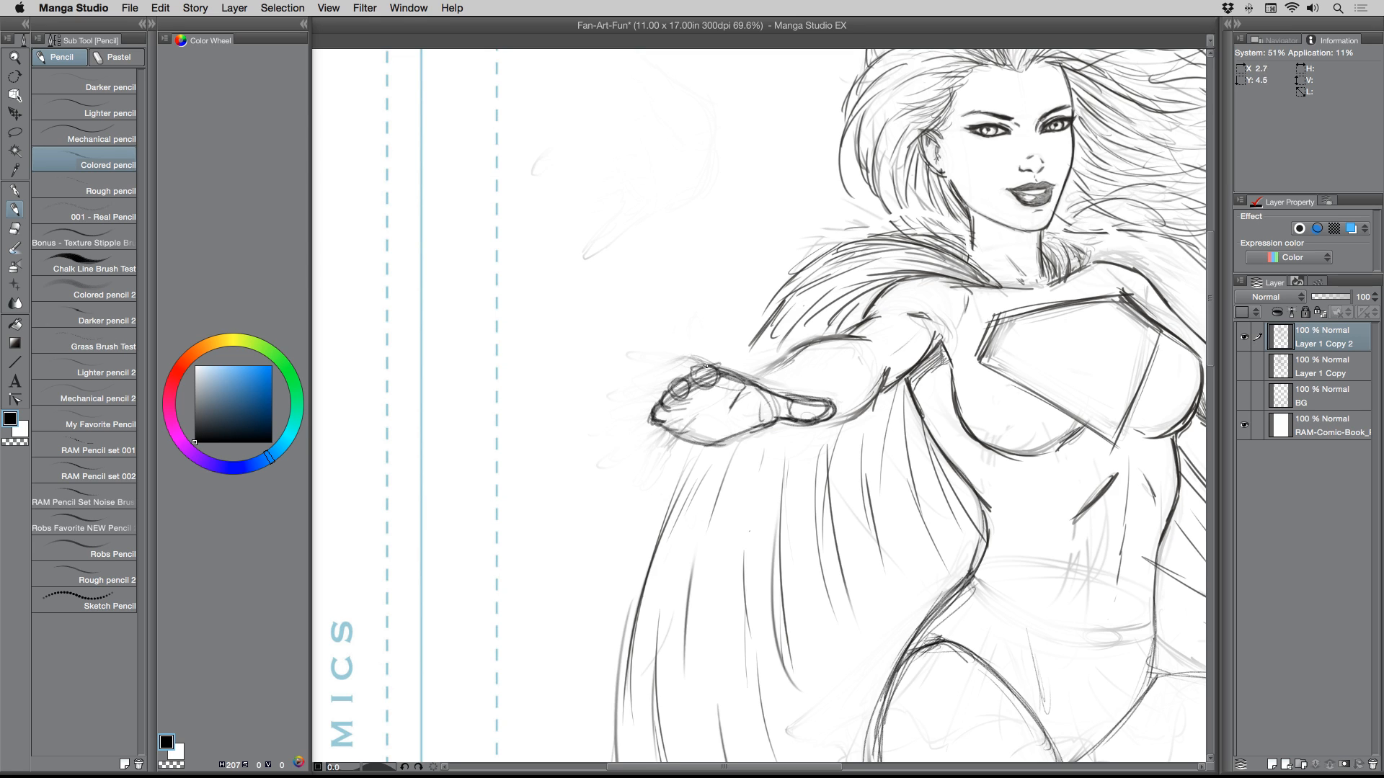
mouse_move(706, 366)
left_mouse_down()
mouse_move(693, 376)
mouse_move(708, 369)
left_mouse_up()
mouse_move(690, 363)
left_mouse_down()
mouse_move(631, 355)
mouse_move(712, 369)
mouse_move(619, 385)
mouse_move(648, 378)
mouse_move(641, 410)
mouse_move(663, 391)
mouse_move(616, 412)
mouse_move(640, 401)
mouse_move(645, 431)
mouse_move(603, 459)
left_mouse_up()
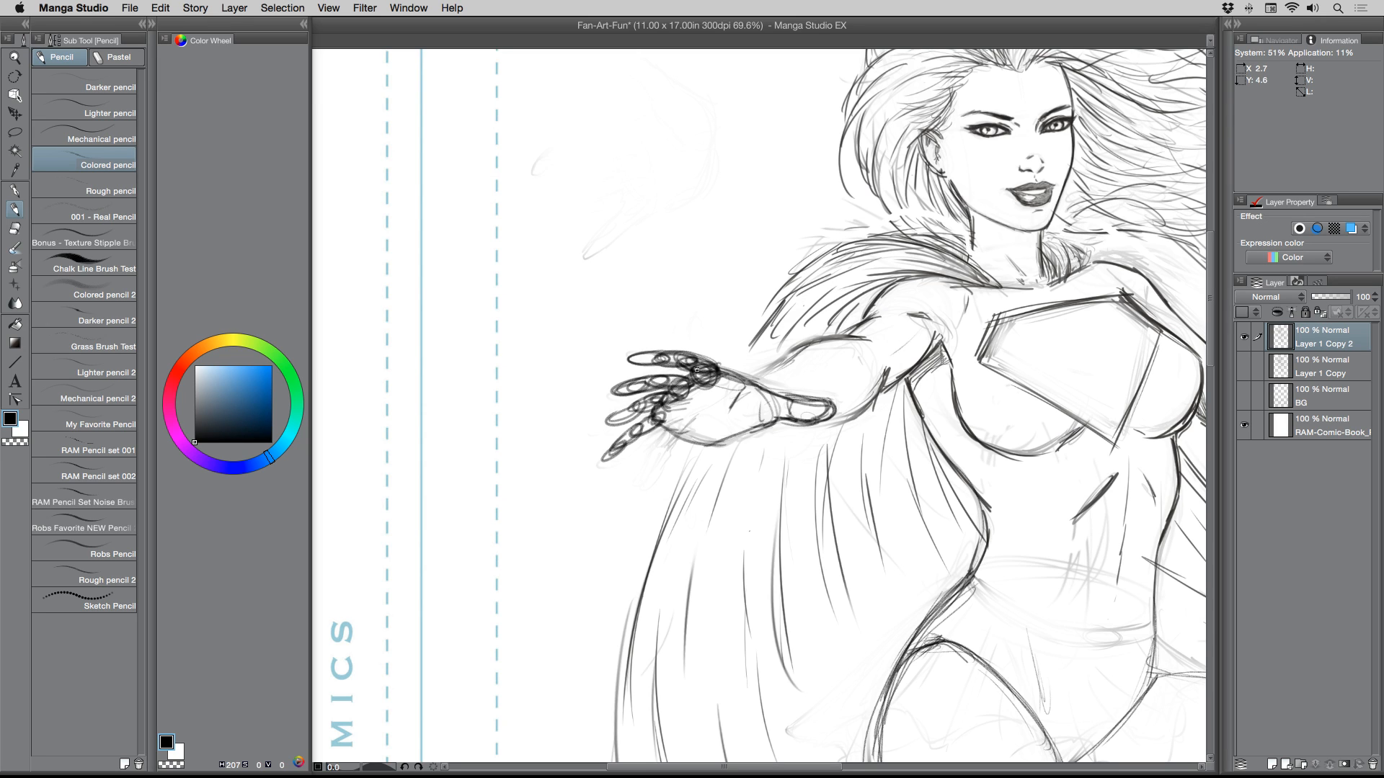
- Strengthen the hand and forearm contours, and fade the whole hand and forearm construction to a light guide
mouse_move(696, 370)
left_mouse_down()
mouse_move(771, 390)
mouse_move(765, 367)
mouse_move(797, 349)
mouse_move(745, 382)
left_mouse_up()
mouse_move(747, 434)
left_mouse_down()
mouse_move(852, 411)
mouse_move(878, 388)
left_mouse_up()
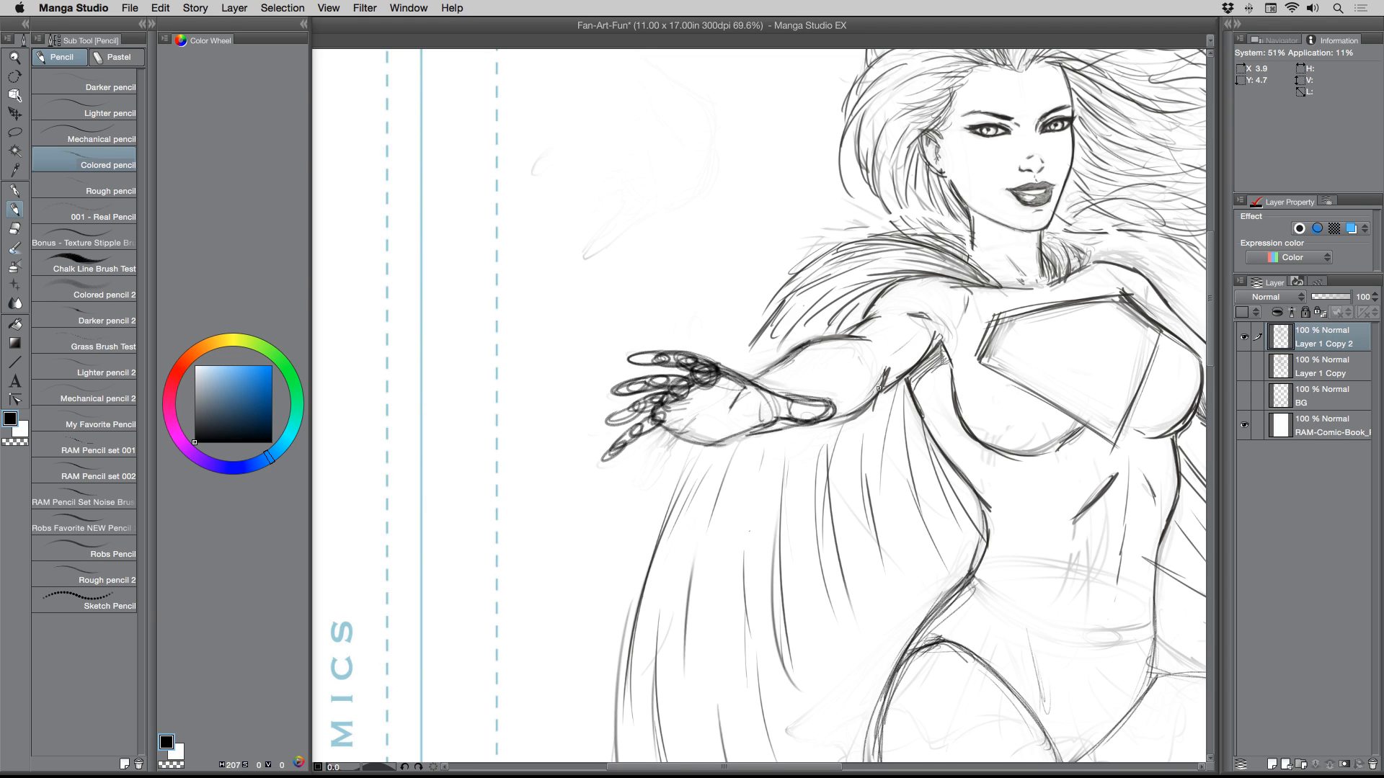
left_click_drag(840, 340, 817, 341)
left_click_drag(874, 323, 816, 337)
mouse_move(664, 319)
left_mouse_down()
mouse_move(632, 414)
mouse_move(669, 364)
mouse_move(642, 489)
mouse_move(668, 339)
mouse_move(649, 331)
mouse_move(726, 465)
mouse_move(838, 432)
mouse_move(848, 335)
mouse_move(860, 331)
mouse_move(882, 432)
left_mouse_up()
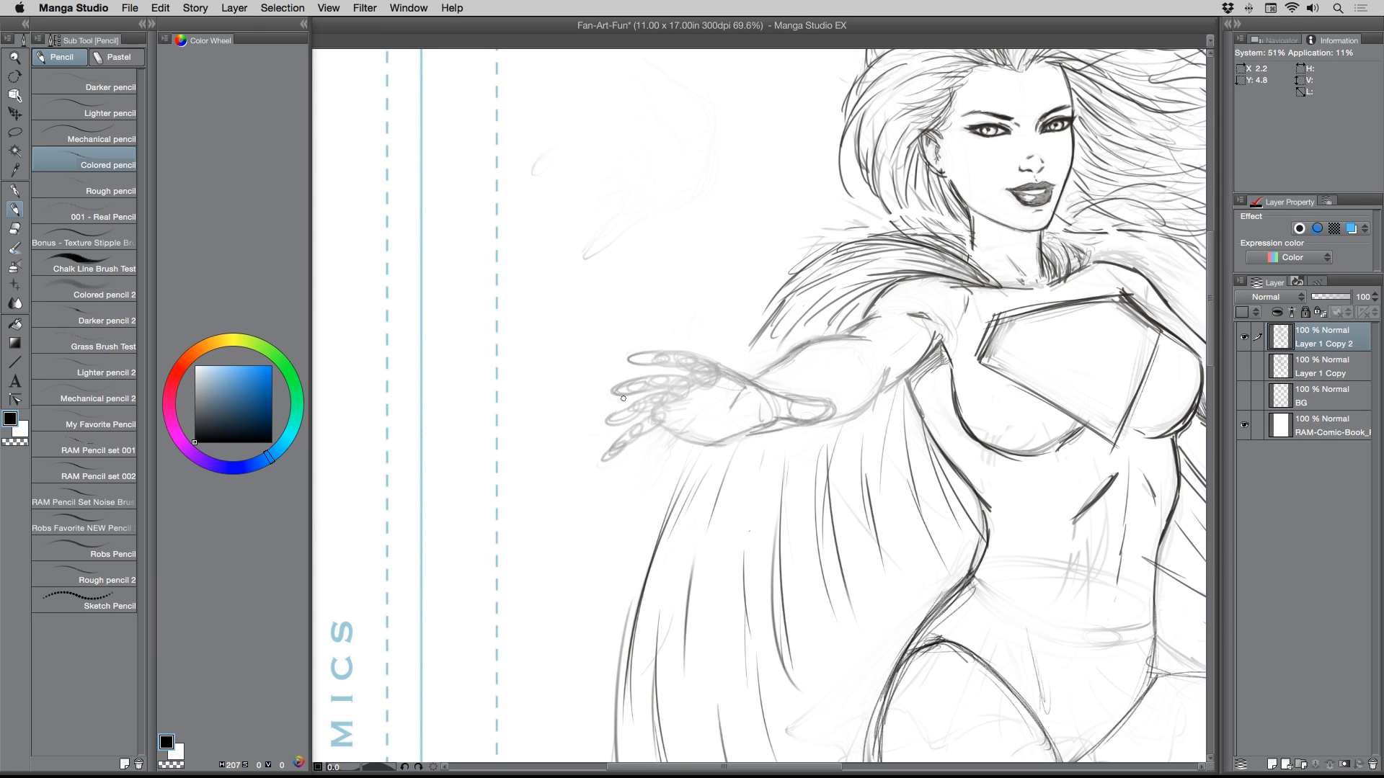
- Draw clean outlines for the spread fingers over the guide and firm up the forearm and upper arm contours
mouse_move(719, 366)
left_mouse_down()
mouse_move(629, 358)
mouse_move(712, 377)
mouse_move(677, 367)
left_mouse_up()
left_click_drag(686, 377, 656, 372)
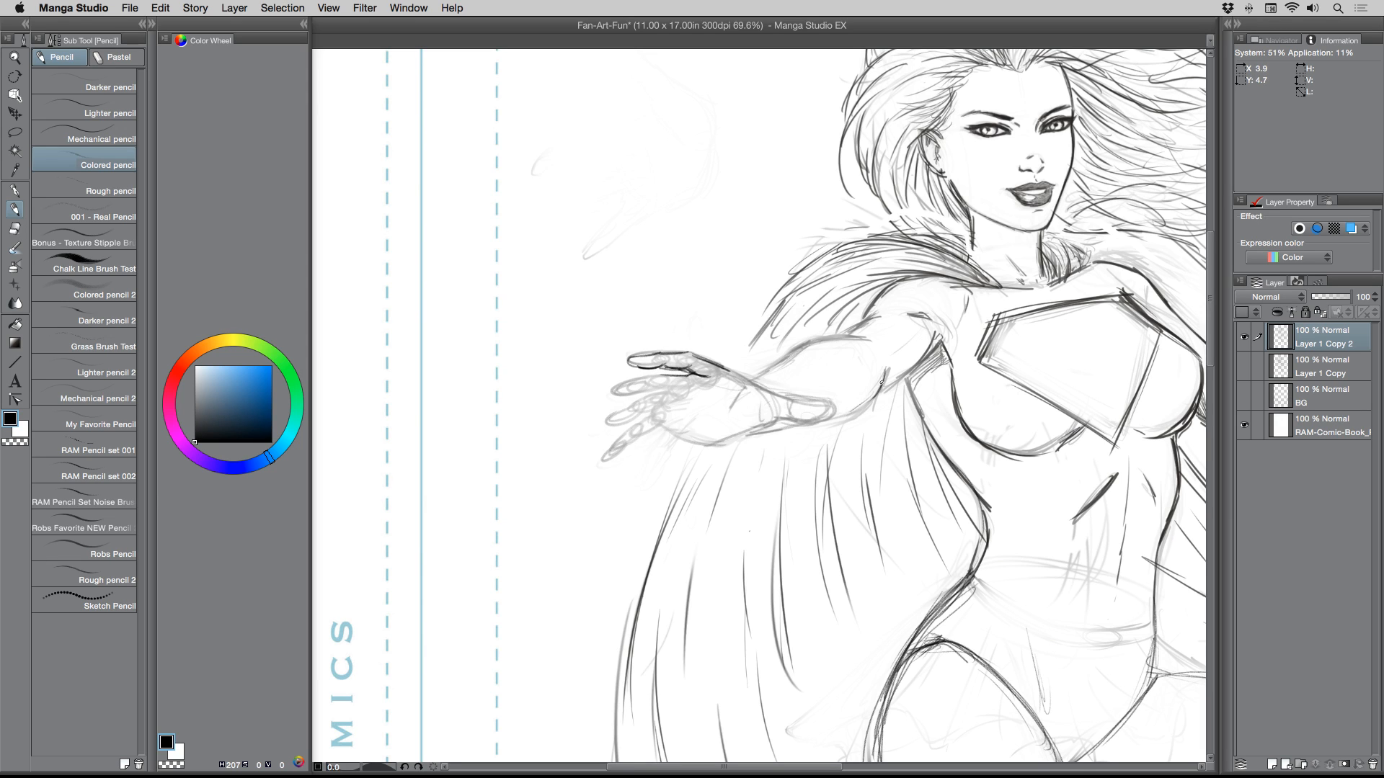
left_click_drag(881, 386, 850, 408)
left_click_drag(937, 326, 924, 358)
mouse_move(825, 338)
left_mouse_down()
mouse_move(797, 349)
mouse_move(873, 322)
mouse_move(850, 329)
left_mouse_up()
mouse_move(650, 376)
left_mouse_down()
mouse_move(618, 385)
mouse_move(670, 388)
left_mouse_up()
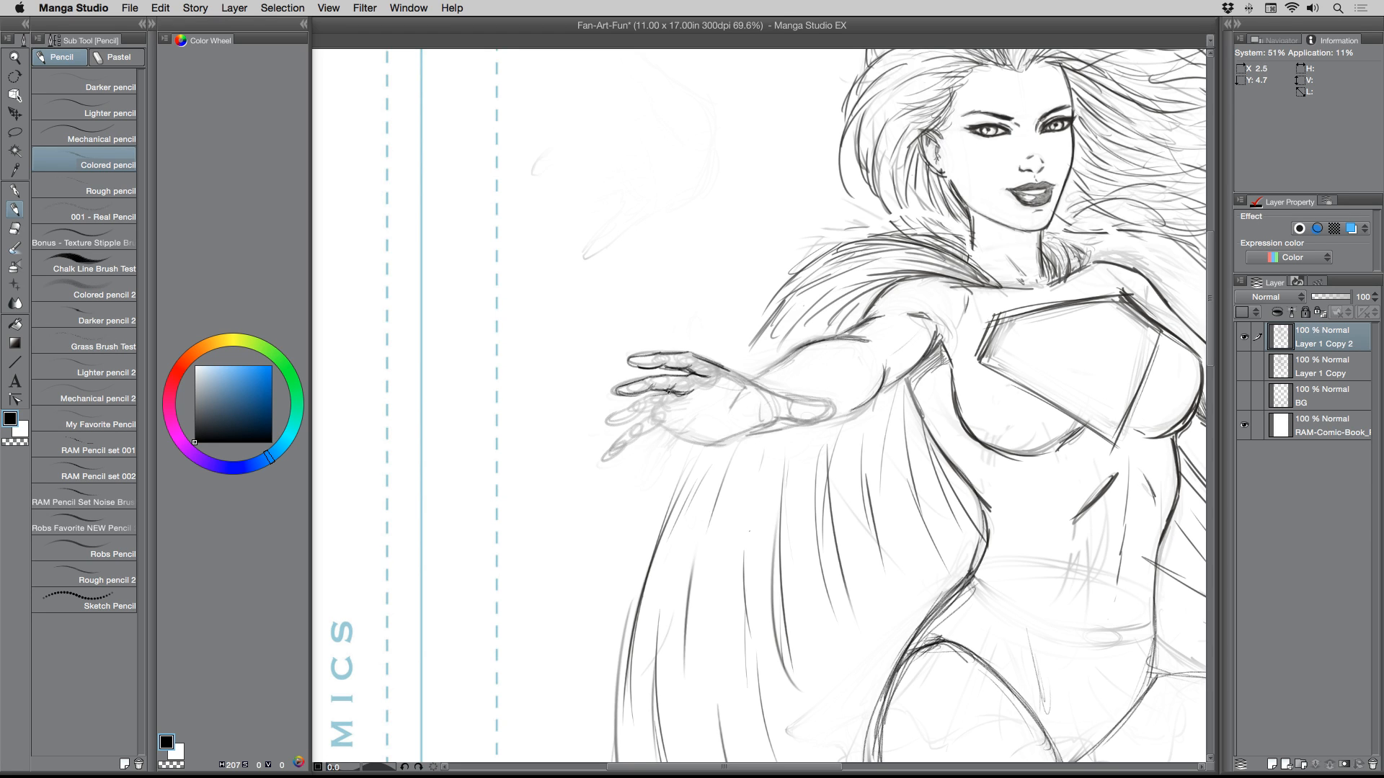
mouse_move(668, 392)
left_mouse_down()
mouse_move(611, 414)
mouse_move(632, 415)
mouse_move(612, 448)
mouse_move(671, 415)
mouse_move(664, 428)
mouse_move(692, 441)
mouse_move(682, 423)
mouse_move(742, 384)
mouse_move(725, 417)
left_mouse_up()
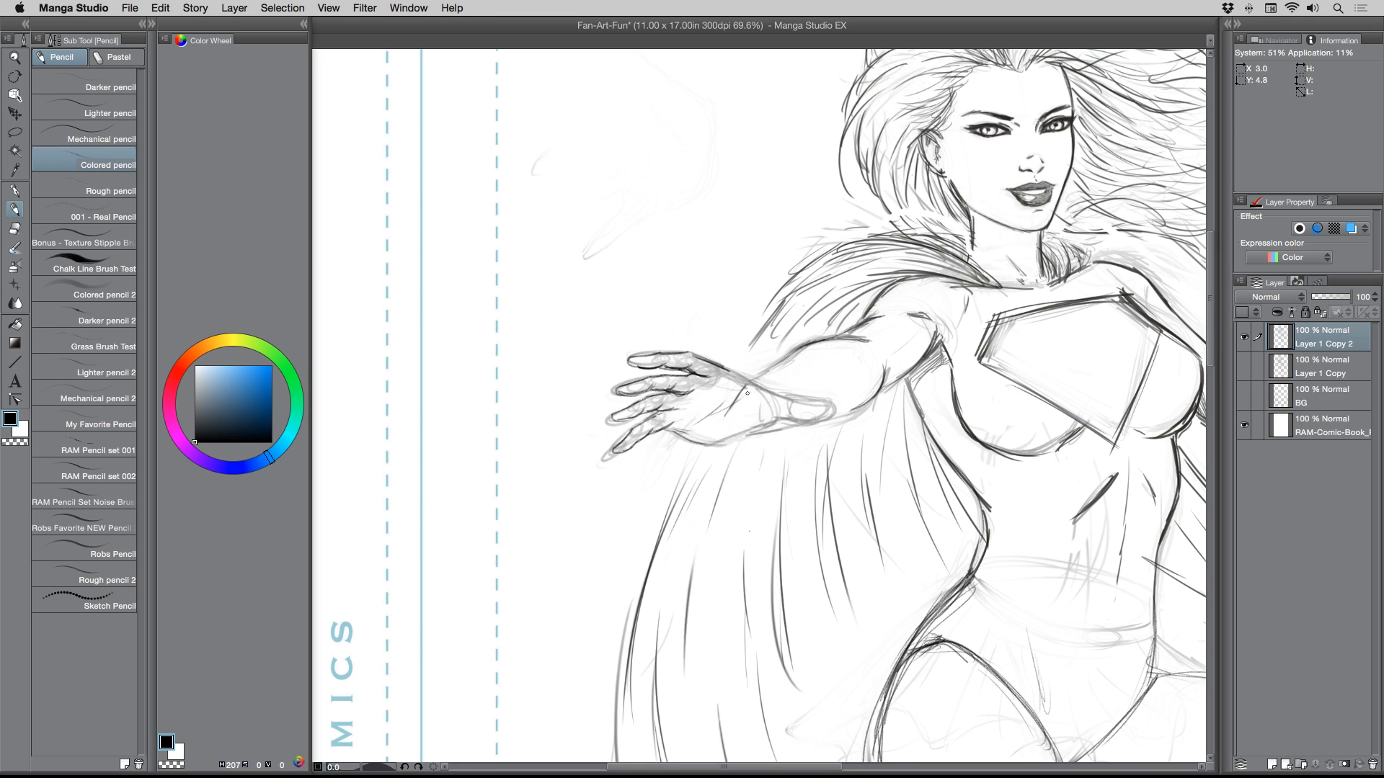
- Finish the outlines of the palm, thumb and wrist, and touch up the forearm contour
mouse_move(721, 366)
left_mouse_down()
mouse_move(785, 399)
mouse_move(832, 402)
mouse_move(709, 442)
left_mouse_up()
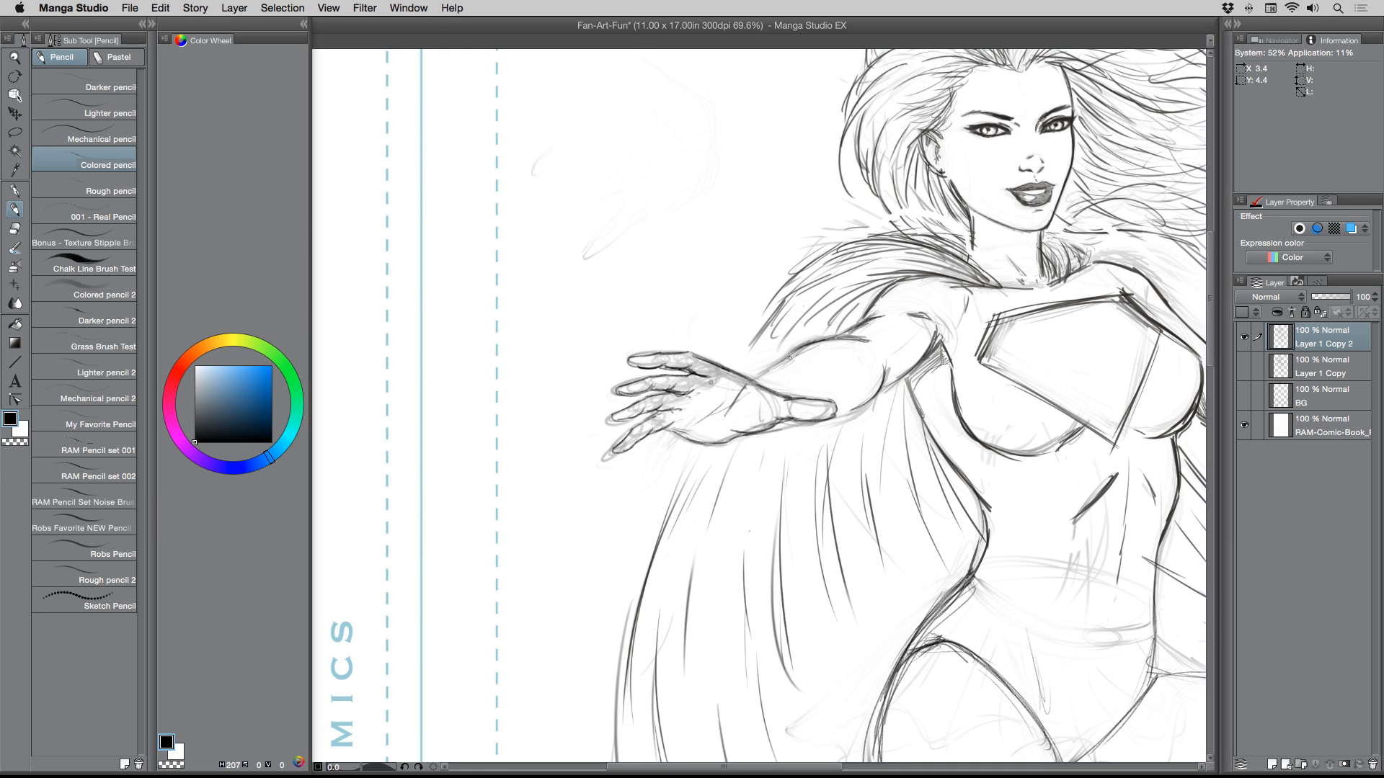
mouse_move(805, 345)
left_mouse_down()
mouse_move(750, 384)
mouse_move(849, 343)
left_mouse_up()
left_click_drag(803, 422, 765, 429)
- Select the redrawn hand with the Lasso marquee, shrink it slightly and rotate it a little counterclockwise
left_click(16, 57)
left_click_drag(573, 296, 562, 336)
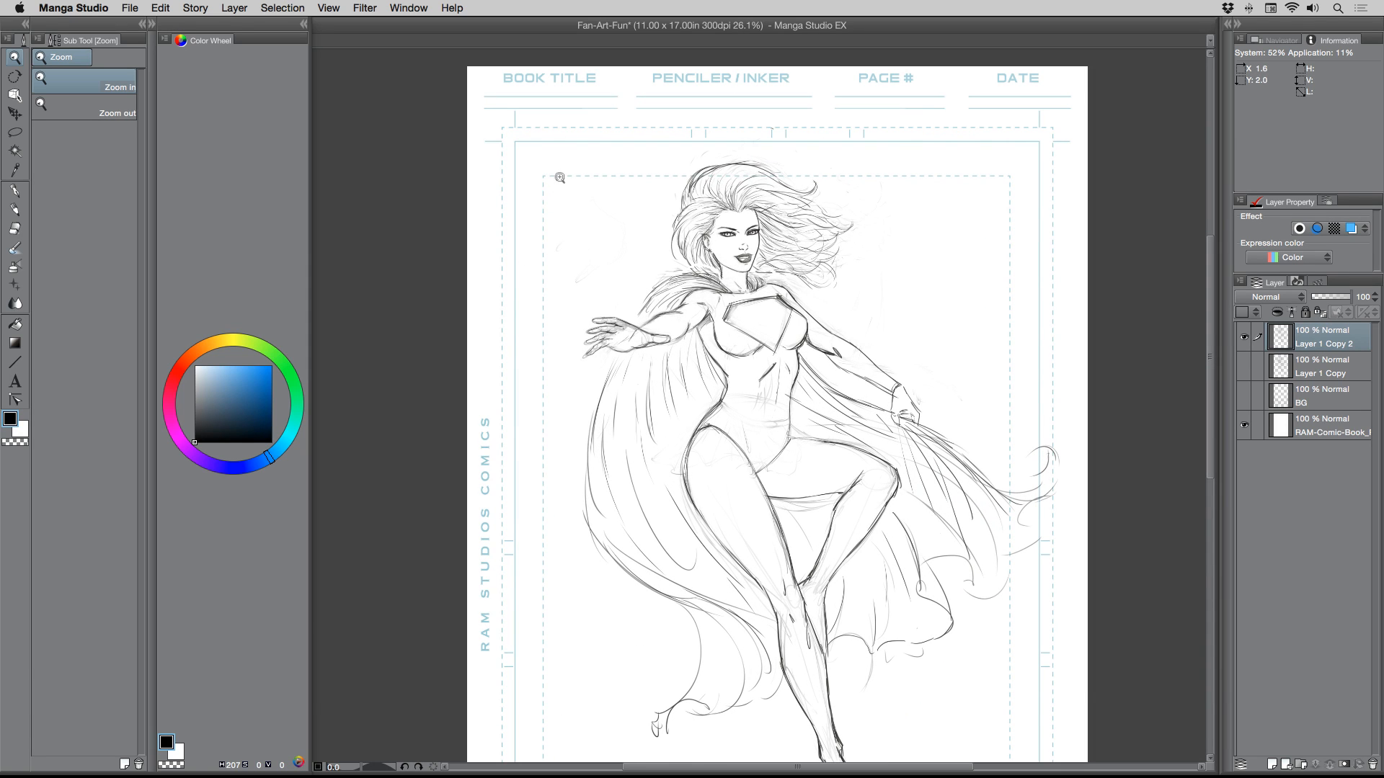
left_click_drag(667, 241, 645, 173)
left_click(14, 132)
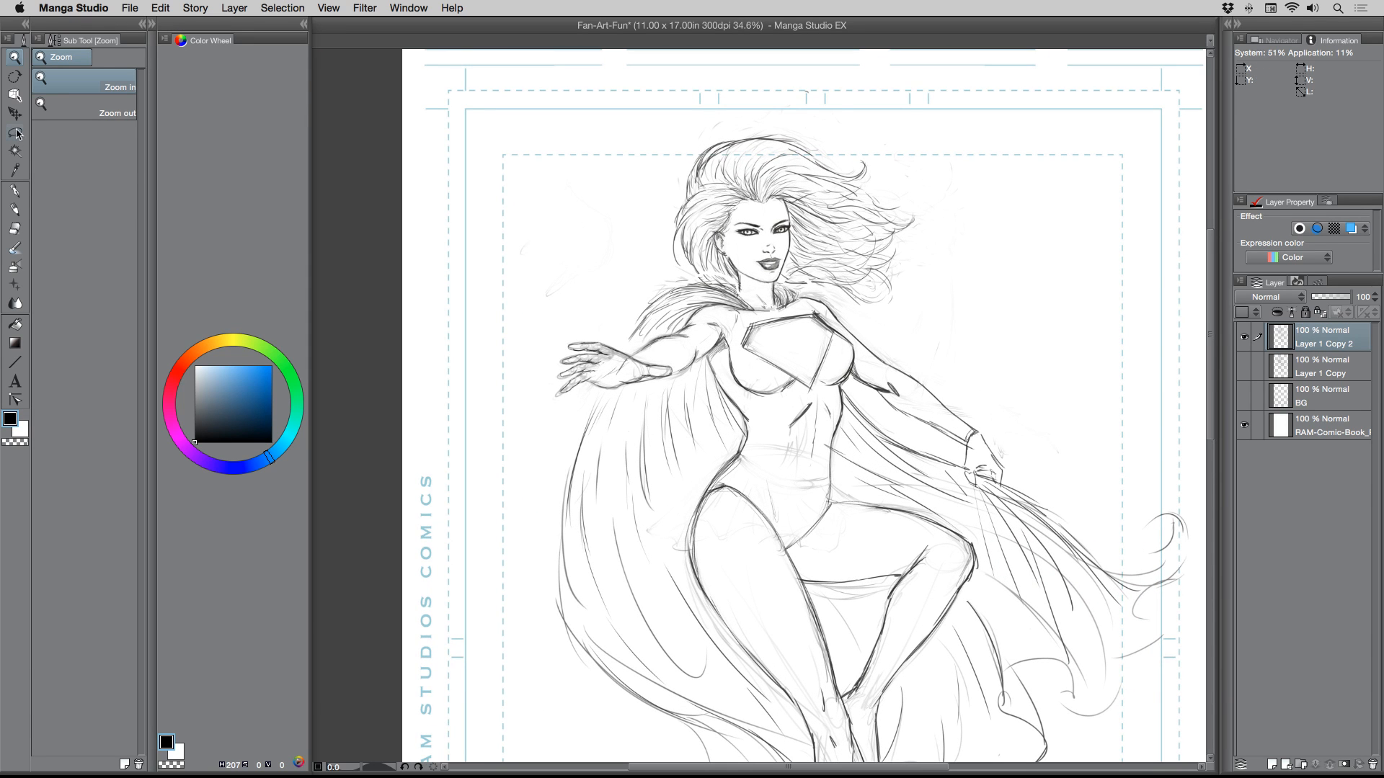
mouse_move(560, 389)
left_mouse_down()
mouse_move(609, 334)
mouse_move(663, 355)
mouse_move(667, 380)
mouse_move(560, 393)
left_mouse_up()
left_click(639, 422)
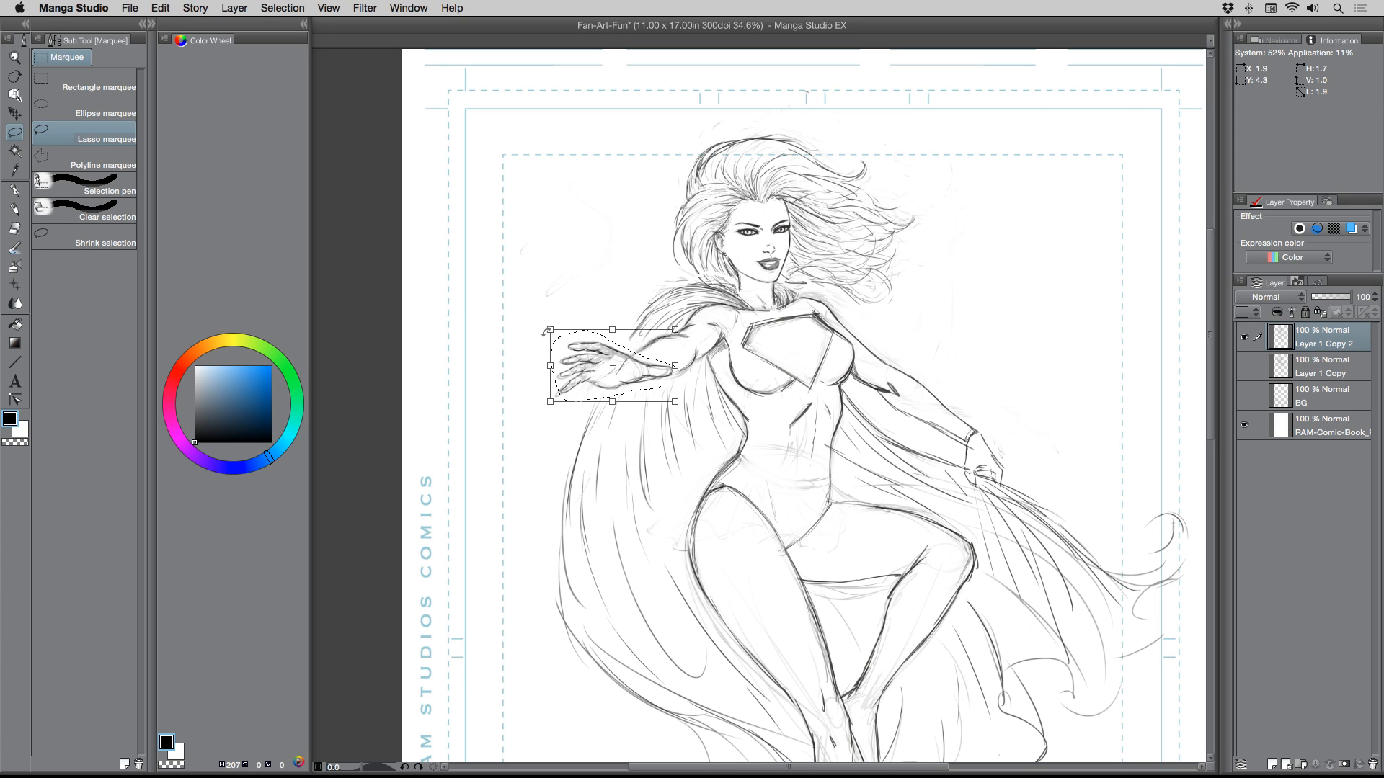
left_click_drag(551, 330, 558, 334)
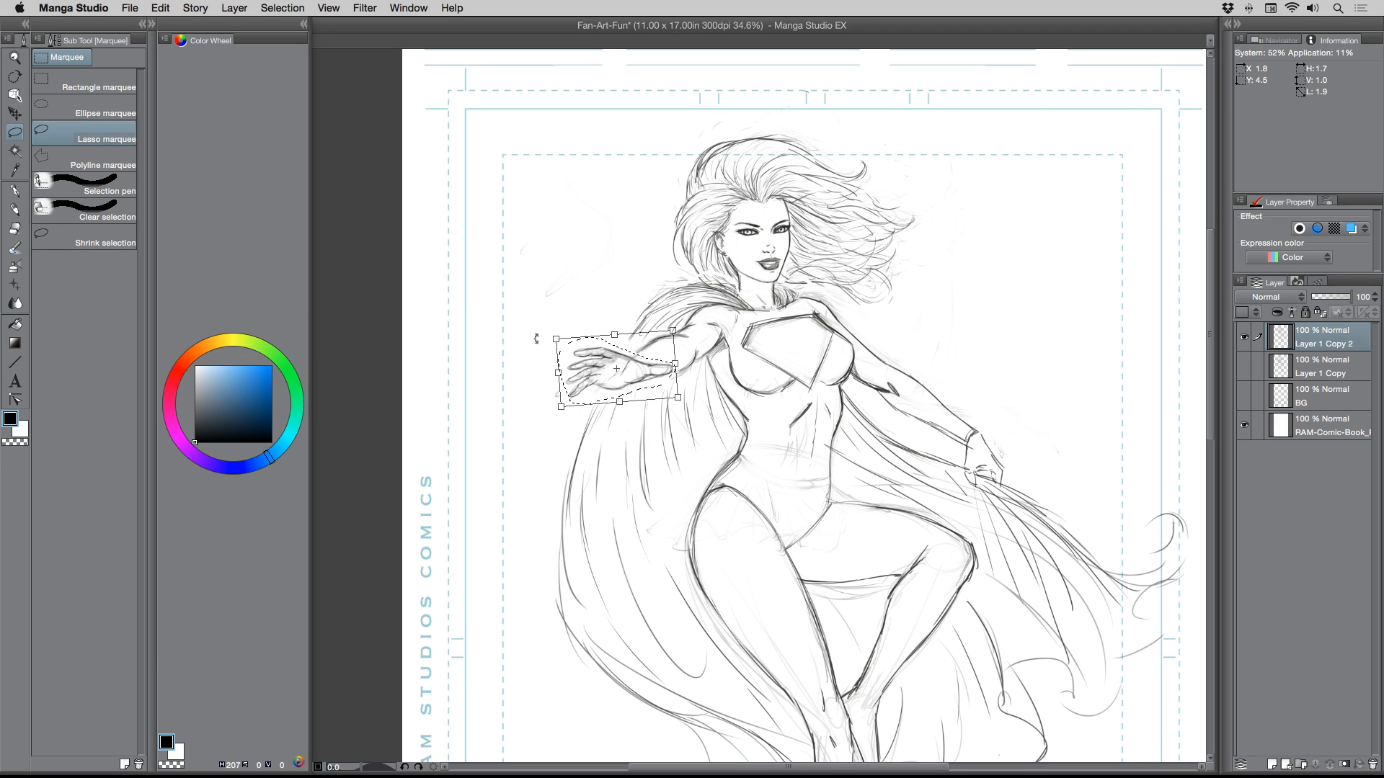
key("Return")
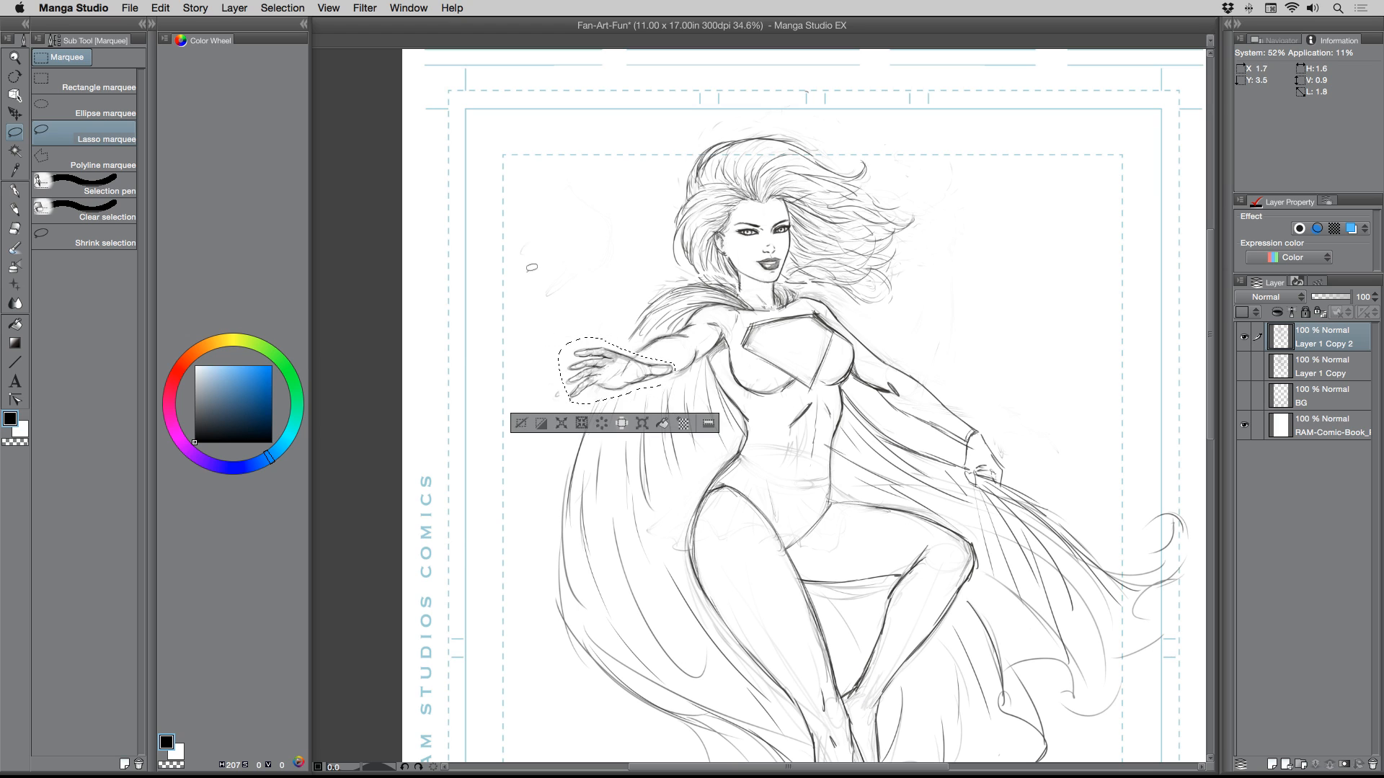
- Deselect the hand and touch up the forearm, hip and bodysuit leg lines with the Colored pencil
left_click(521, 423)
left_click(16, 207)
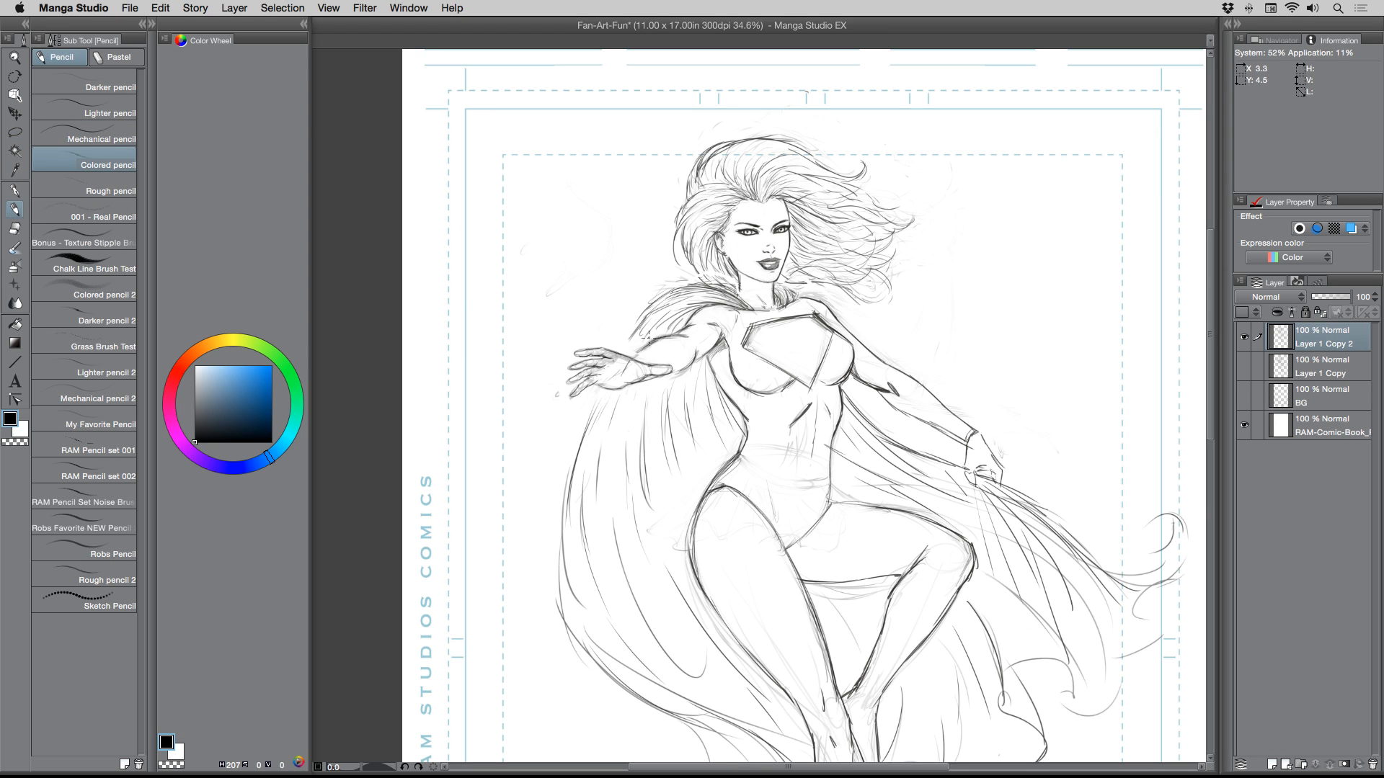
left_click_drag(682, 369, 678, 365)
mouse_move(729, 449)
left_mouse_down()
mouse_move(741, 427)
mouse_move(683, 549)
mouse_move(692, 528)
mouse_move(703, 565)
mouse_move(733, 466)
mouse_move(690, 539)
mouse_move(712, 604)
left_mouse_up()
mouse_move(770, 525)
left_mouse_down()
mouse_move(786, 551)
mouse_move(825, 505)
mouse_move(790, 547)
mouse_move(799, 534)
left_mouse_up()
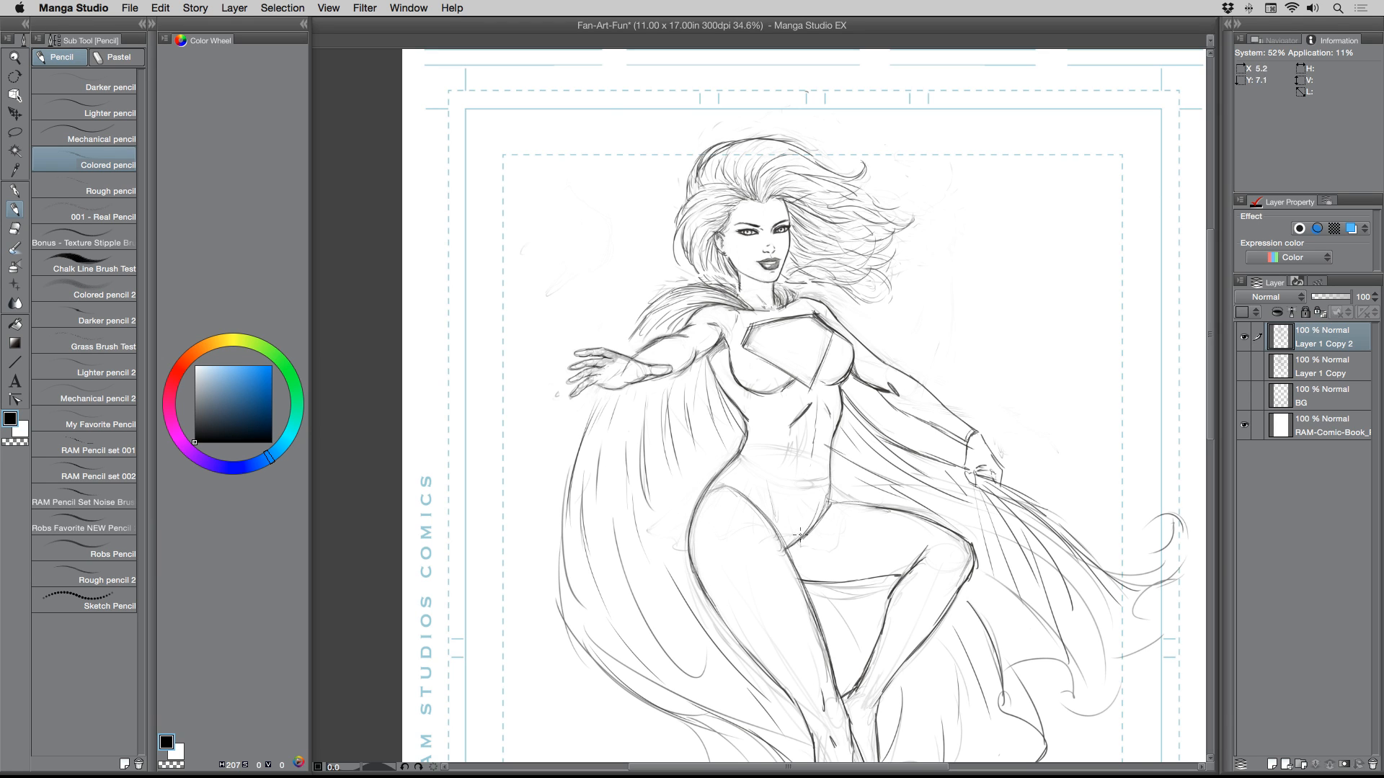
- Draw a pointed boot top with an inner knee panel over the knee of the extended leg
left_click(14, 59)
left_click(534, 325, "alt")
left_click_drag(612, 438, 638, 345)
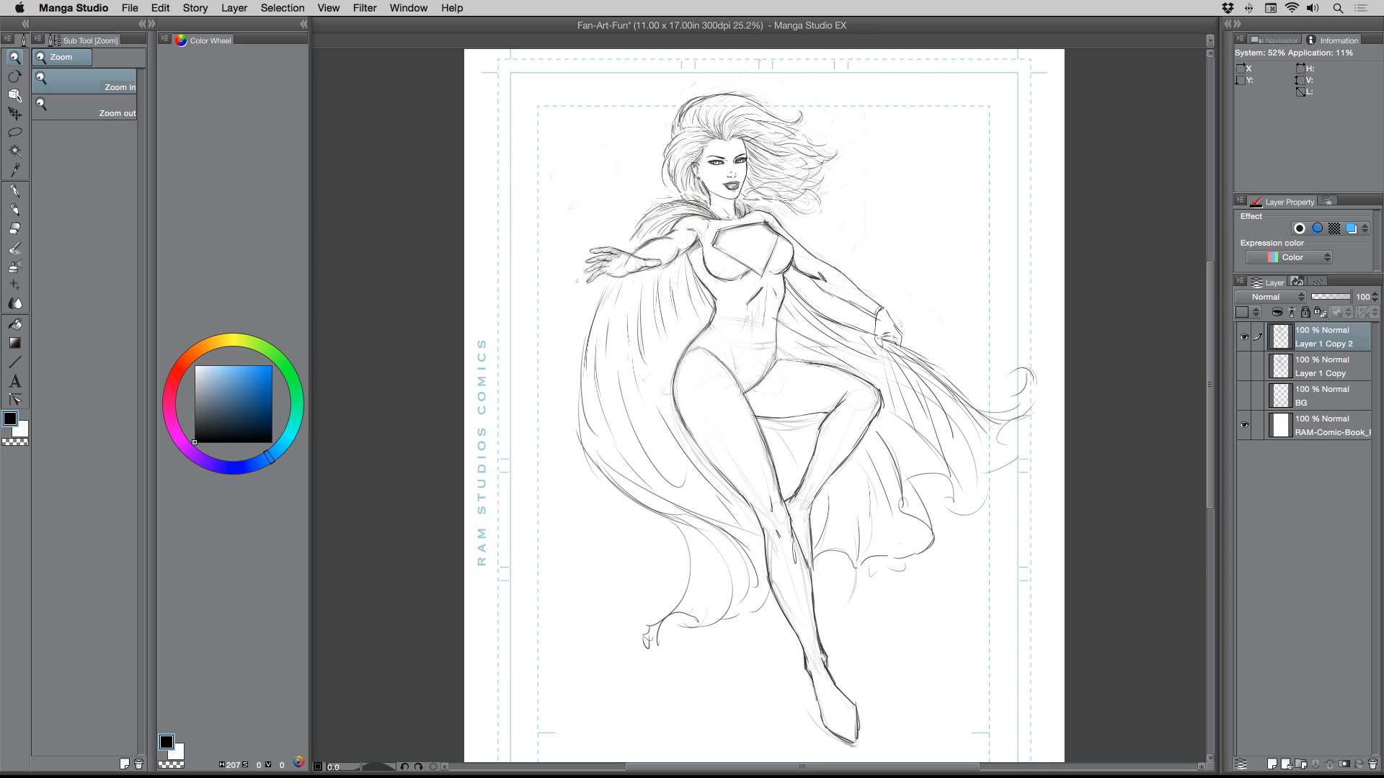
left_click(582, 303)
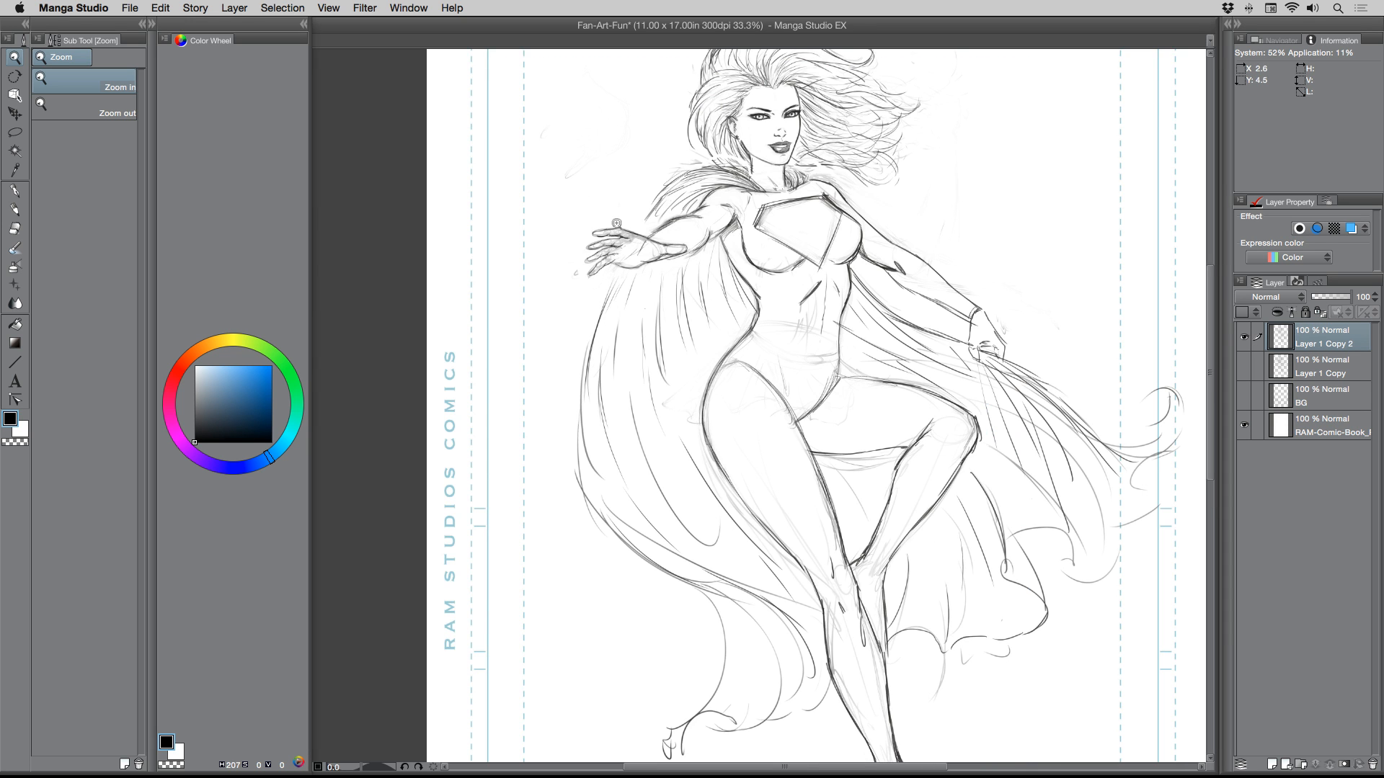
left_click_drag(670, 296, 678, 289)
left_click_drag(770, 250, 684, 276)
left_click_drag(703, 375, 711, 318)
left_click_drag(777, 597, 712, 527)
left_click(14, 208)
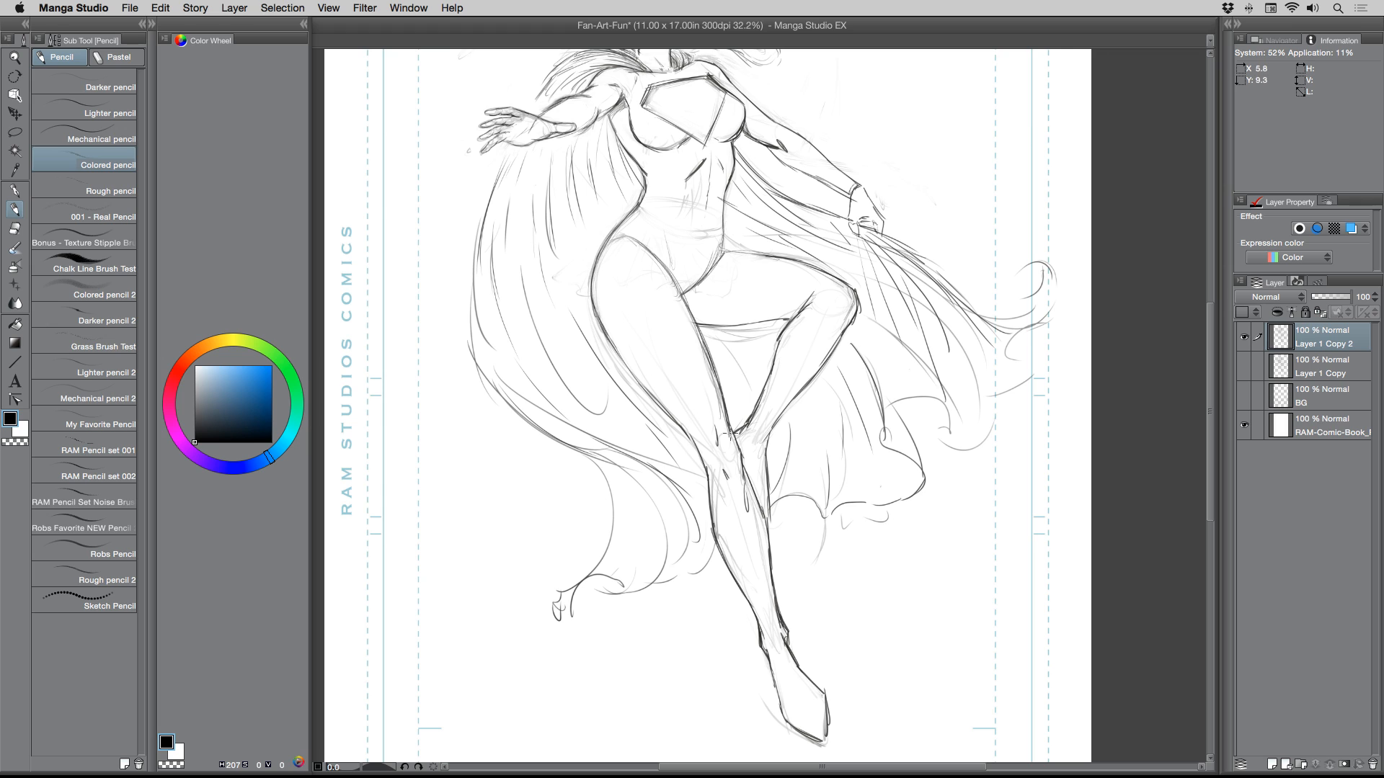
left_click_drag(718, 477, 743, 496)
mouse_move(708, 401)
left_mouse_down()
mouse_move(700, 440)
mouse_move(710, 396)
mouse_move(691, 406)
mouse_move(689, 380)
mouse_move(684, 431)
mouse_move(689, 352)
mouse_move(681, 437)
mouse_move(729, 469)
left_mouse_up()
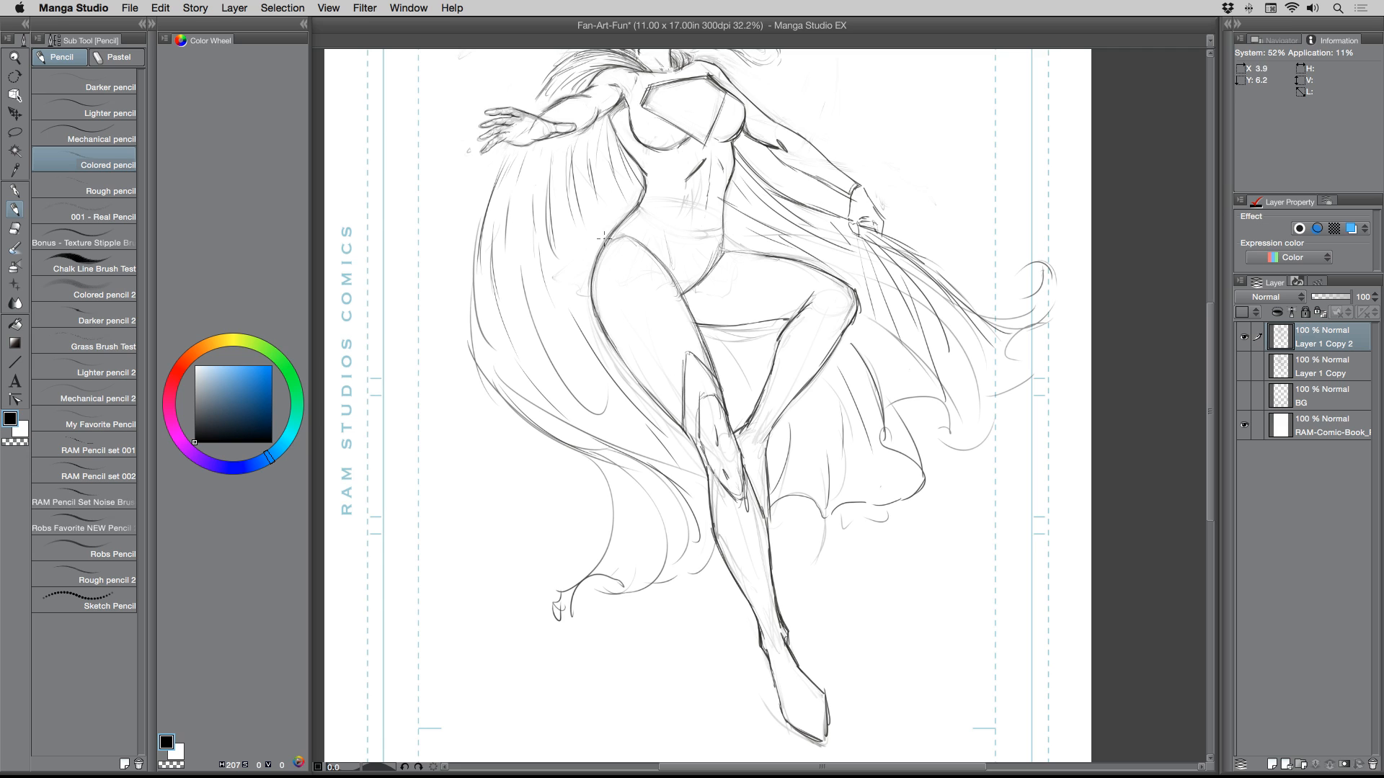
- Firm up the bodysuit's leg openings at the hips and draw a matching boot top around the bent knee
mouse_move(604, 237)
left_mouse_down()
mouse_move(640, 242)
mouse_move(680, 294)
mouse_move(721, 259)
mouse_move(723, 219)
left_mouse_up()
left_click_drag(718, 246, 690, 291)
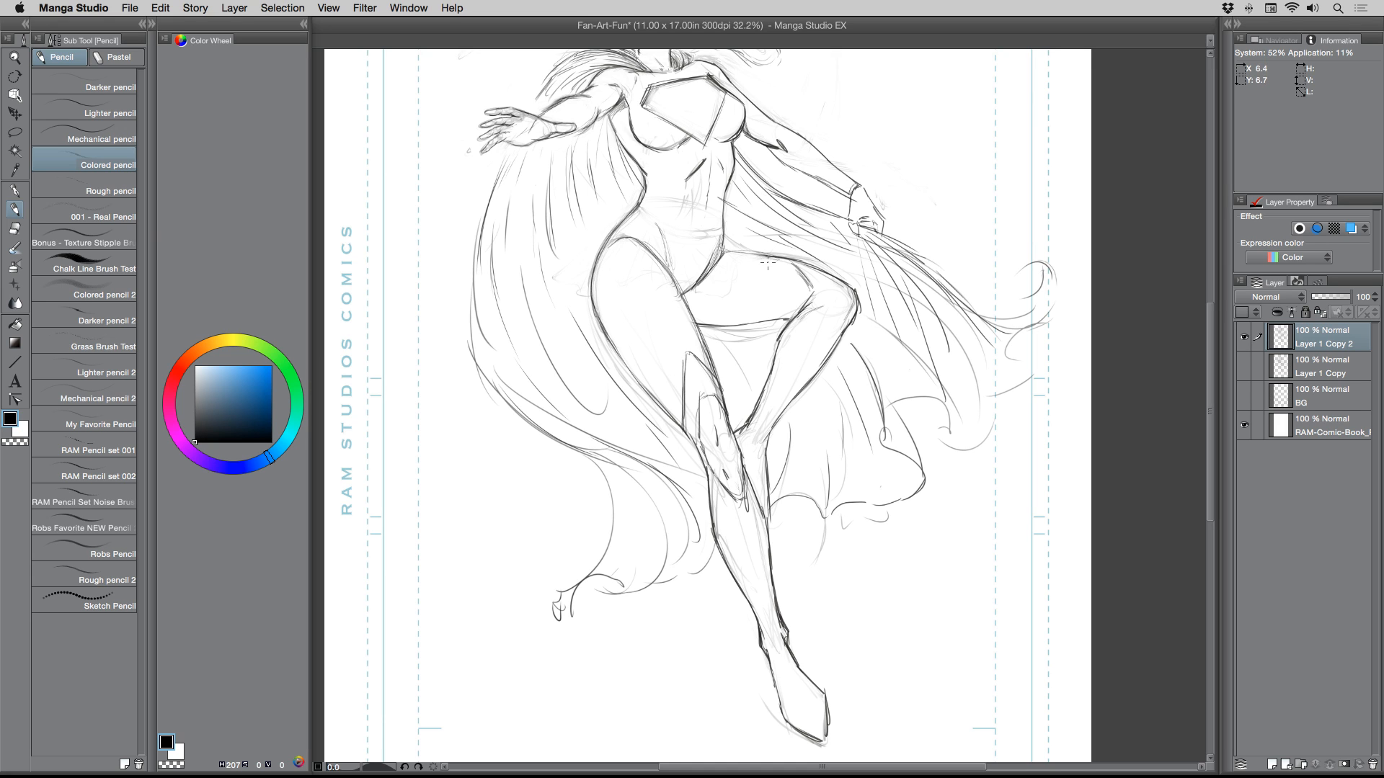
left_click_drag(756, 255, 795, 317)
mouse_move(818, 308)
left_mouse_down()
mouse_move(840, 331)
mouse_move(793, 329)
mouse_move(816, 299)
mouse_move(841, 329)
mouse_move(818, 301)
mouse_move(782, 341)
left_mouse_up()
- Strengthen the border lines of the chest emblem
scroll(563, 298, "up", 5)
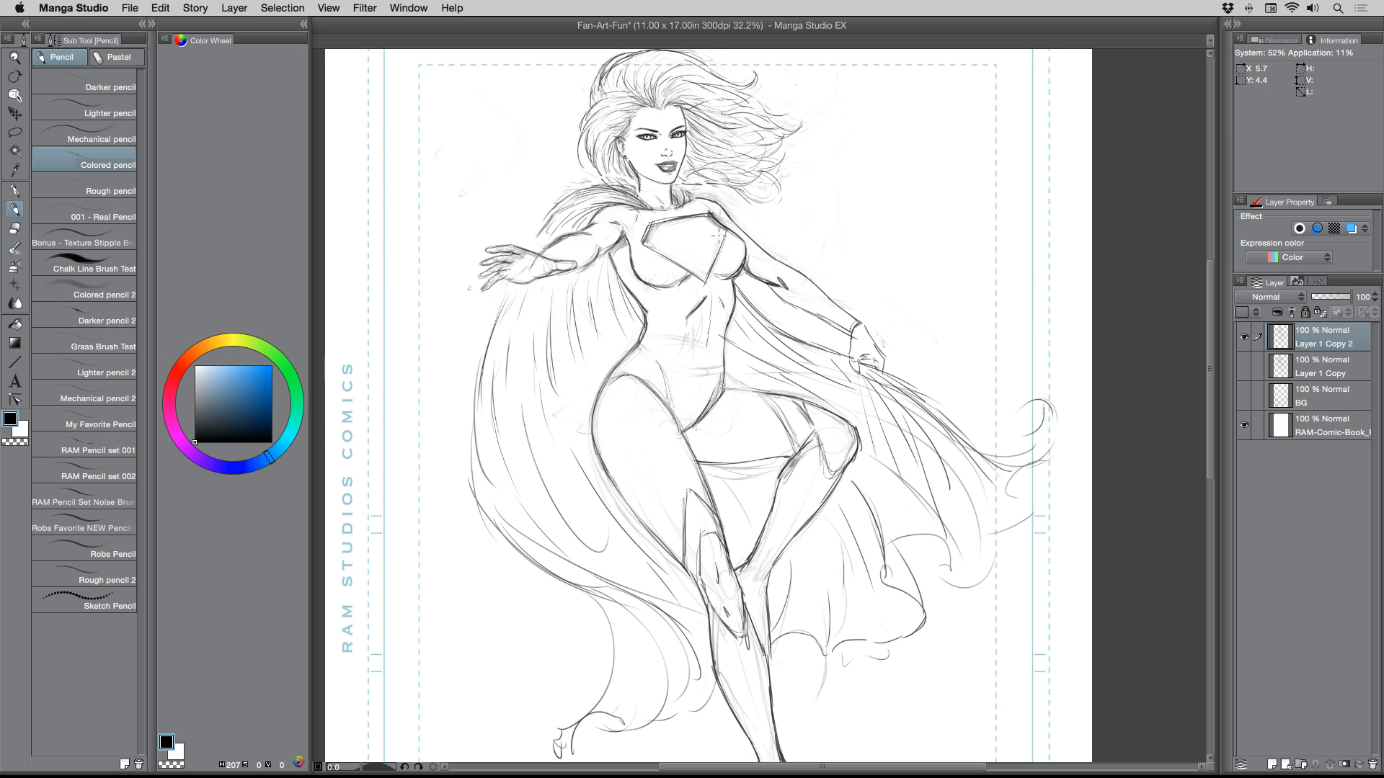
left_click_drag(673, 262, 707, 281)
mouse_move(653, 226)
left_mouse_down()
mouse_move(644, 242)
mouse_move(653, 224)
left_mouse_up()
mouse_move(632, 245)
left_mouse_down()
mouse_move(652, 266)
mouse_move(672, 378)
left_mouse_up()
key("super+z")
left_click_drag(655, 208, 619, 462)
mouse_move(634, 351)
left_mouse_down()
mouse_move(647, 476)
mouse_move(739, 692)
left_mouse_up()
key("super+z")
key("super+z")
- Strengthen the contours of the lowered arm and its wrist, and touch up the outstretched arm and nearby cape edge
left_click_drag(767, 283, 834, 325)
left_click_drag(717, 209, 797, 271)
mouse_move(852, 336)
left_mouse_down()
mouse_move(850, 354)
mouse_move(880, 363)
mouse_move(877, 352)
left_mouse_up()
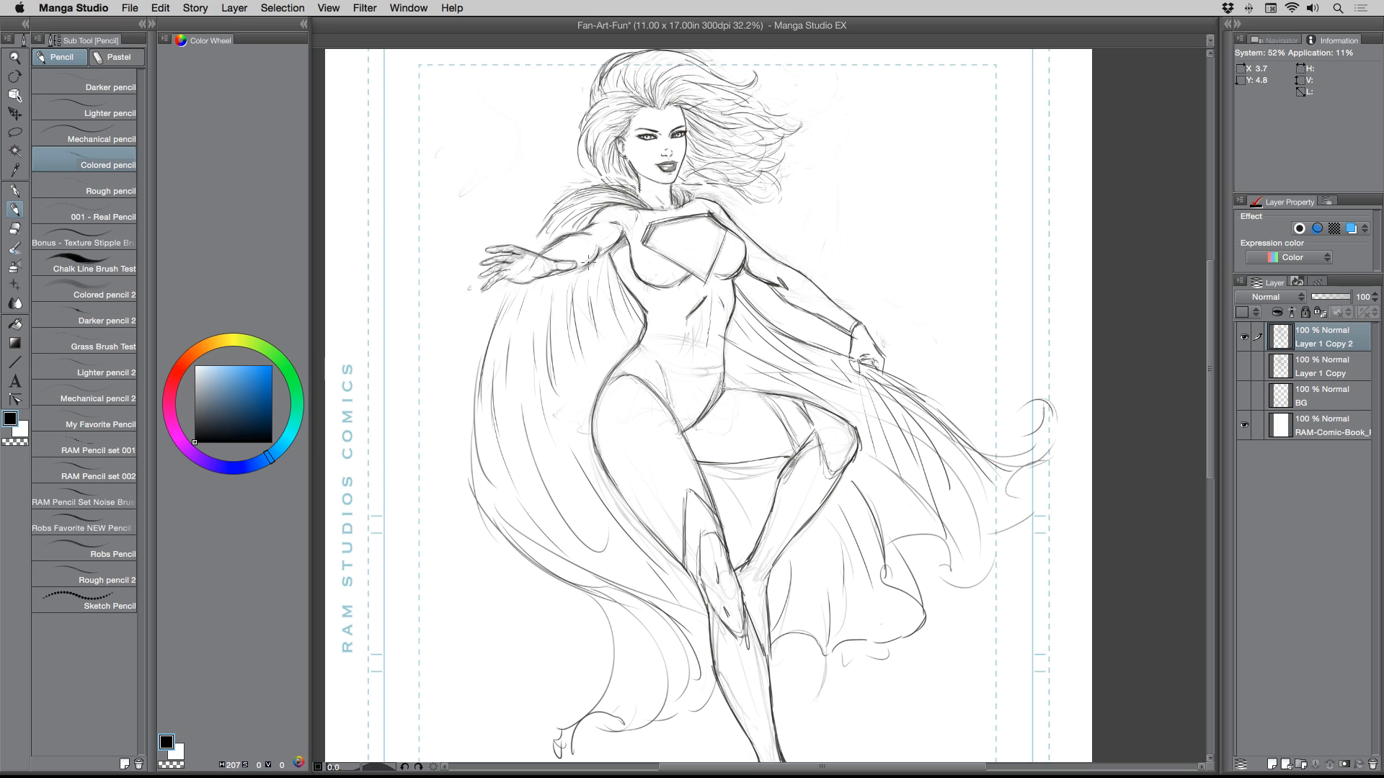
mouse_move(581, 265)
left_mouse_down()
mouse_move(624, 234)
mouse_move(611, 259)
mouse_move(634, 299)
left_mouse_up()
left_click_drag(559, 207, 532, 247)
- Try a large oval around the outstretched hand and forearm, and undo it
left_click_drag(554, 435, 552, 328)
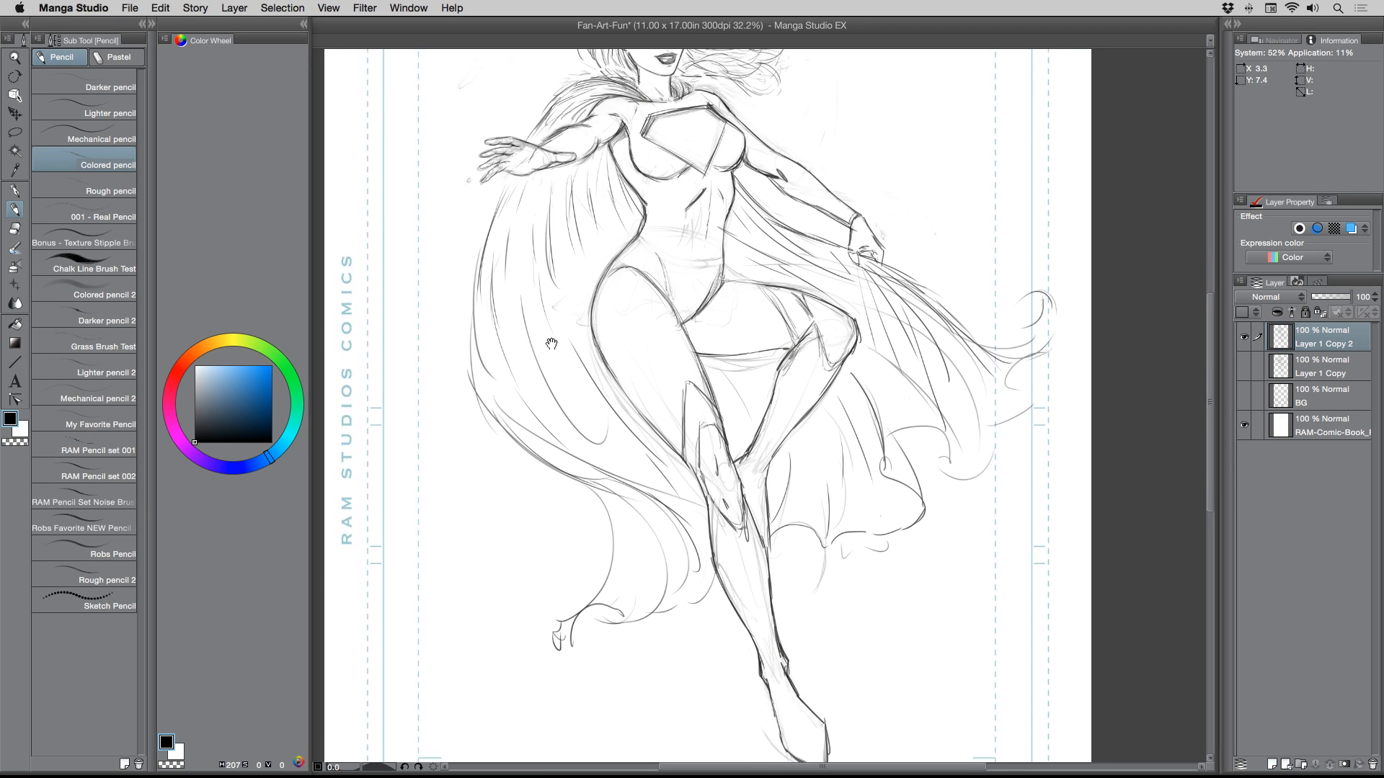
left_click_drag(532, 278, 564, 454)
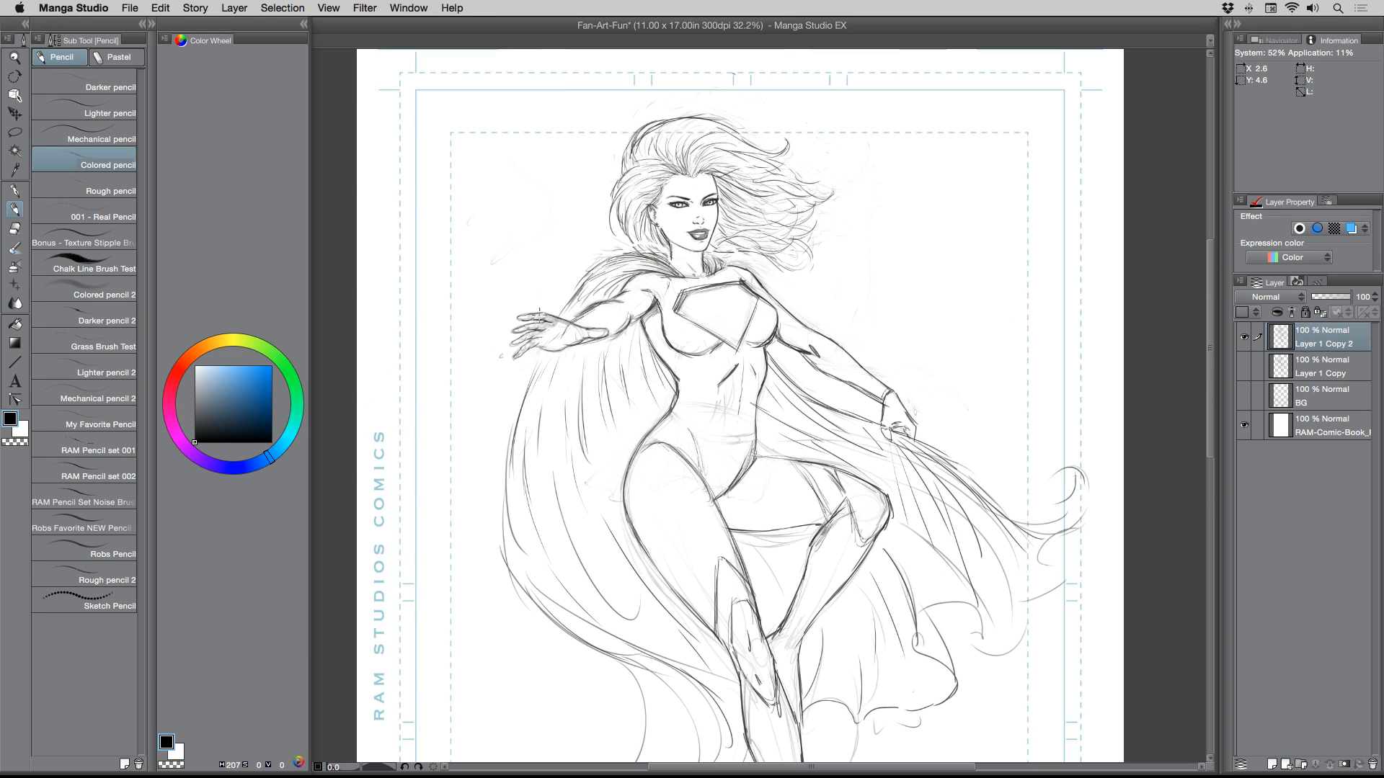
left_click(16, 57)
left_click(632, 188)
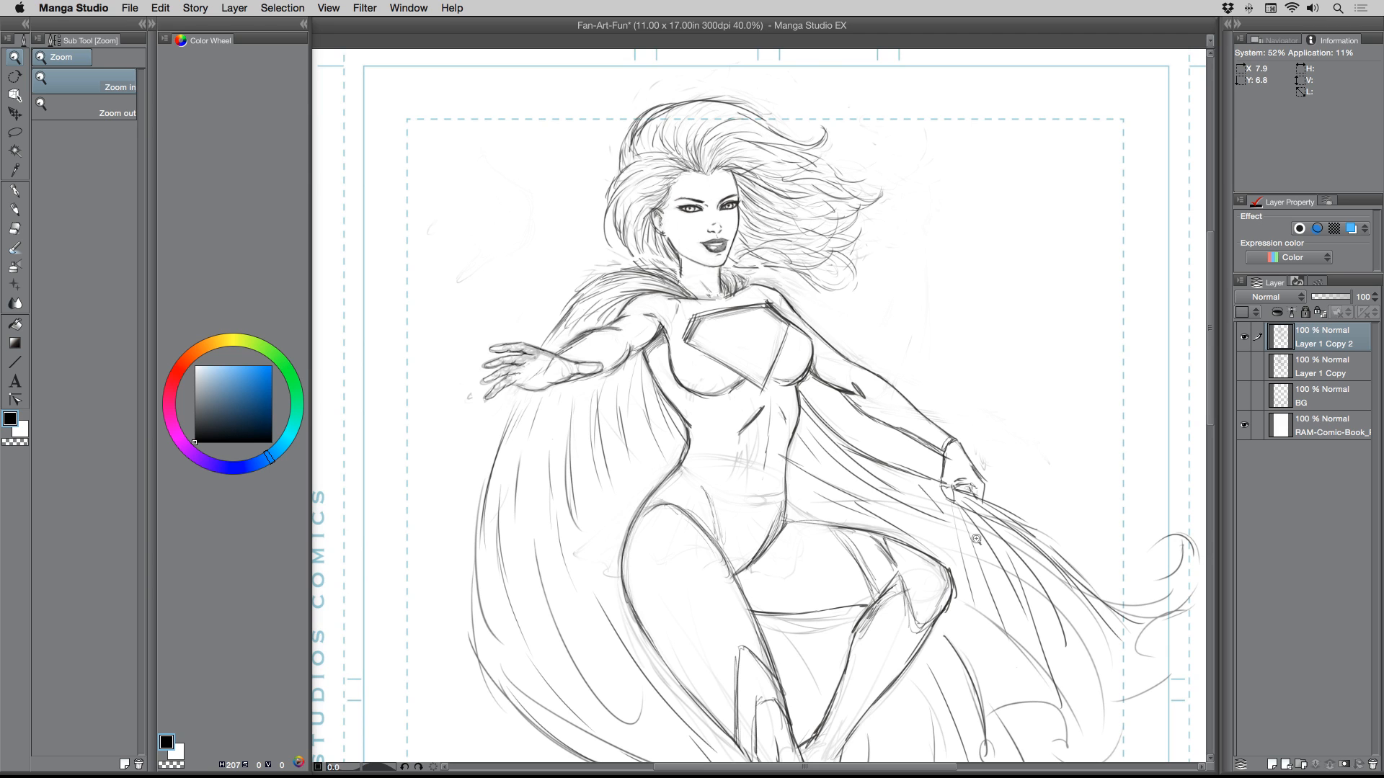
left_click(627, 105)
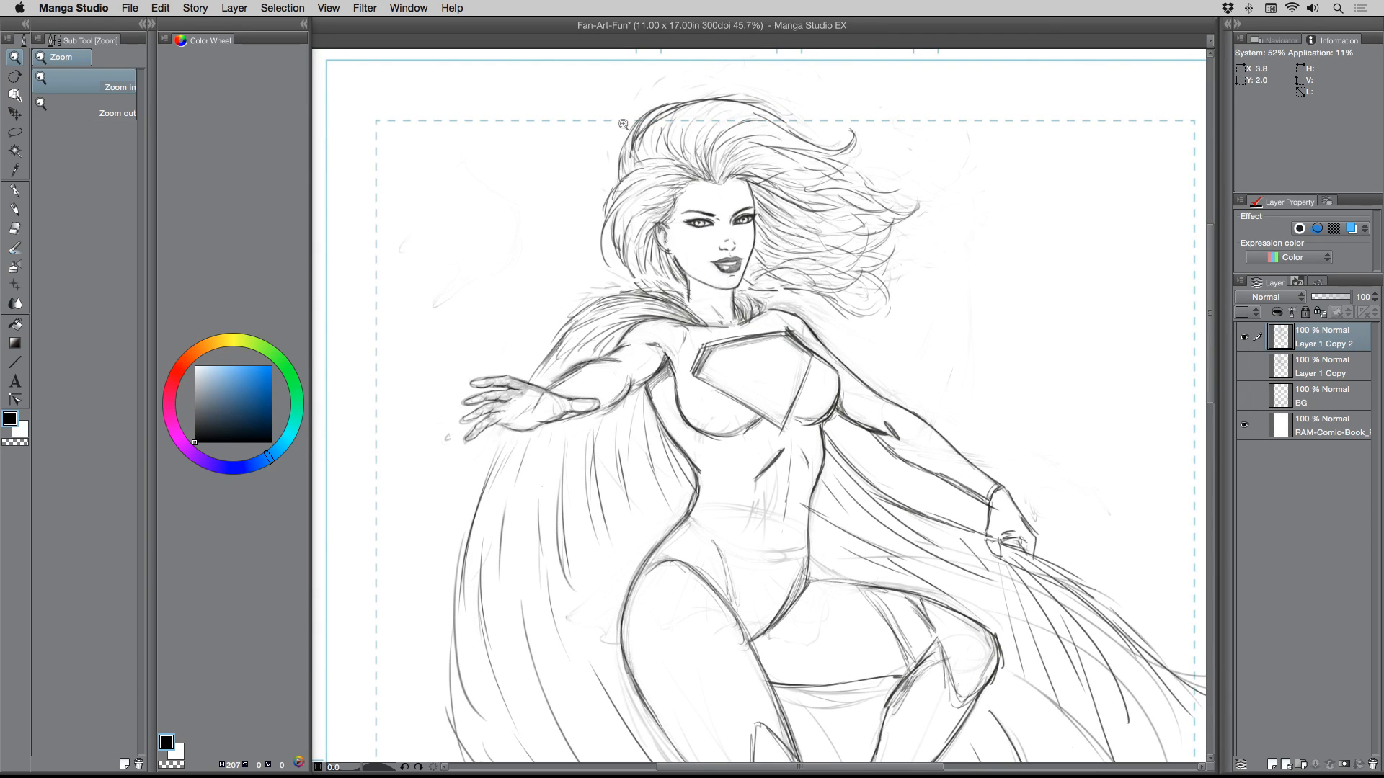
left_click(15, 209)
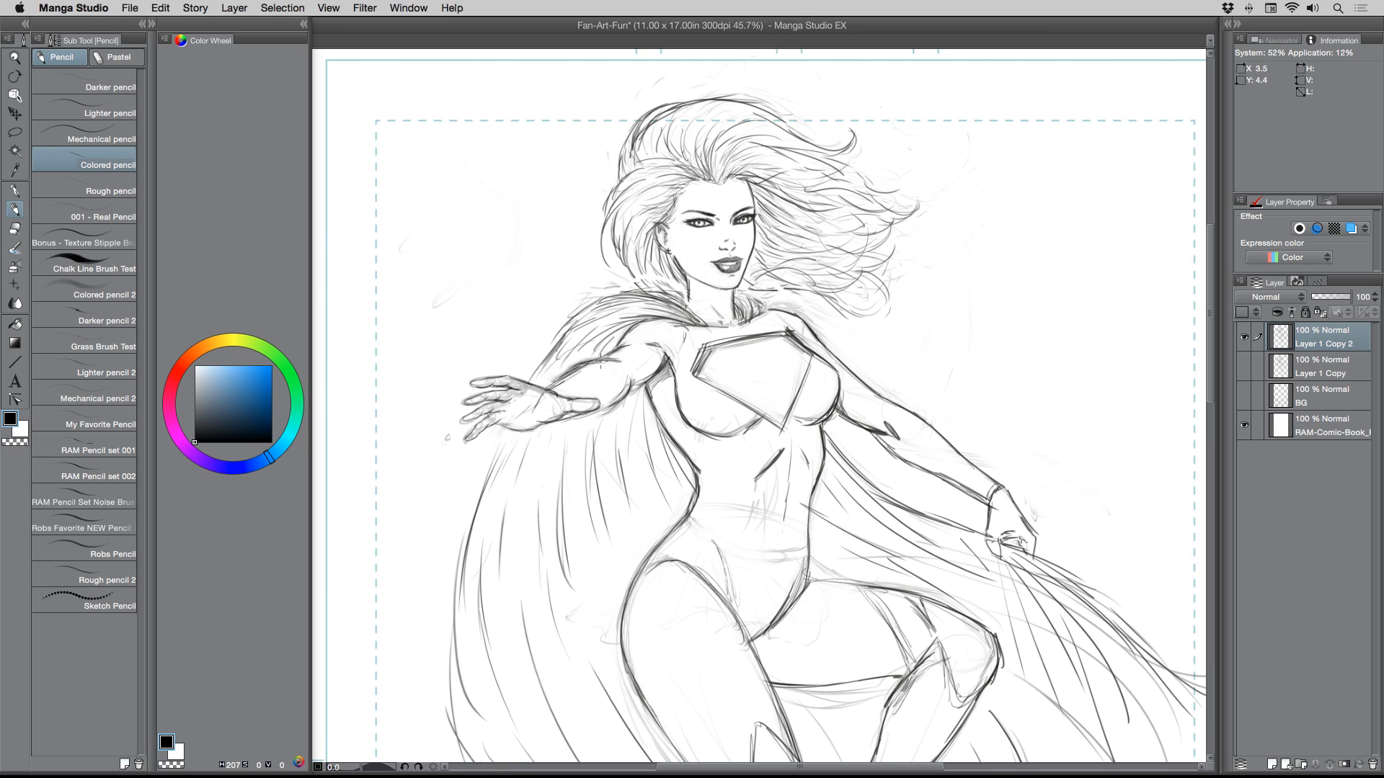
mouse_move(469, 351)
left_mouse_down()
mouse_move(441, 461)
mouse_move(436, 328)
left_mouse_up()
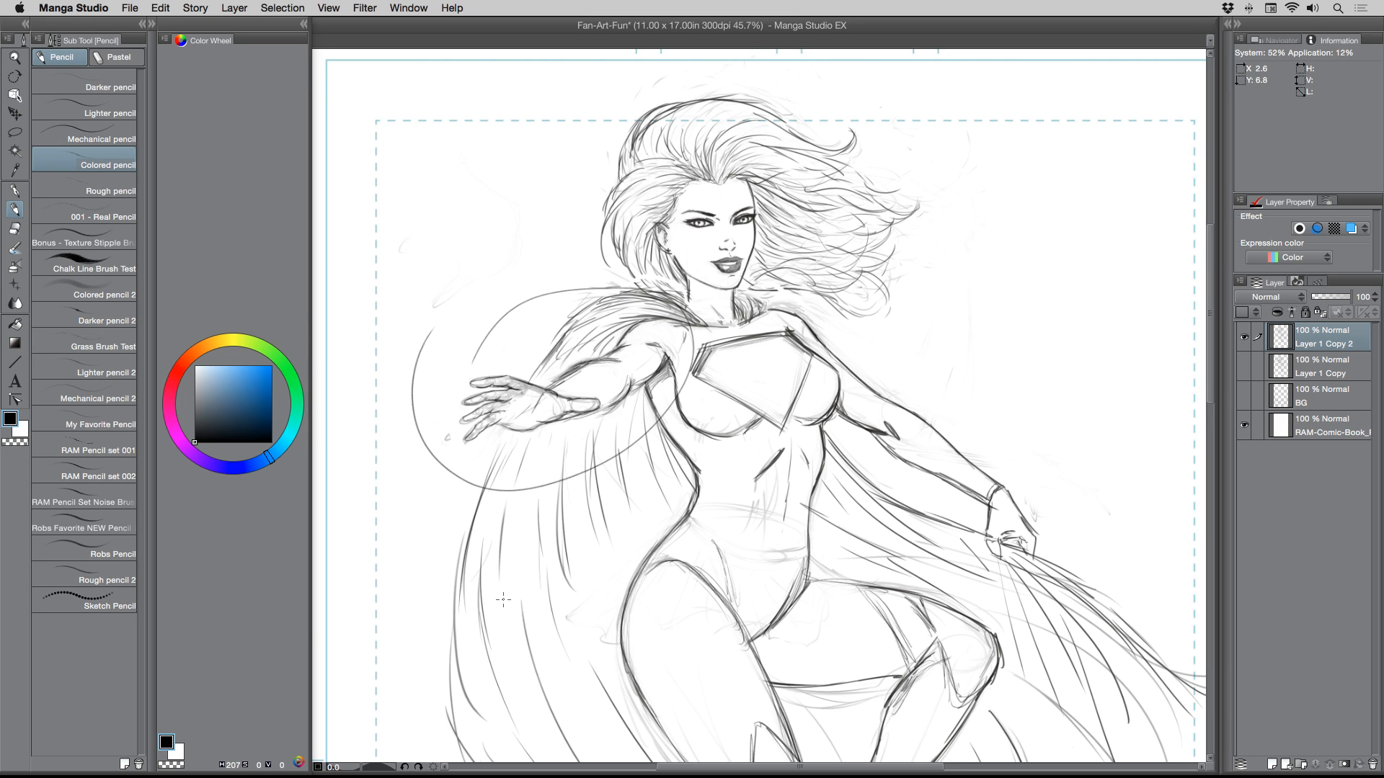
key("super+z")
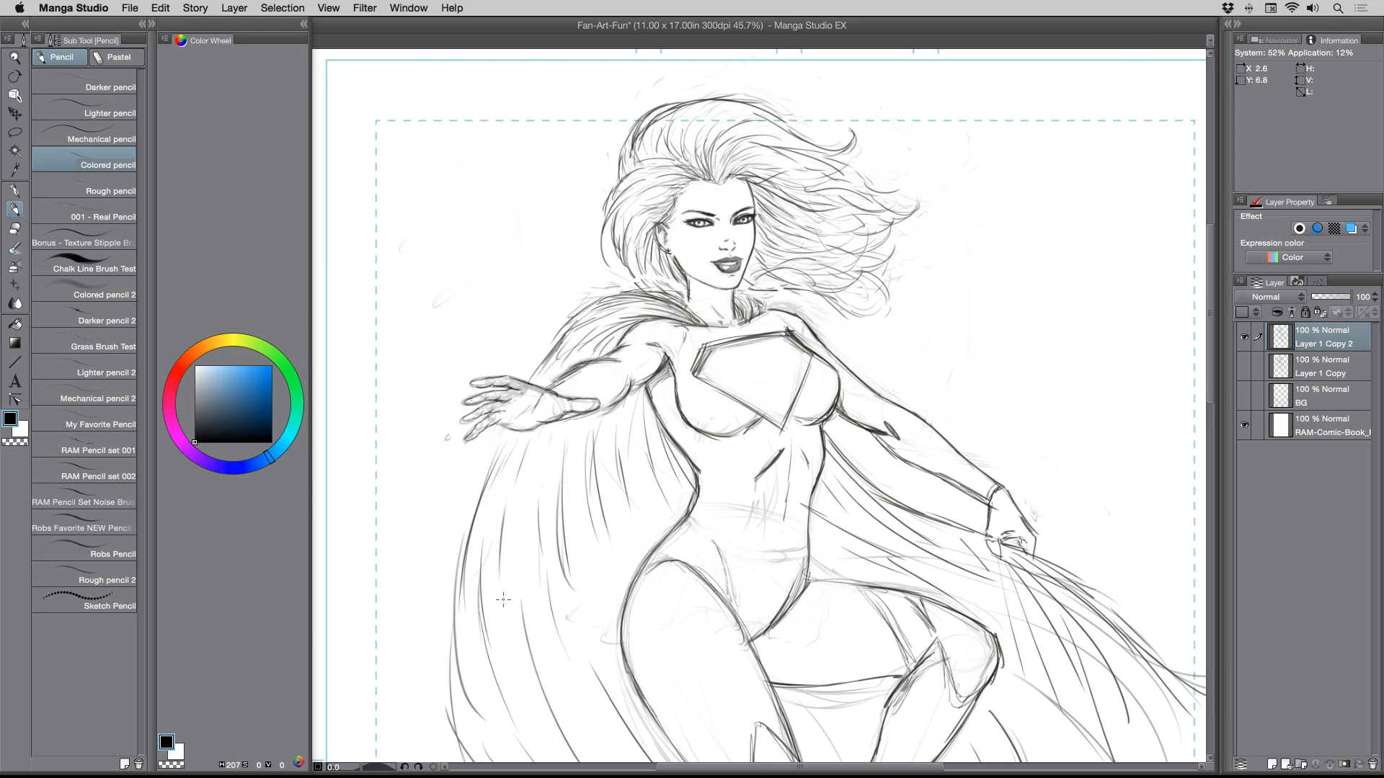
- Fade the outstretched arm's lines with the Soft eraser, redraw its contours with the Colored pencil, and touch up the torso lines
key("e")
mouse_move(655, 348)
left_mouse_down()
mouse_move(598, 418)
mouse_move(526, 407)
mouse_move(452, 422)
left_mouse_up()
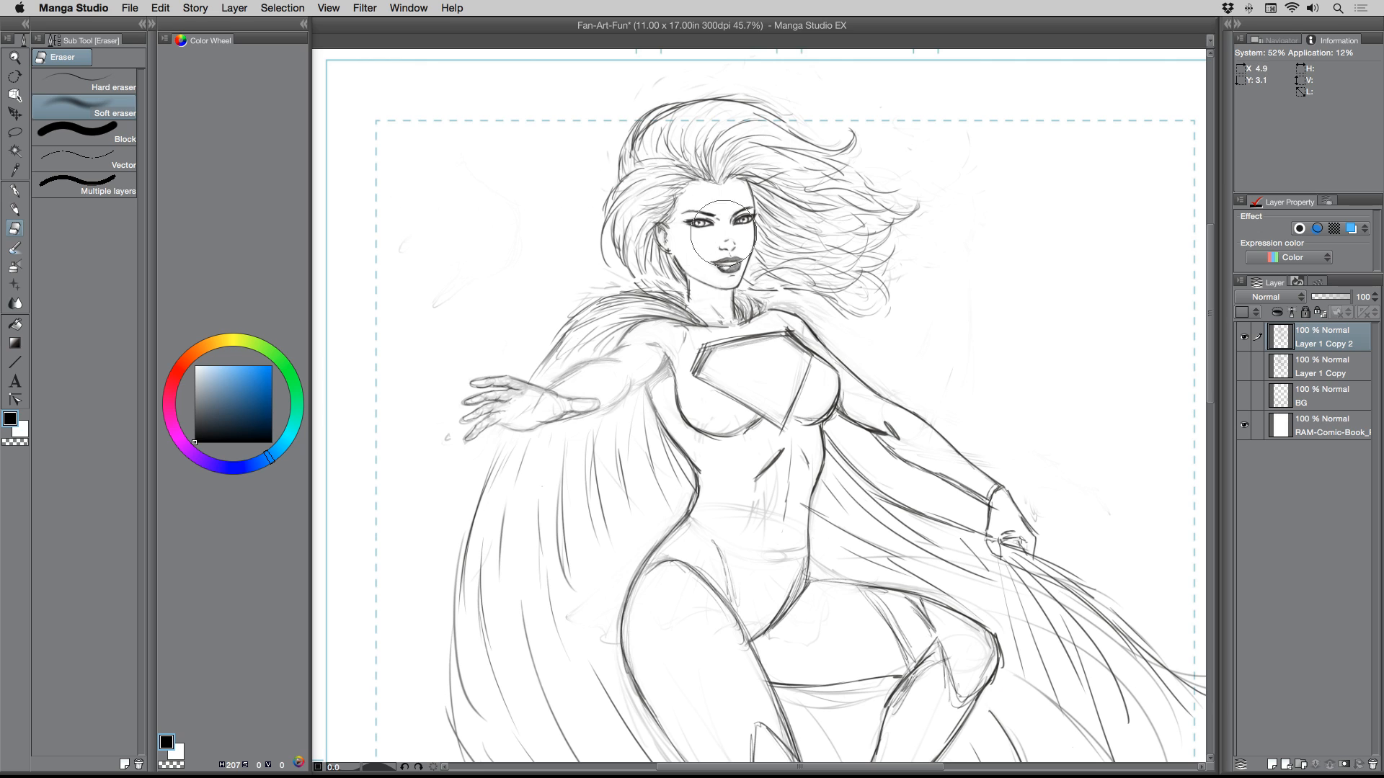
left_click(15, 209)
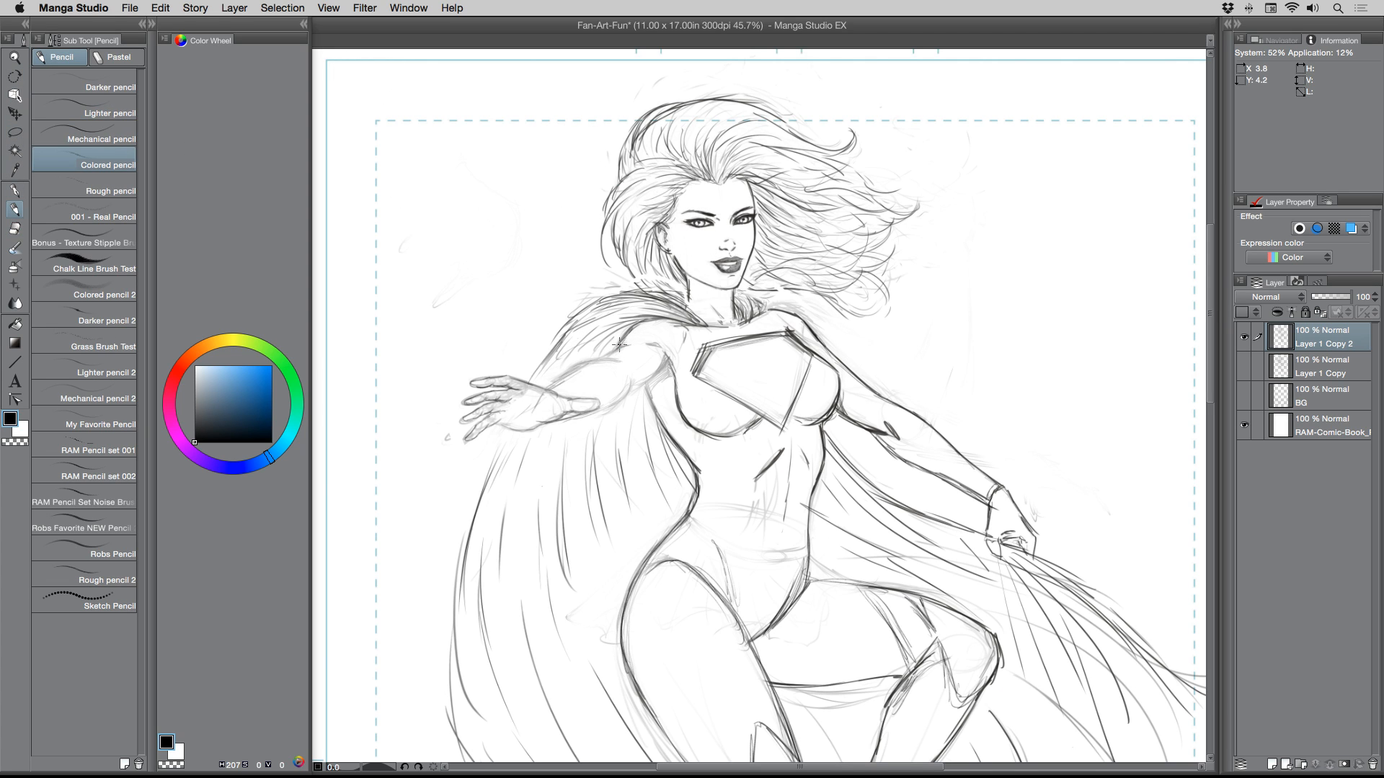
mouse_move(619, 346)
left_mouse_down()
mouse_move(651, 322)
mouse_move(563, 382)
mouse_move(604, 352)
mouse_move(623, 397)
mouse_move(559, 418)
mouse_move(600, 413)
mouse_move(665, 361)
mouse_move(623, 394)
mouse_move(659, 361)
left_mouse_up()
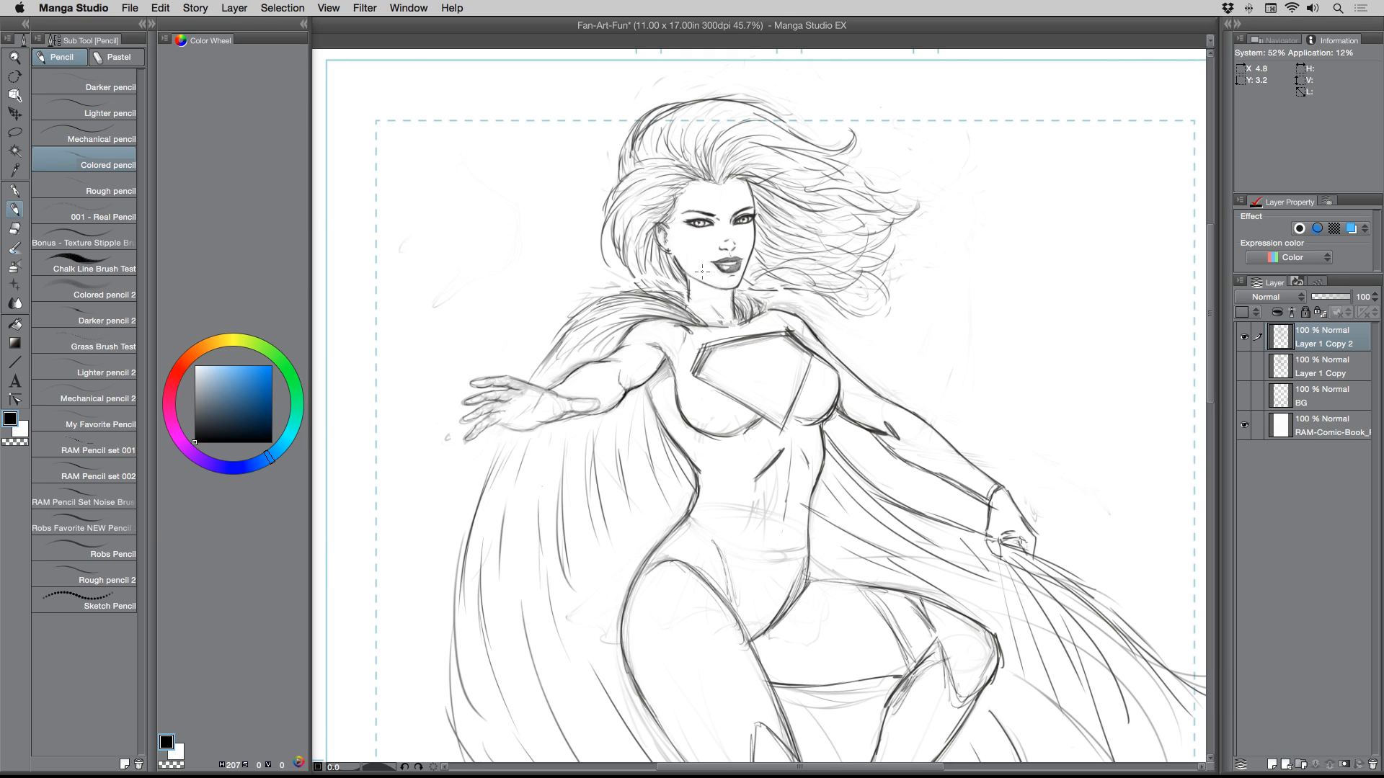
left_click_drag(645, 322, 623, 344)
mouse_move(652, 399)
left_mouse_down()
mouse_move(684, 455)
mouse_move(685, 443)
left_mouse_up()
left_click_drag(790, 458, 803, 513)
- Lighten the cape folds around the shoulders and draw a high open collar around the neck
mouse_move(678, 302)
left_mouse_down()
mouse_move(651, 292)
mouse_move(695, 317)
mouse_move(669, 295)
mouse_move(753, 305)
mouse_move(703, 317)
mouse_move(620, 285)
mouse_move(666, 291)
mouse_move(673, 309)
mouse_move(613, 305)
left_mouse_up()
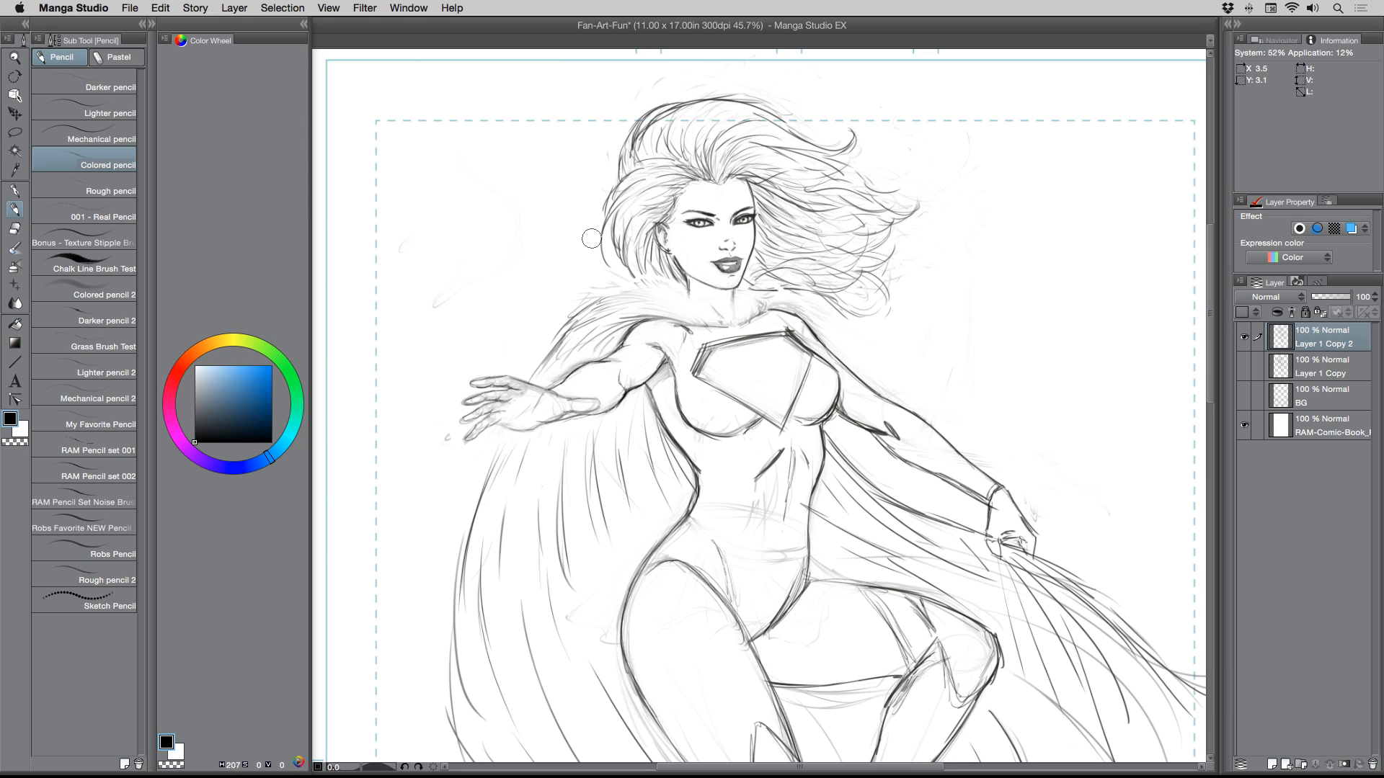
mouse_move(687, 292)
left_mouse_down()
mouse_move(731, 322)
mouse_move(734, 306)
left_mouse_up()
mouse_move(715, 302)
left_mouse_down()
mouse_move(678, 292)
mouse_move(739, 294)
mouse_move(679, 291)
mouse_move(724, 302)
mouse_move(735, 322)
mouse_move(718, 309)
mouse_move(730, 320)
mouse_move(738, 298)
mouse_move(678, 304)
left_mouse_up()
mouse_move(726, 322)
left_mouse_down()
mouse_move(648, 302)
mouse_move(594, 312)
left_mouse_up()
left_click_drag(695, 324, 595, 314)
mouse_move(745, 325)
left_mouse_down()
mouse_move(742, 298)
mouse_move(764, 306)
left_mouse_up()
left_click_drag(665, 301, 619, 299)
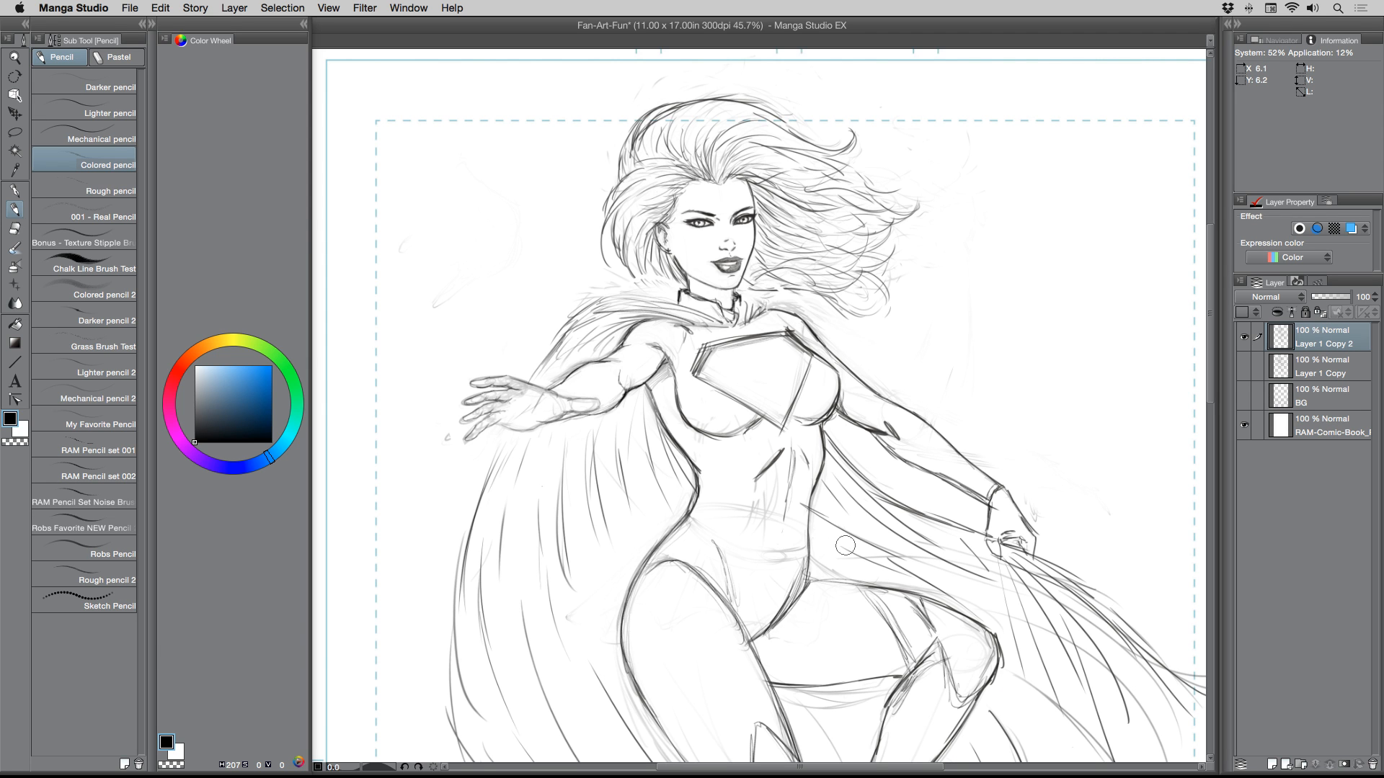
- Fade the eyes, eyebrows, nose and lips to a light guide with the Soft eraser
key("/")
left_click(493, 238, "alt")
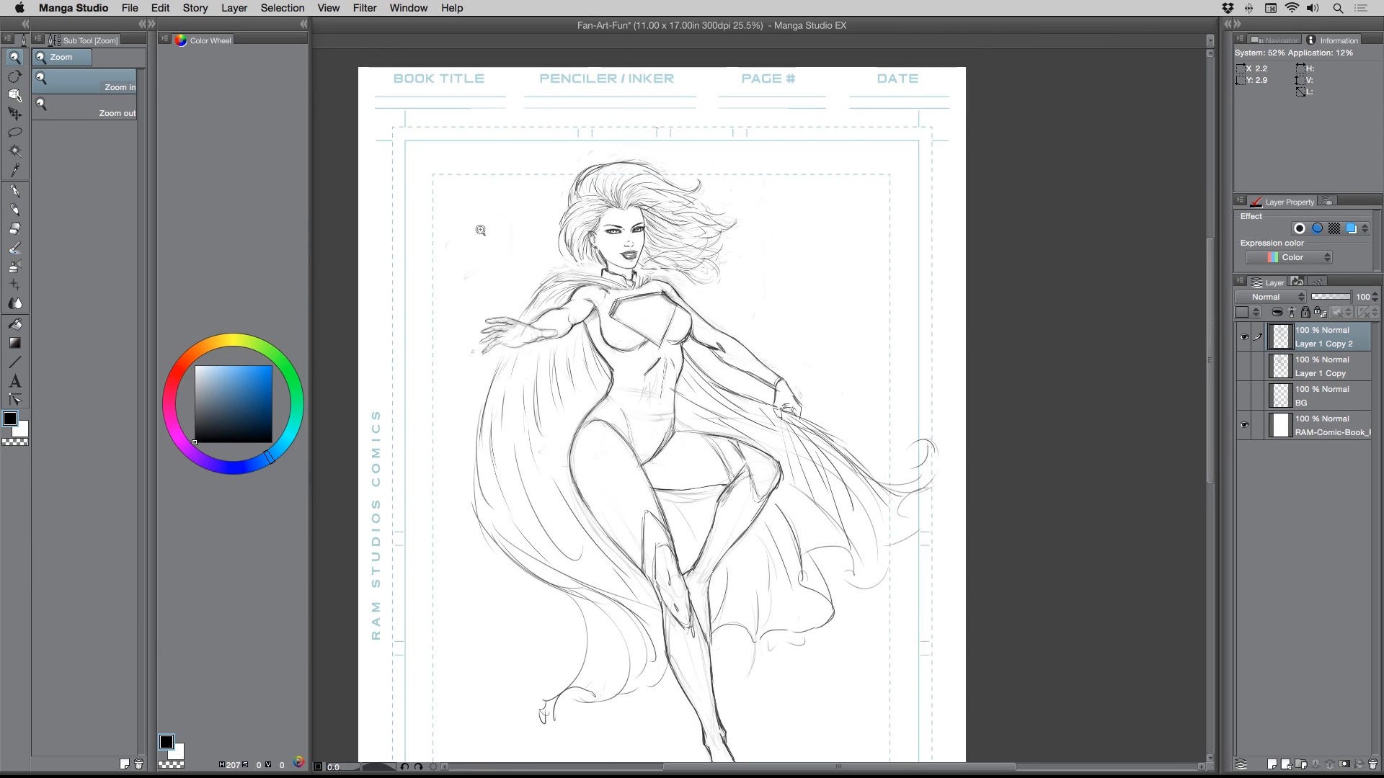
left_click_drag(573, 160, 656, 216)
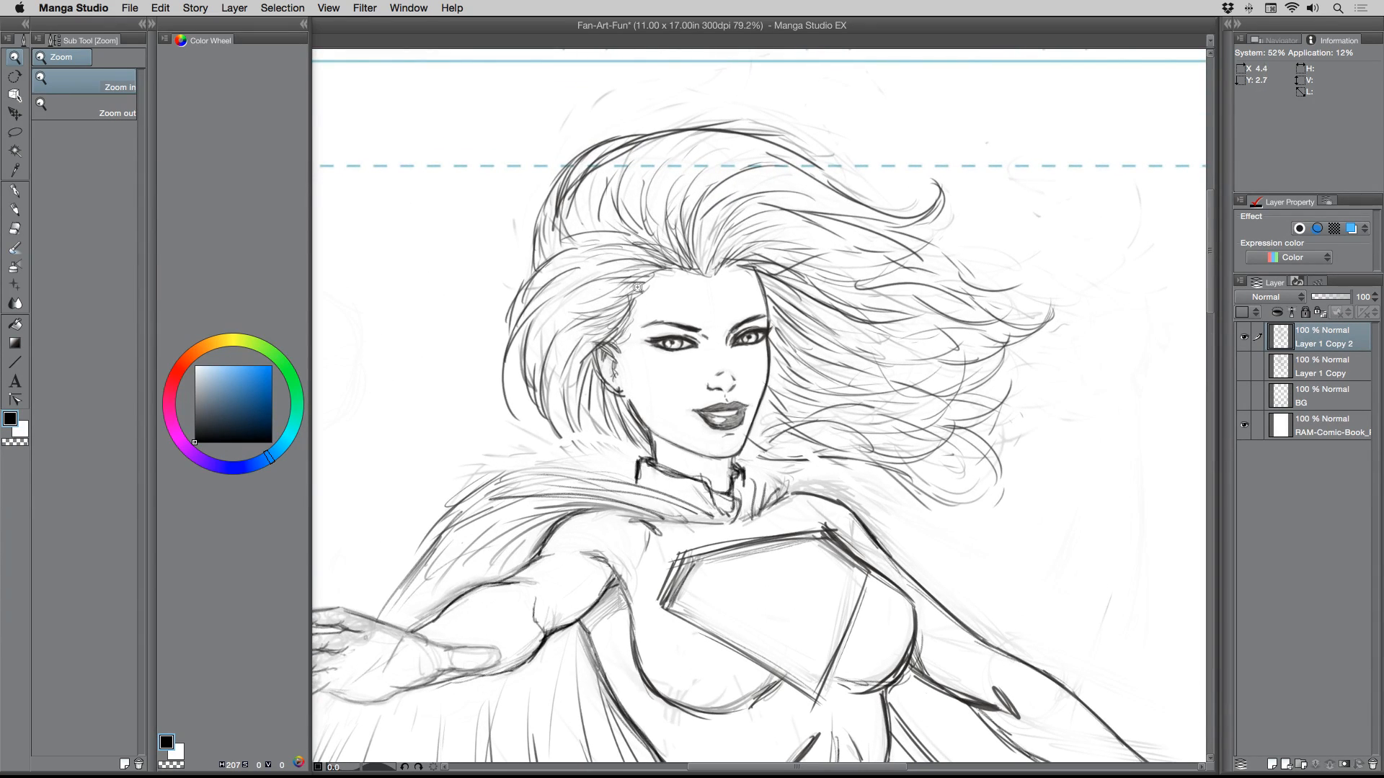
left_click_drag(654, 274, 679, 273)
left_click_drag(679, 376, 641, 412)
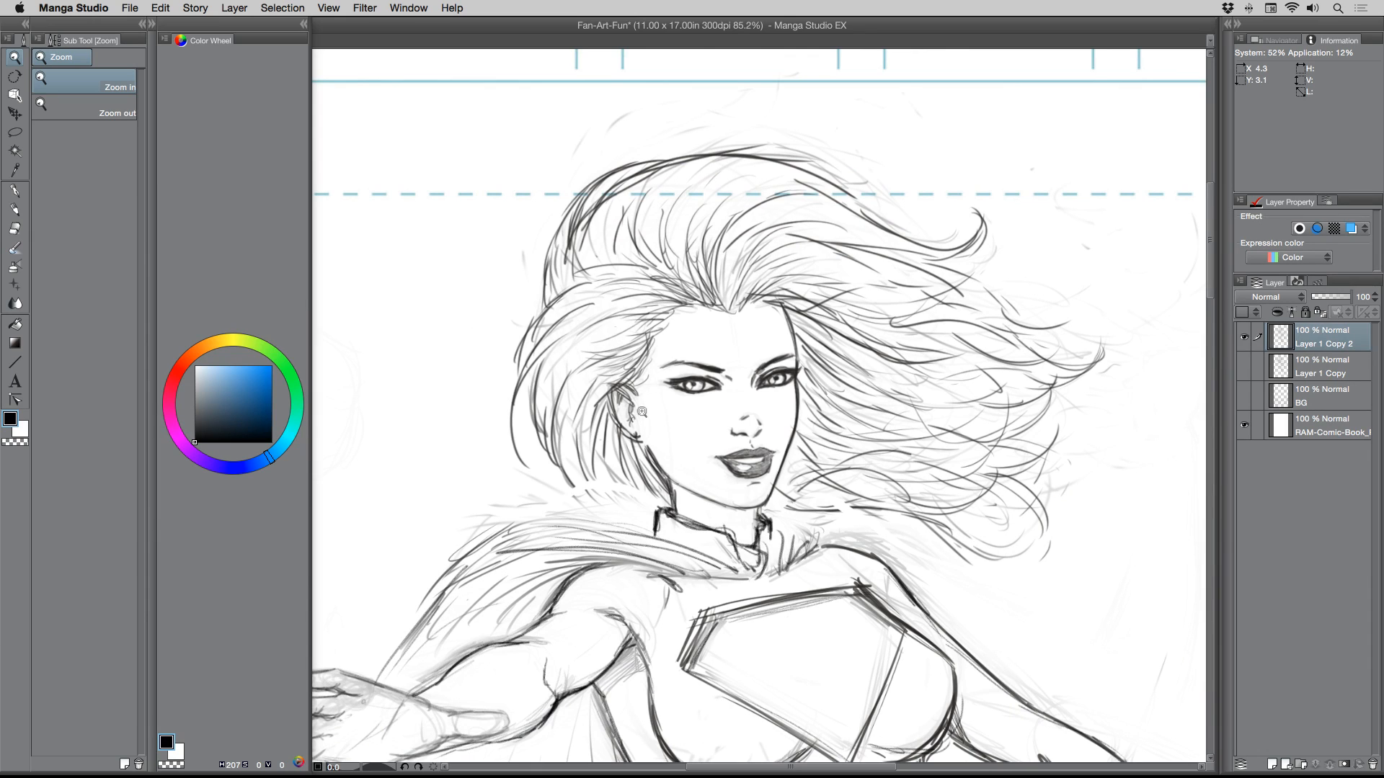
left_click(14, 228)
mouse_move(711, 373)
left_mouse_down()
mouse_move(680, 368)
mouse_move(684, 401)
mouse_move(752, 367)
mouse_move(776, 372)
mouse_move(782, 395)
mouse_move(704, 369)
left_mouse_up()
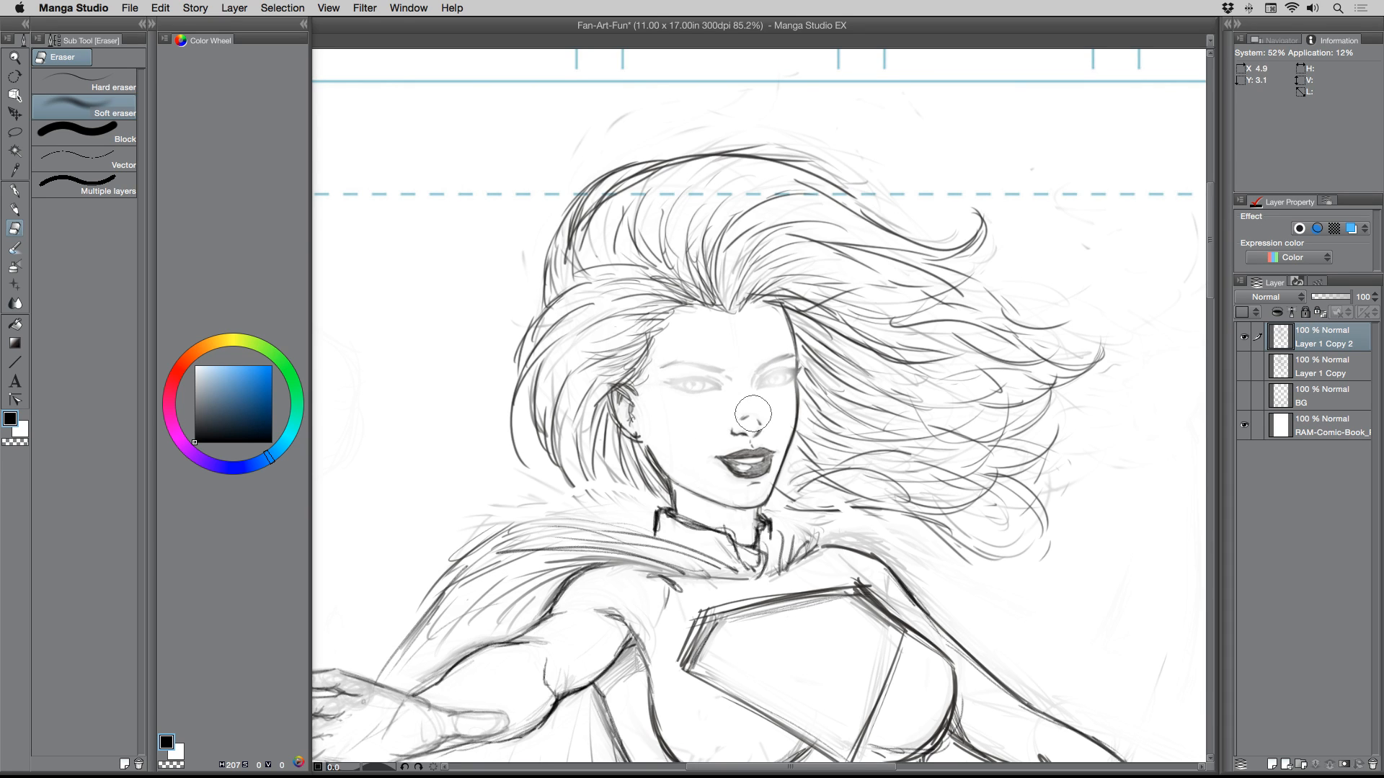
mouse_move(768, 441)
left_mouse_down()
mouse_move(726, 457)
mouse_move(714, 484)
mouse_move(707, 467)
mouse_move(772, 445)
mouse_move(740, 480)
left_mouse_up()
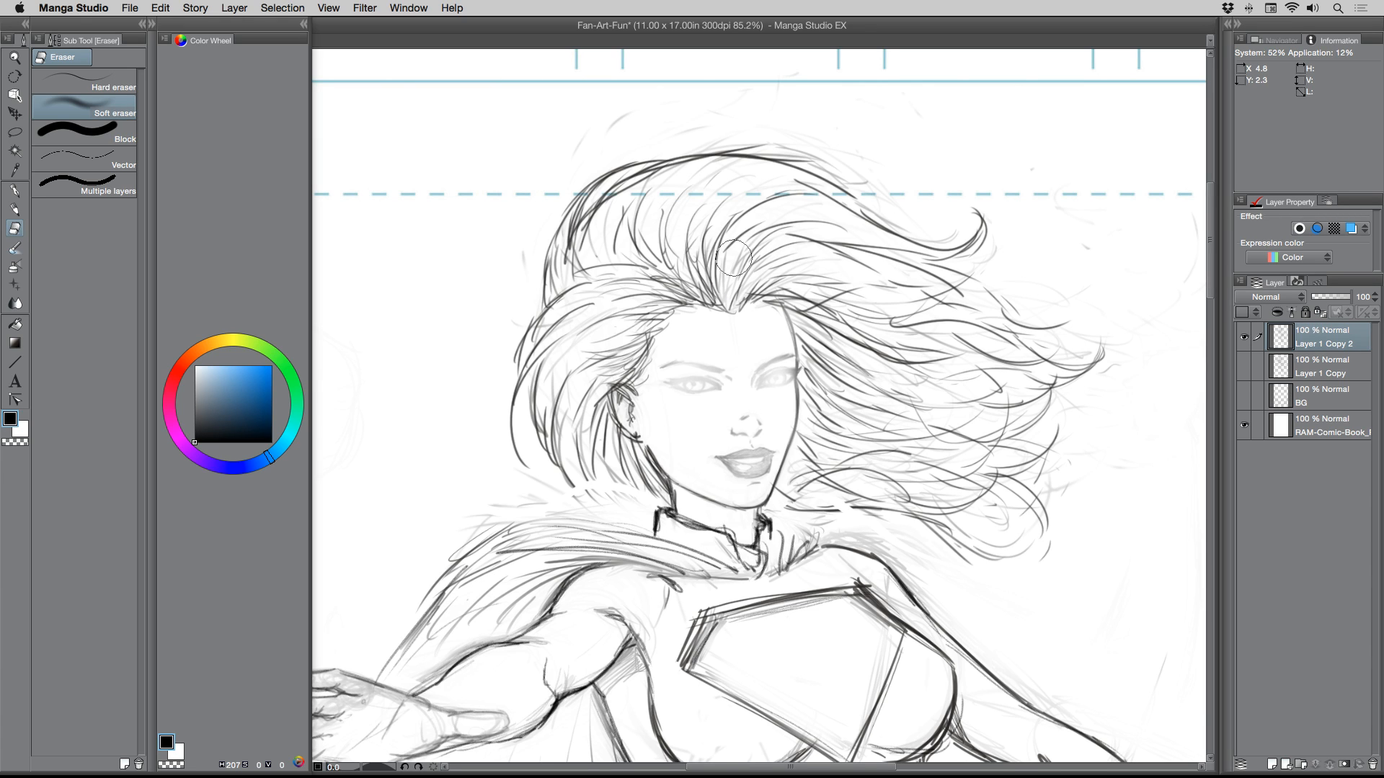
- Redraw the eye outlines, irises and eyebrows over the faded guide with the Colored pencil
key("p")
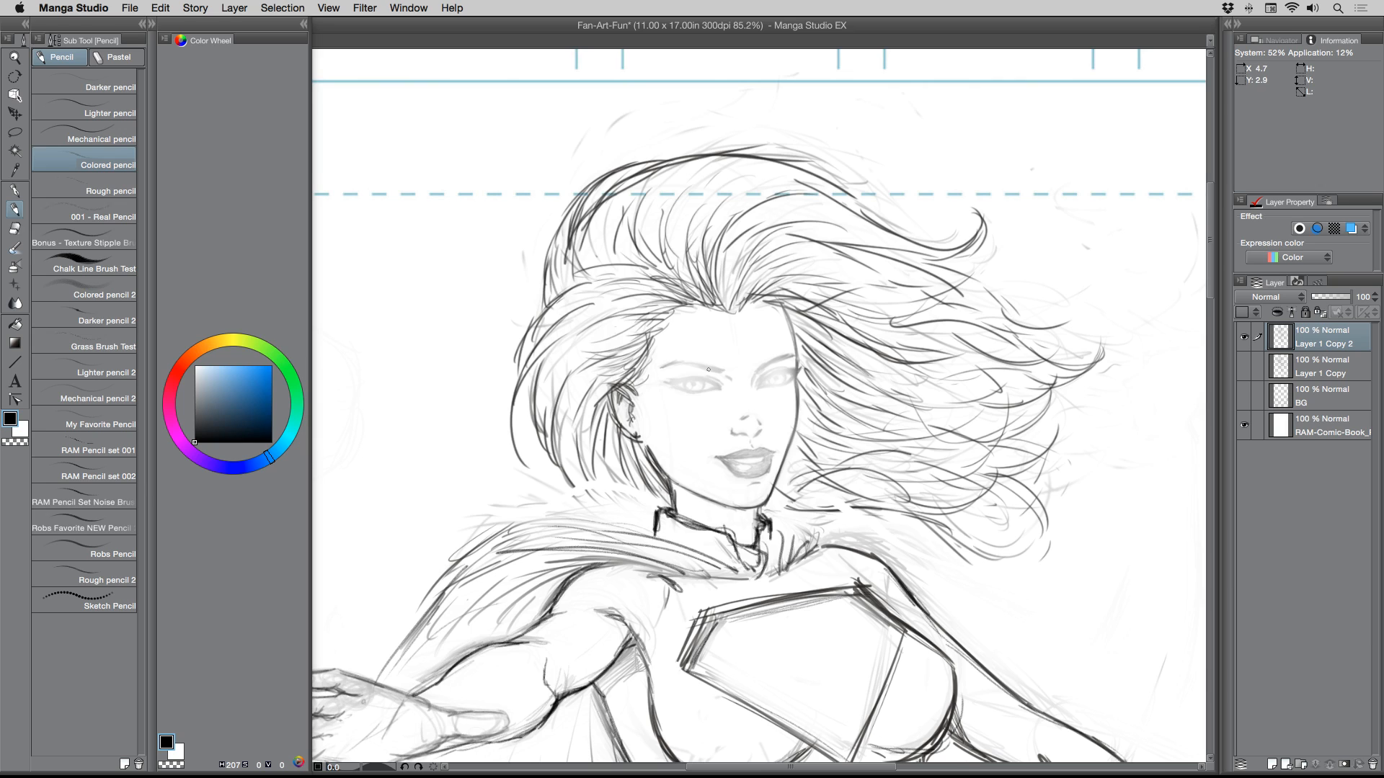
mouse_move(716, 387)
left_mouse_down()
mouse_move(676, 380)
mouse_move(707, 377)
mouse_move(664, 382)
mouse_move(698, 395)
mouse_move(781, 368)
mouse_move(784, 385)
mouse_move(786, 369)
left_mouse_up()
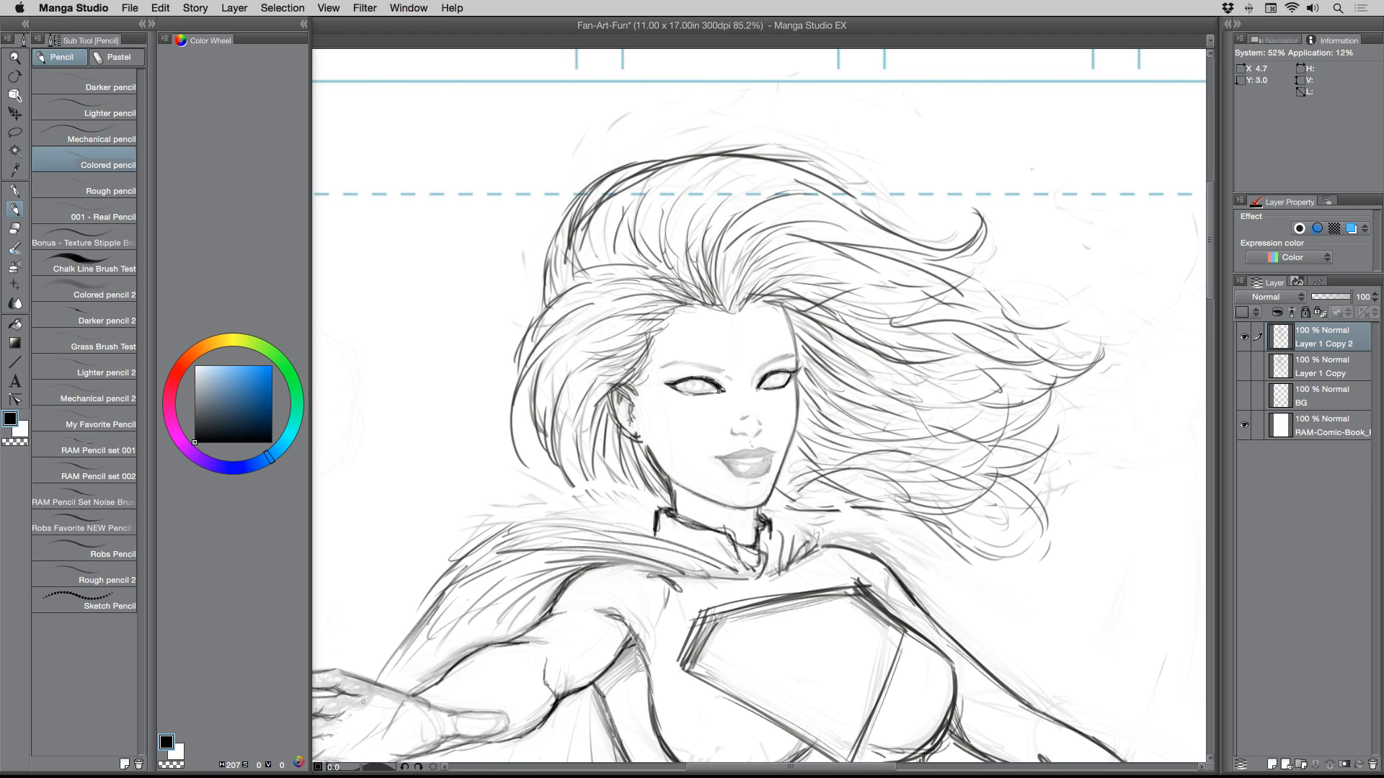
mouse_move(717, 392)
left_mouse_down()
mouse_move(677, 395)
mouse_move(695, 362)
mouse_move(666, 366)
left_mouse_up()
left_click_drag(763, 361, 790, 356)
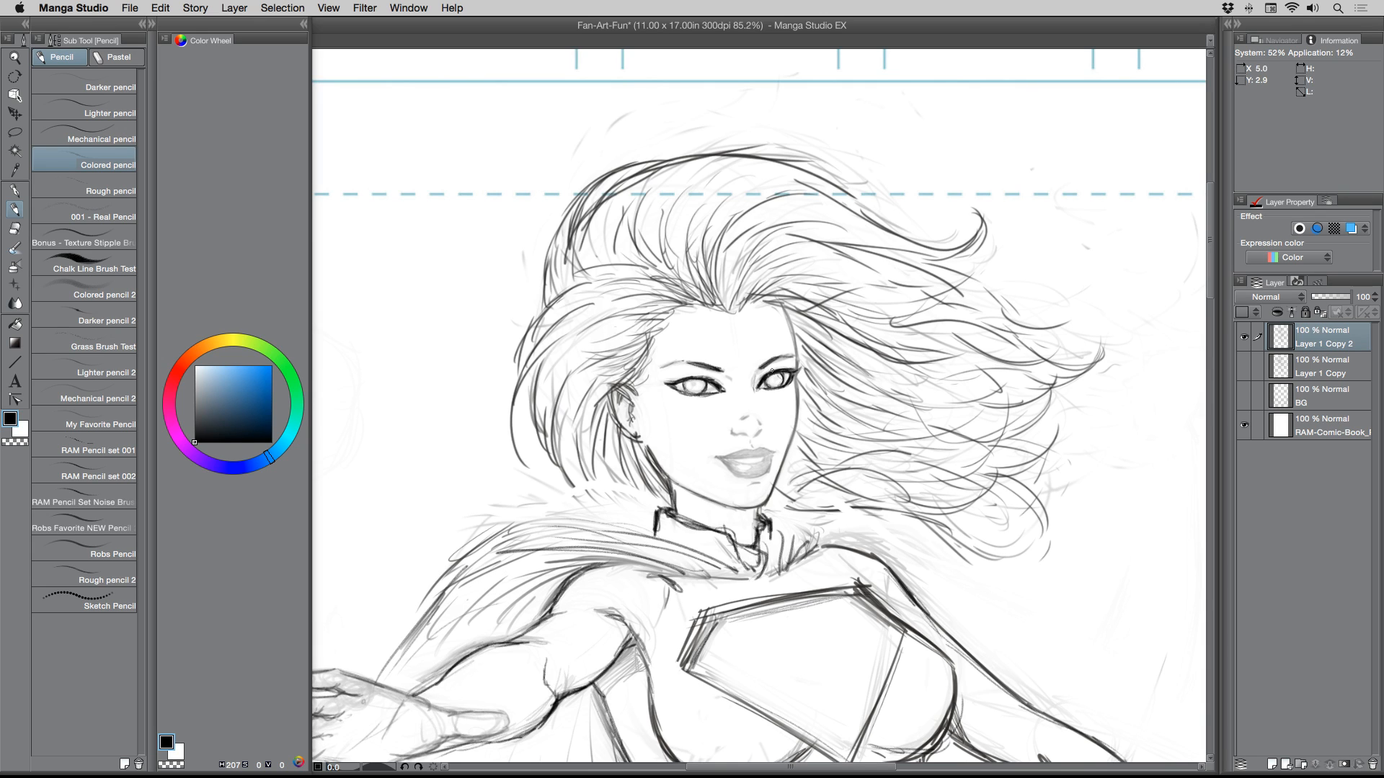
- Darken the lashes and eyelids, detail the irises and pupils, and refine the side contour of the face
left_click_drag(793, 374, 803, 368)
mouse_move(669, 382)
left_mouse_down()
mouse_move(694, 377)
mouse_move(667, 380)
left_mouse_up()
left_click_drag(709, 378, 693, 376)
left_click_drag(686, 396, 672, 387)
mouse_move(716, 394)
left_mouse_down()
mouse_move(704, 390)
mouse_move(783, 367)
left_mouse_up()
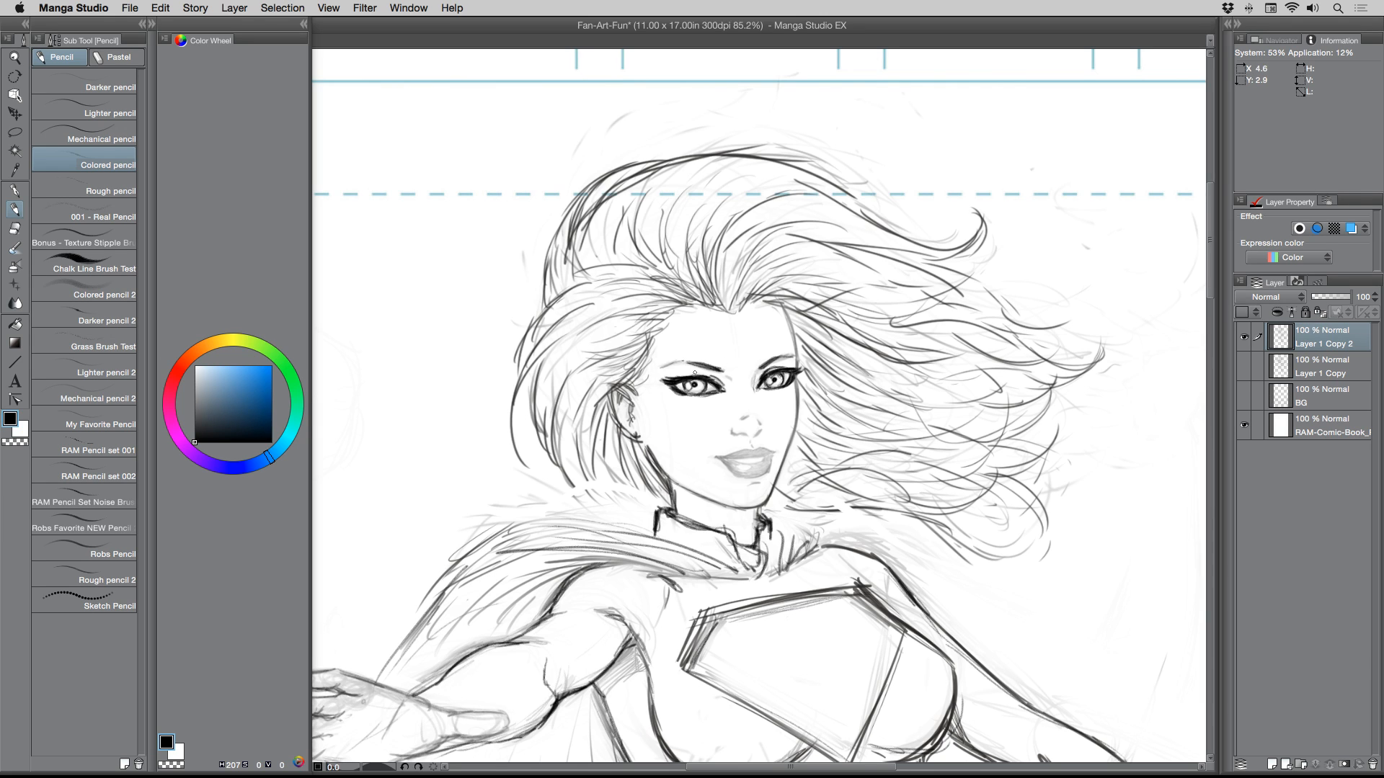
left_click_drag(684, 377, 715, 373)
left_click_drag(780, 305, 796, 419)
- Flip the canvas horizontally and return to the face
left_click(161, 10)
mouse_move(190, 323)
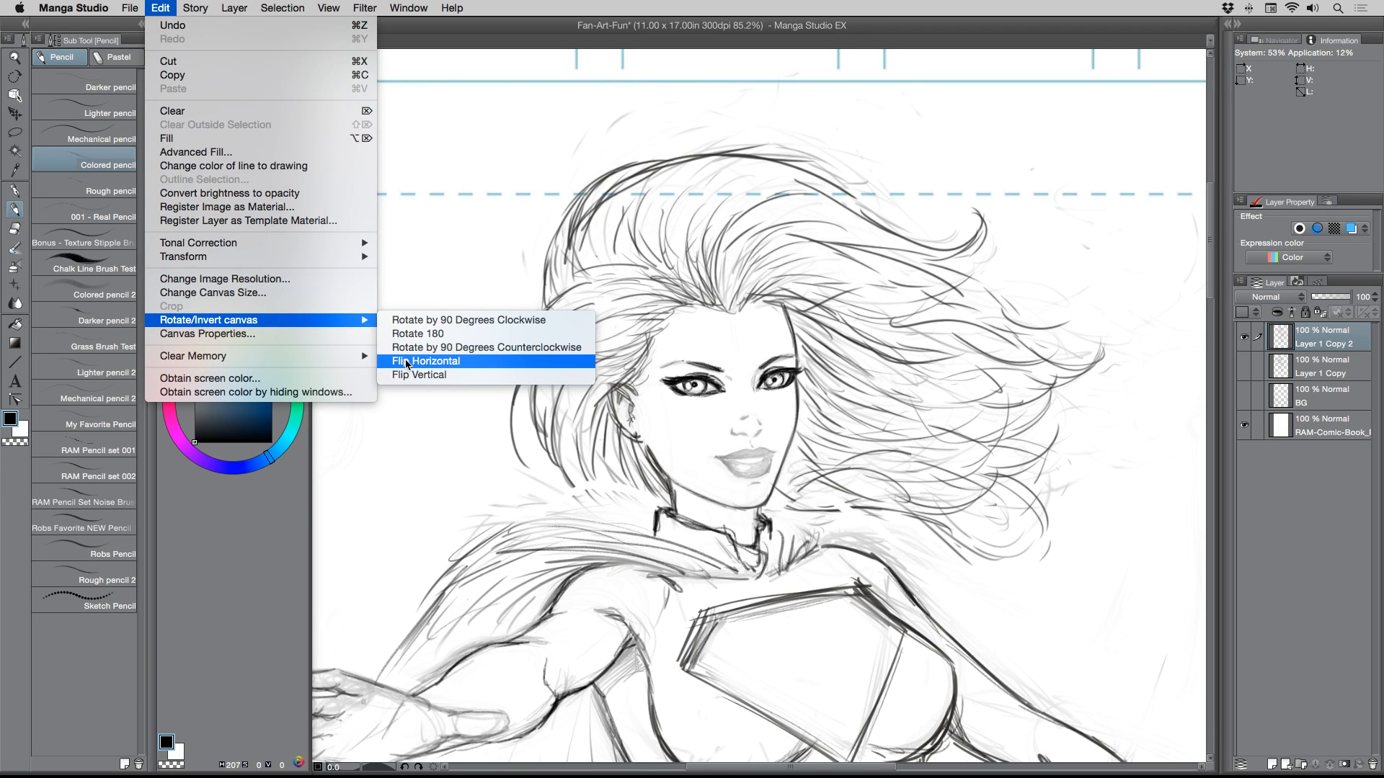
left_click(416, 361)
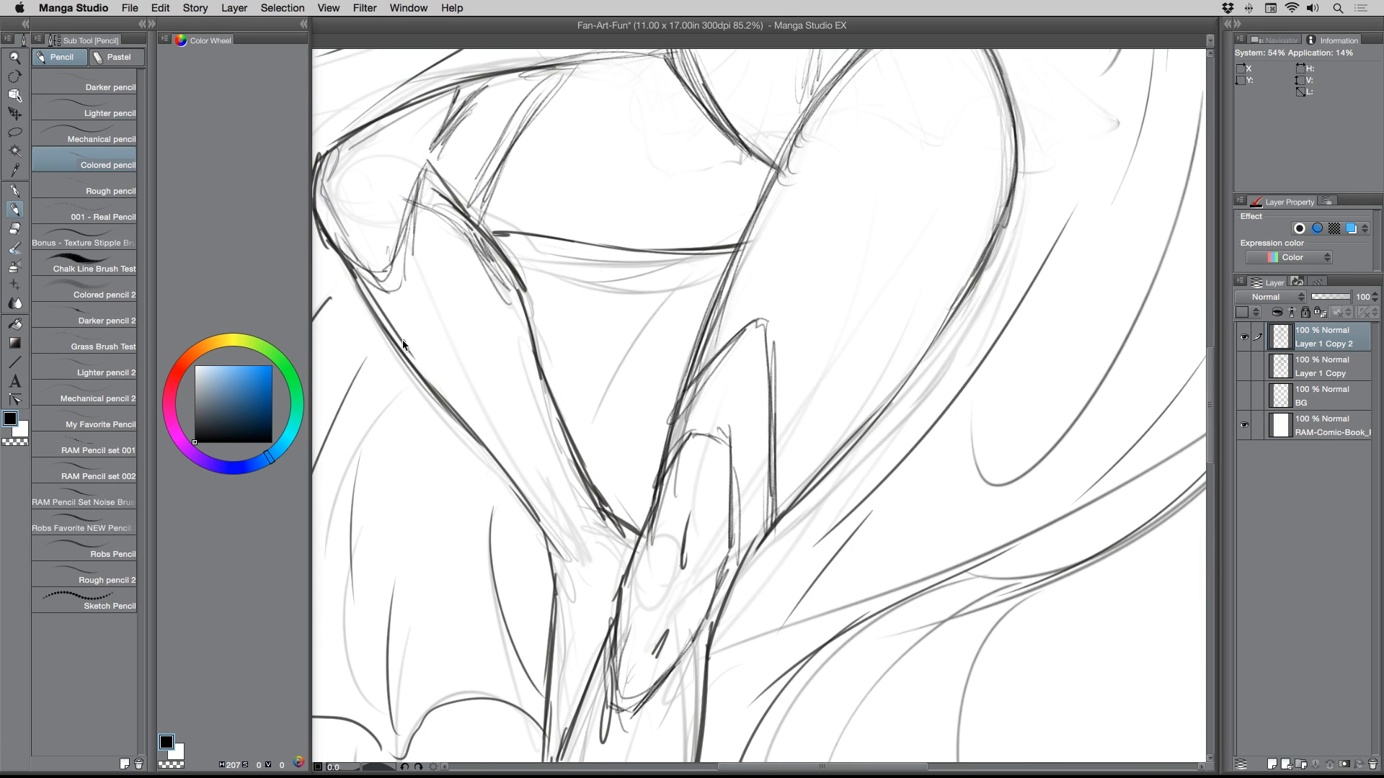
left_click_drag(548, 230, 573, 637)
left_click_drag(561, 194, 513, 558)
left_click_drag(579, 295, 493, 515)
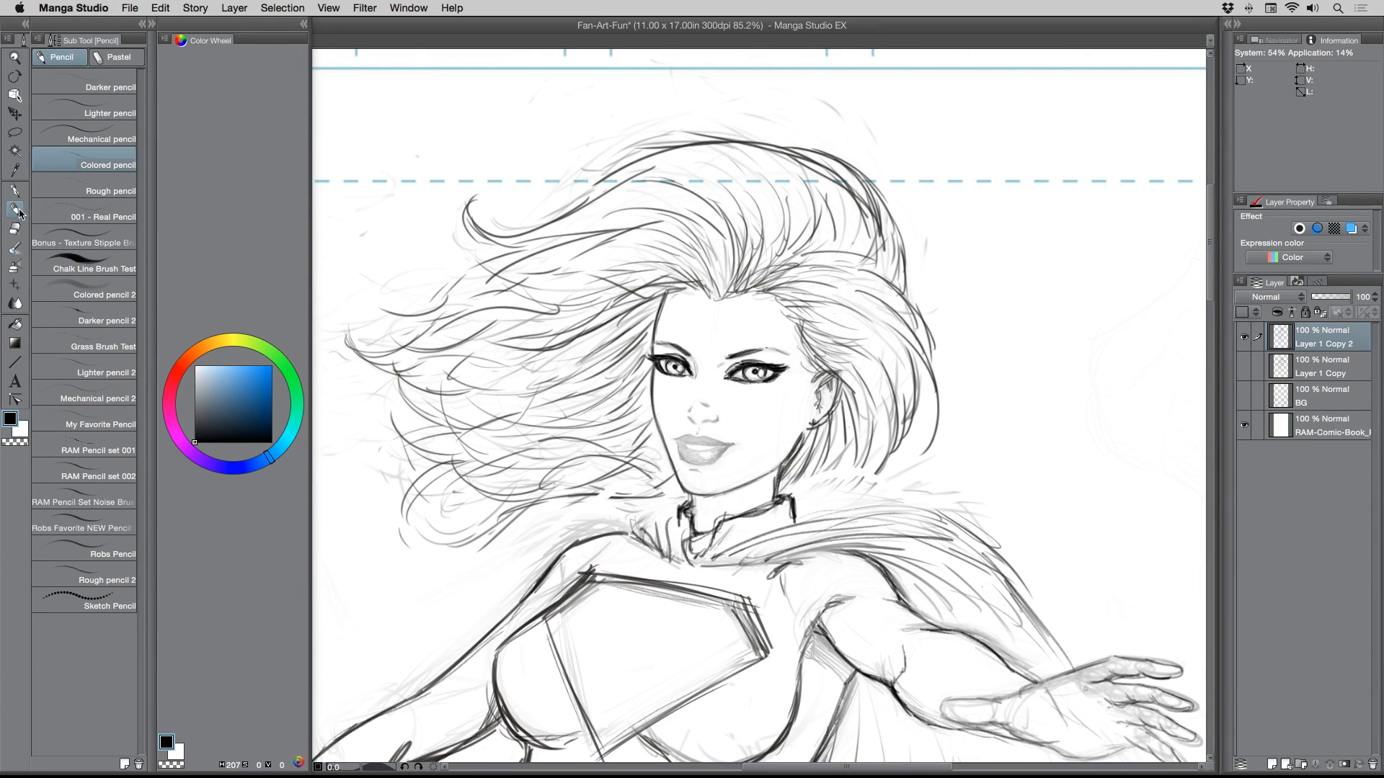
- Thicken the eyebrow above the nearer eye and redraw the forehead edge along the hairline
left_click_drag(727, 356, 774, 351)
left_click_drag(664, 302, 653, 348)
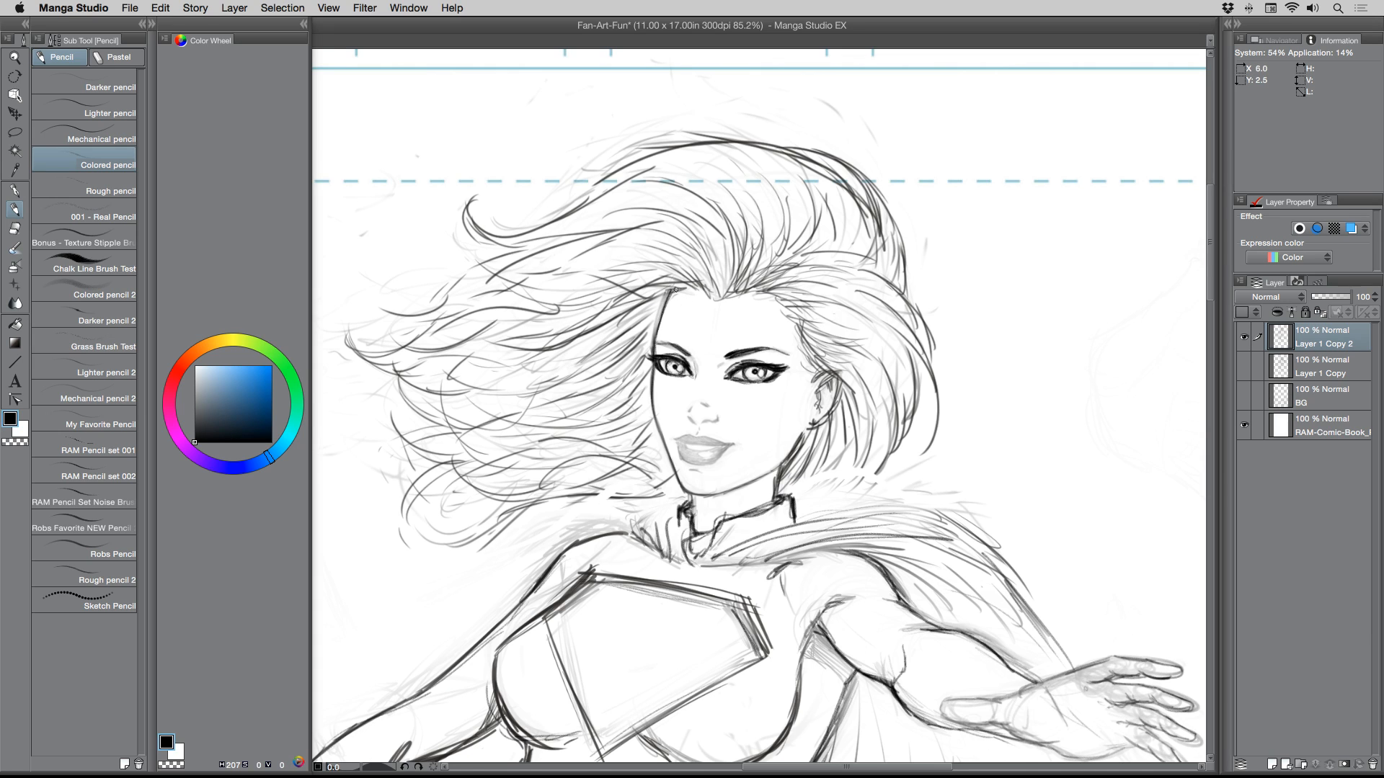
left_click_drag(675, 289, 666, 309)
- Lasso the nearer eye with its eyebrow, rotate the selection slightly clockwise, apply the transform and deselect
key("m")
mouse_move(714, 387)
left_mouse_down()
mouse_move(736, 332)
mouse_move(797, 344)
mouse_move(787, 389)
mouse_move(714, 388)
left_mouse_up()
left_click(779, 421)
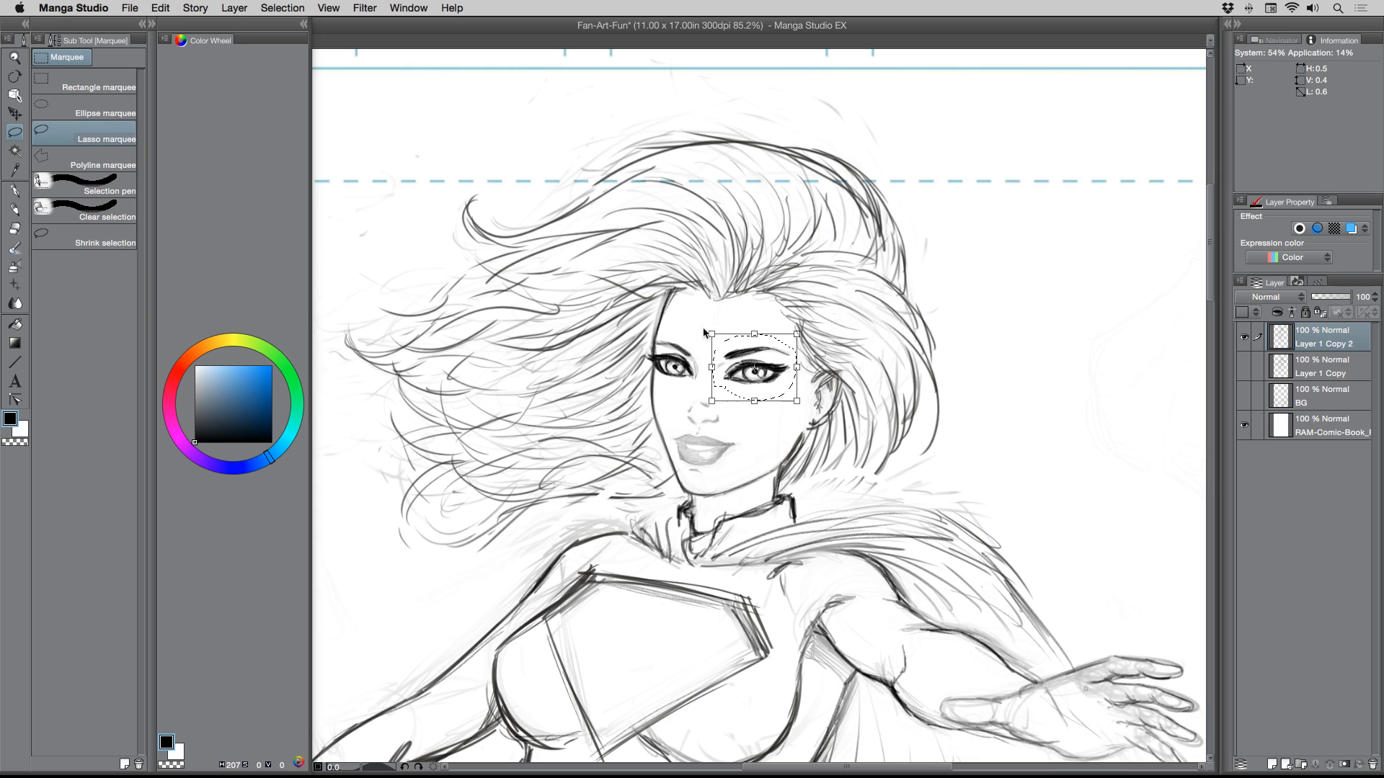
mouse_move(697, 313)
left_mouse_down()
mouse_move(714, 346)
mouse_move(682, 292)
left_mouse_up()
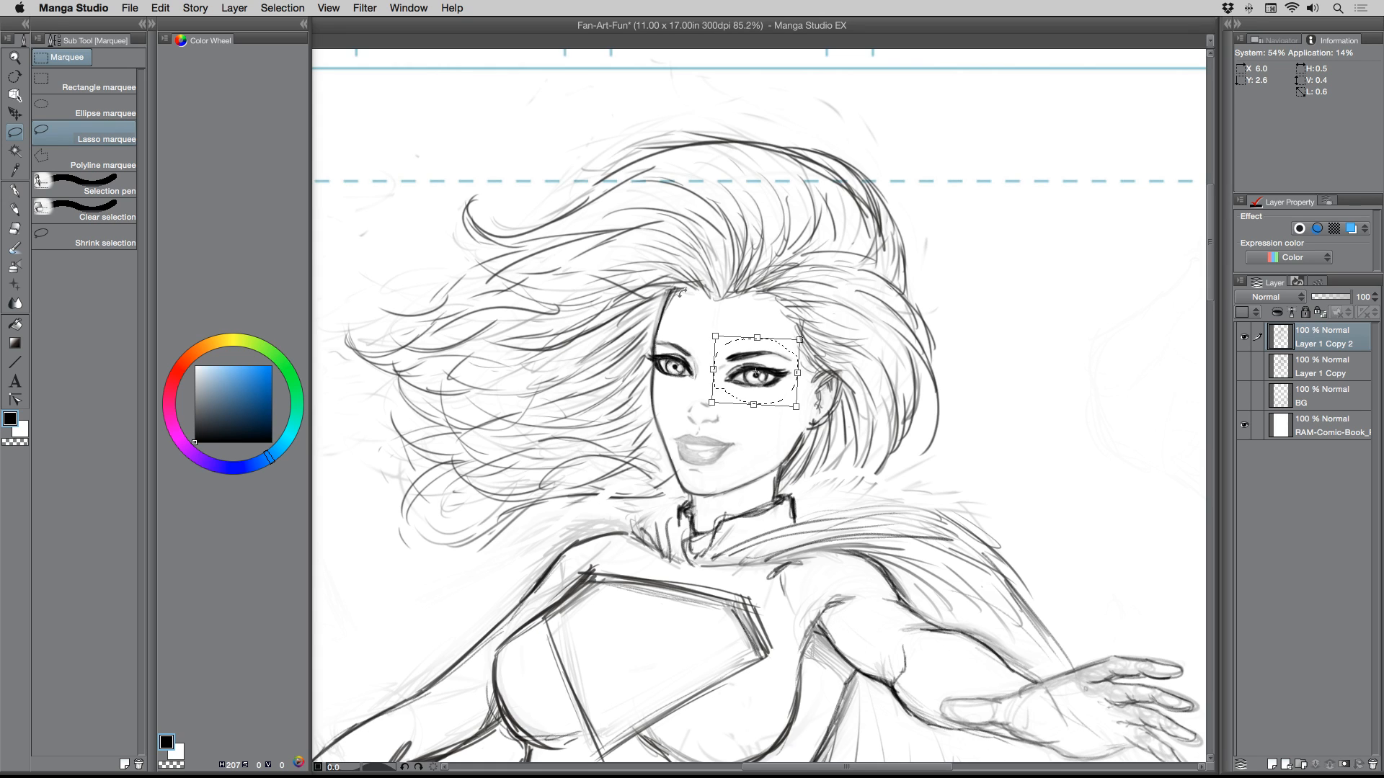
key("Return")
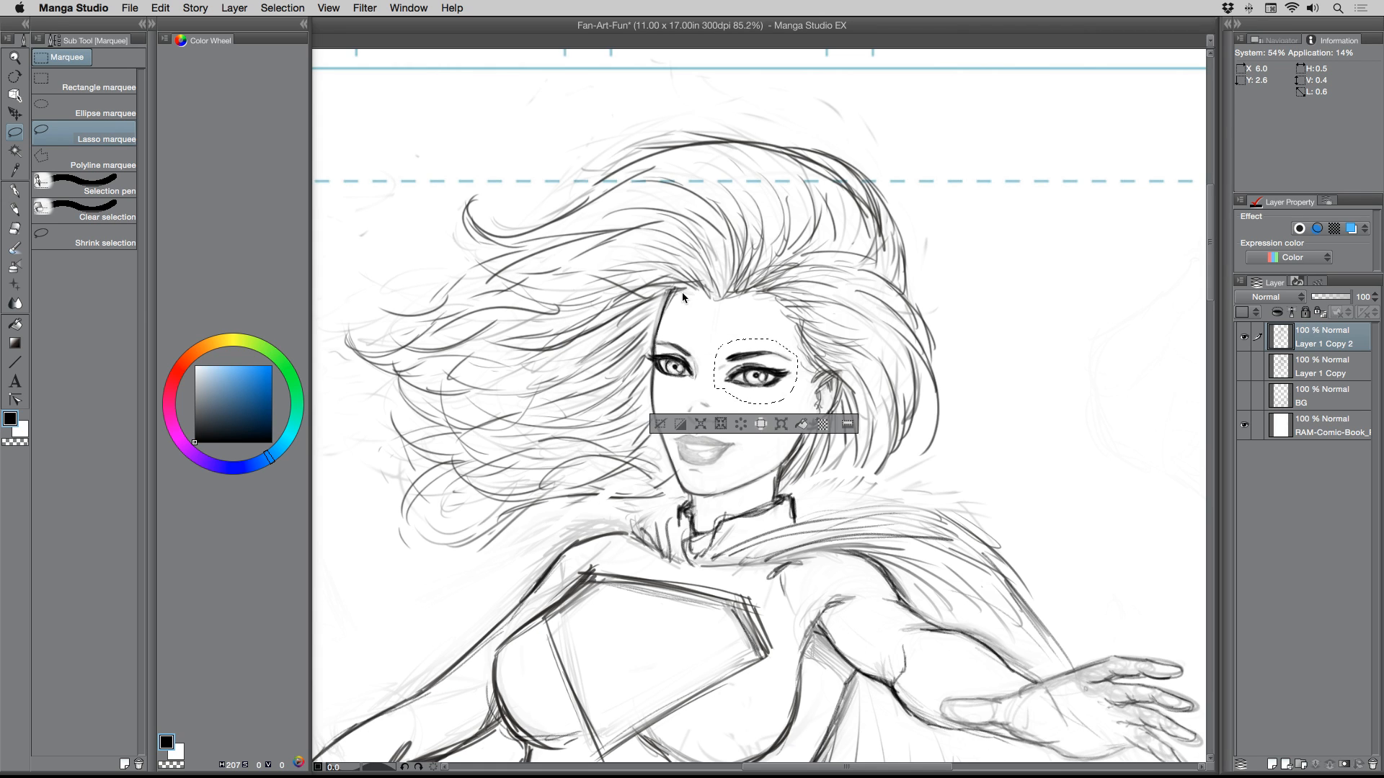
key("super+d")
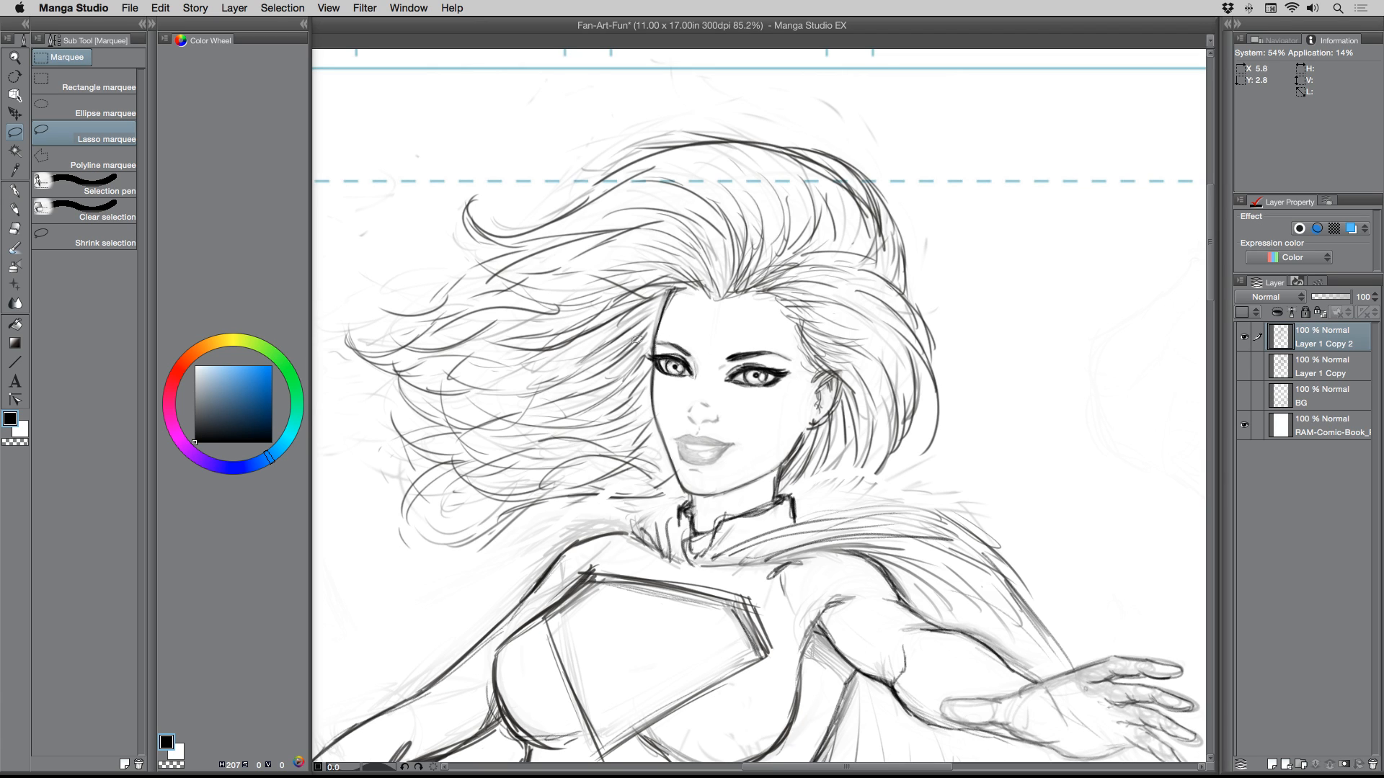
- Darken the forehead edge at the hairline and sketch the underside of the nose with the Colored pencil
left_click(15, 209)
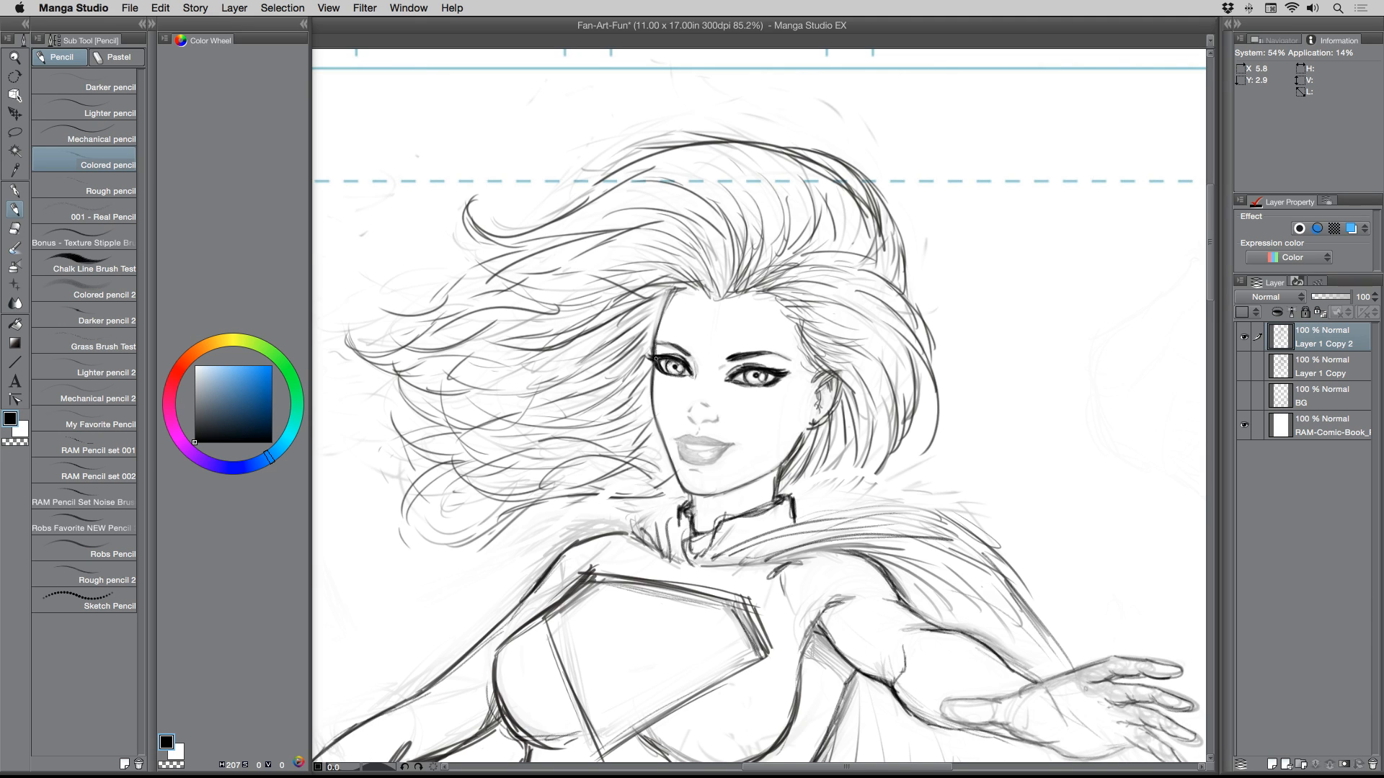
left_click_drag(664, 314, 675, 287)
mouse_move(687, 415)
left_mouse_down()
mouse_move(709, 421)
mouse_move(688, 415)
mouse_move(710, 409)
left_mouse_up()
- Lasso the nose, adjust its placement with a free transform, apply it and deselect
key("m")
mouse_move(677, 416)
left_mouse_down()
mouse_move(683, 395)
mouse_move(721, 393)
mouse_move(692, 430)
mouse_move(683, 420)
left_mouse_up()
key("super+t")
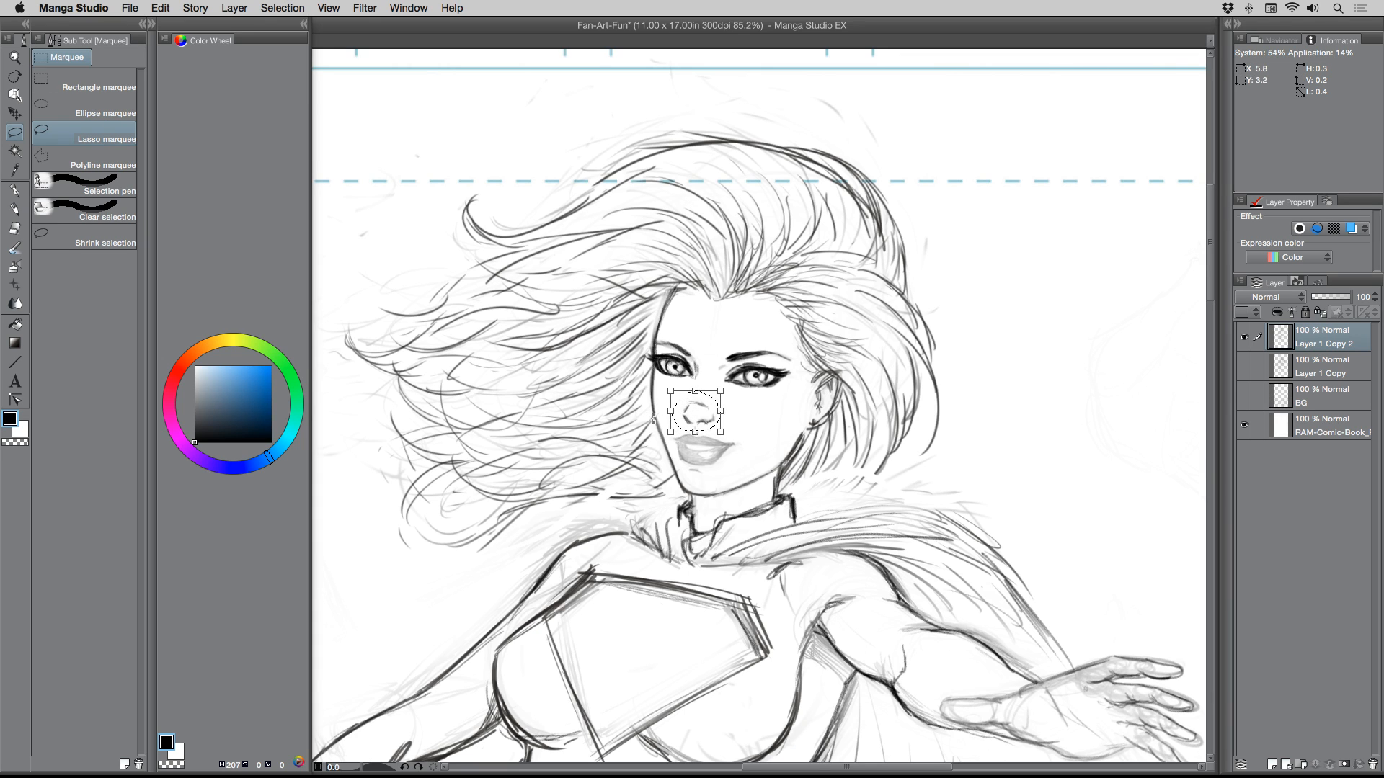
key("Return")
key("super+d")
- Refine the nose lines and darken the upper and lower lips with the Colored pencil
left_click(15, 208)
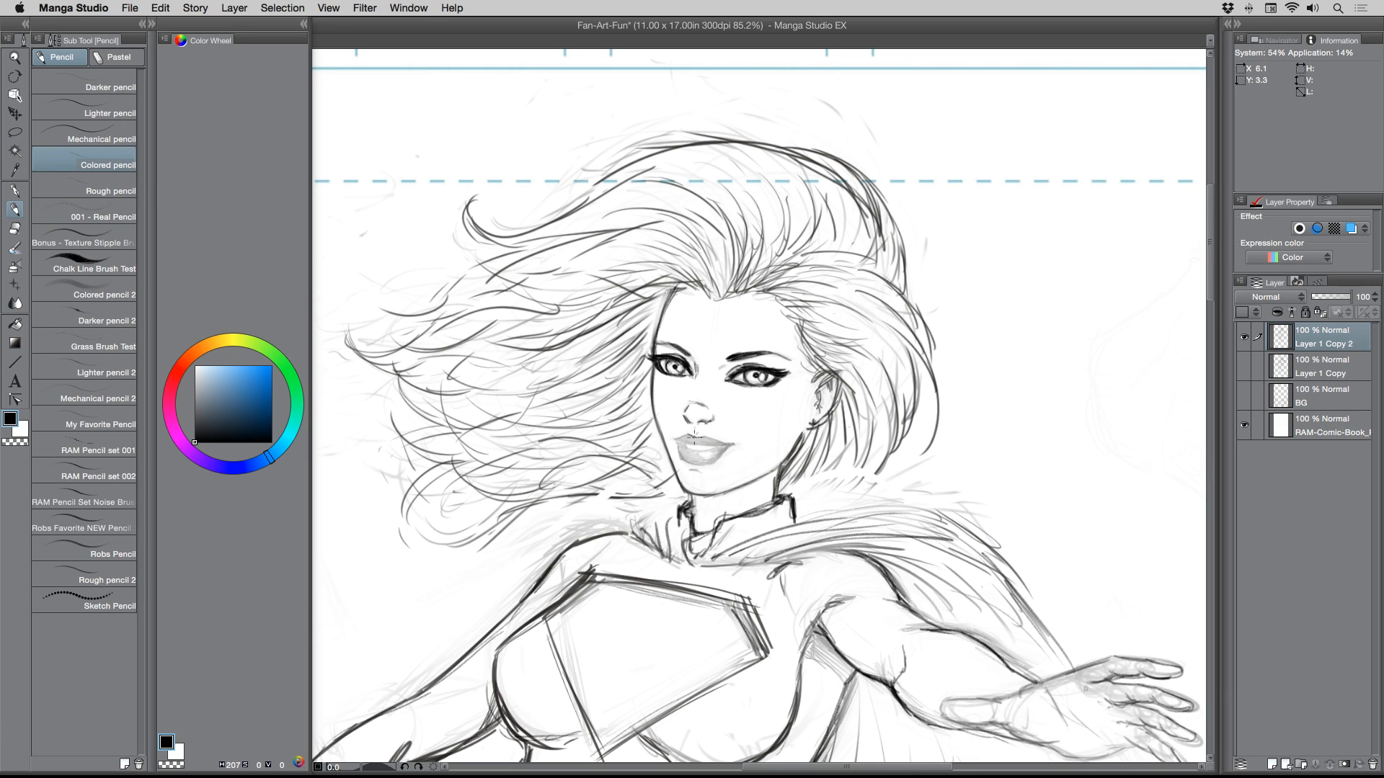
left_click_drag(695, 438, 733, 444)
left_click_drag(689, 452, 716, 457)
- Fade all of the hair to a faint guide with an enlarged Soft eraser
key("super+space")
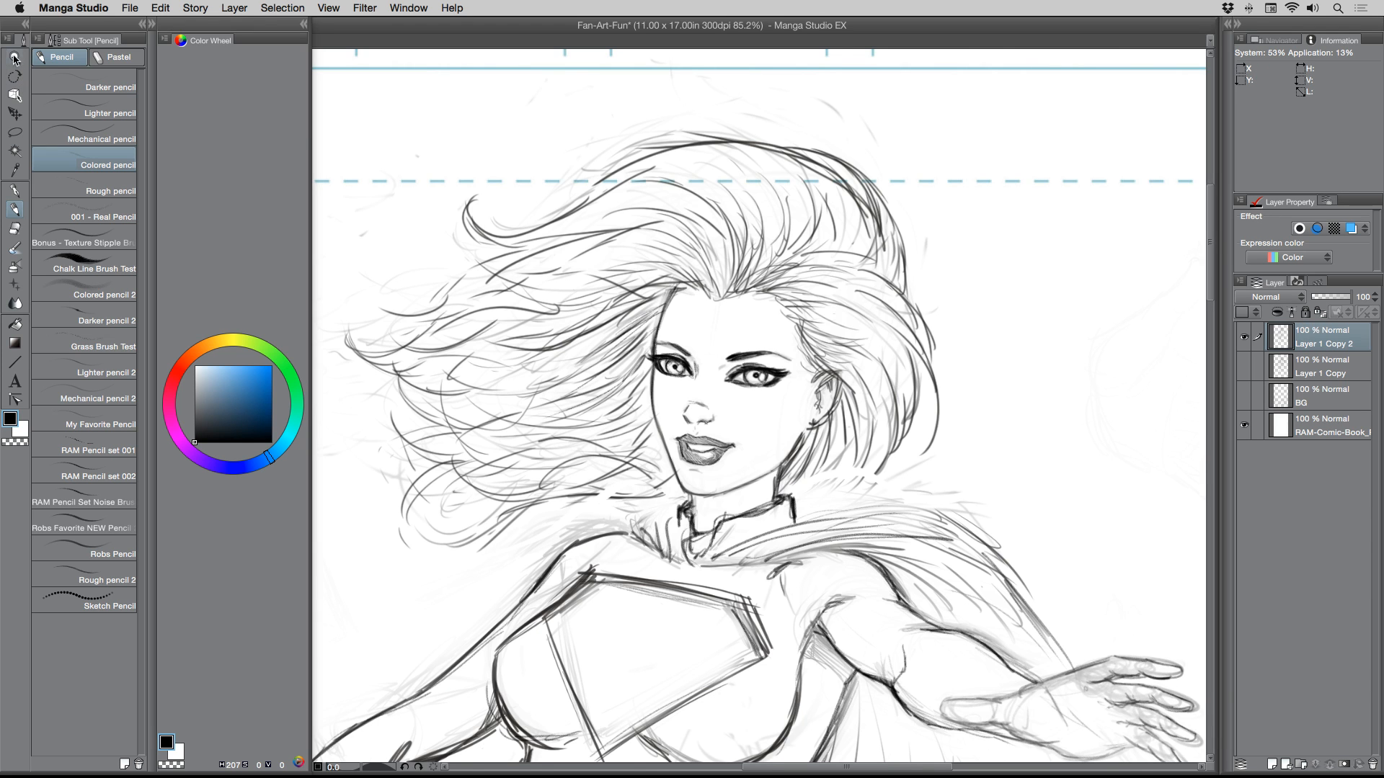
mouse_move(567, 265)
left_mouse_down()
mouse_move(540, 292)
mouse_move(613, 327)
mouse_move(578, 285)
left_mouse_up()
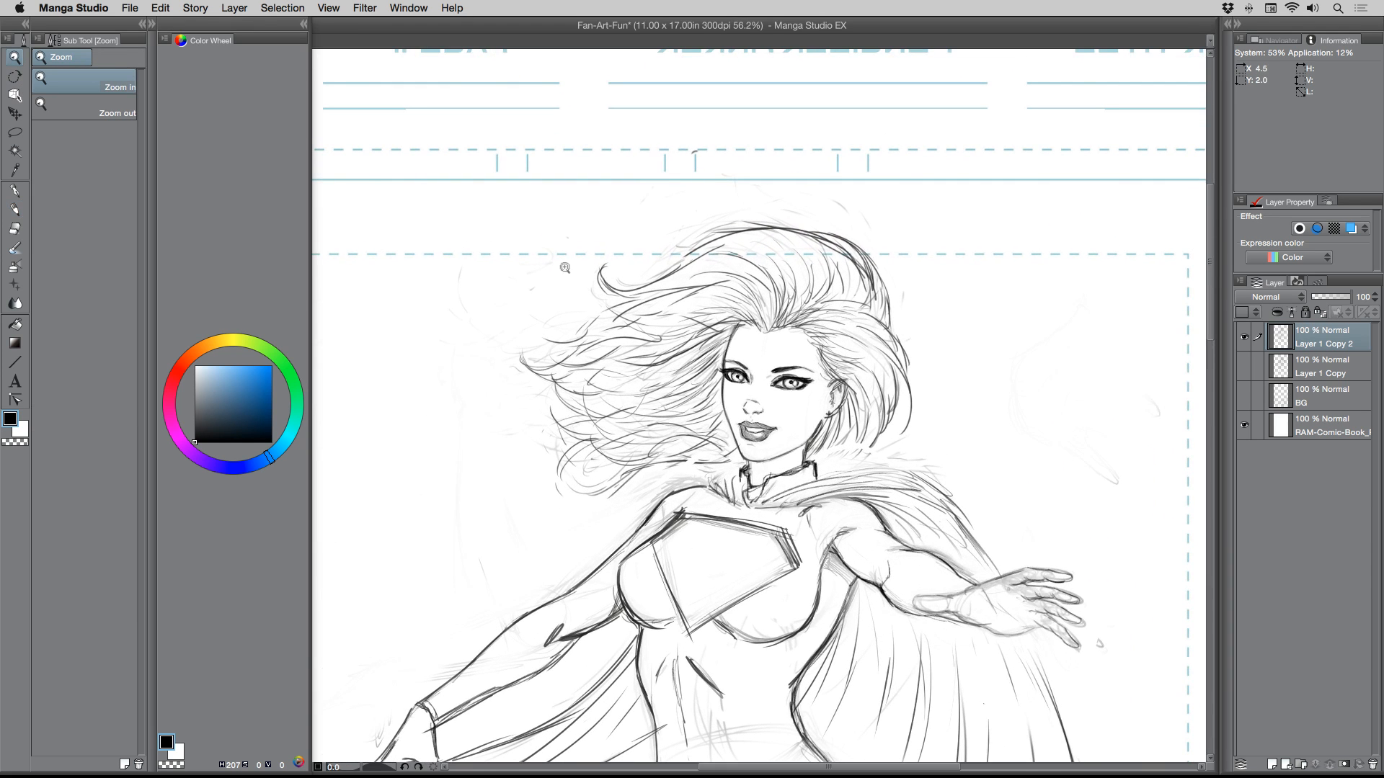
left_click(16, 229)
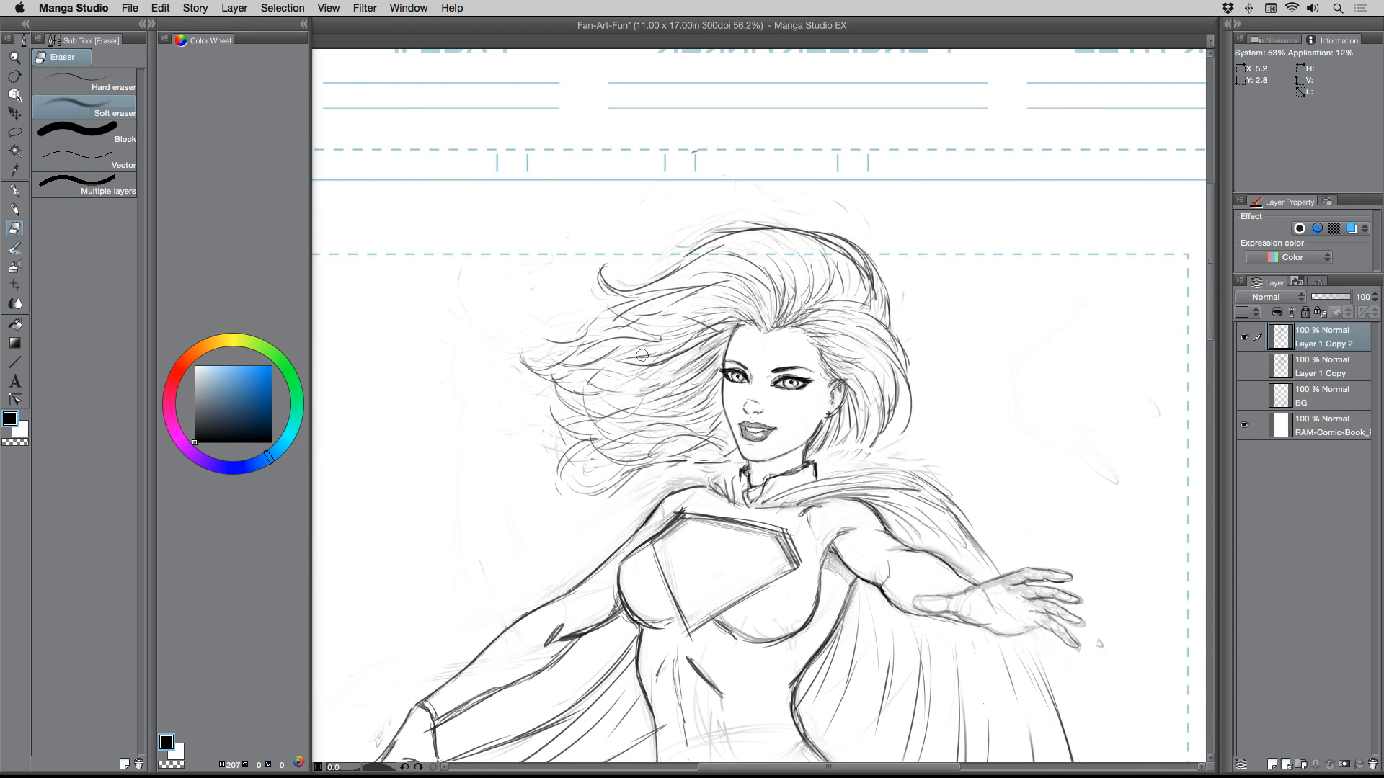
key("]")
left_click_drag(689, 333, 682, 470)
key("]")
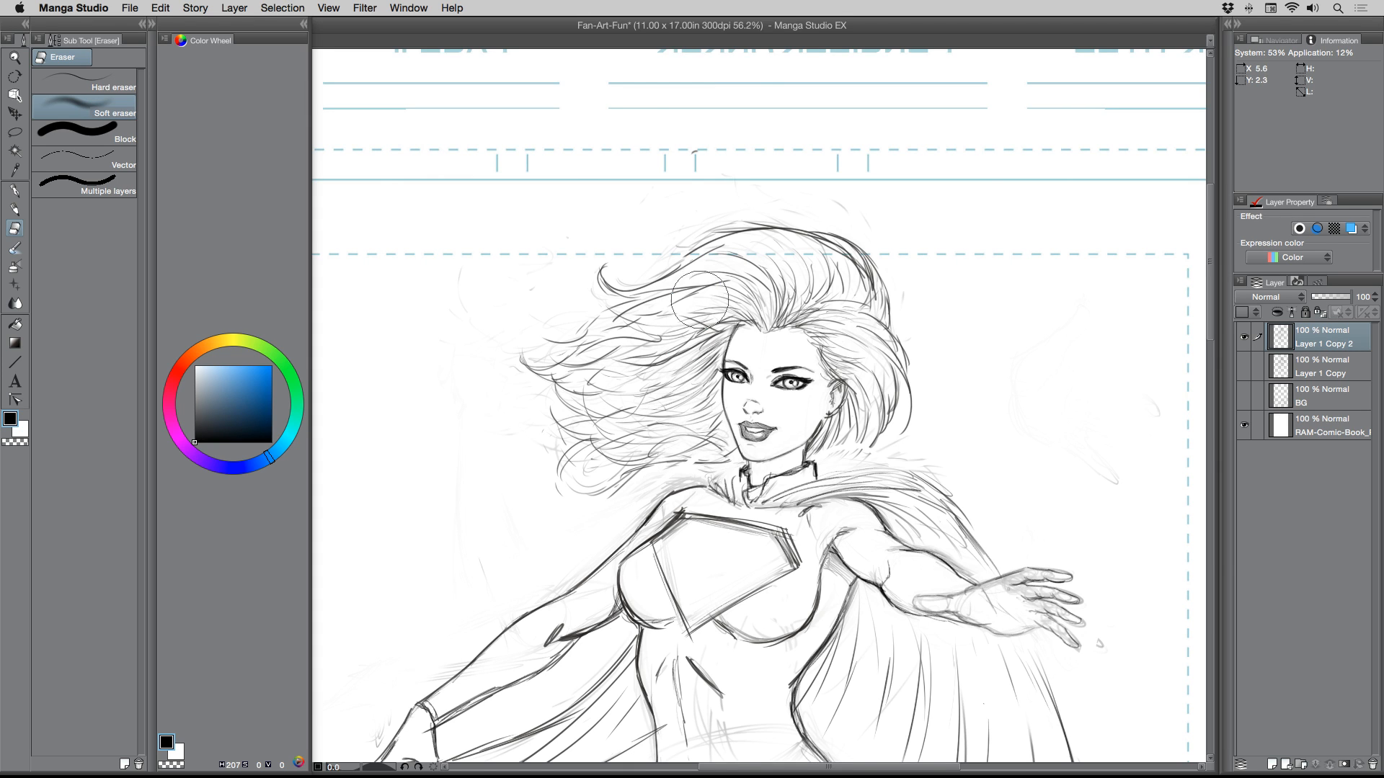
left_click_drag(696, 299, 658, 437)
mouse_move(703, 323)
left_mouse_down()
mouse_move(603, 446)
mouse_move(679, 318)
mouse_move(631, 320)
mouse_move(574, 387)
mouse_move(674, 243)
mouse_move(626, 279)
mouse_move(784, 272)
mouse_move(772, 300)
mouse_move(843, 291)
mouse_move(880, 342)
mouse_move(888, 410)
mouse_move(867, 424)
mouse_move(865, 259)
mouse_move(793, 231)
left_mouse_up()
mouse_move(655, 336)
left_mouse_down()
mouse_move(691, 447)
mouse_move(669, 426)
mouse_move(593, 453)
mouse_move(590, 325)
mouse_move(564, 317)
mouse_move(690, 293)
mouse_move(682, 347)
mouse_move(714, 319)
mouse_move(705, 376)
mouse_move(721, 299)
mouse_move(824, 341)
mouse_move(846, 365)
mouse_move(834, 428)
mouse_move(845, 407)
mouse_move(807, 457)
mouse_move(913, 383)
mouse_move(847, 257)
mouse_move(830, 250)
mouse_move(873, 285)
mouse_move(660, 269)
mouse_move(642, 322)
mouse_move(590, 373)
mouse_move(544, 354)
mouse_move(615, 484)
mouse_move(662, 461)
mouse_move(553, 421)
mouse_move(731, 458)
mouse_move(744, 488)
mouse_move(832, 463)
mouse_move(787, 505)
mouse_move(936, 467)
mouse_move(946, 365)
mouse_move(854, 373)
mouse_move(887, 402)
left_mouse_up()
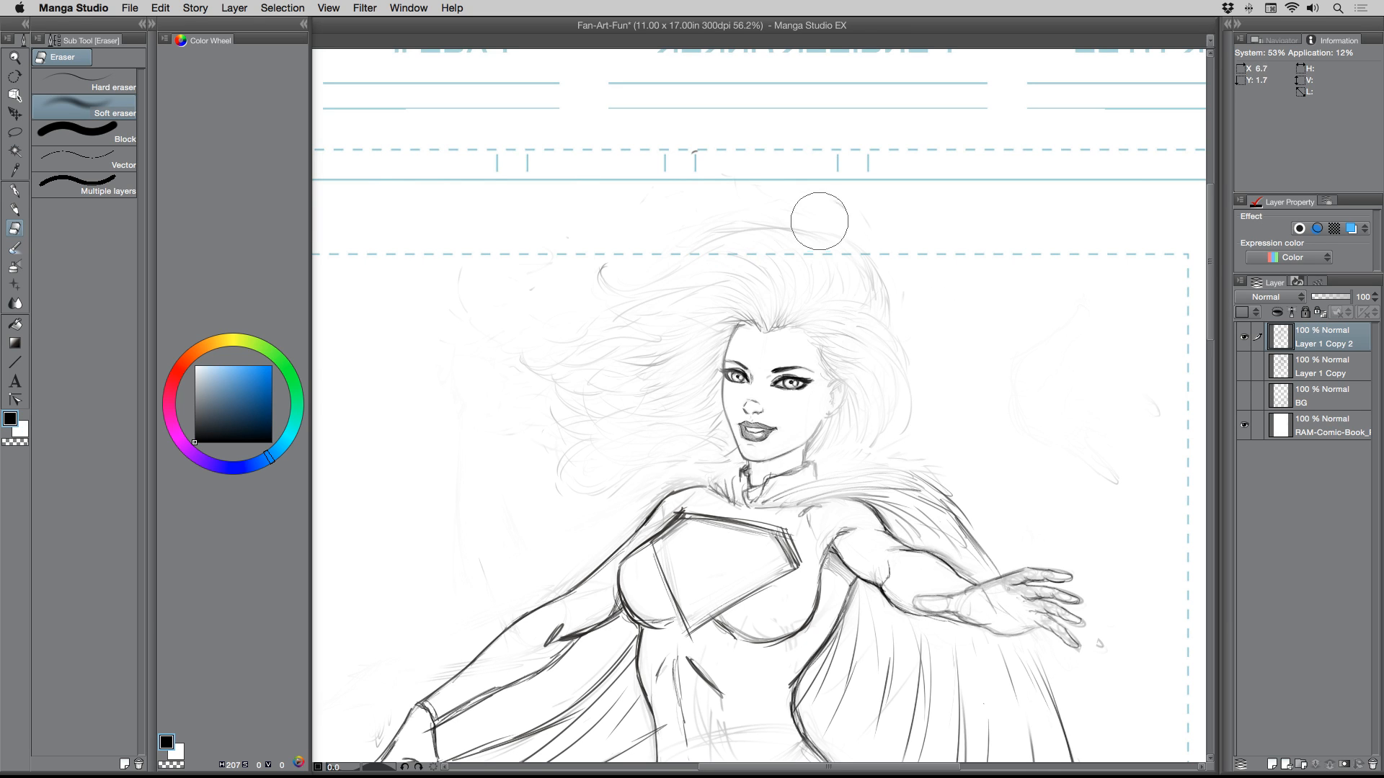
- Redraw the hairline beside the face and the long strands streaming away to the left with the Colored pencil
left_click(16, 209)
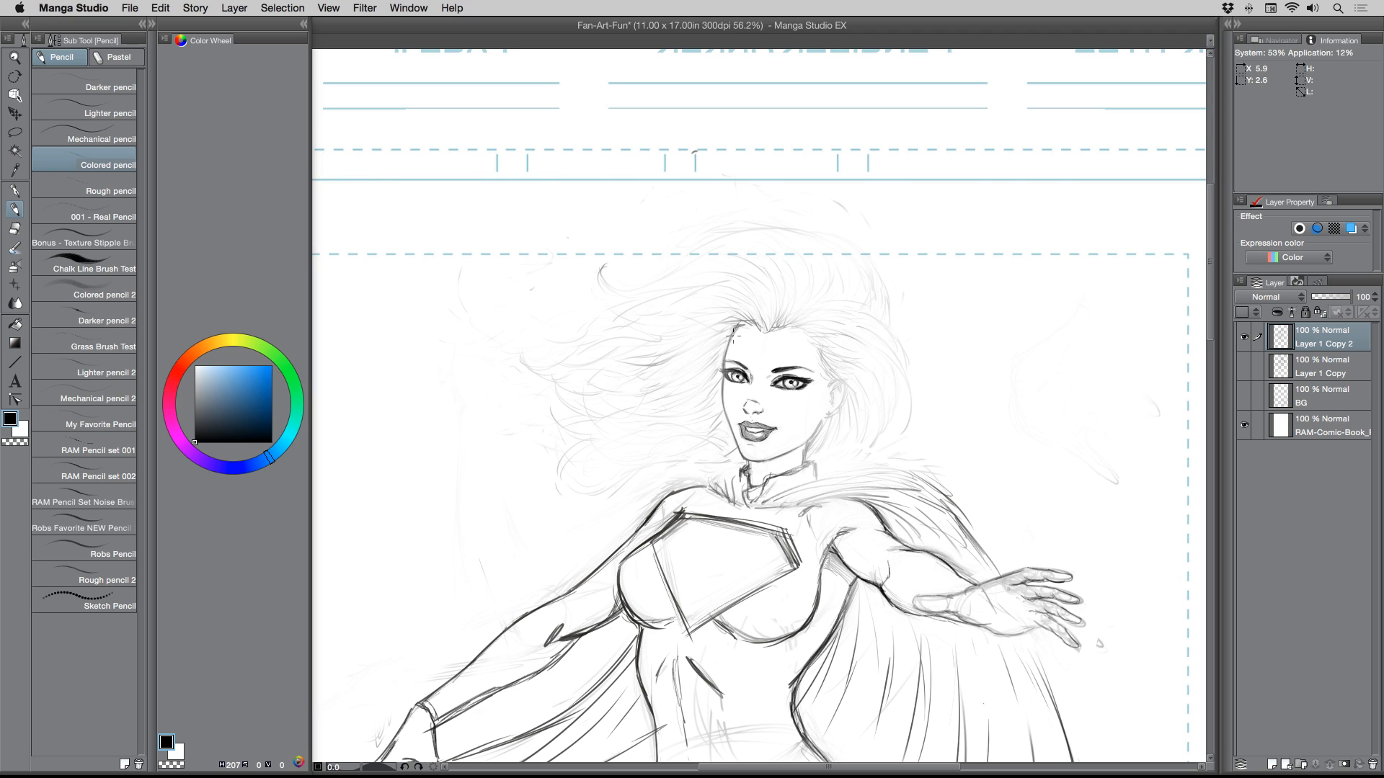
left_click_drag(730, 333, 725, 380)
mouse_move(739, 322)
left_mouse_down()
mouse_move(653, 370)
mouse_move(712, 341)
mouse_move(606, 371)
left_mouse_up()
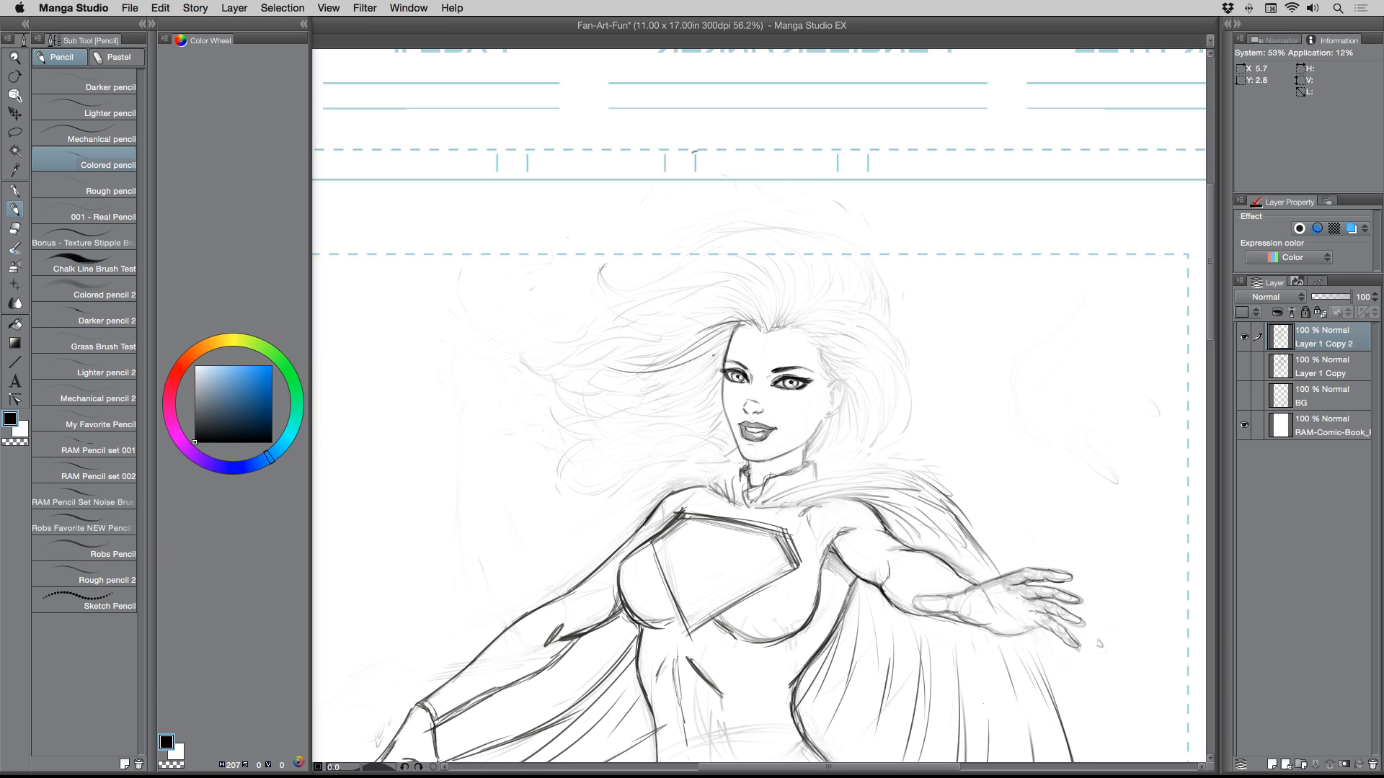
mouse_move(724, 346)
left_mouse_down()
mouse_move(663, 392)
mouse_move(627, 398)
left_mouse_up()
mouse_move(723, 371)
left_mouse_down()
mouse_move(549, 424)
mouse_move(565, 410)
left_mouse_up()
mouse_move(661, 417)
left_mouse_down()
mouse_move(595, 422)
mouse_move(611, 422)
left_mouse_up()
mouse_move(722, 393)
left_mouse_down()
mouse_move(645, 425)
mouse_move(657, 425)
left_mouse_up()
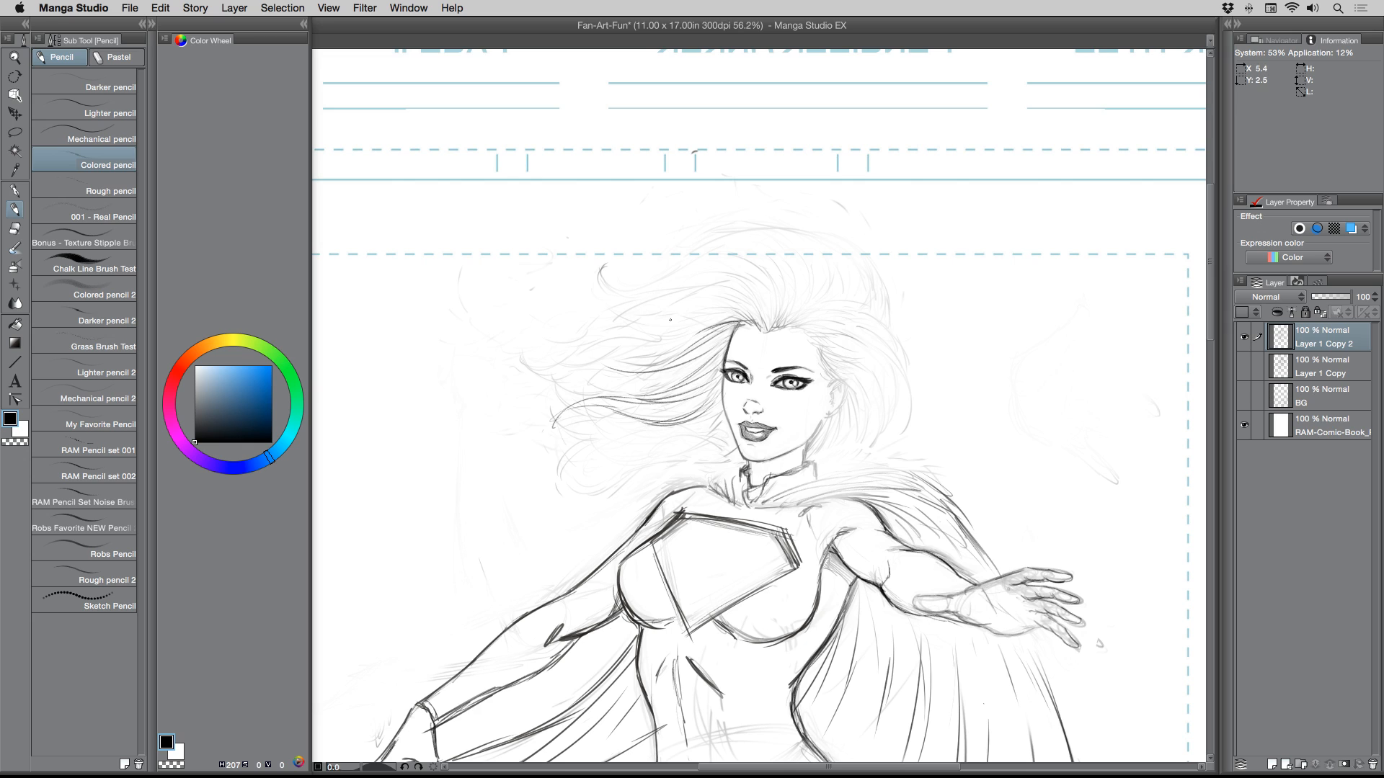
- Draw the upper locks sweeping from the widow's peak out to the curled tip on the left
left_click_drag(746, 318, 676, 300)
mouse_move(768, 339)
left_mouse_down()
mouse_move(681, 294)
mouse_move(607, 311)
mouse_move(631, 307)
mouse_move(601, 306)
mouse_move(585, 280)
mouse_move(619, 303)
mouse_move(603, 299)
mouse_move(709, 275)
mouse_move(766, 306)
left_mouse_up()
mouse_move(689, 277)
left_mouse_down()
mouse_move(735, 281)
mouse_move(774, 329)
left_mouse_up()
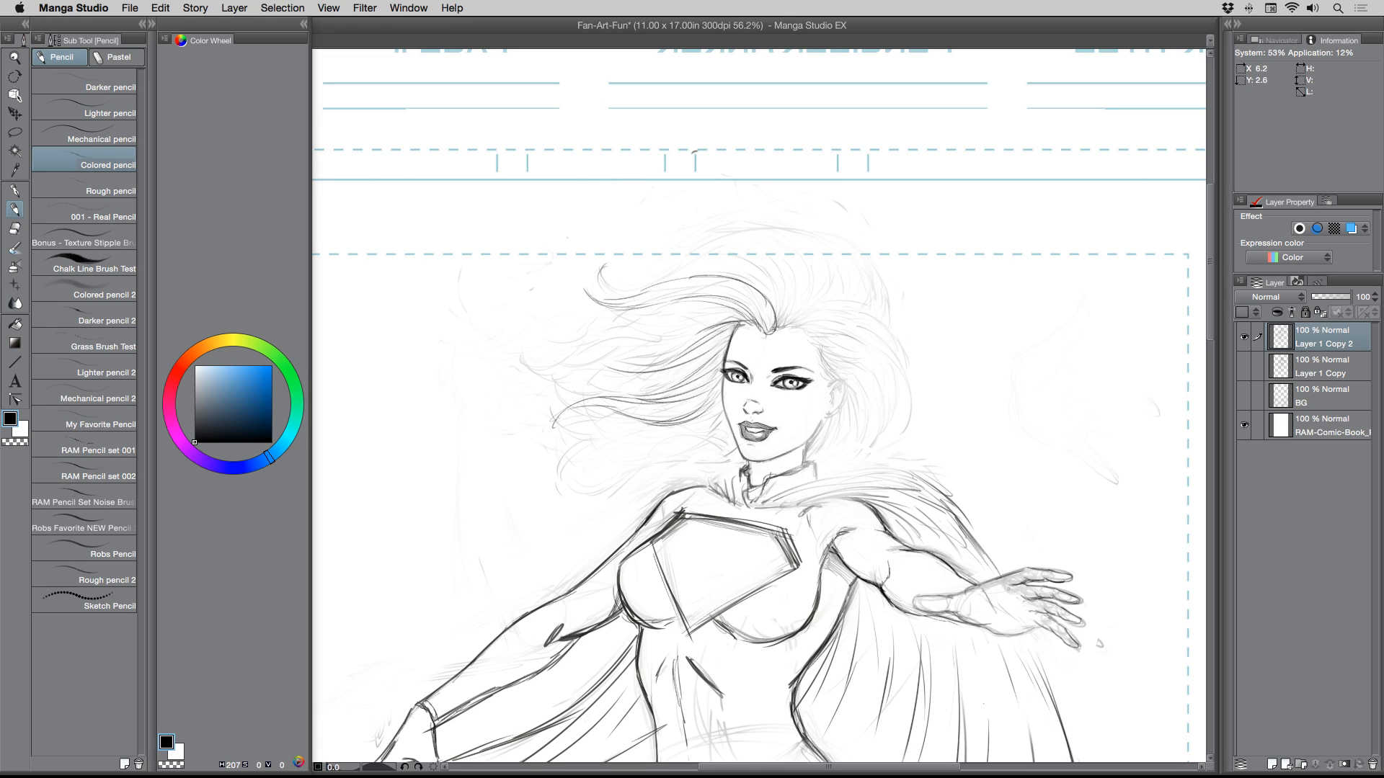
mouse_move(598, 281)
left_mouse_down()
mouse_move(755, 232)
mouse_move(875, 281)
mouse_move(887, 312)
mouse_move(866, 438)
mouse_move(614, 310)
mouse_move(623, 332)
mouse_move(564, 395)
mouse_move(601, 375)
mouse_move(603, 409)
mouse_move(721, 465)
left_mouse_up()
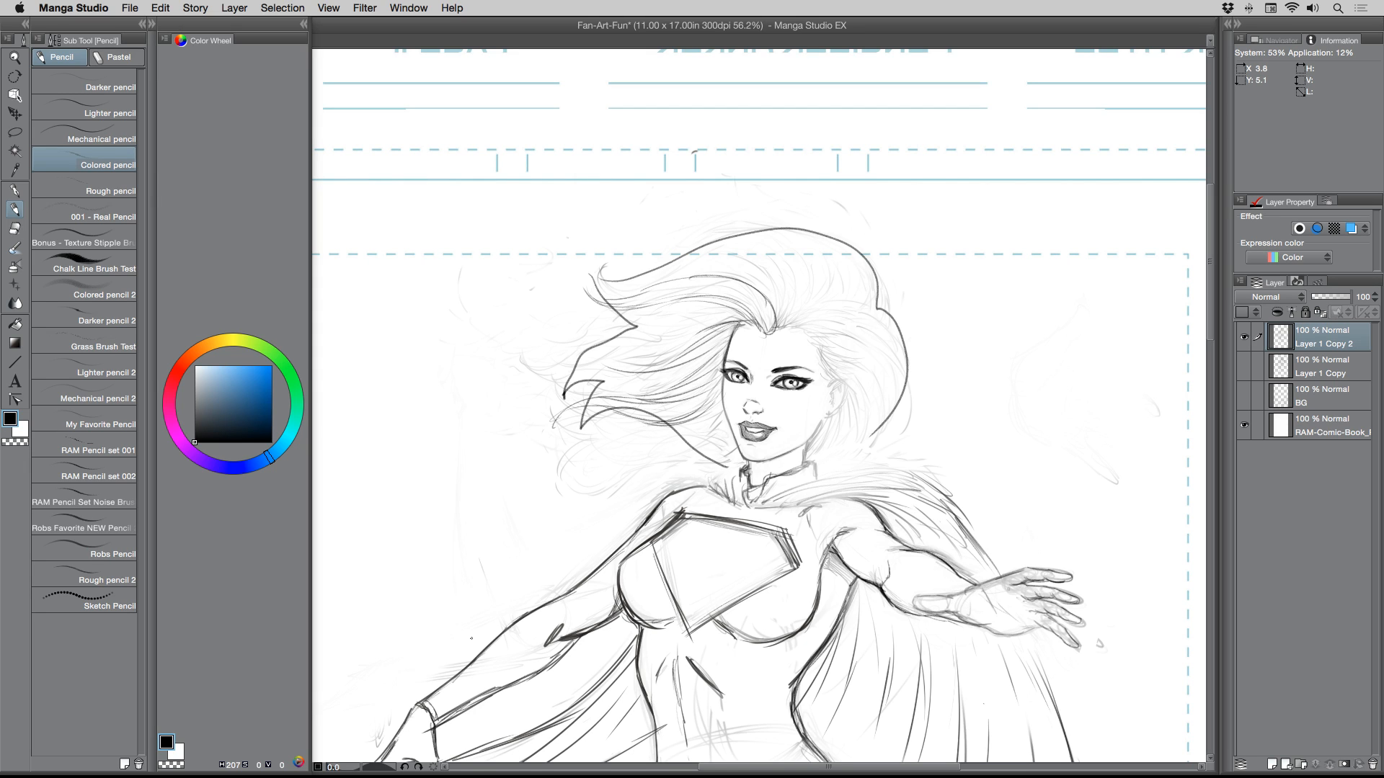
key("super+z")
key("super+z")
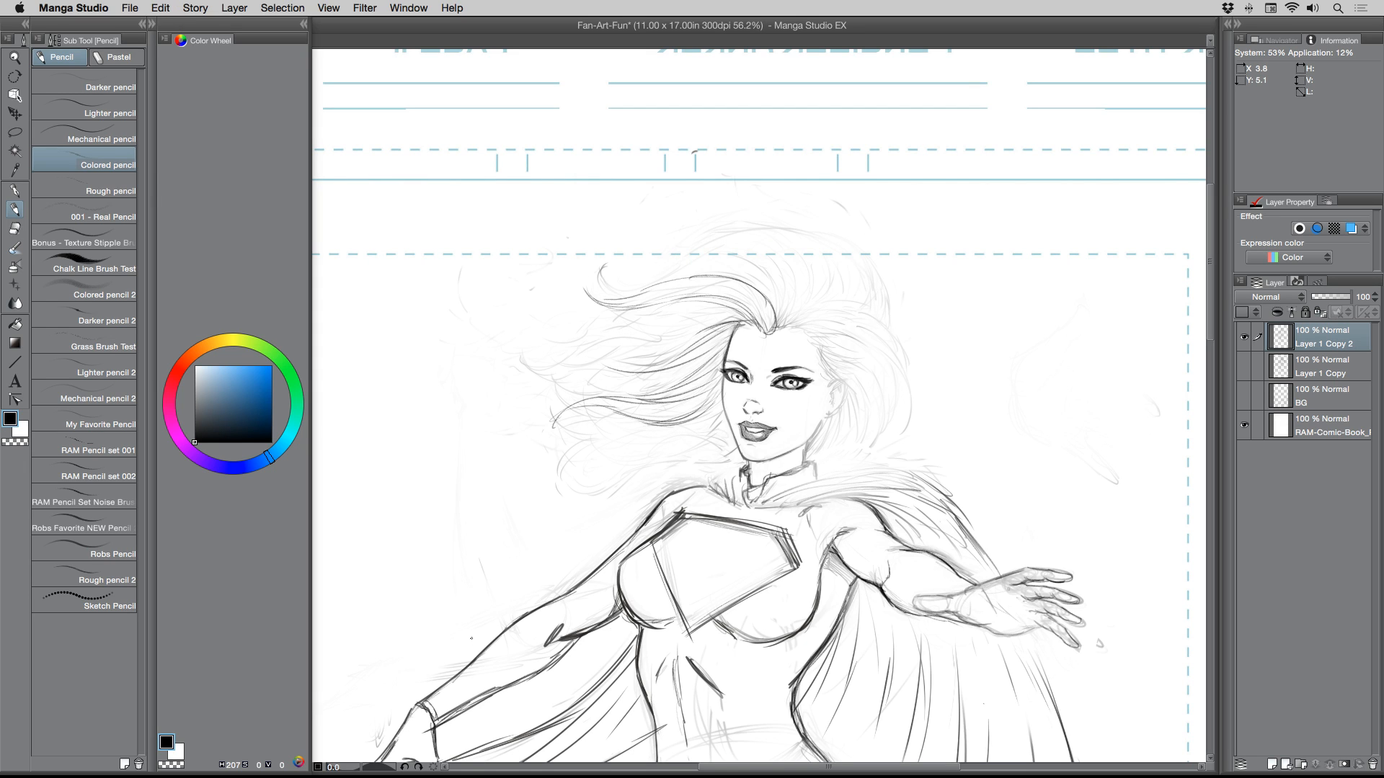
- Draw the strands arching over the crown from the hairline and extend the upper locks to the left
mouse_move(604, 268)
left_mouse_down()
mouse_move(631, 288)
mouse_move(677, 267)
mouse_move(764, 294)
mouse_move(777, 326)
mouse_move(754, 251)
mouse_move(770, 263)
mouse_move(730, 245)
mouse_move(764, 237)
mouse_move(801, 283)
mouse_move(787, 323)
mouse_move(806, 274)
mouse_move(801, 310)
left_mouse_up()
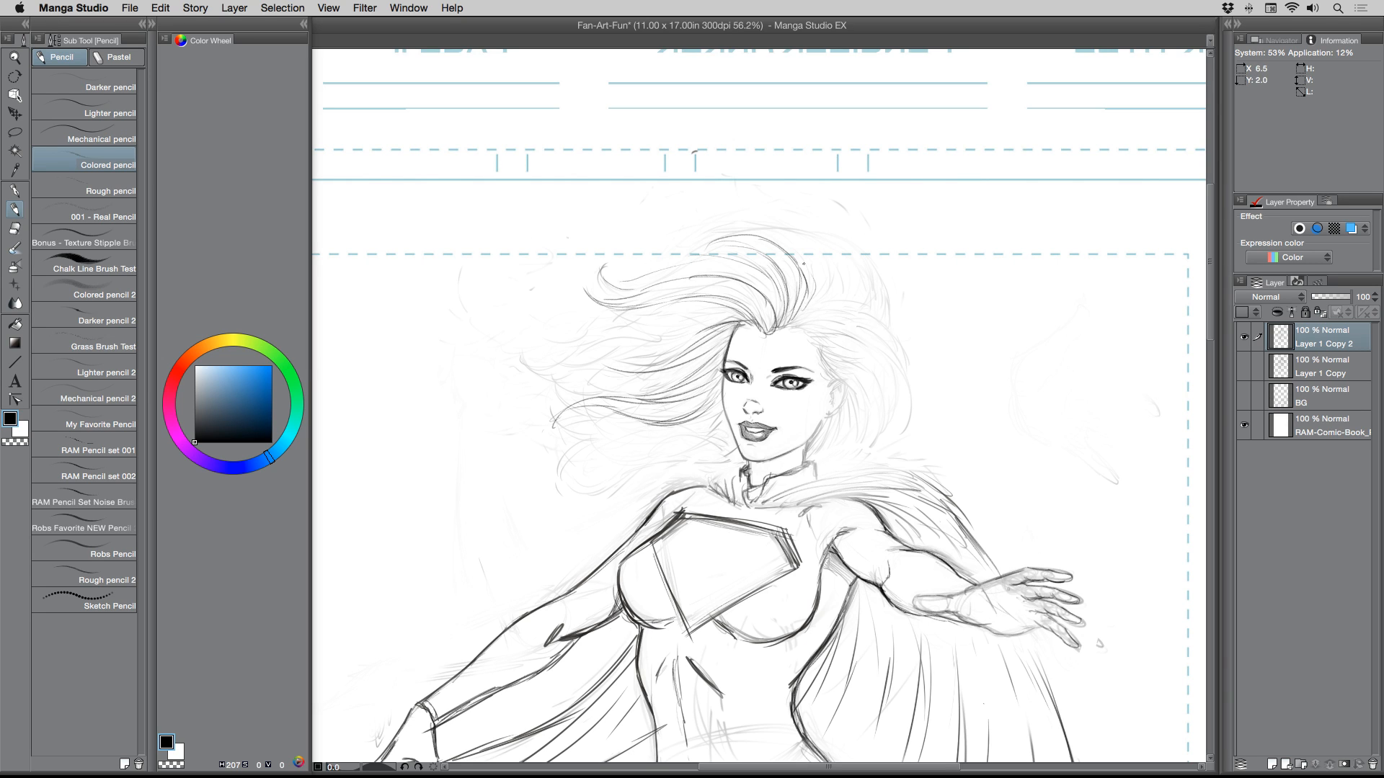
mouse_move(787, 254)
left_mouse_down()
mouse_move(813, 294)
mouse_move(806, 312)
mouse_move(778, 275)
mouse_move(835, 357)
left_mouse_up()
left_click_drag(728, 239, 670, 266)
mouse_move(708, 258)
left_mouse_down()
mouse_move(600, 291)
mouse_move(613, 322)
left_mouse_up()
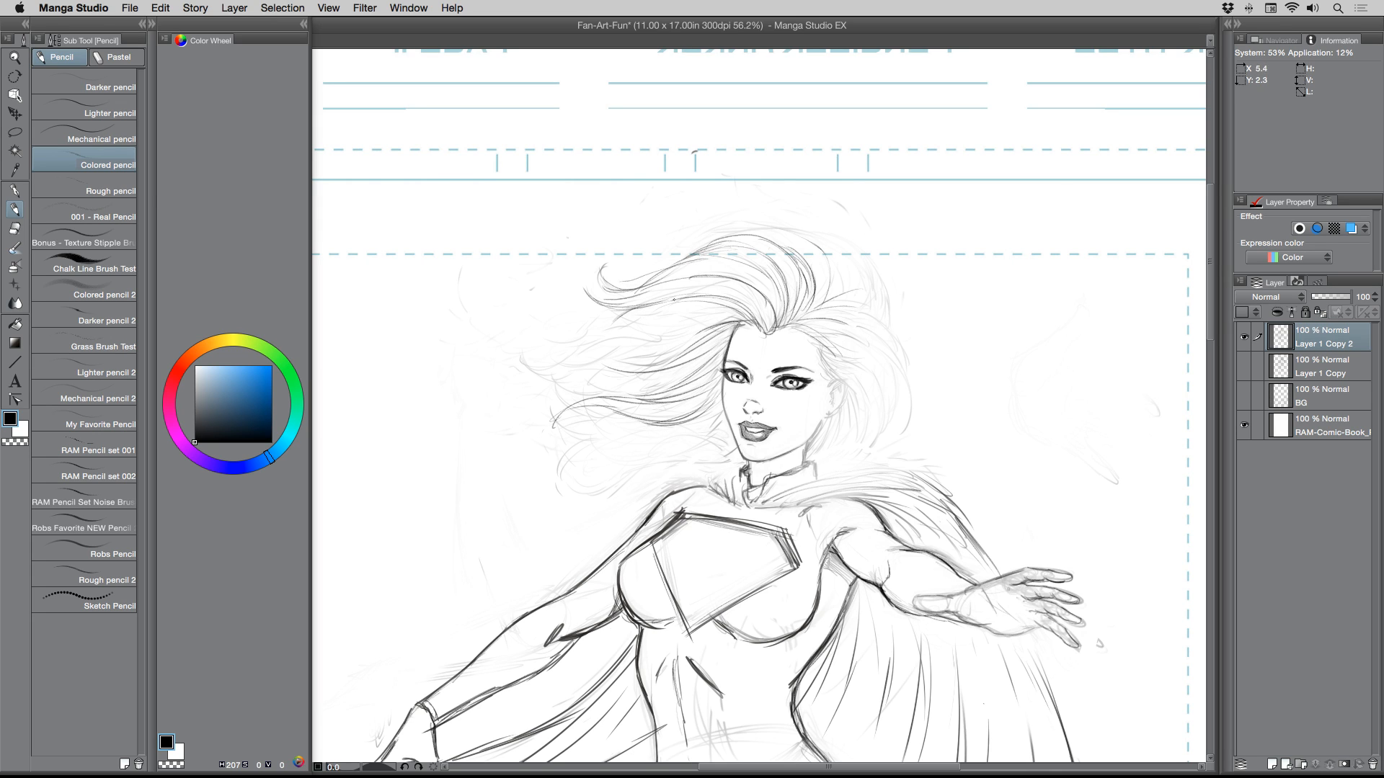
- Add flowing strands through the middle of the windblown hair, tapering to pointed tips on the left
left_click_drag(700, 301, 553, 348)
left_click_drag(640, 334, 573, 347)
left_click_drag(690, 319, 628, 340)
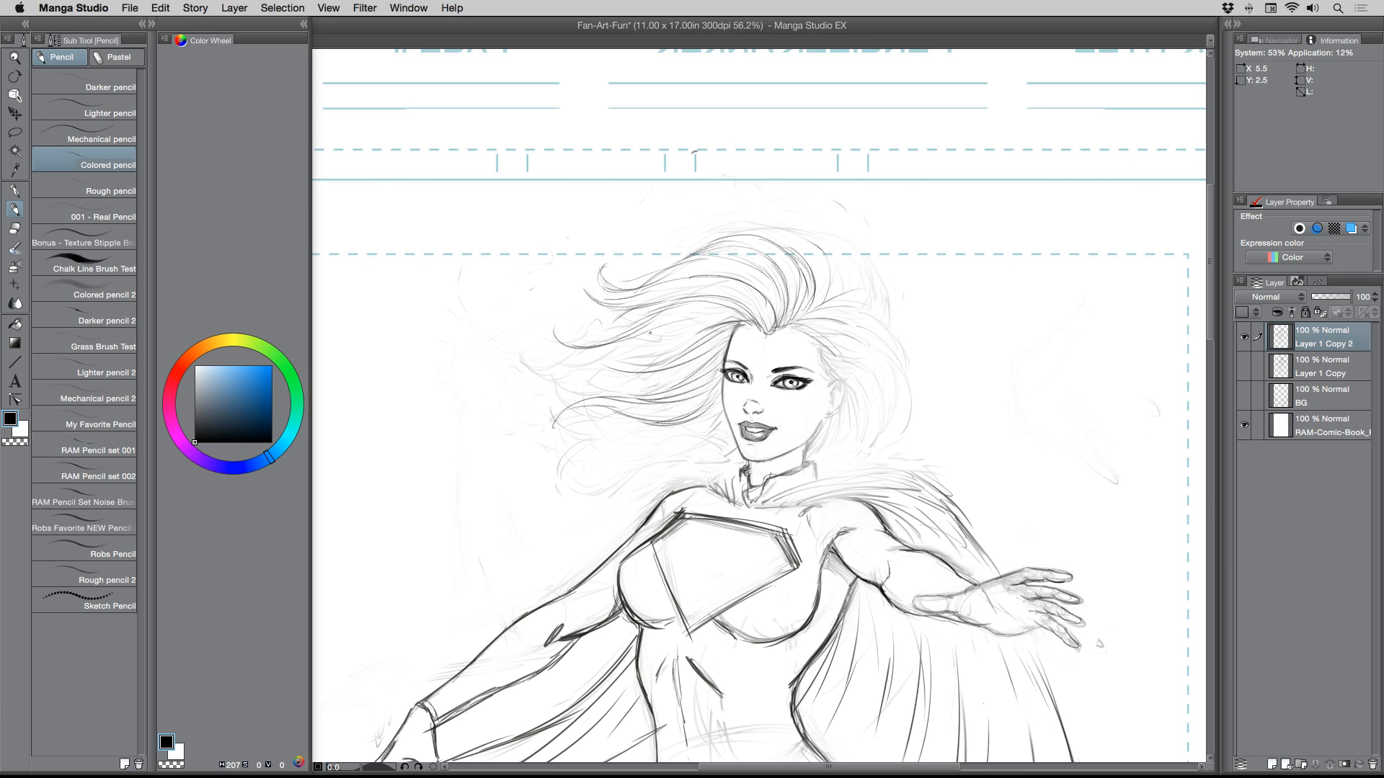
mouse_move(733, 321)
left_mouse_down()
mouse_move(654, 328)
mouse_move(678, 328)
mouse_move(605, 369)
left_mouse_up()
mouse_move(696, 332)
left_mouse_down()
mouse_move(605, 370)
mouse_move(604, 384)
mouse_move(664, 367)
mouse_move(586, 366)
mouse_move(610, 387)
mouse_move(516, 398)
mouse_move(544, 374)
mouse_move(645, 368)
mouse_move(628, 346)
mouse_move(591, 360)
mouse_move(629, 350)
left_mouse_up()
mouse_move(631, 349)
left_mouse_down()
mouse_move(543, 333)
mouse_move(572, 358)
mouse_move(603, 348)
mouse_move(588, 345)
left_mouse_up()
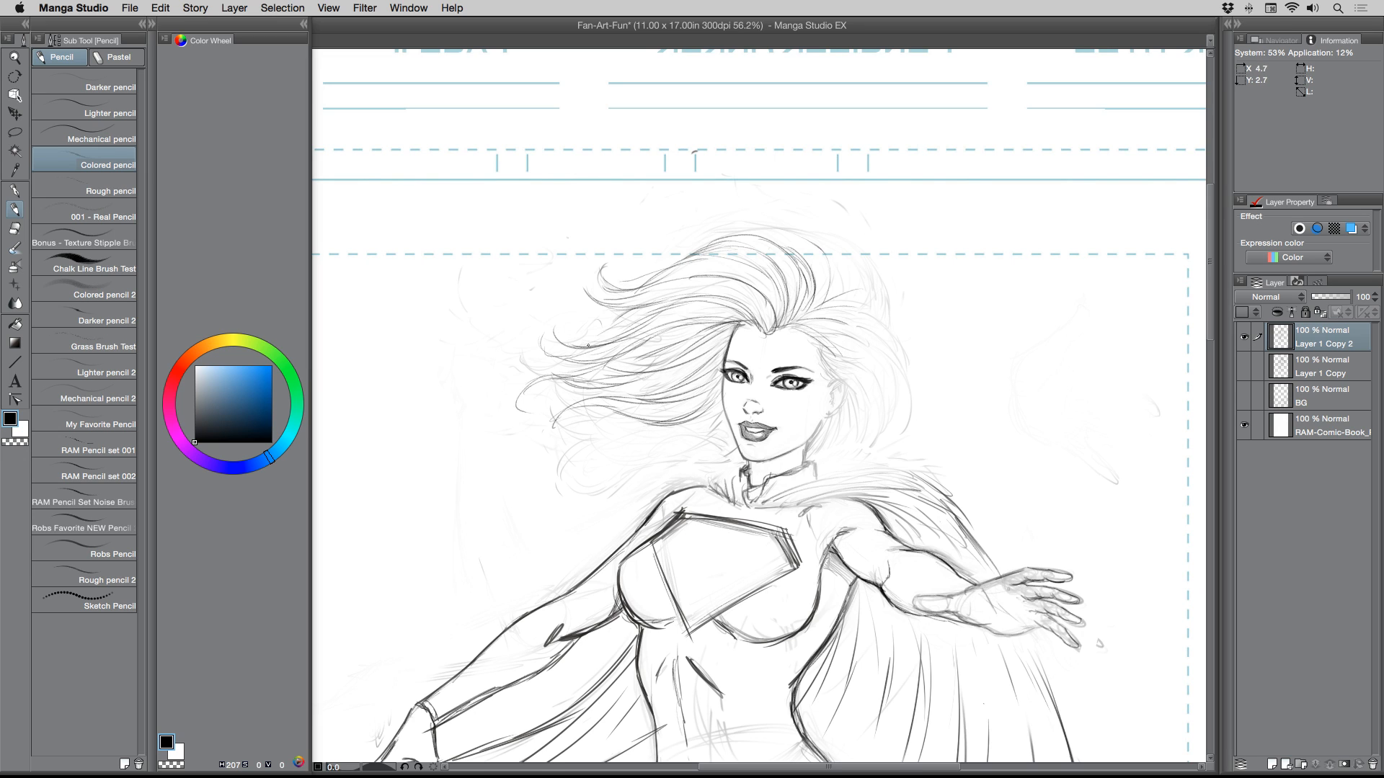
- Draw the lower curling locks that blow left from beside the cheek toward the shoulder
mouse_move(636, 414)
left_mouse_down()
mouse_move(587, 433)
mouse_move(577, 460)
left_mouse_up()
mouse_move(631, 413)
left_mouse_down()
mouse_move(580, 444)
mouse_move(595, 428)
mouse_move(701, 426)
mouse_move(721, 407)
mouse_move(649, 446)
mouse_move(621, 430)
left_mouse_up()
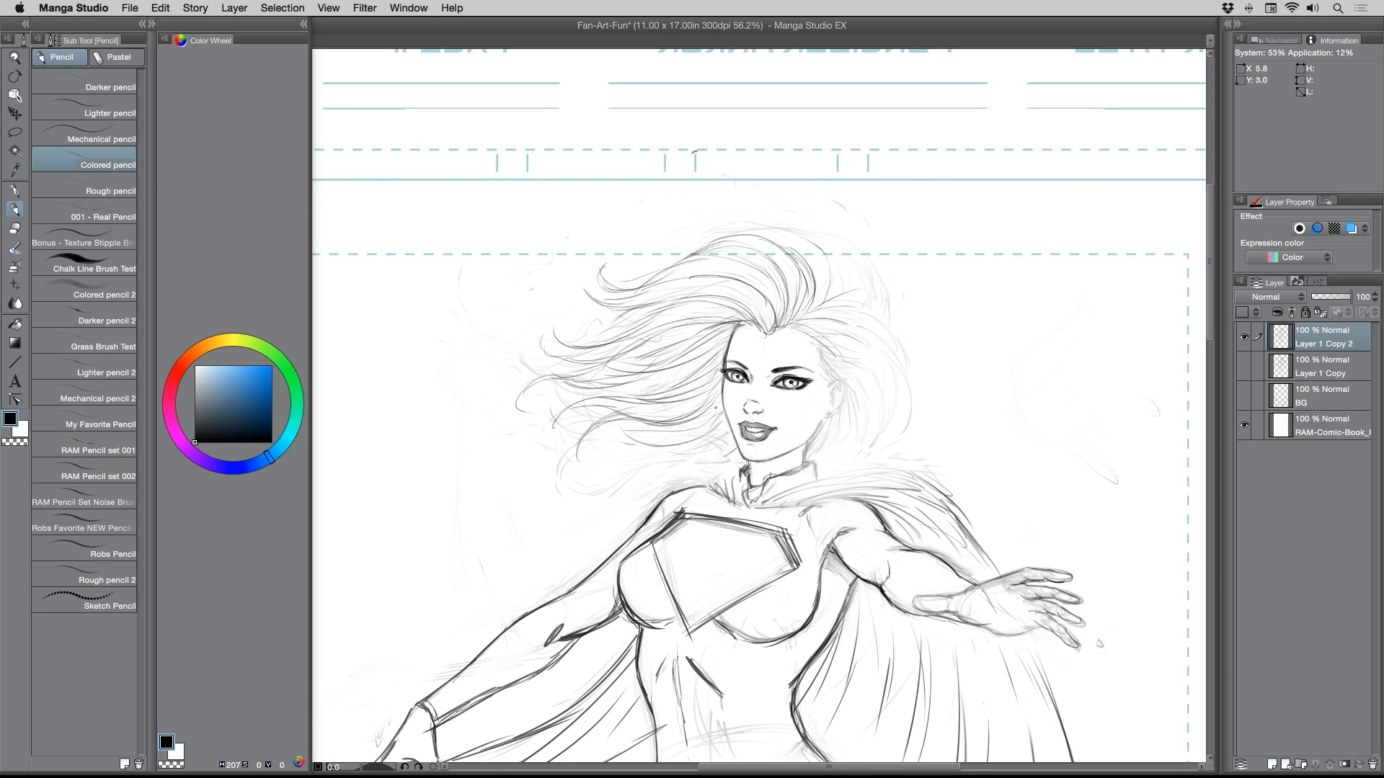
mouse_move(722, 412)
left_mouse_down()
mouse_move(686, 461)
mouse_move(632, 452)
mouse_move(614, 477)
left_mouse_up()
- Draw the first long strands curving from the hairline down the right side of the head
mouse_move(783, 325)
left_mouse_down()
mouse_move(895, 397)
mouse_move(894, 438)
left_mouse_up()
left_click_drag(870, 398, 880, 446)
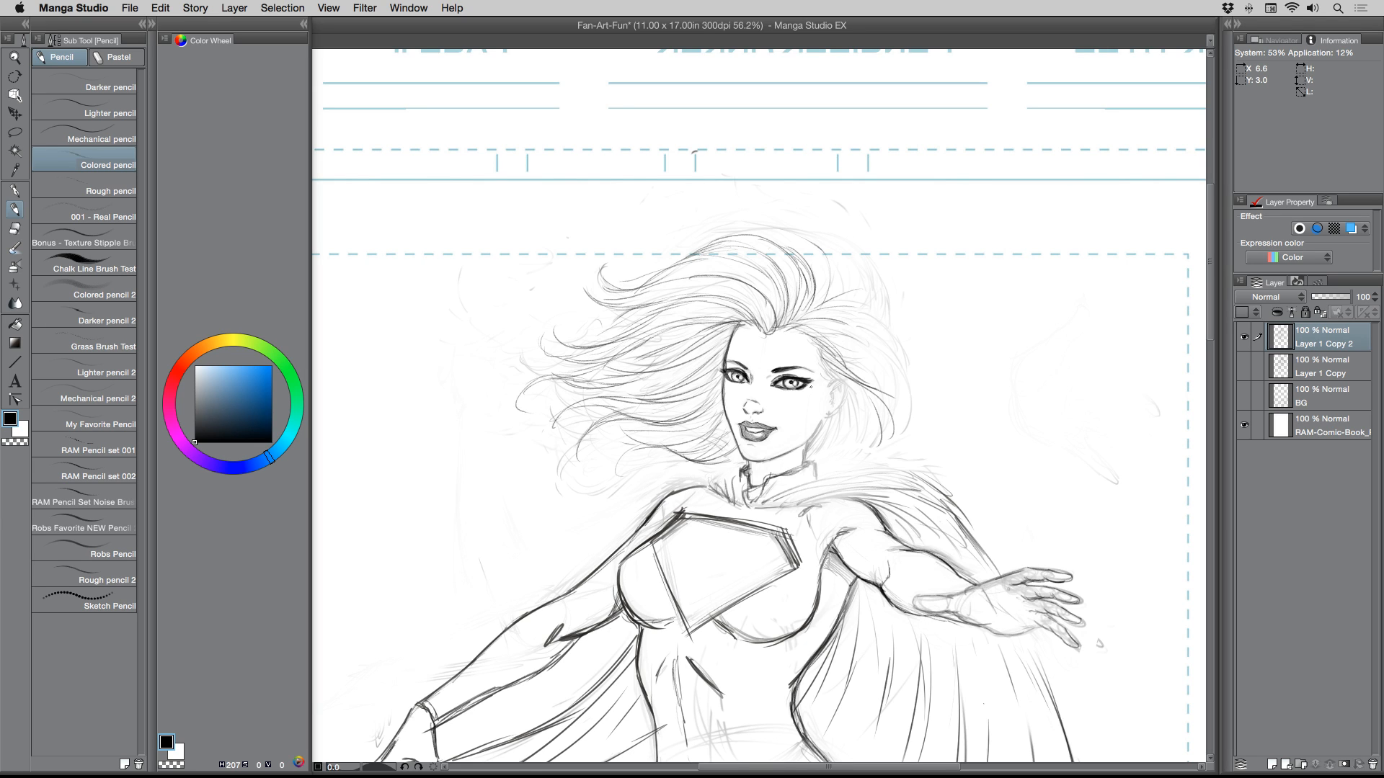
mouse_move(796, 329)
left_mouse_down()
mouse_move(885, 427)
mouse_move(871, 446)
mouse_move(874, 362)
mouse_move(889, 413)
left_mouse_up()
scroll(884, 317, "up", 1)
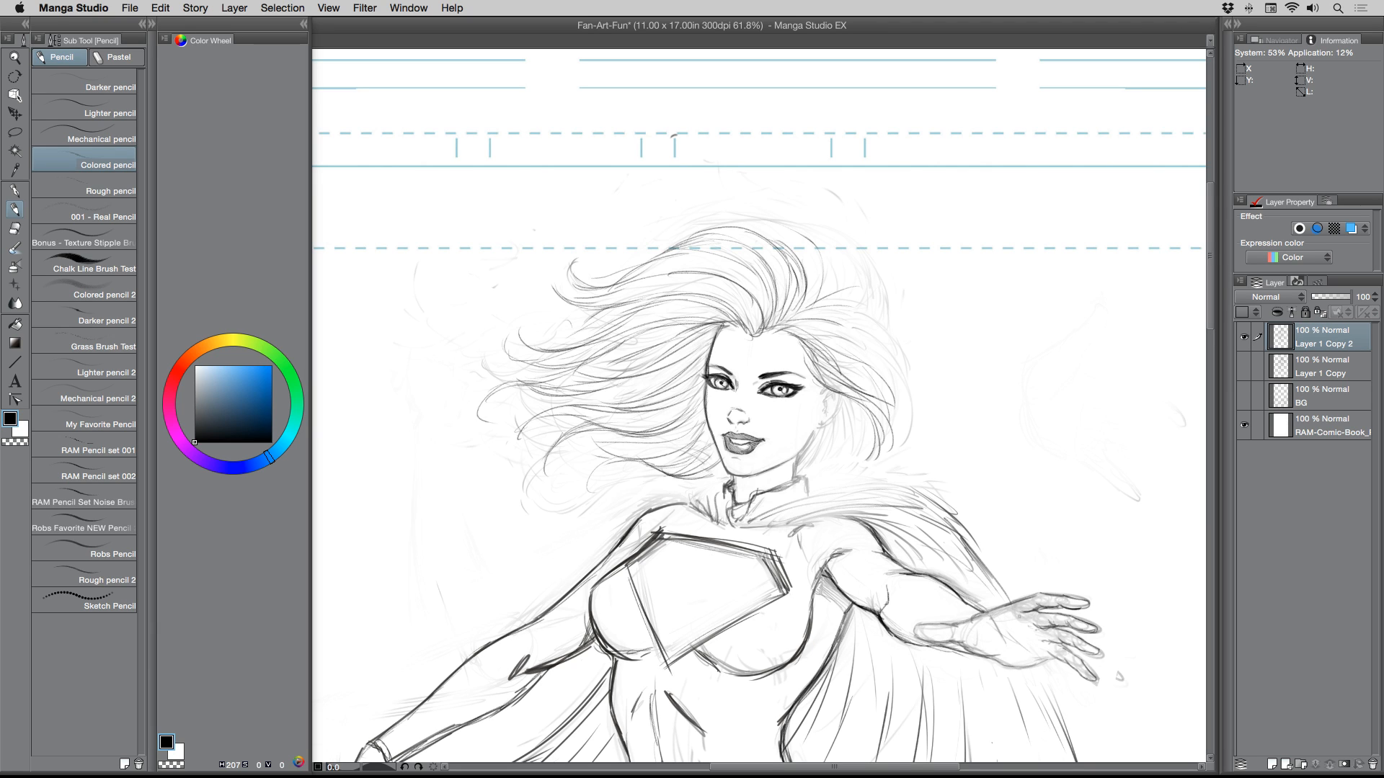
- Thicken the hair right of the face with more curved strands and outline its outer edge down toward the shoulder
left_click_drag(798, 328, 851, 357)
mouse_move(810, 331)
left_mouse_down()
mouse_move(909, 396)
mouse_move(912, 455)
left_mouse_up()
left_click_drag(891, 374, 909, 395)
left_click_drag(898, 392, 918, 461)
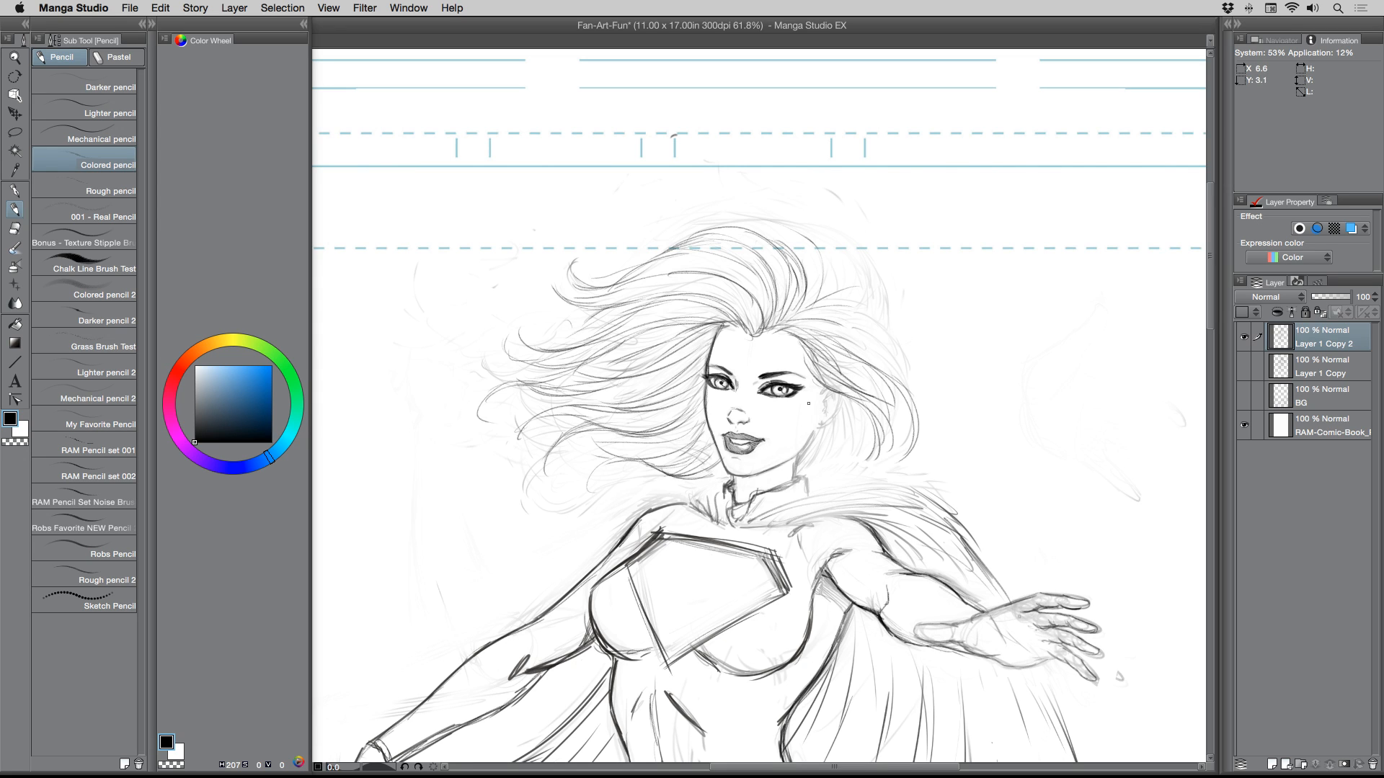
mouse_move(853, 412)
left_mouse_down()
mouse_move(859, 454)
mouse_move(836, 456)
mouse_move(871, 465)
mouse_move(813, 456)
mouse_move(842, 474)
left_mouse_up()
mouse_move(823, 324)
left_mouse_down()
mouse_move(900, 385)
mouse_move(900, 369)
left_mouse_up()
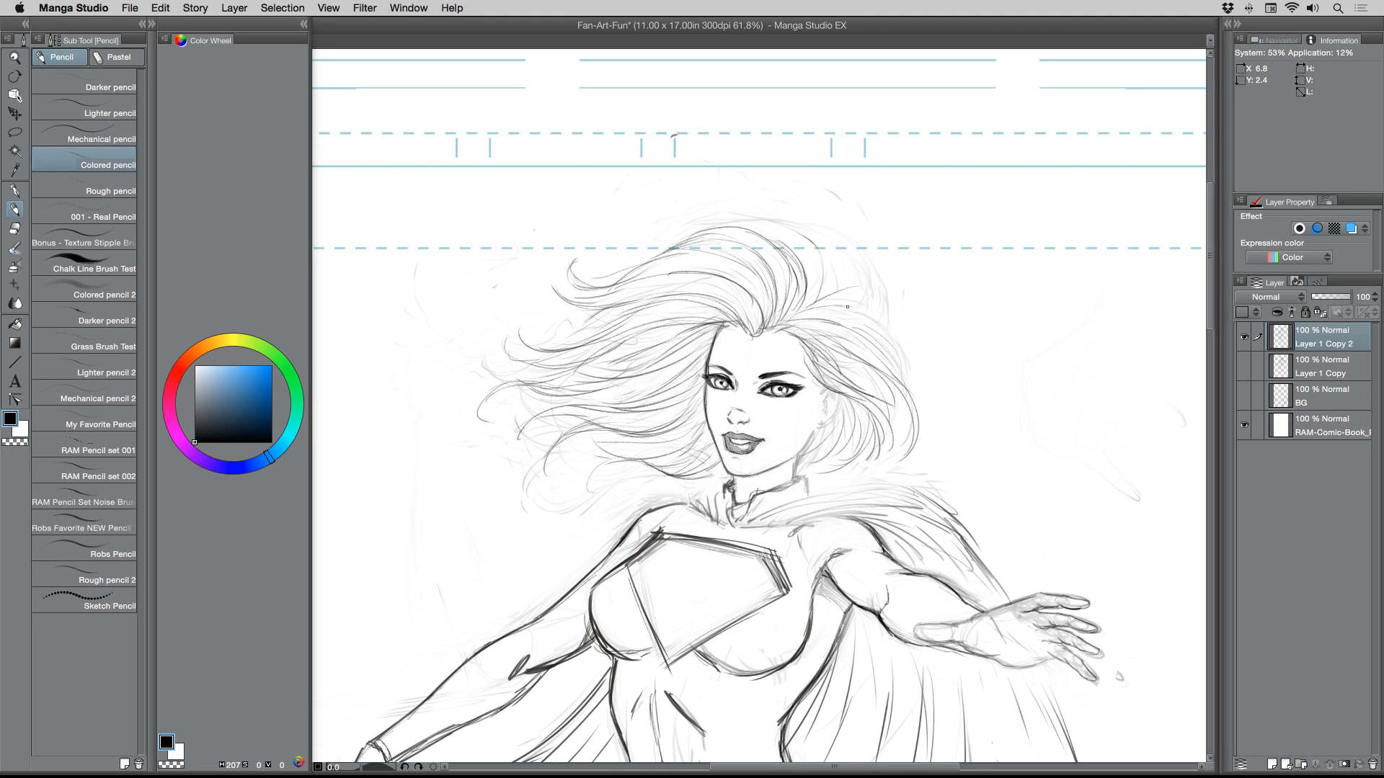
- Sketch the strands over the back of the crown and its outer contour on the right side
mouse_move(864, 313)
left_mouse_down()
mouse_move(903, 372)
mouse_move(806, 231)
mouse_move(856, 308)
left_mouse_up()
mouse_move(817, 236)
left_mouse_down()
mouse_move(862, 289)
mouse_move(845, 248)
mouse_move(871, 309)
left_mouse_up()
mouse_move(876, 260)
left_mouse_down()
mouse_move(874, 285)
mouse_move(826, 309)
left_mouse_up()
mouse_move(710, 227)
left_mouse_down()
mouse_move(812, 241)
mouse_move(822, 282)
left_mouse_up()
mouse_move(816, 265)
left_mouse_down()
mouse_move(810, 305)
mouse_move(878, 328)
left_mouse_up()
mouse_move(902, 341)
left_mouse_down()
mouse_move(892, 359)
mouse_move(849, 248)
left_mouse_up()
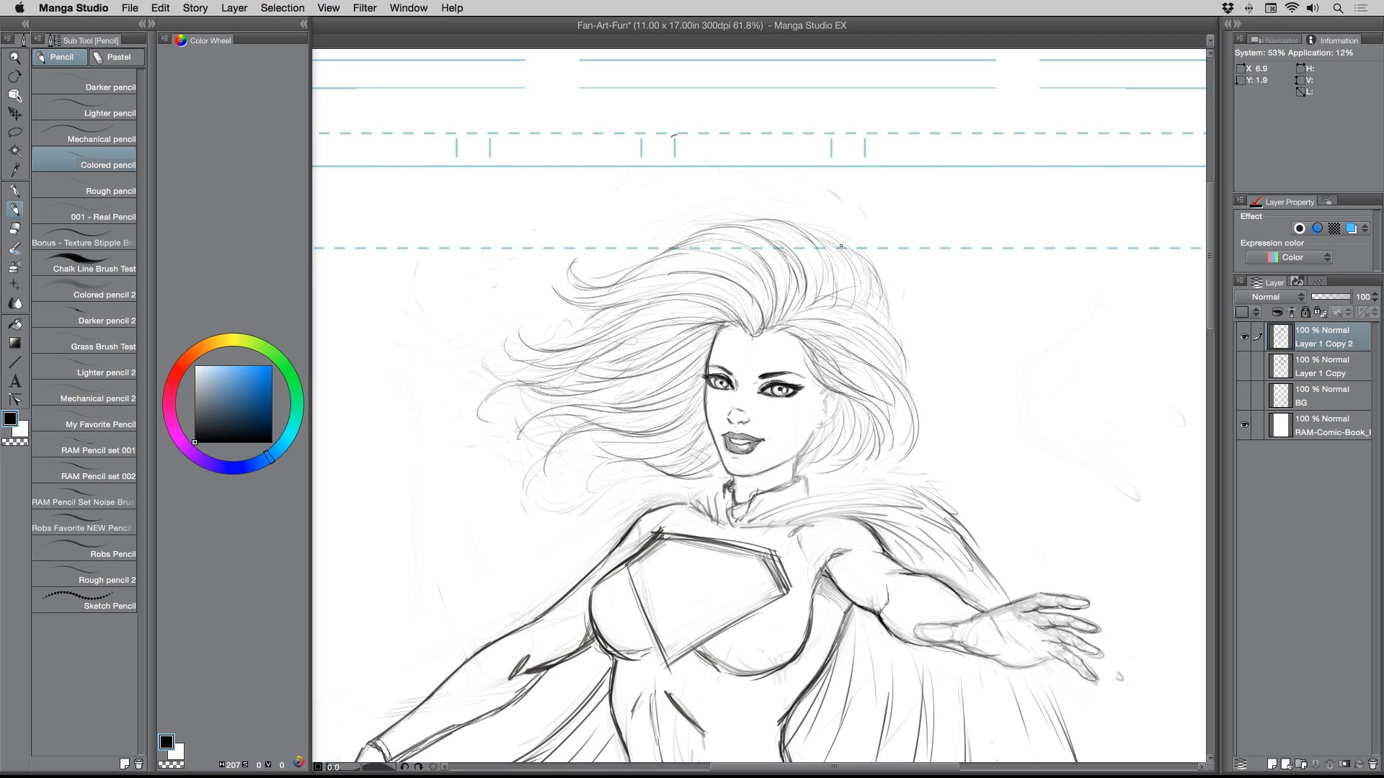
- Fill the crown with additional fine strands and extend the hair behind the neck
mouse_move(859, 296)
left_mouse_down()
mouse_move(851, 267)
mouse_move(808, 231)
mouse_move(829, 289)
left_mouse_up()
mouse_move(782, 233)
left_mouse_down()
mouse_move(828, 269)
mouse_move(831, 292)
left_mouse_up()
left_click_drag(801, 241, 831, 275)
mouse_move(760, 218)
left_mouse_down()
mouse_move(863, 256)
mouse_move(856, 267)
left_mouse_up()
mouse_move(763, 225)
left_mouse_down()
mouse_move(847, 278)
mouse_move(841, 298)
left_mouse_up()
mouse_move(844, 250)
left_mouse_down()
mouse_move(859, 308)
mouse_move(877, 291)
mouse_move(885, 324)
left_mouse_up()
left_click_drag(882, 303, 890, 329)
mouse_move(872, 389)
left_mouse_down()
mouse_move(895, 465)
mouse_move(758, 496)
left_mouse_up()
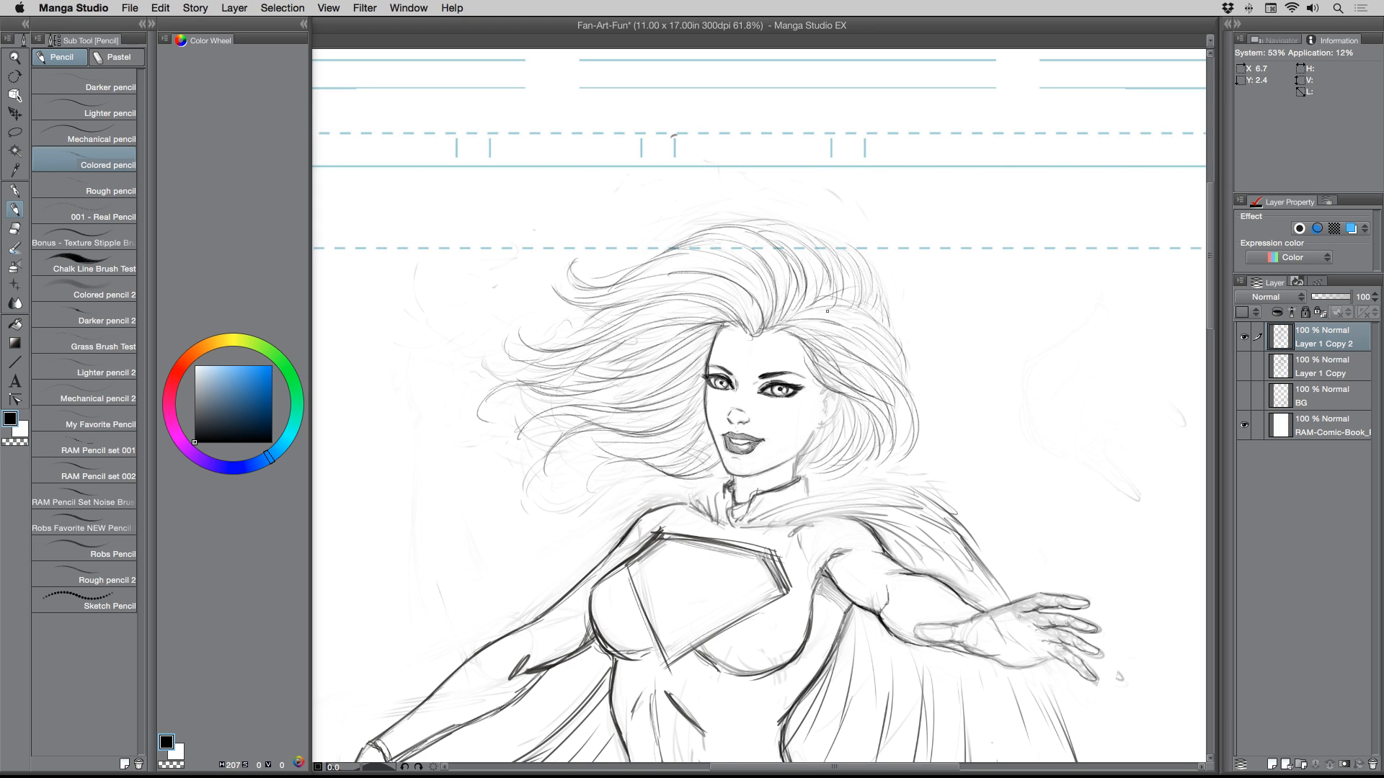
- Darken the collar and the cape's upper edge, and refine the jaw, neck and ear lines
left_click_drag(691, 431, 617, 455)
mouse_move(858, 462)
left_mouse_down()
mouse_move(784, 508)
mouse_move(805, 517)
mouse_move(795, 524)
mouse_move(824, 521)
mouse_move(794, 524)
left_mouse_up()
left_click_drag(871, 492, 752, 520)
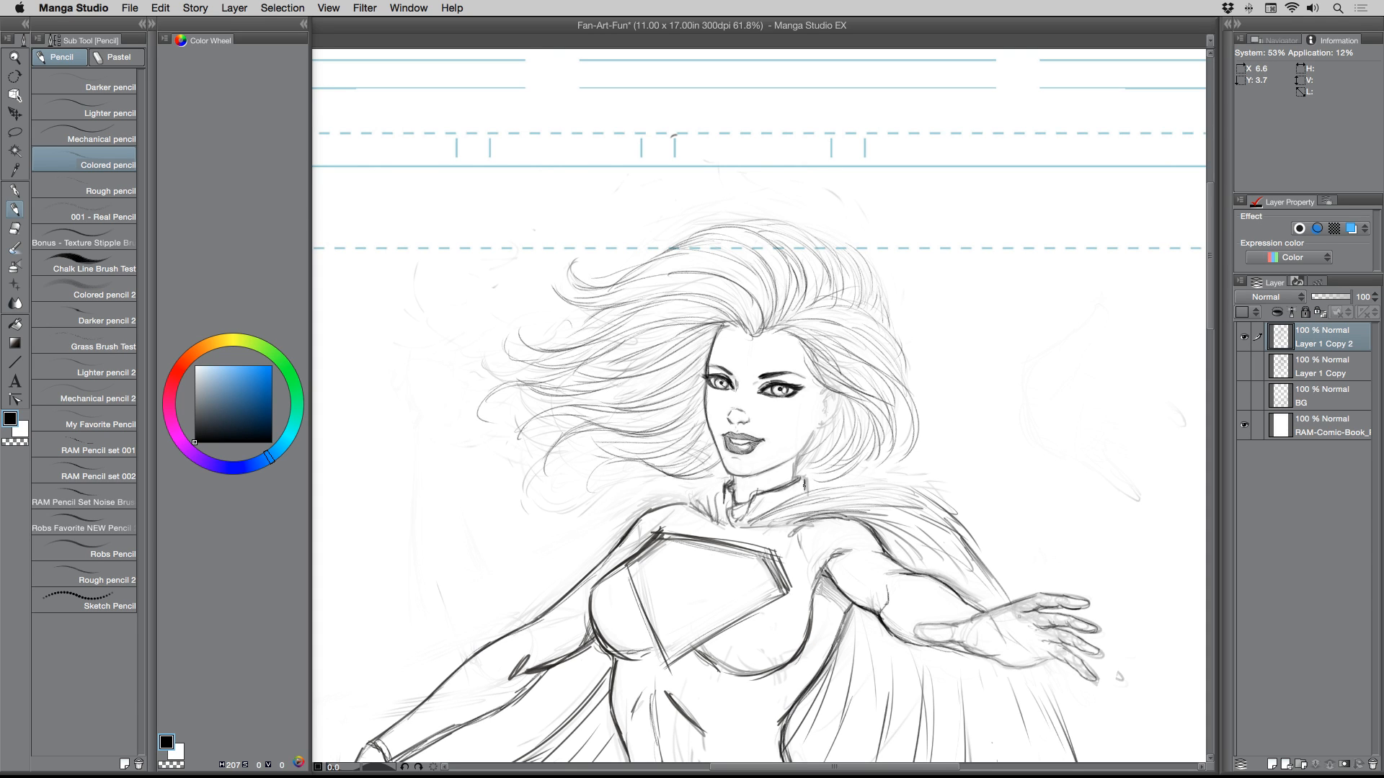
left_click_drag(813, 431, 789, 462)
left_click_drag(802, 451, 761, 473)
mouse_move(836, 392)
left_mouse_down()
mouse_move(818, 418)
mouse_move(830, 420)
left_mouse_up()
- Strengthen the hair contour from the top of the crown down the back of the head
left_click_drag(868, 315, 908, 397)
left_click_drag(881, 288, 888, 350)
left_click_drag(859, 264, 887, 325)
mouse_move(833, 246)
left_mouse_down()
mouse_move(864, 267)
mouse_move(867, 306)
left_mouse_up()
mouse_move(756, 225)
left_mouse_down()
mouse_move(825, 249)
mouse_move(842, 292)
left_mouse_up()
left_click_drag(826, 240, 895, 373)
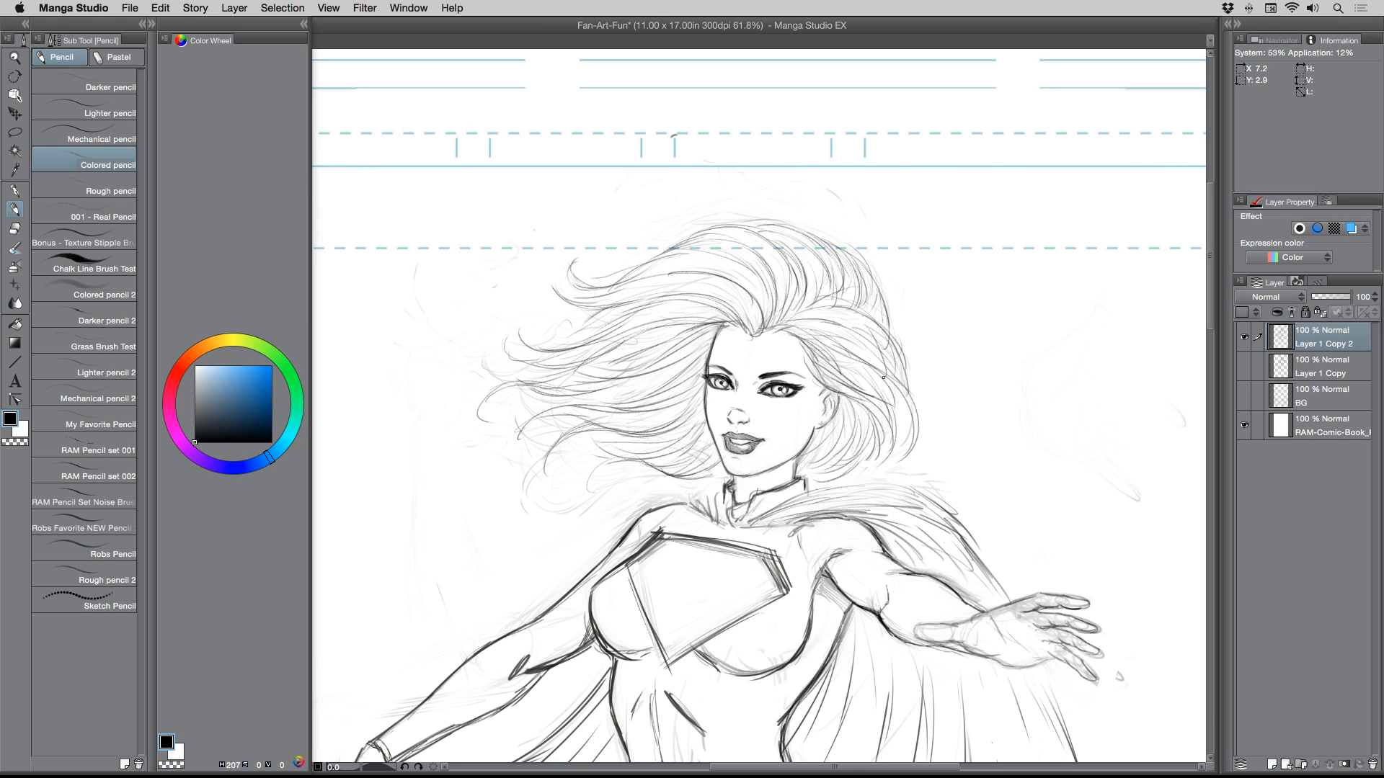
- Add longer, wavy strands on the right side of the hair falling over the caped shoulder
left_click_drag(808, 330, 941, 444)
left_click_drag(875, 397, 944, 497)
left_click_drag(925, 423, 943, 495)
left_click_drag(879, 403, 950, 457)
left_click_drag(850, 377, 973, 434)
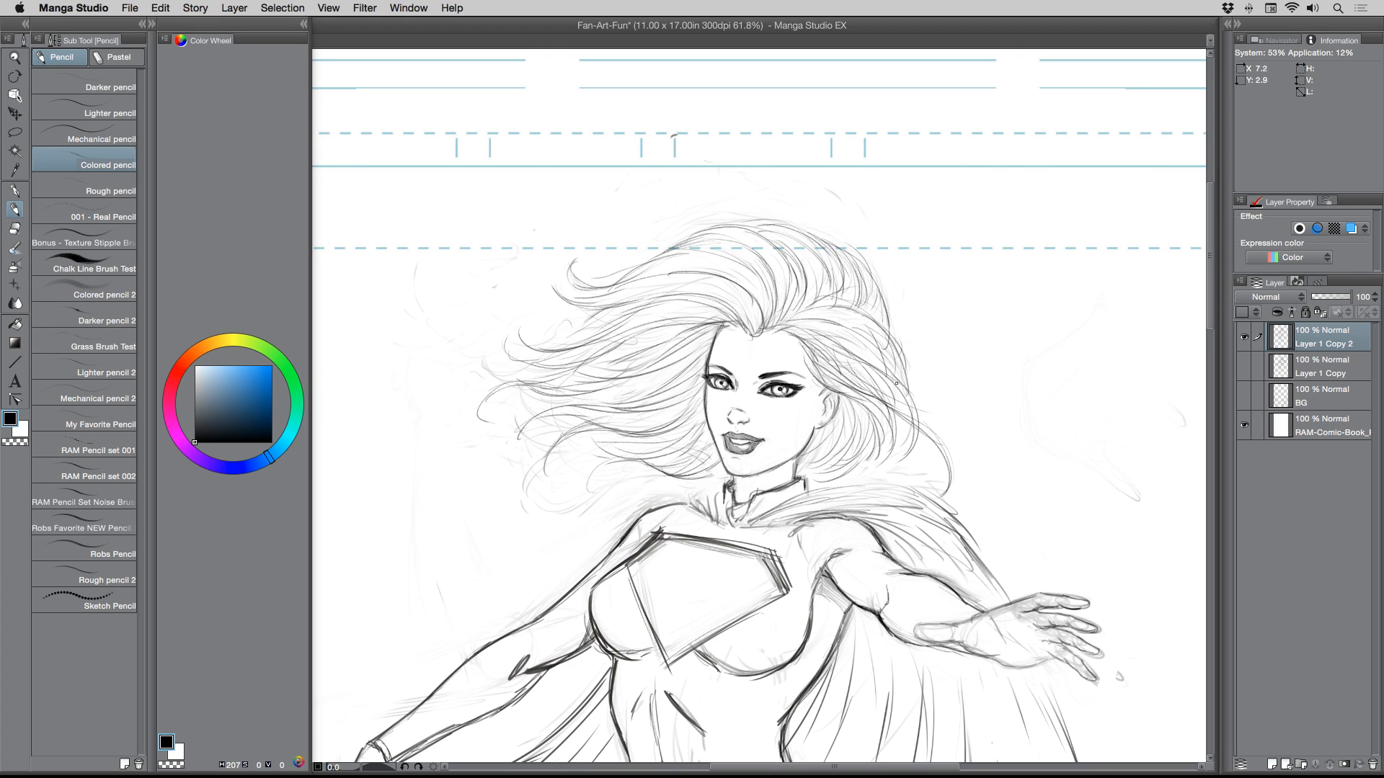
mouse_move(894, 382)
left_mouse_down()
mouse_move(942, 402)
mouse_move(964, 445)
left_mouse_up()
left_click_drag(868, 438, 878, 495)
left_click_drag(857, 421, 835, 508)
- Reinforce the top strands of the crown, then zoom out to the full figure
mouse_move(684, 249)
left_mouse_down()
mouse_move(762, 263)
mouse_move(801, 242)
mouse_move(841, 270)
left_mouse_up()
left_click_drag(810, 238, 882, 321)
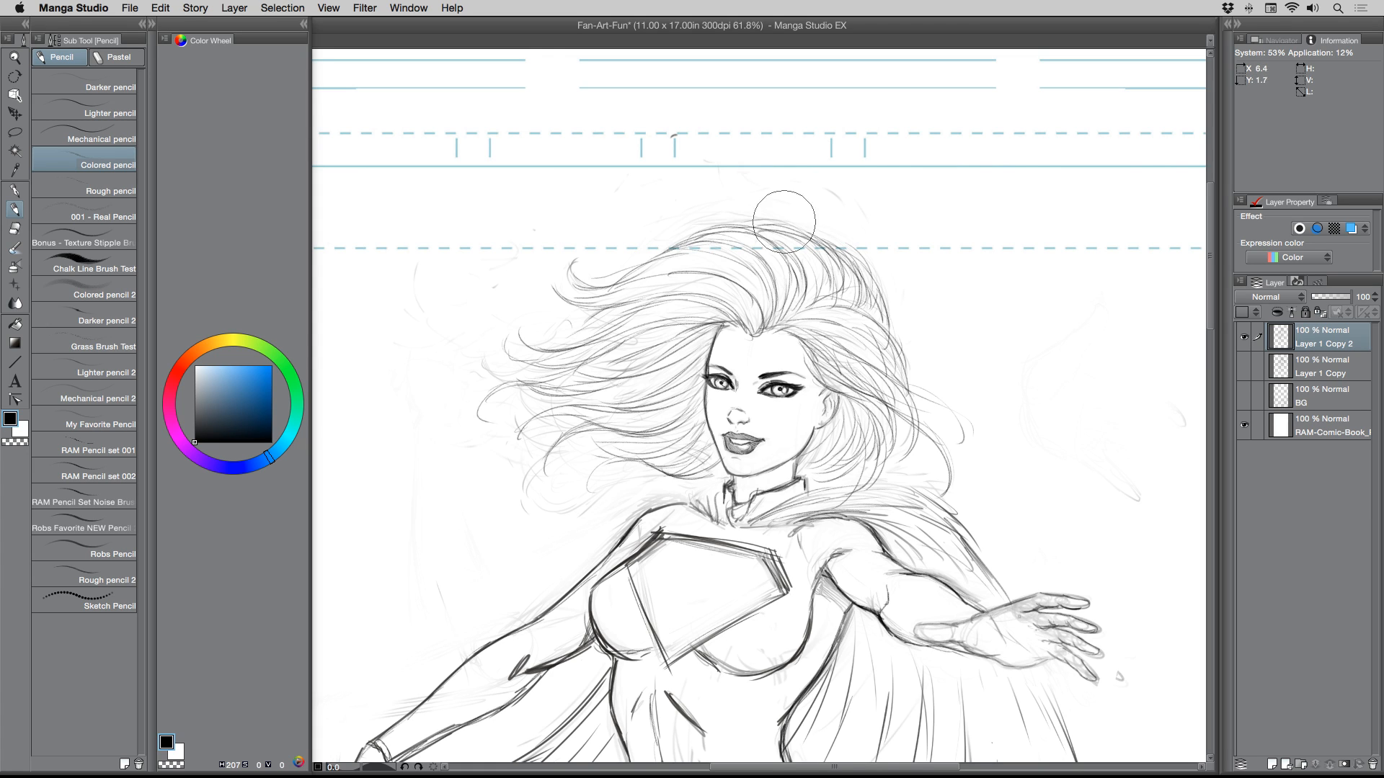
left_click_drag(763, 212, 852, 273)
left_click(16, 58)
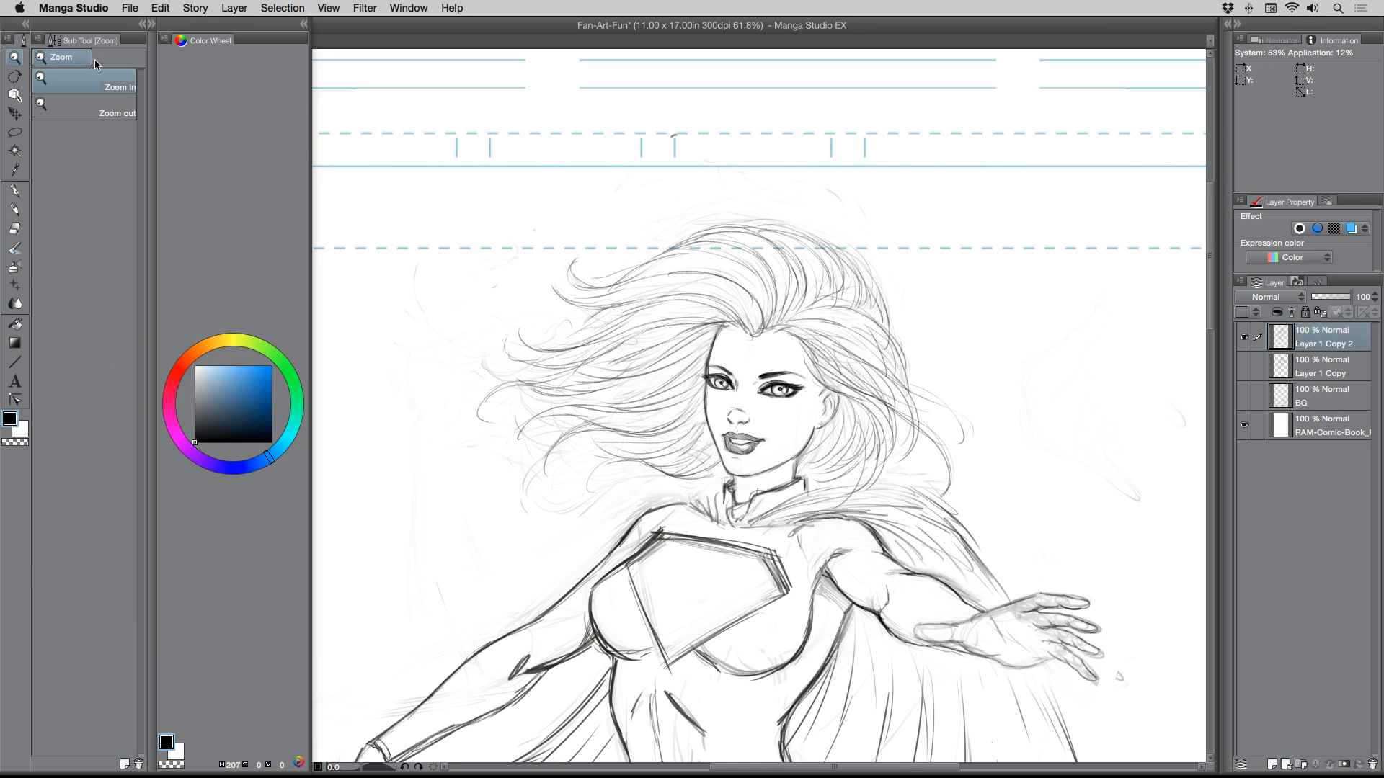
left_click_drag(566, 315, 503, 326)
left_click_drag(521, 411, 584, 302)
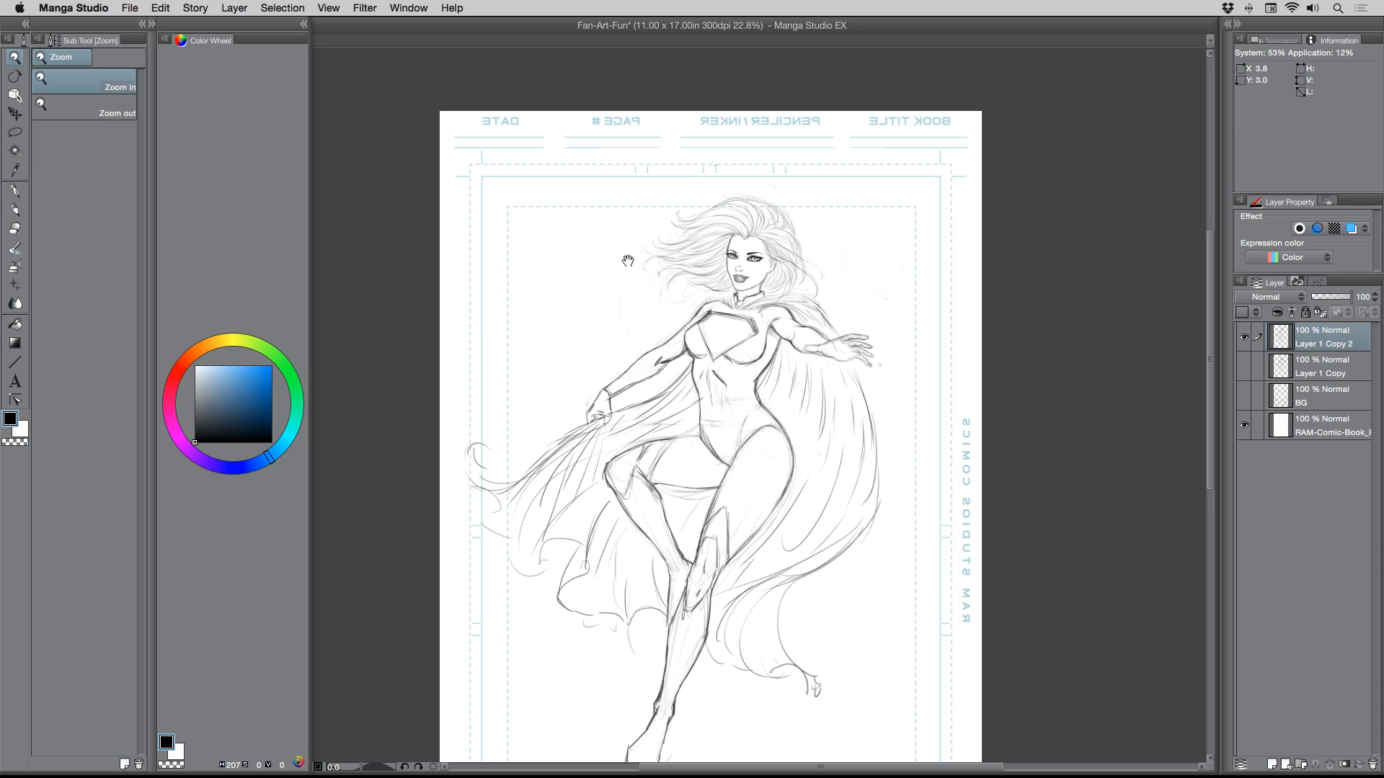
- Darken the cape's upper edge where it runs from the collar across the shoulder, using the Colored pencil
left_click_drag(628, 260, 625, 202)
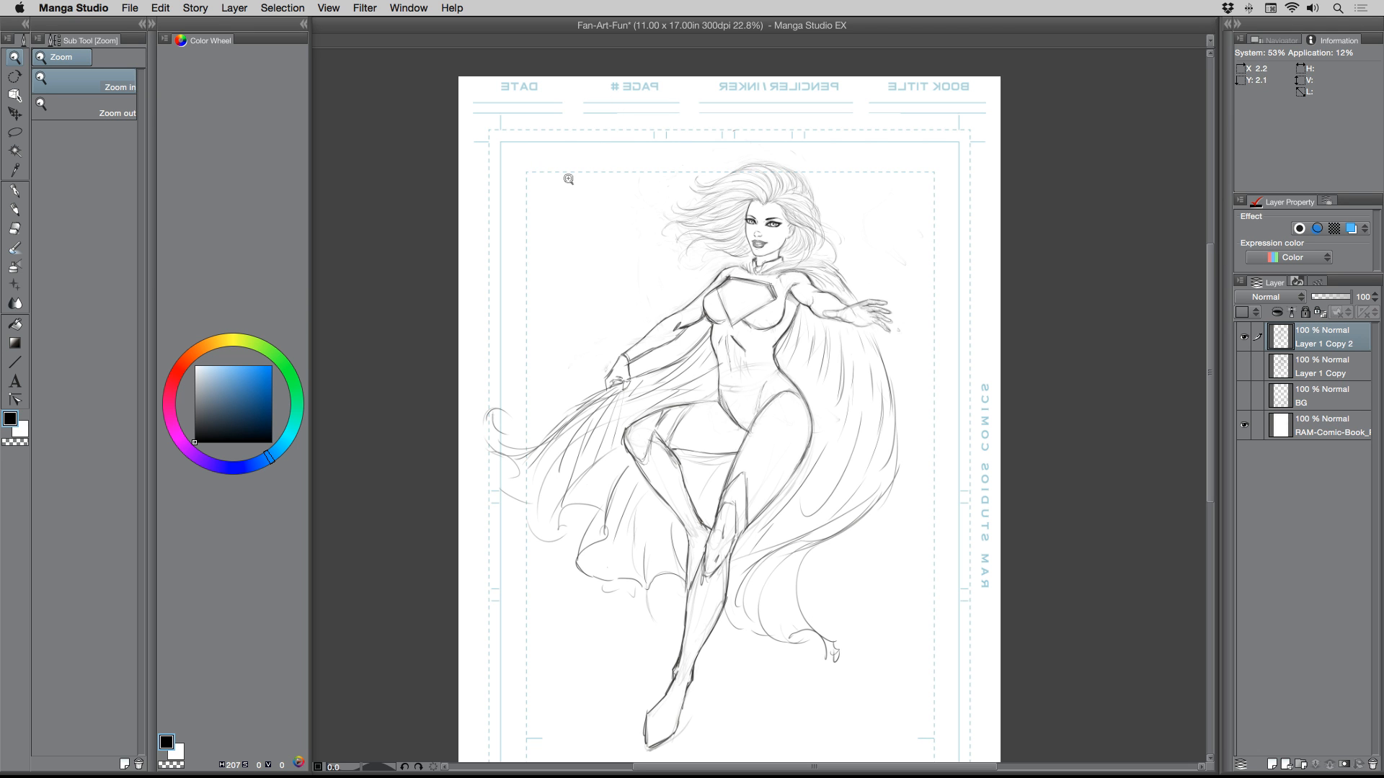
mouse_move(750, 210)
left_mouse_down()
mouse_move(764, 226)
mouse_move(766, 209)
left_mouse_up()
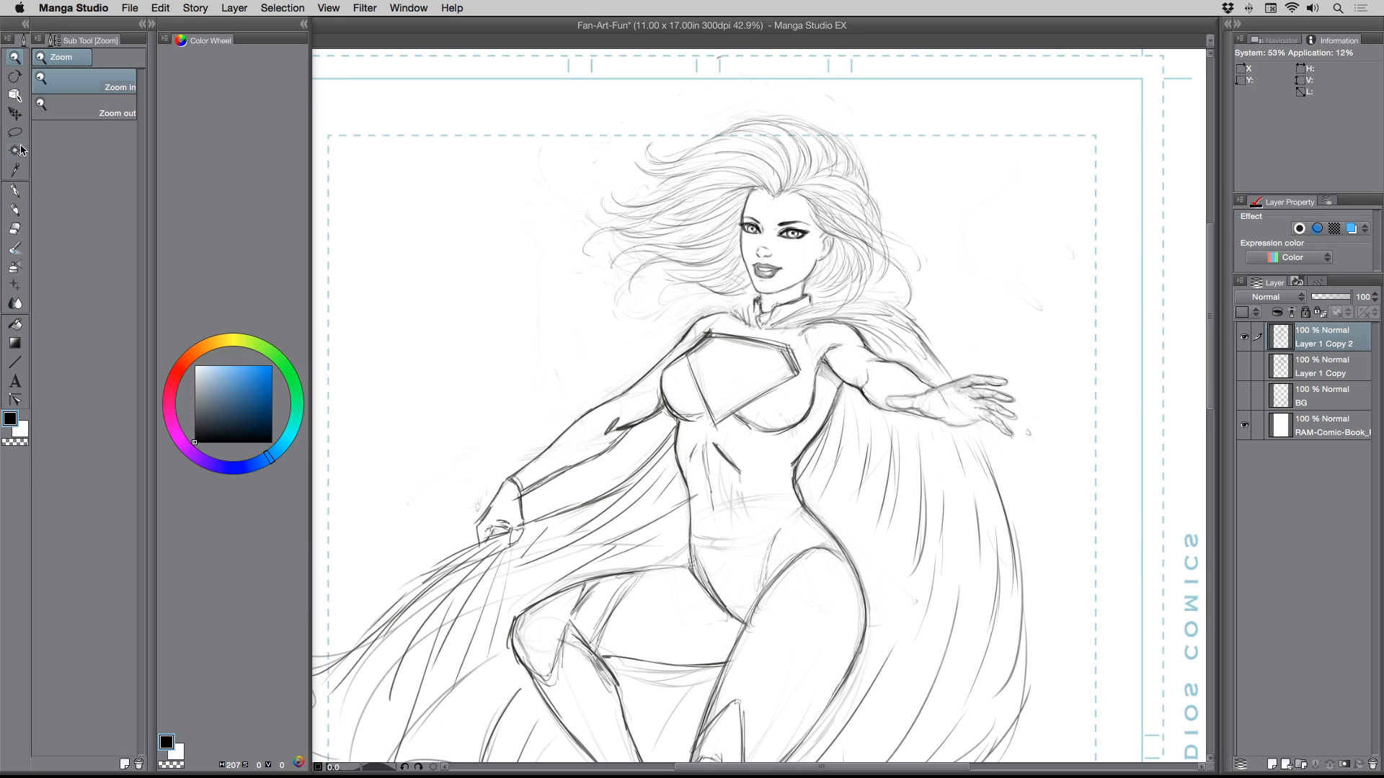
left_click(15, 208)
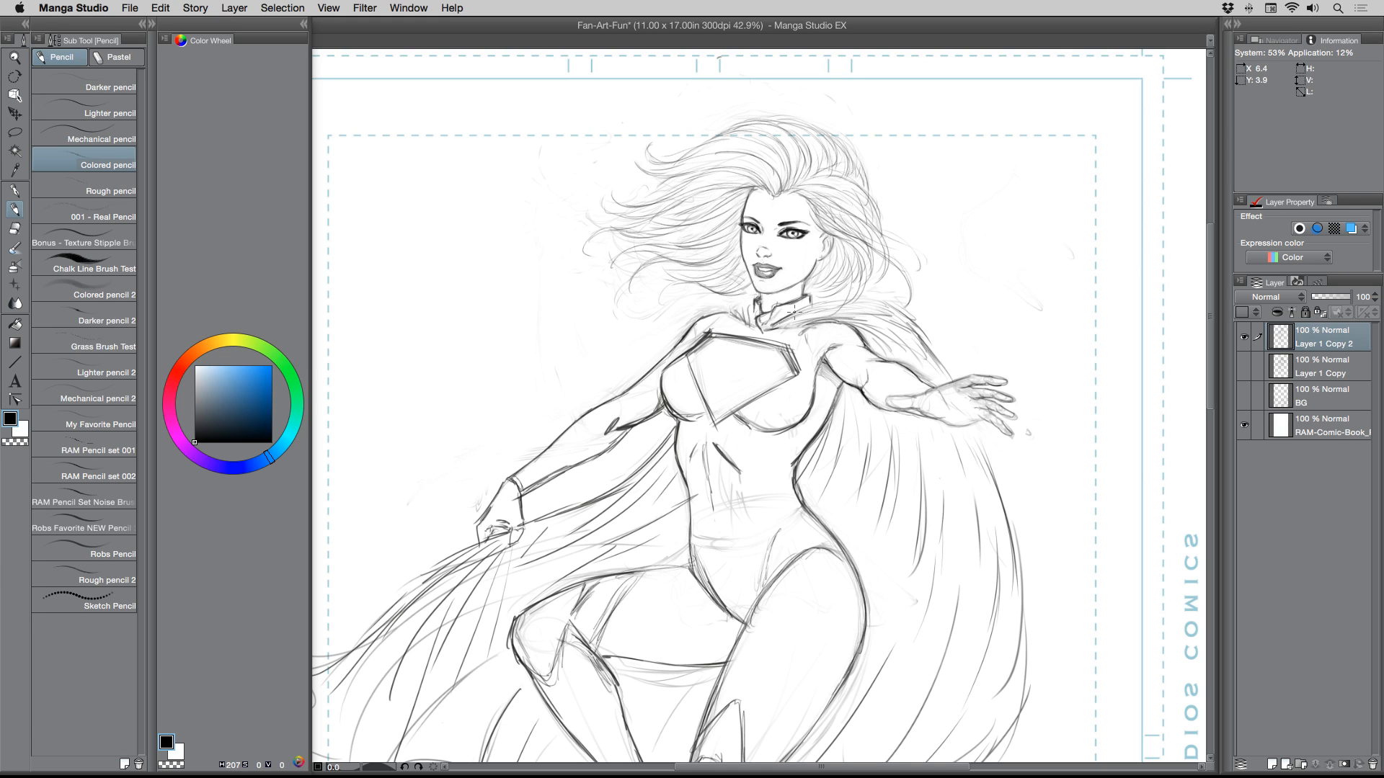
left_click_drag(788, 324, 835, 322)
left_click_drag(854, 318, 806, 324)
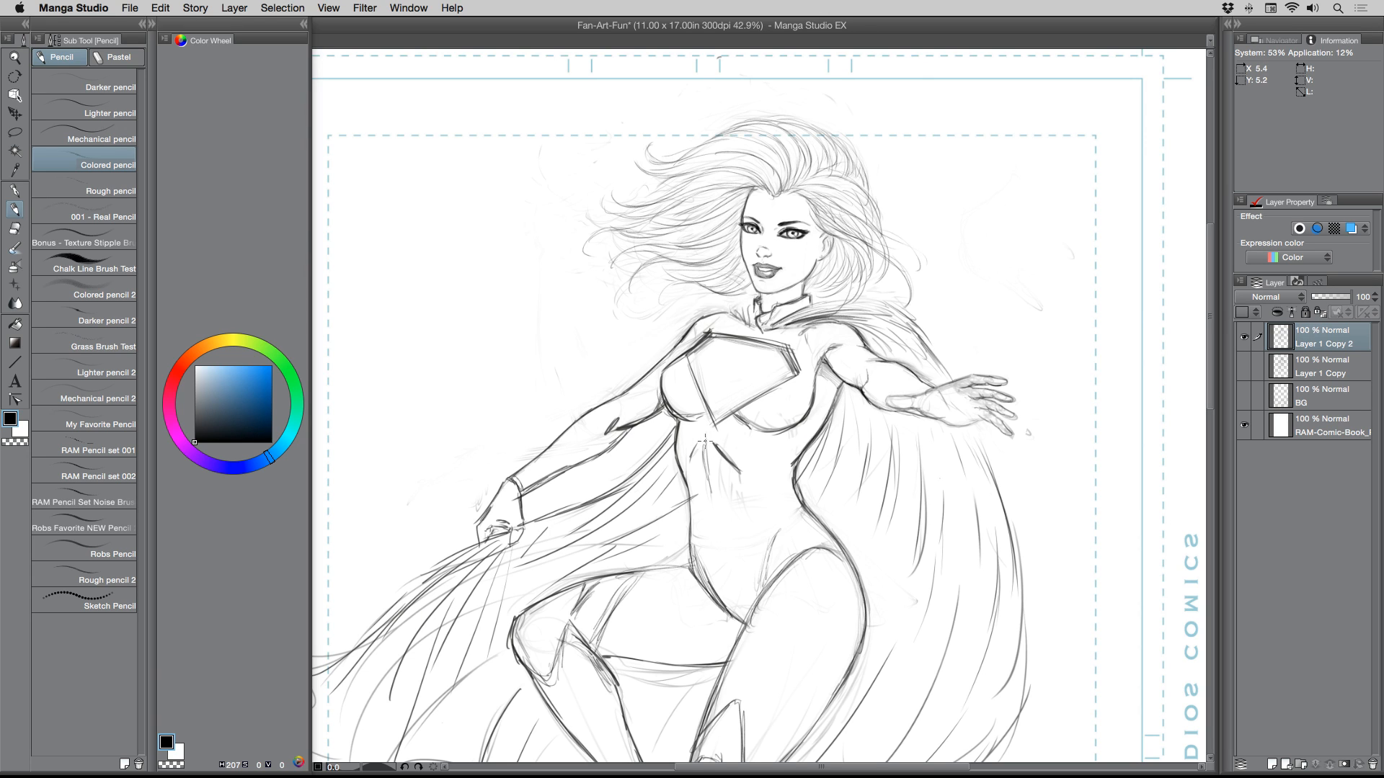
- Draw an angular belt and front panel outline on the costume's hips, and add light contour lines on the abdomen
mouse_move(696, 565)
left_mouse_down()
mouse_move(699, 536)
mouse_move(767, 534)
left_mouse_up()
mouse_move(768, 582)
left_mouse_down()
mouse_move(763, 533)
mouse_move(735, 562)
mouse_move(699, 564)
mouse_move(705, 575)
mouse_move(723, 557)
left_mouse_up()
left_click_drag(706, 446, 701, 477)
left_click_drag(723, 503, 712, 528)
mouse_move(698, 482)
left_mouse_down()
mouse_move(691, 567)
mouse_move(586, 579)
left_mouse_up()
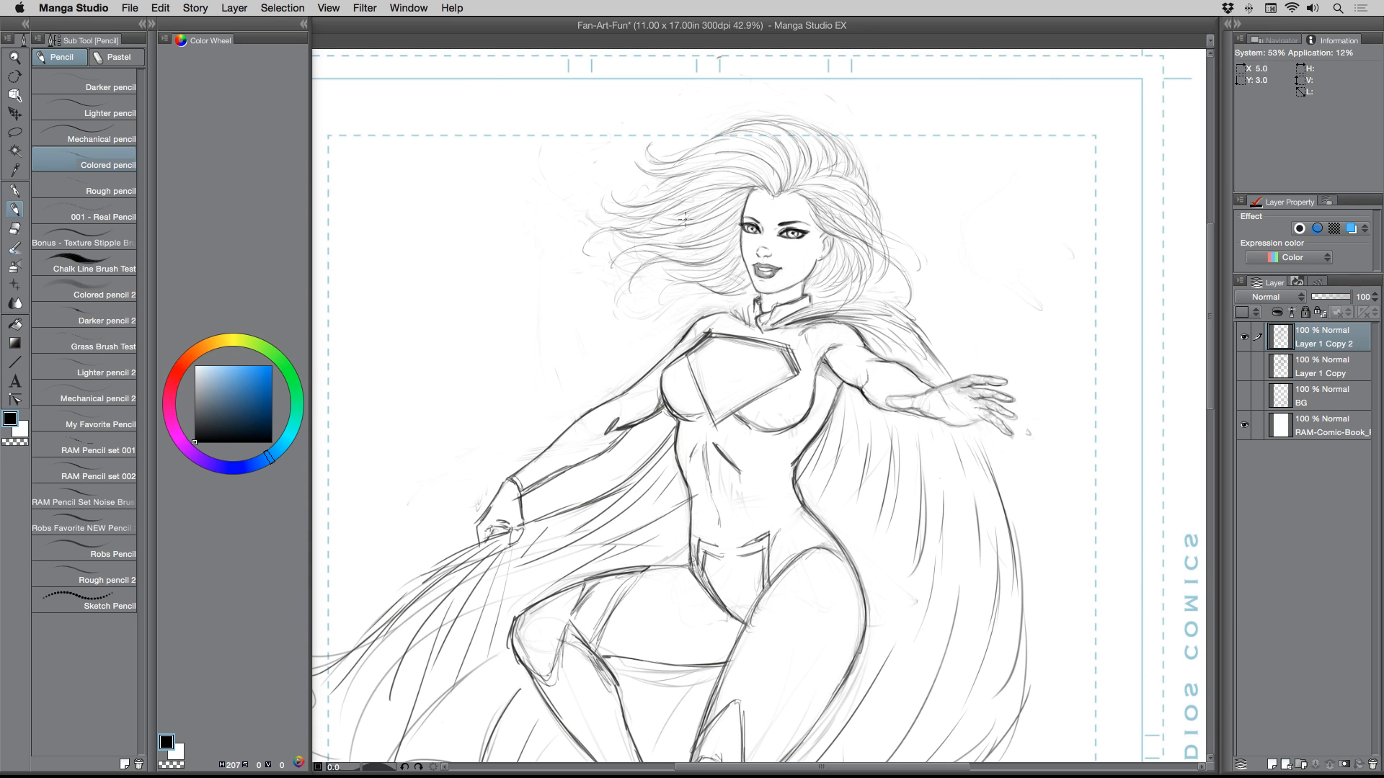
- Touch up the hair strands beside the face and reinforce the collar, cape edge and shoulder of the outstretched arm
mouse_move(744, 189)
left_mouse_down()
mouse_move(656, 257)
mouse_move(694, 294)
mouse_move(652, 295)
left_mouse_up()
mouse_move(750, 304)
left_mouse_down()
mouse_move(754, 326)
mouse_move(727, 309)
mouse_move(711, 318)
left_mouse_up()
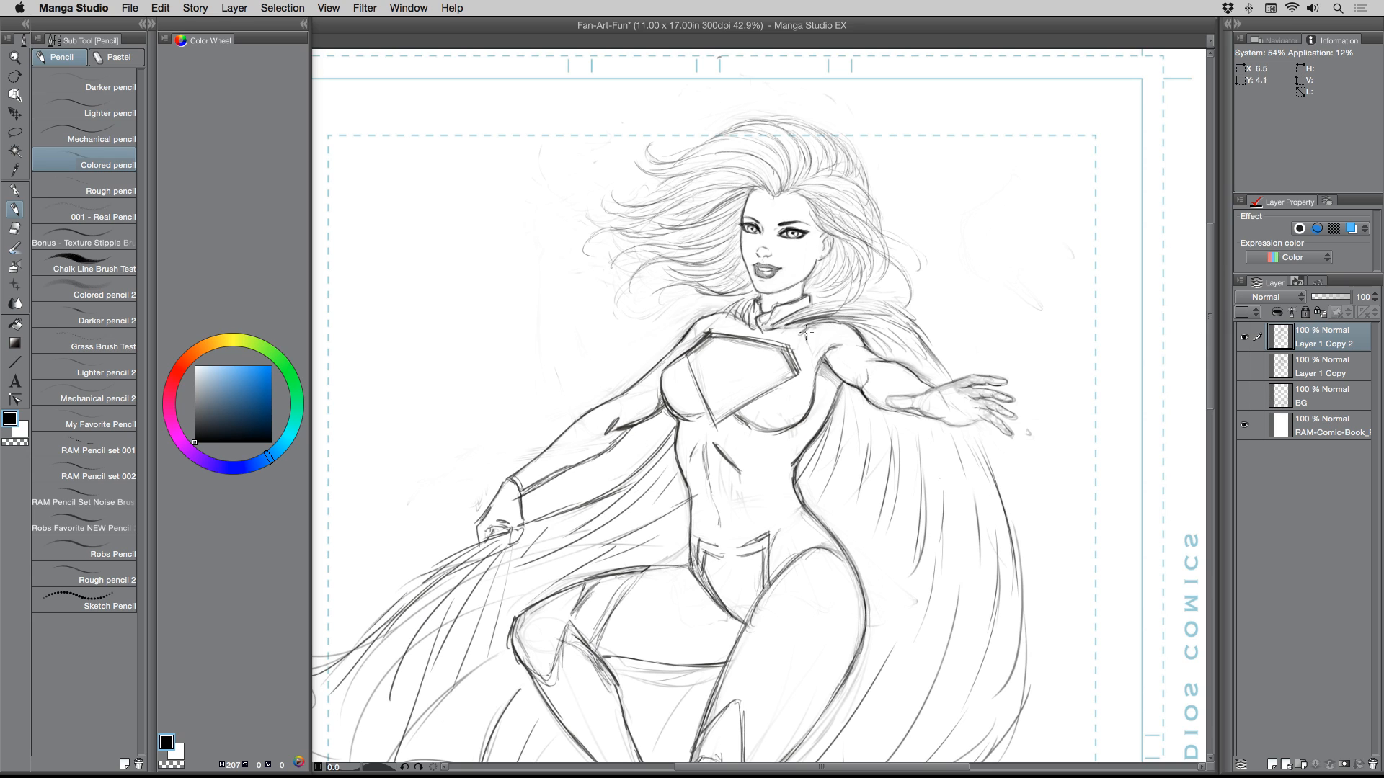
mouse_move(800, 317)
left_mouse_down()
mouse_move(900, 349)
mouse_move(887, 339)
left_mouse_up()
mouse_move(886, 334)
left_mouse_down()
mouse_move(908, 353)
mouse_move(847, 338)
mouse_move(839, 328)
mouse_move(860, 334)
mouse_move(849, 326)
left_mouse_up()
mouse_move(859, 362)
left_mouse_down()
mouse_move(871, 387)
mouse_move(857, 395)
left_mouse_up()
mouse_move(765, 172)
left_mouse_down()
mouse_move(790, 156)
mouse_move(804, 163)
mouse_move(795, 185)
mouse_move(810, 143)
mouse_move(840, 174)
left_mouse_up()
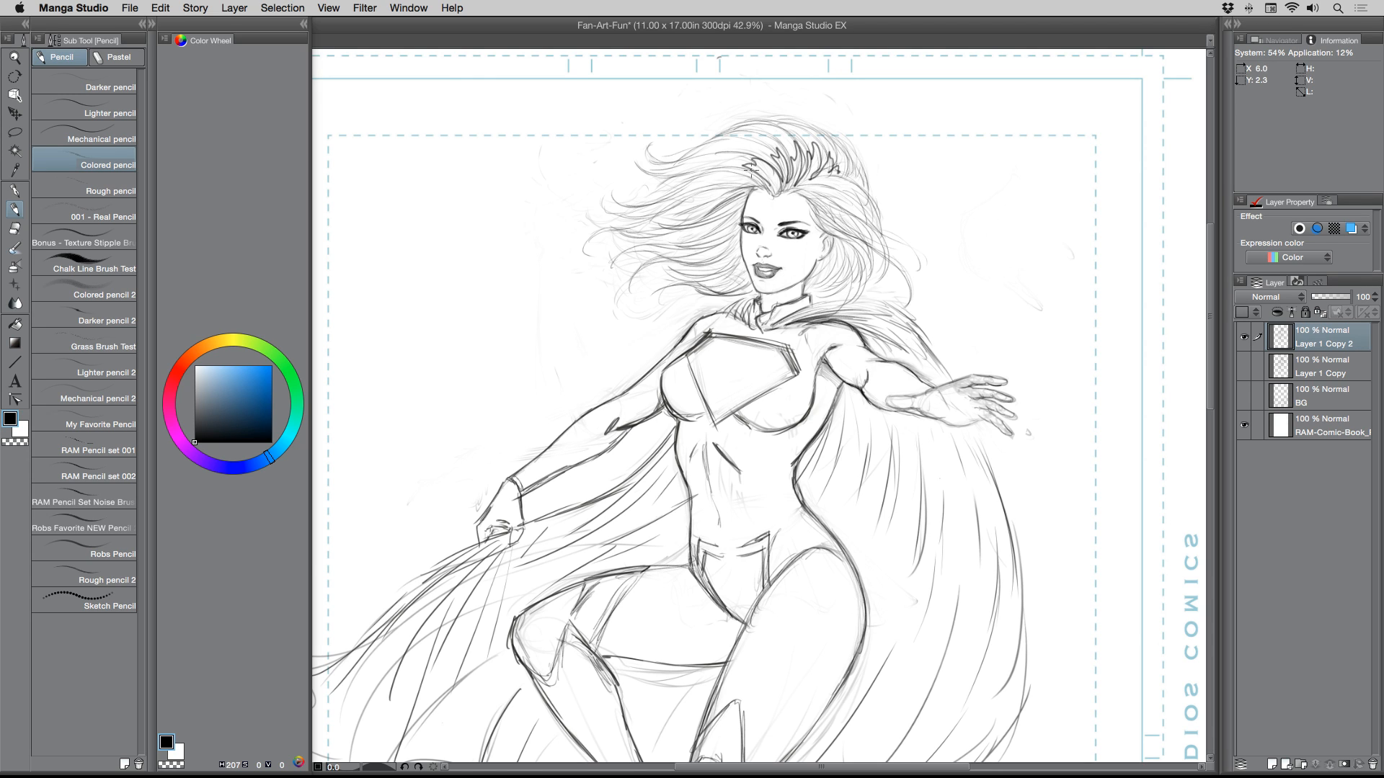
mouse_move(750, 169)
left_mouse_down()
mouse_move(774, 160)
mouse_move(753, 155)
mouse_move(784, 162)
mouse_move(735, 159)
mouse_move(794, 155)
mouse_move(797, 134)
left_mouse_up()
key("super+z")
key("super+z")
key("super+z")
key("super+z")
key("super+z")
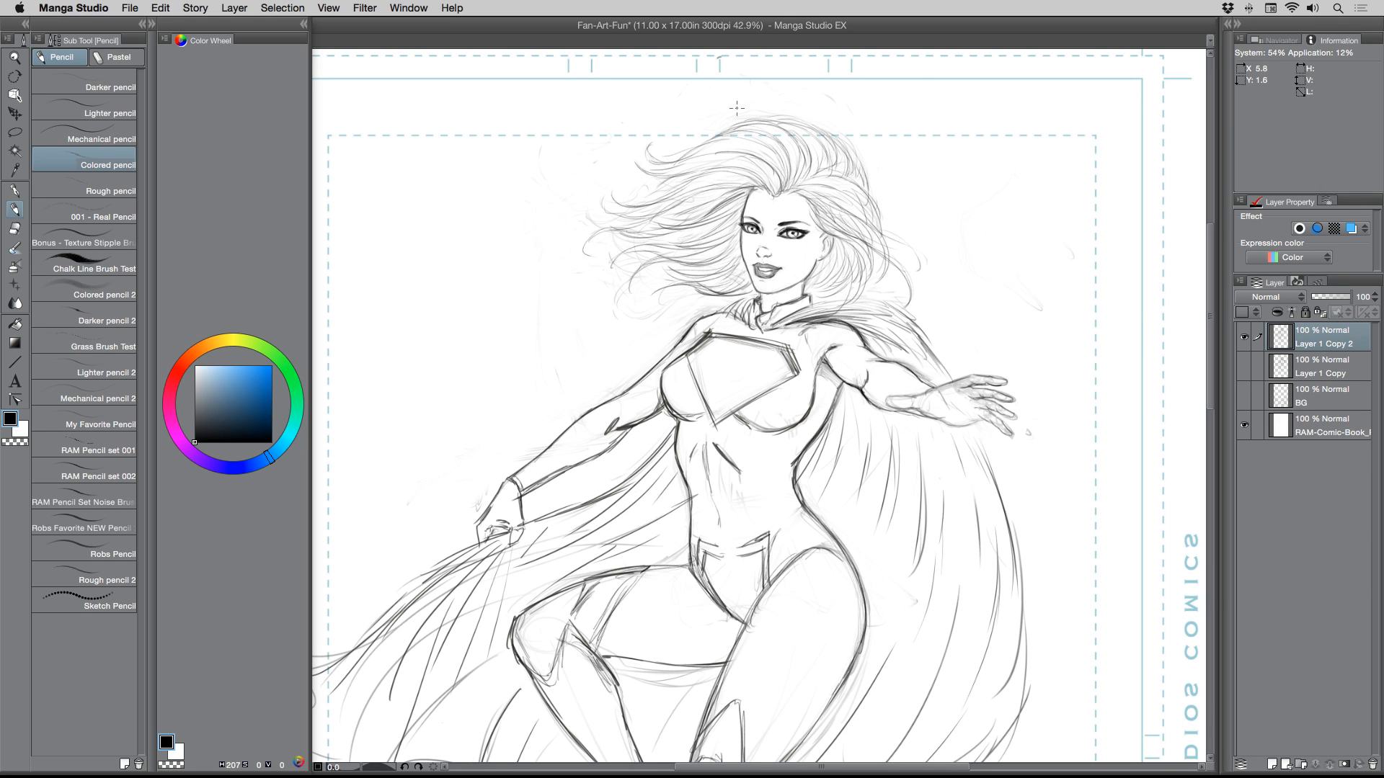
- Redraw the crown's upper contour, add strands sweeping back from the forehead hairline, and undo the last few strokes
mouse_move(731, 132)
left_mouse_down()
mouse_move(784, 128)
mouse_move(772, 126)
mouse_move(830, 165)
mouse_move(793, 128)
mouse_move(865, 188)
left_mouse_up()
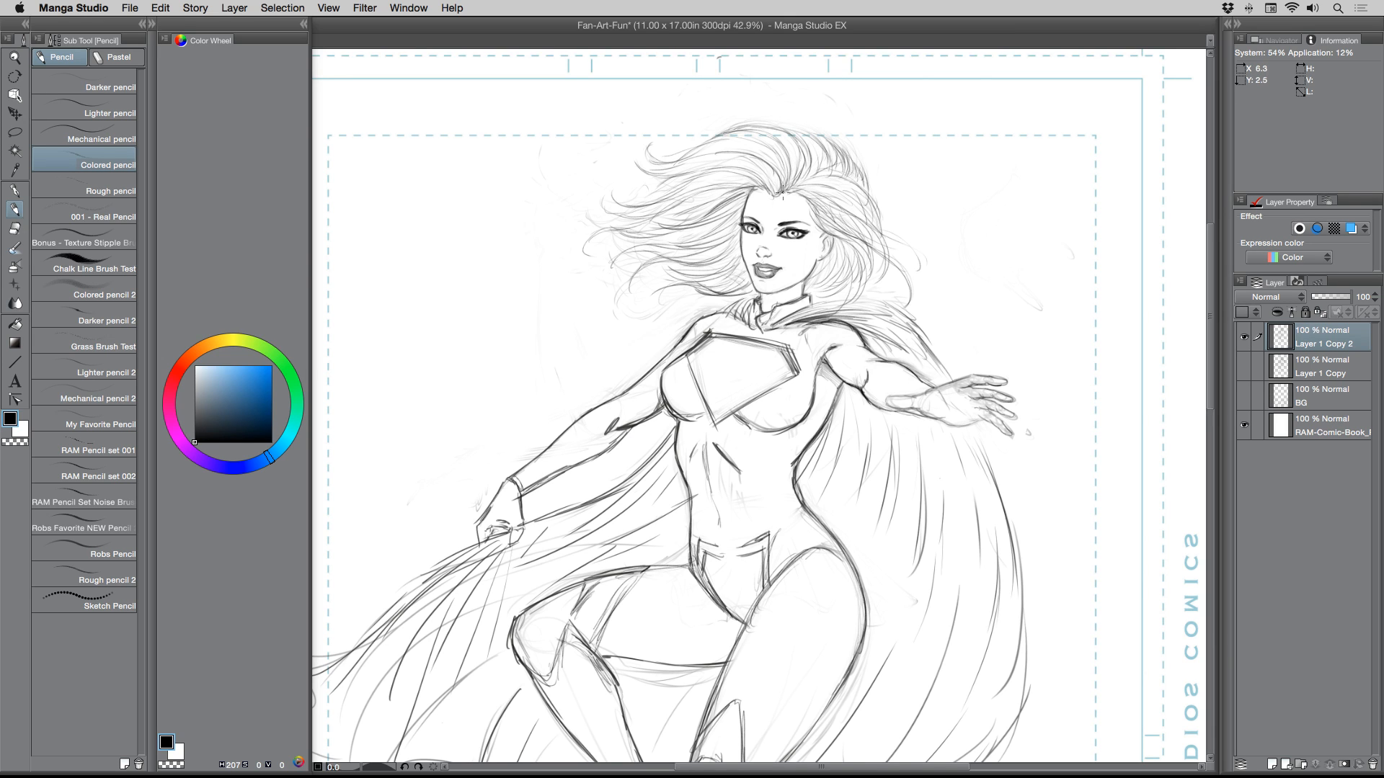
left_click_drag(782, 192, 809, 177)
mouse_move(789, 190)
left_mouse_down()
mouse_move(819, 178)
mouse_move(709, 171)
mouse_move(722, 170)
mouse_move(645, 210)
mouse_move(598, 213)
left_mouse_up()
left_click_drag(697, 226, 651, 245)
mouse_move(744, 177)
left_mouse_down()
mouse_move(715, 185)
mouse_move(680, 246)
left_mouse_up()
mouse_move(759, 188)
left_mouse_down()
mouse_move(723, 184)
mouse_move(693, 202)
mouse_move(704, 194)
left_mouse_up()
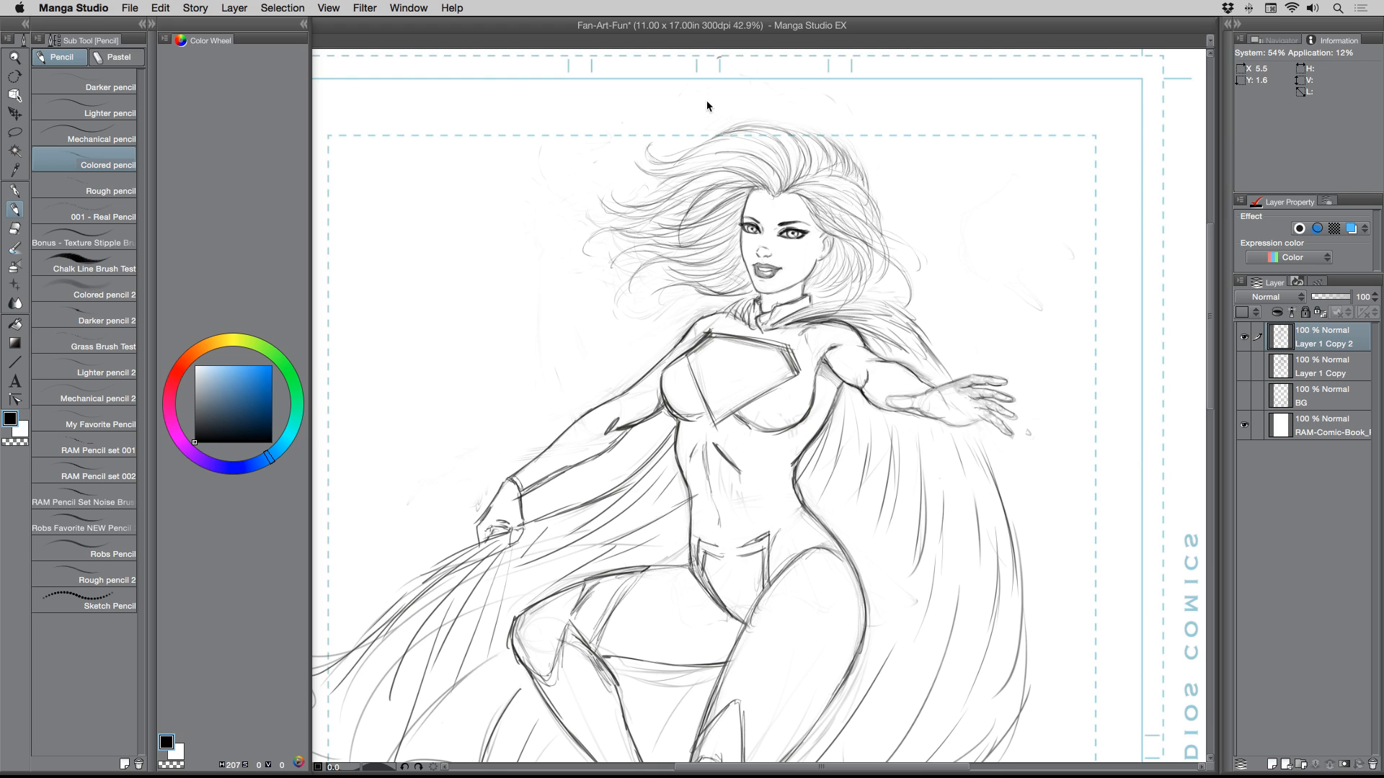
key("super+z")
key("super+z")
key("super+z")
key("super+z")
- Draw a pointed buckle at the centre of the belt and reinforce the outline of the chest emblem
mouse_move(717, 548)
left_mouse_down()
mouse_move(732, 538)
mouse_move(731, 562)
mouse_move(717, 555)
mouse_move(741, 541)
mouse_move(719, 558)
mouse_move(728, 565)
left_mouse_up()
left_click_drag(709, 545, 717, 539)
mouse_move(798, 369)
left_mouse_down()
mouse_move(722, 425)
mouse_move(685, 357)
left_mouse_up()
left_click_drag(714, 417, 693, 338)
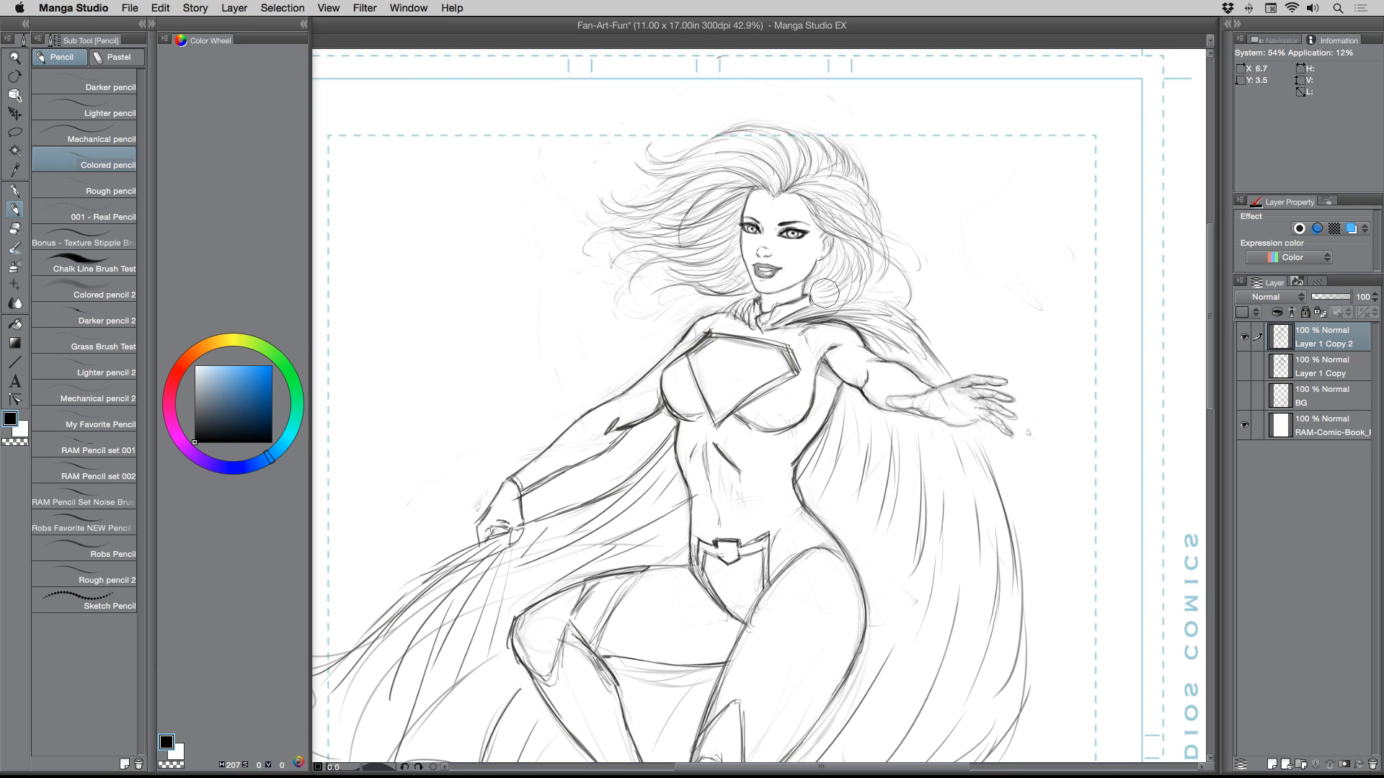
mouse_move(801, 376)
left_mouse_down()
mouse_move(756, 404)
mouse_move(791, 355)
left_mouse_up()
- Move the revised figure down and to the right on the page, and show the Layer 1 Copy figure for comparison
left_click(16, 55)
left_click_drag(548, 286, 628, 323)
left_click_drag(587, 336, 573, 342)
left_click_drag(566, 409, 603, 395)
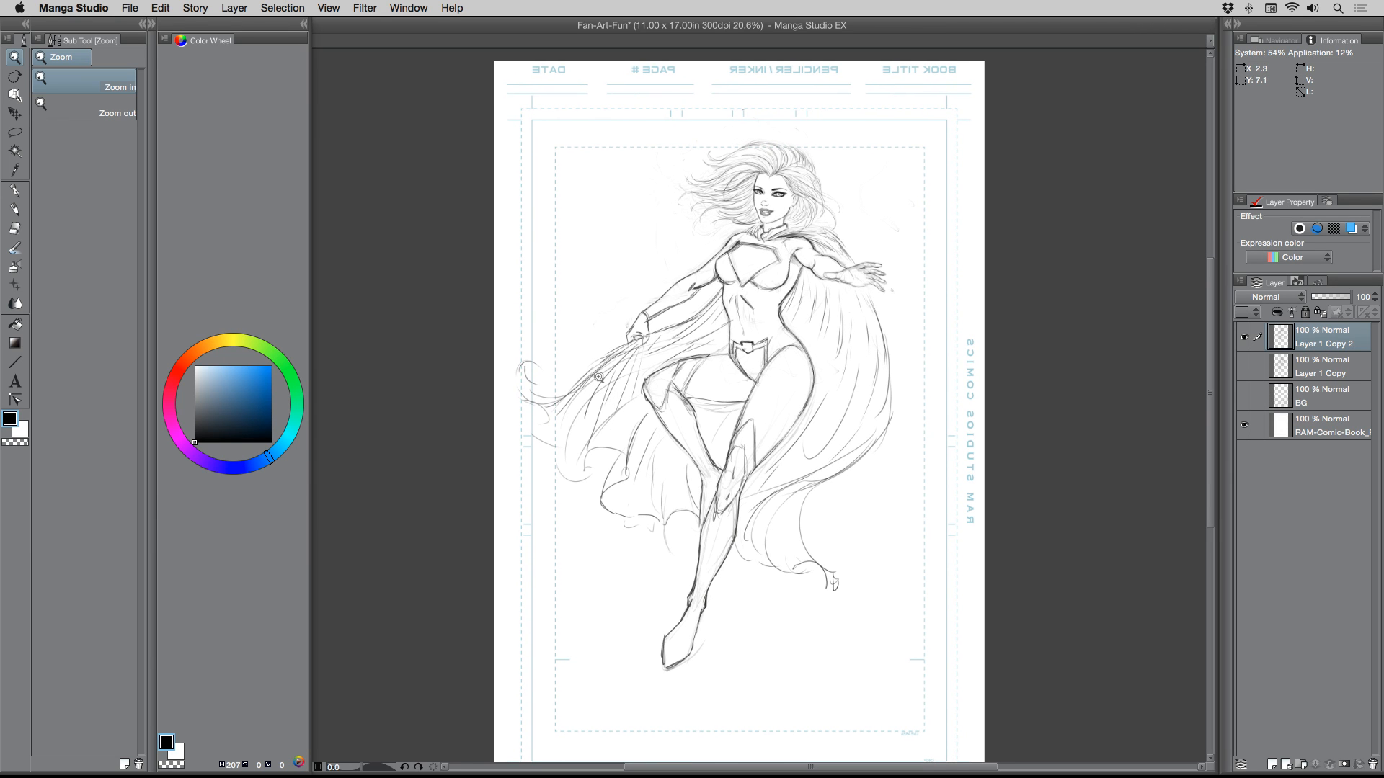
left_click(15, 113)
left_click_drag(686, 323, 742, 423)
left_click_drag(554, 349, 528, 264)
left_click_drag(706, 366, 720, 380)
left_click(1244, 366)
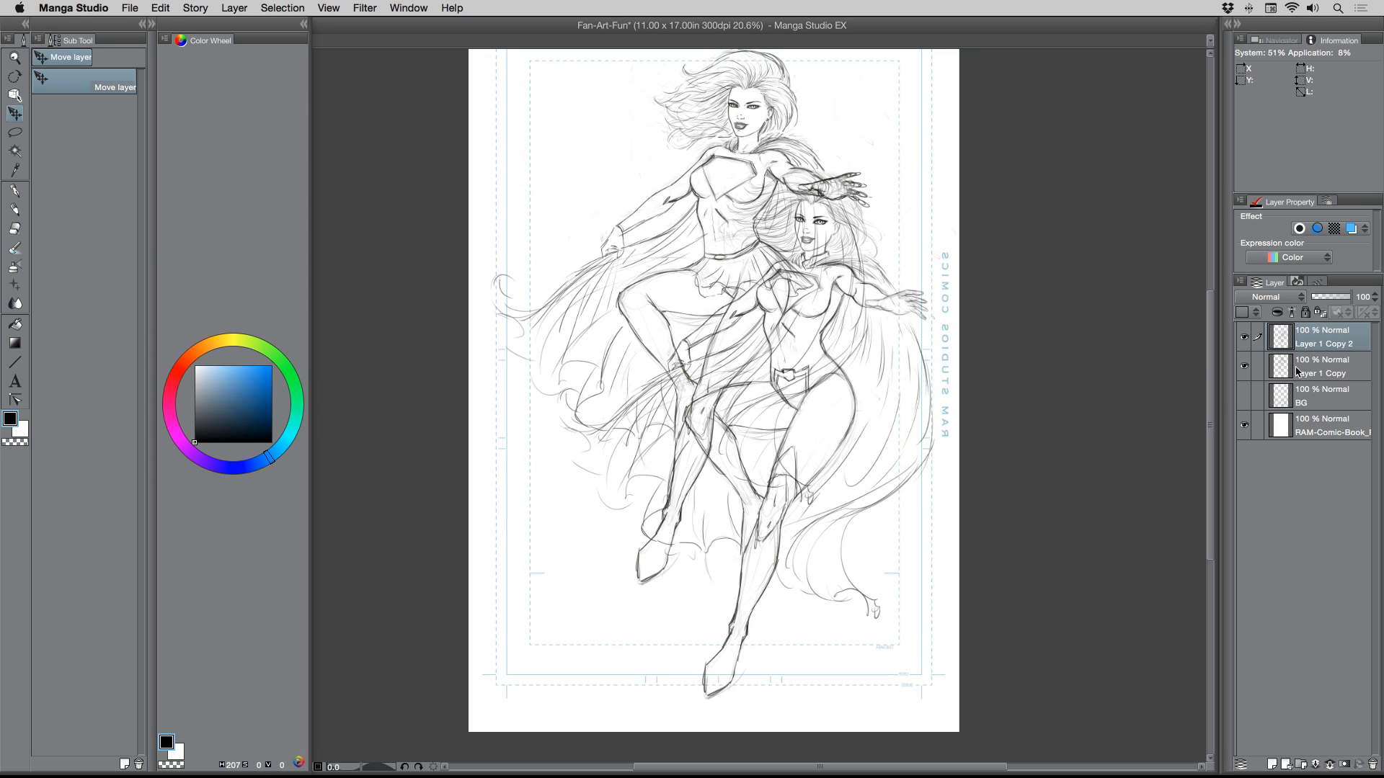
- Scale down the figure on Layer 1 Copy and move it to the page's upper-left corner, clear of the revised figure
left_click(1297, 371)
left_click_drag(691, 326, 715, 419)
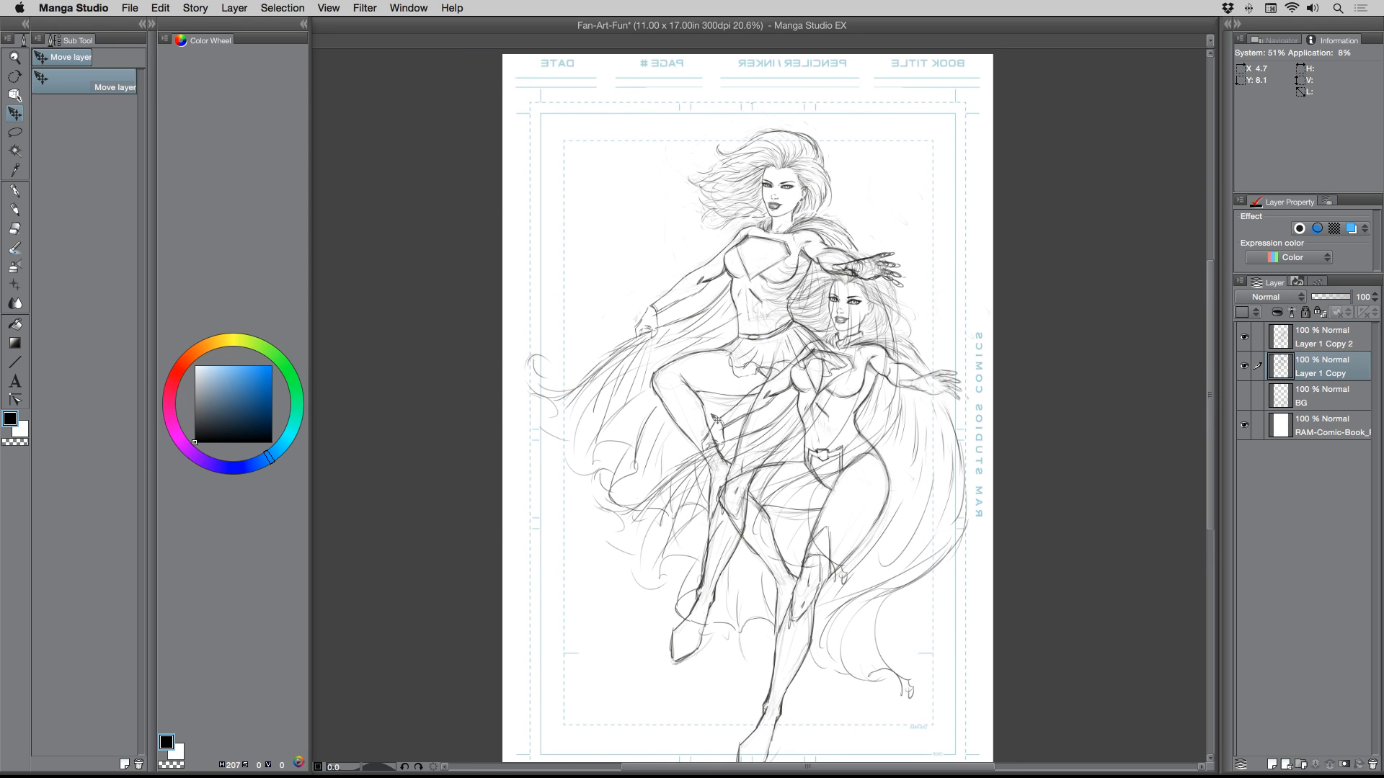
key("super+t")
left_click_drag(525, 102, 605, 218)
left_click_drag(757, 341, 639, 203)
left_click_drag(571, 177, 557, 153)
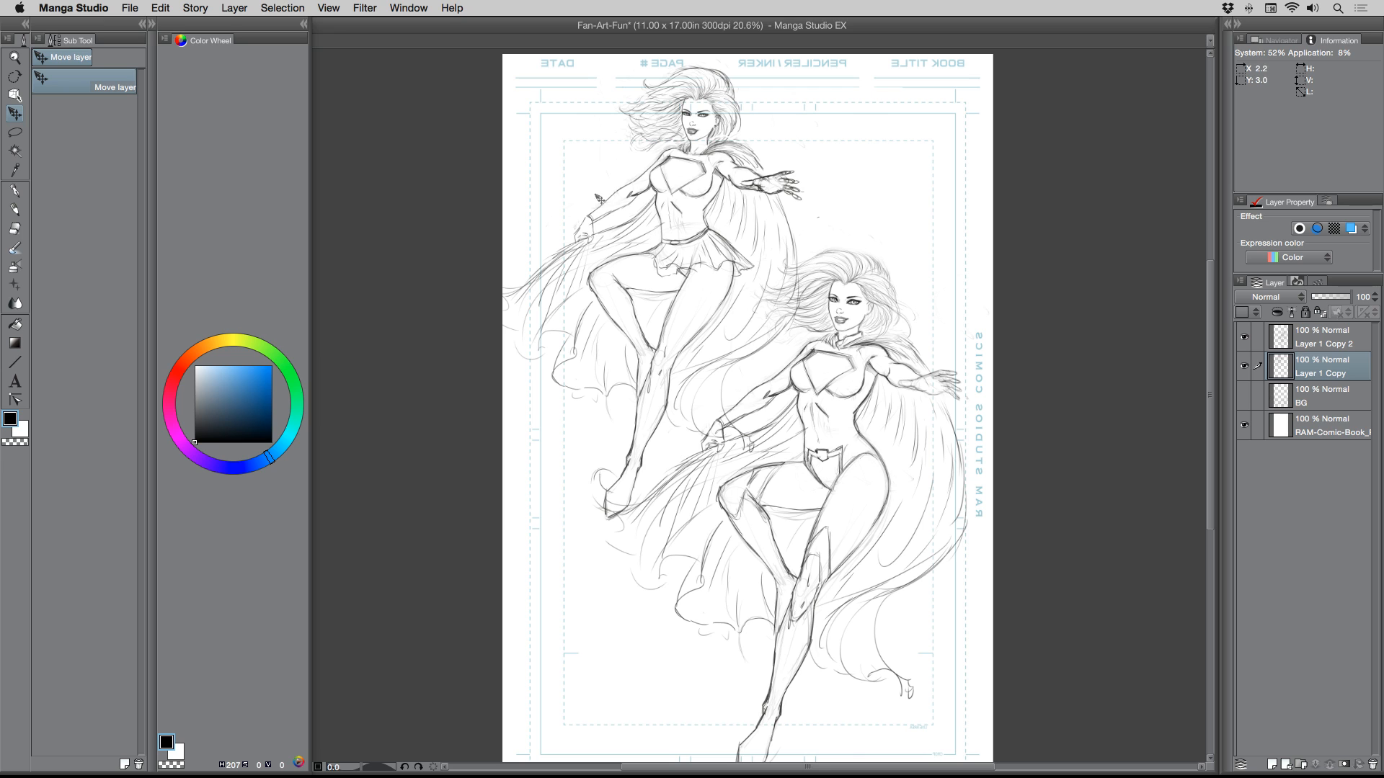
left_click_drag(600, 242, 644, 271)
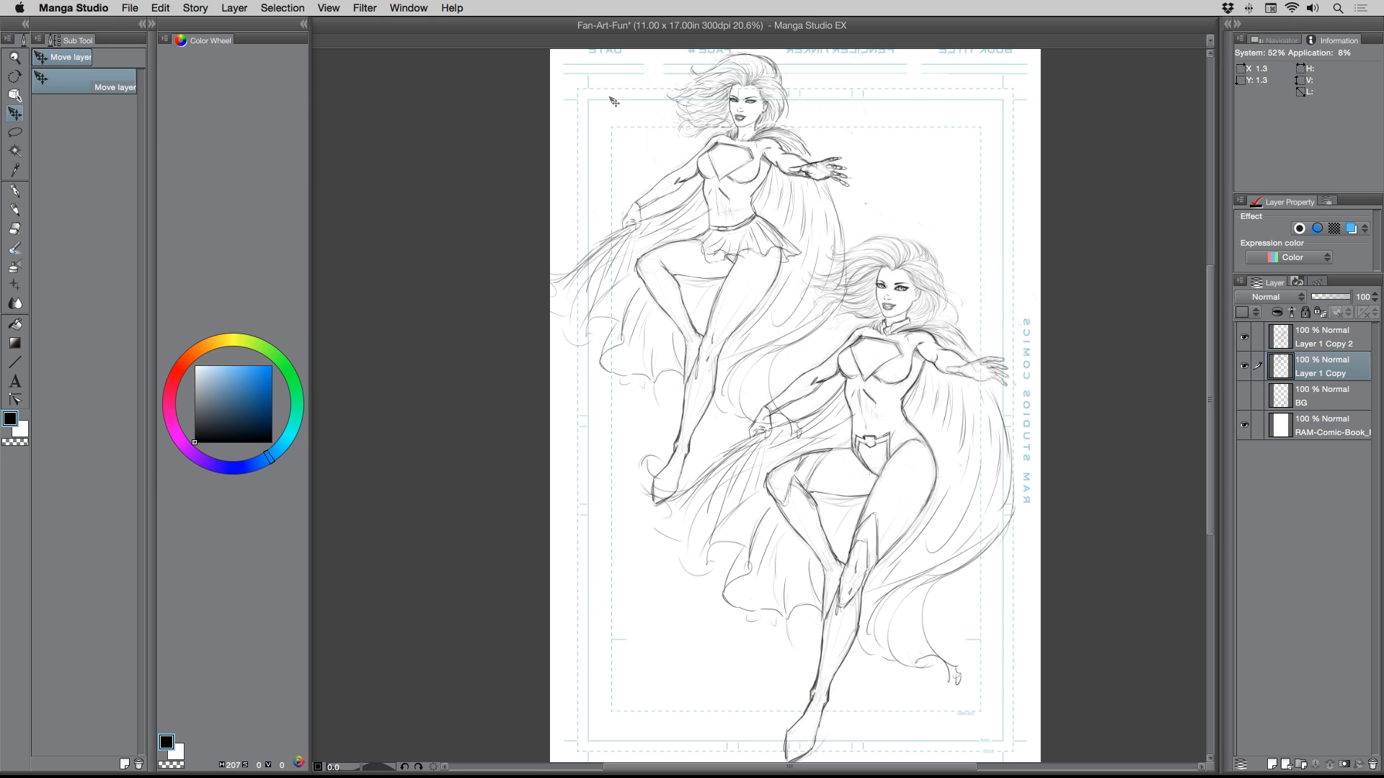
- Shrink the Layer 1 Copy figure slightly more and nudge it up and to the left
key("super+t")
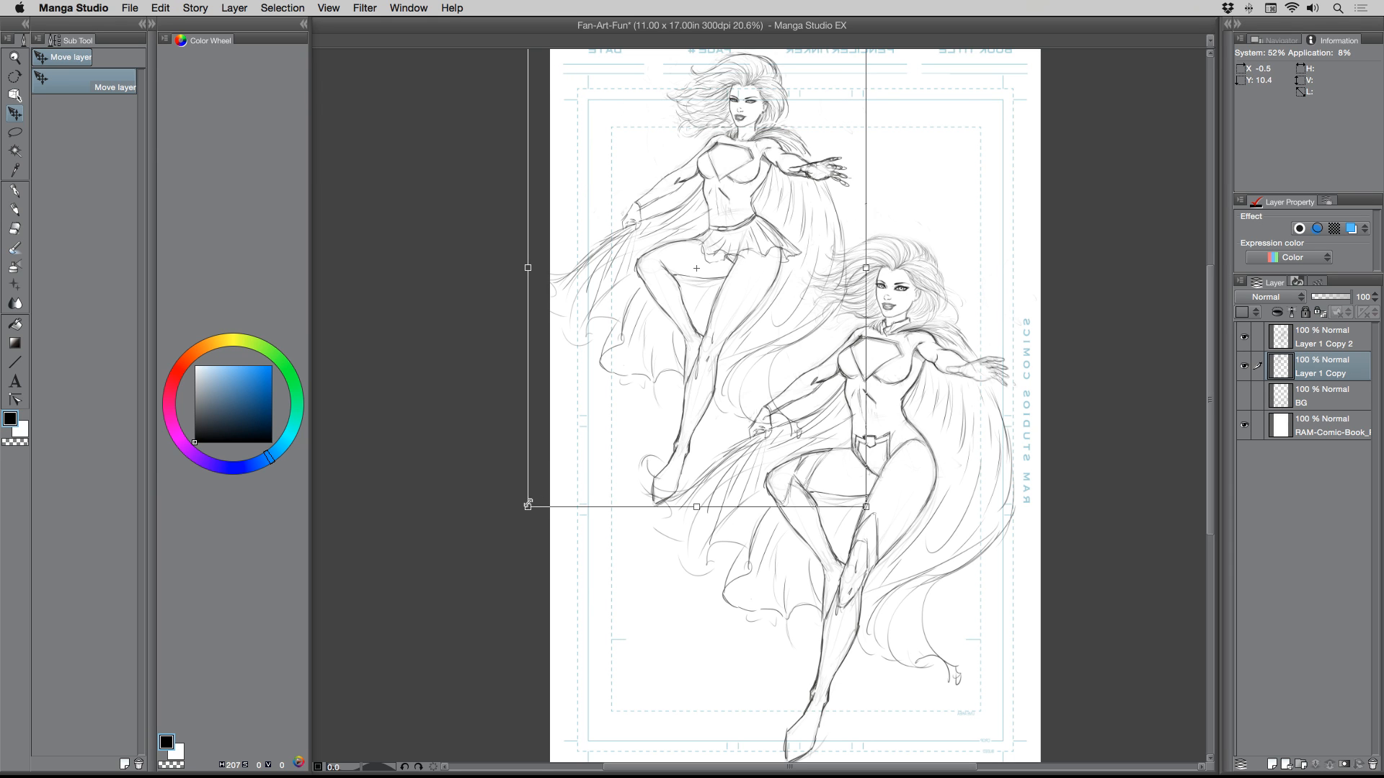
left_click_drag(529, 506, 539, 489)
left_click_drag(688, 288, 674, 279)
key("Return")
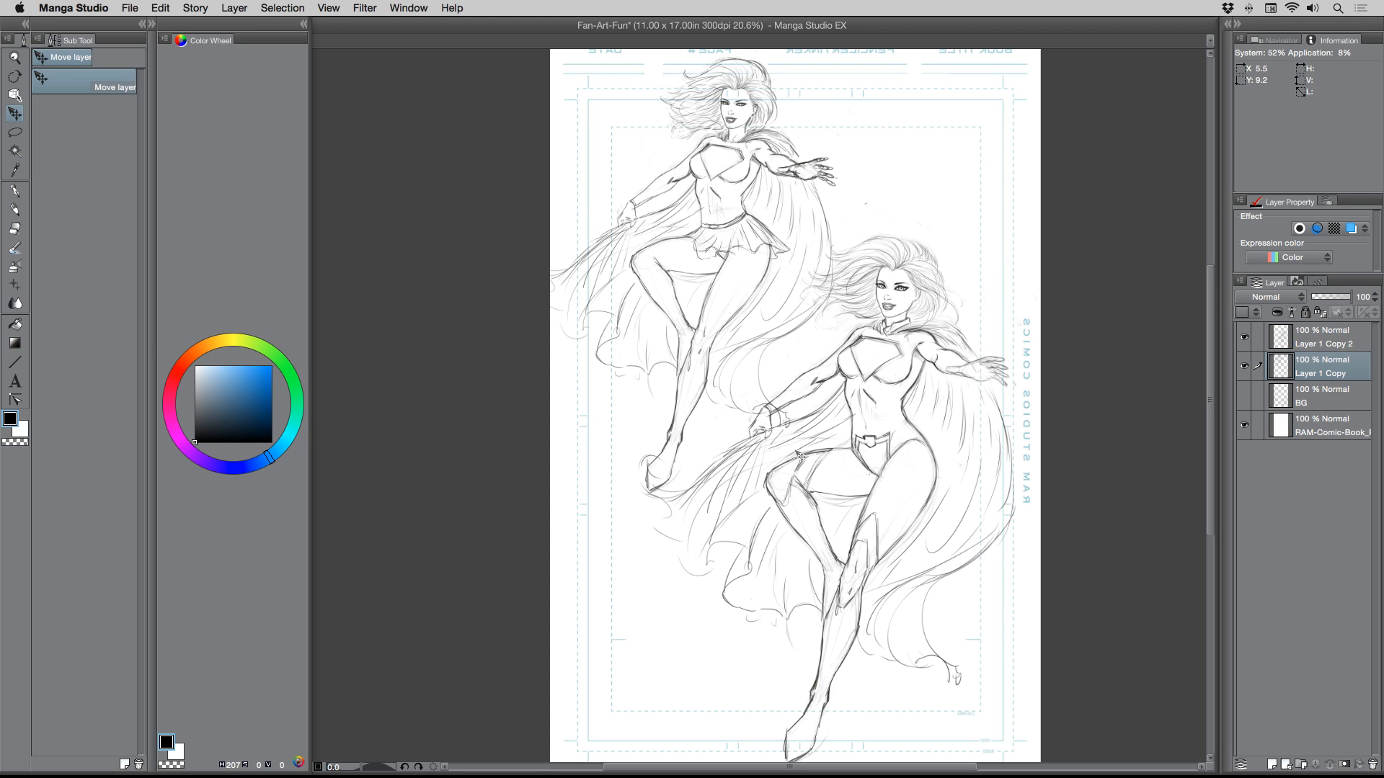
- Hide Layer 1 Copy and make the visible Layer 1 Copy 2 the active layer
left_click(1245, 366)
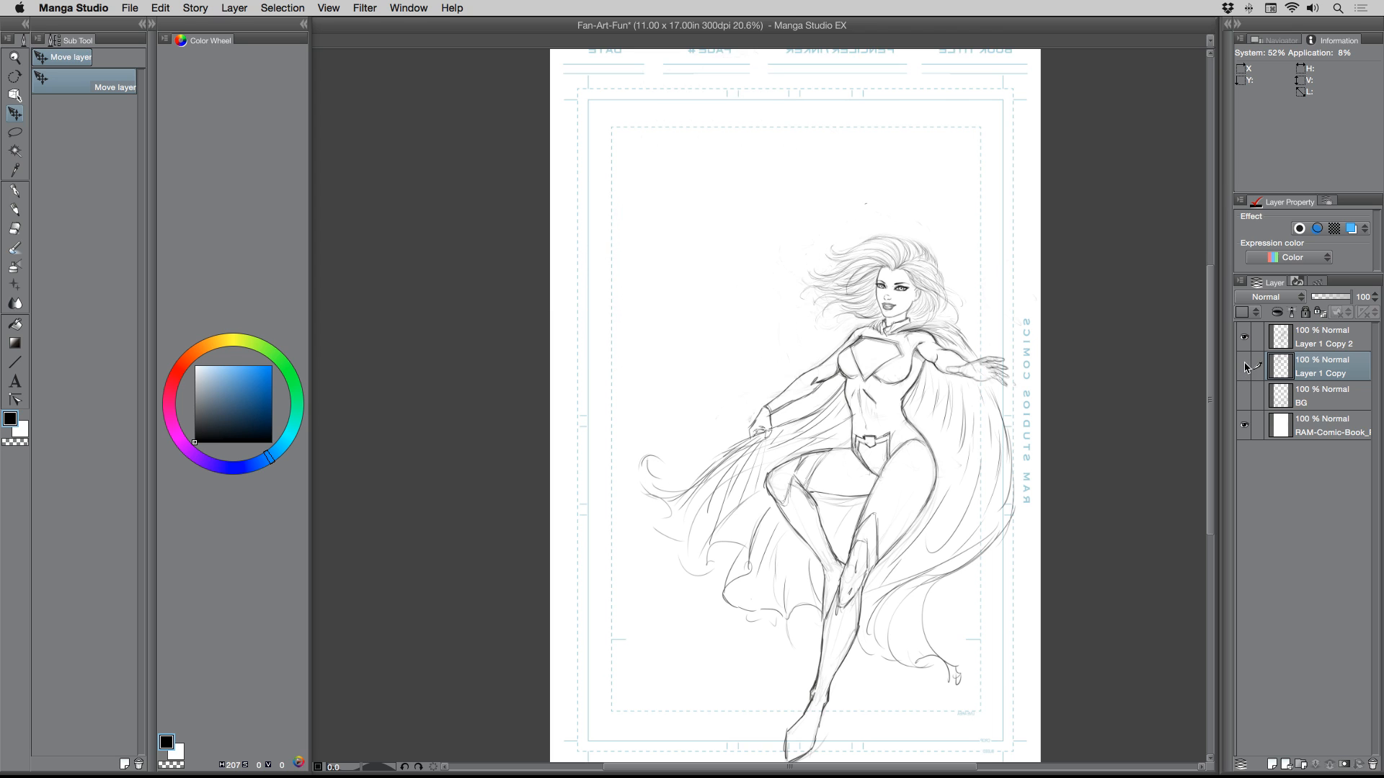
left_click(1244, 338)
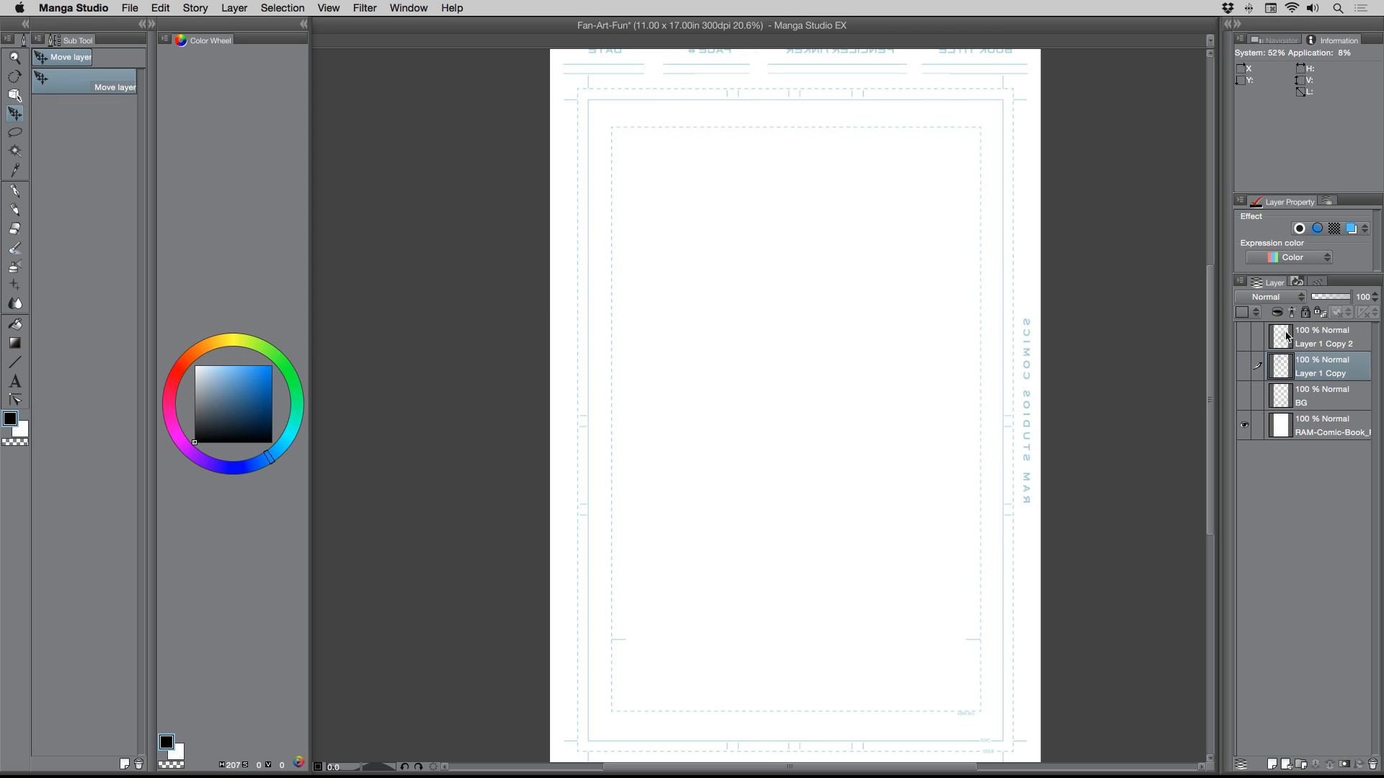
left_click(1245, 337)
left_click(1301, 343)
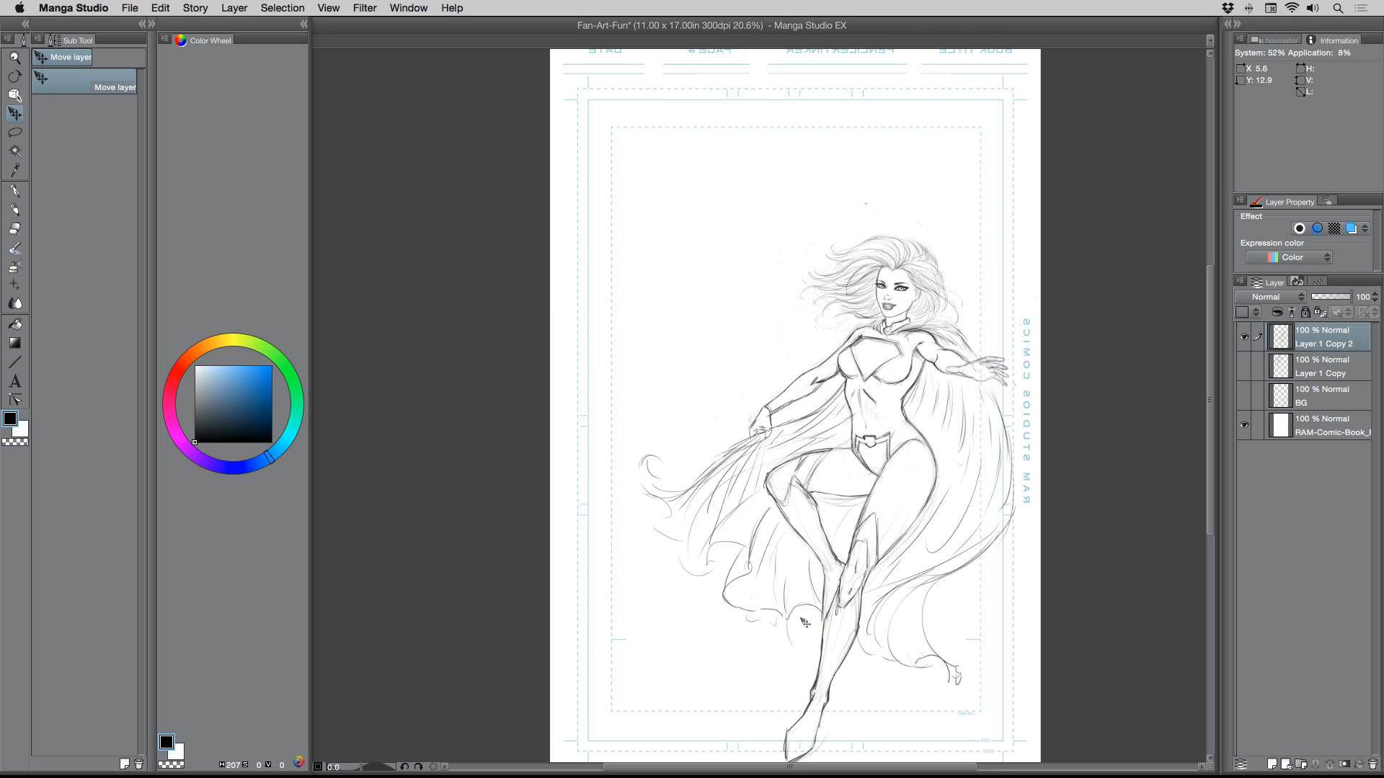
- Lasso the bent leg from the hip to below the crossing point, lift it onto a new layer, and clear the selection
left_click_drag(805, 622, 863, 557)
left_click(14, 58)
left_click_drag(724, 420, 747, 432)
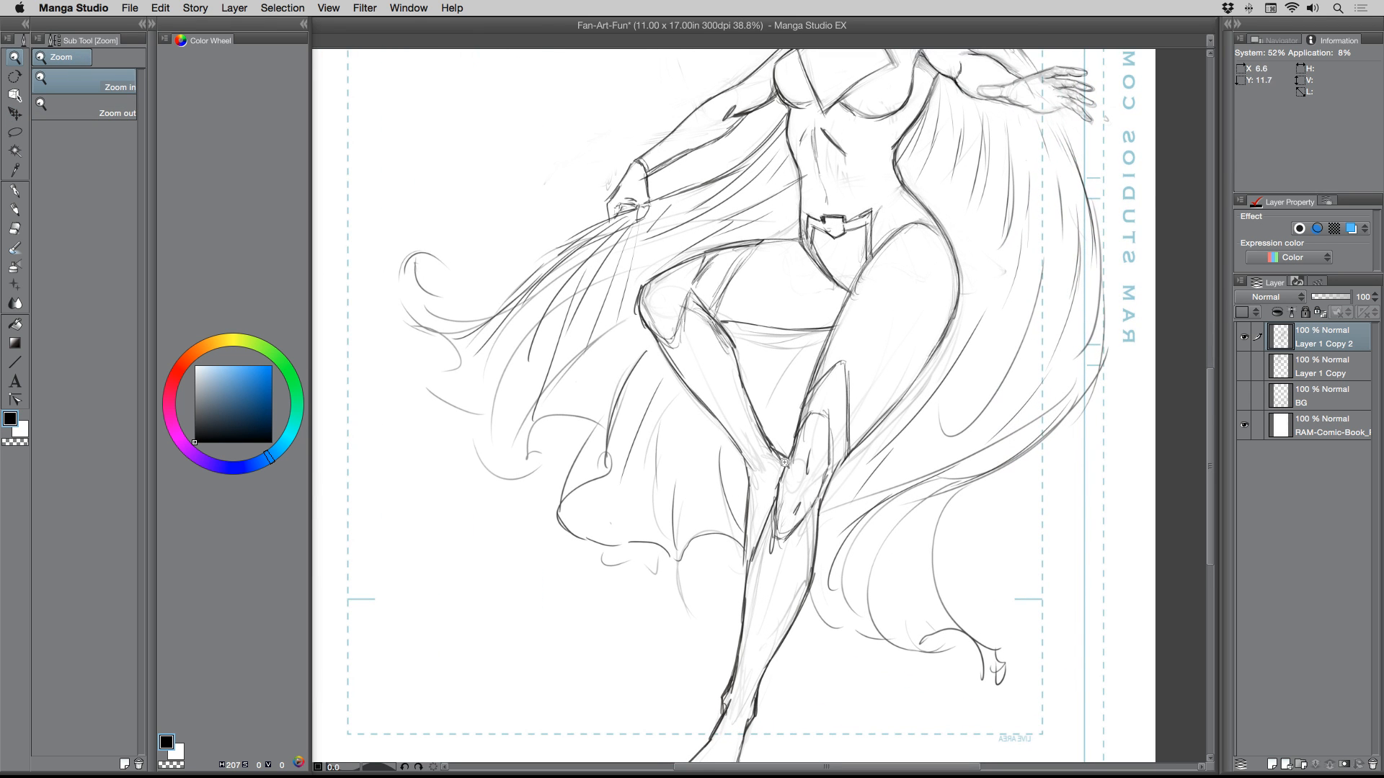
left_click(15, 131)
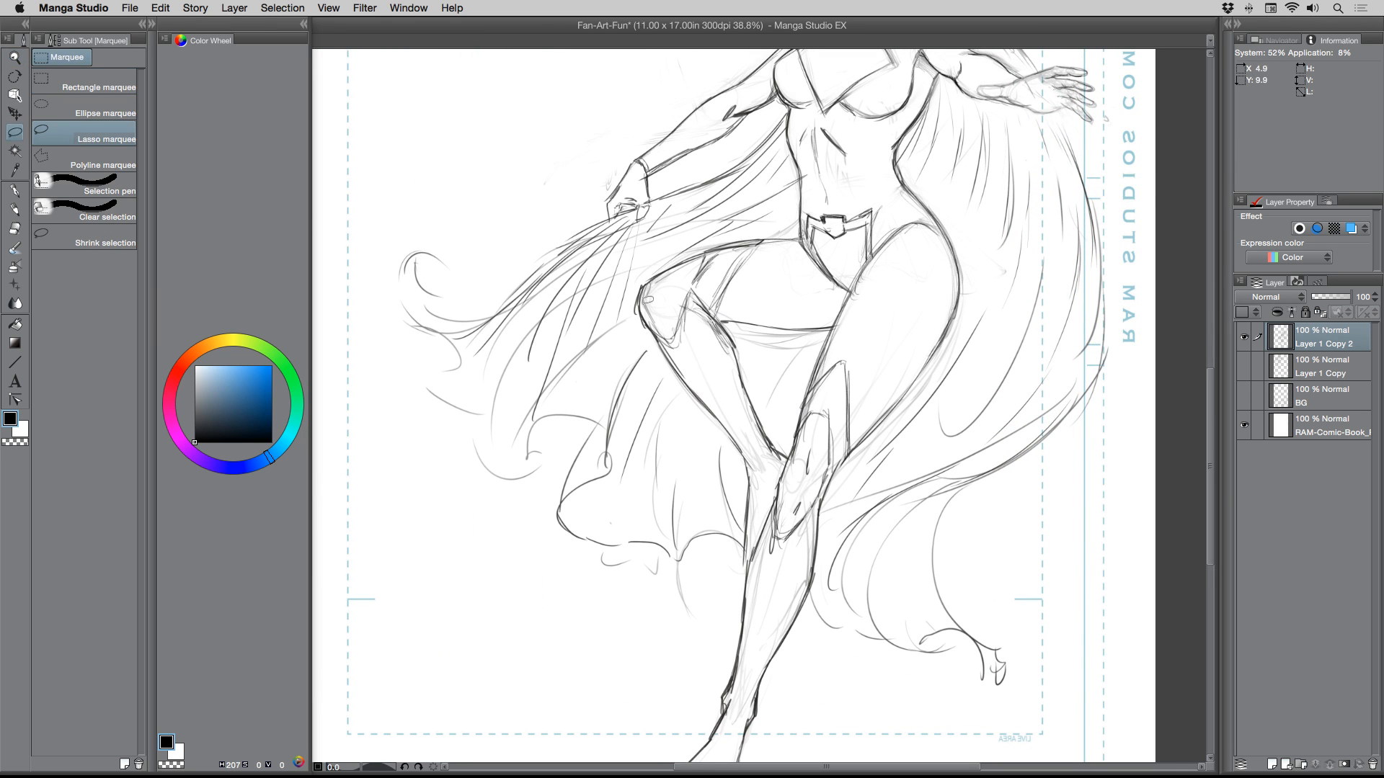
mouse_move(641, 332)
left_mouse_down()
mouse_move(689, 255)
mouse_move(799, 234)
mouse_move(834, 272)
mouse_move(845, 299)
mouse_move(764, 410)
mouse_move(789, 454)
mouse_move(775, 509)
mouse_move(740, 537)
mouse_move(698, 412)
mouse_move(637, 305)
left_mouse_up()
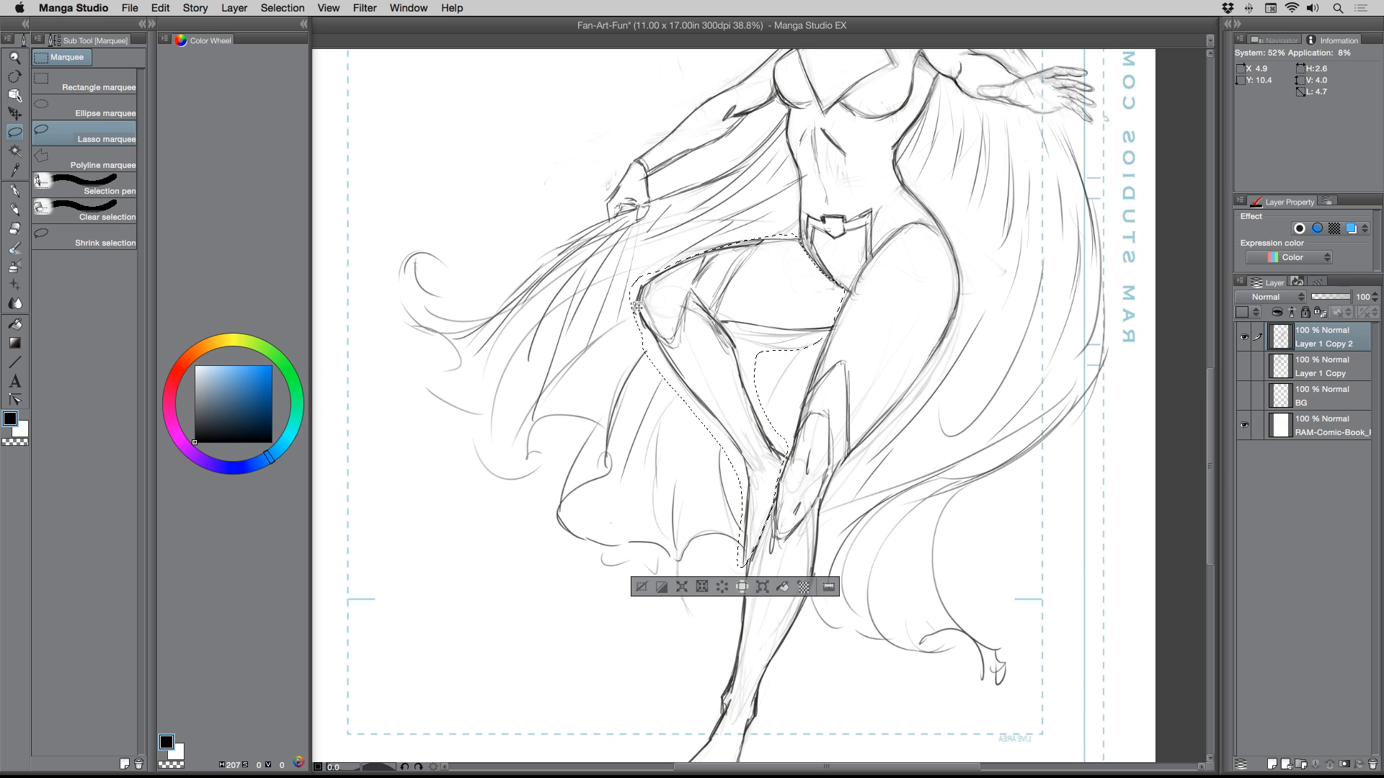
key("super+c")
key("super+v")
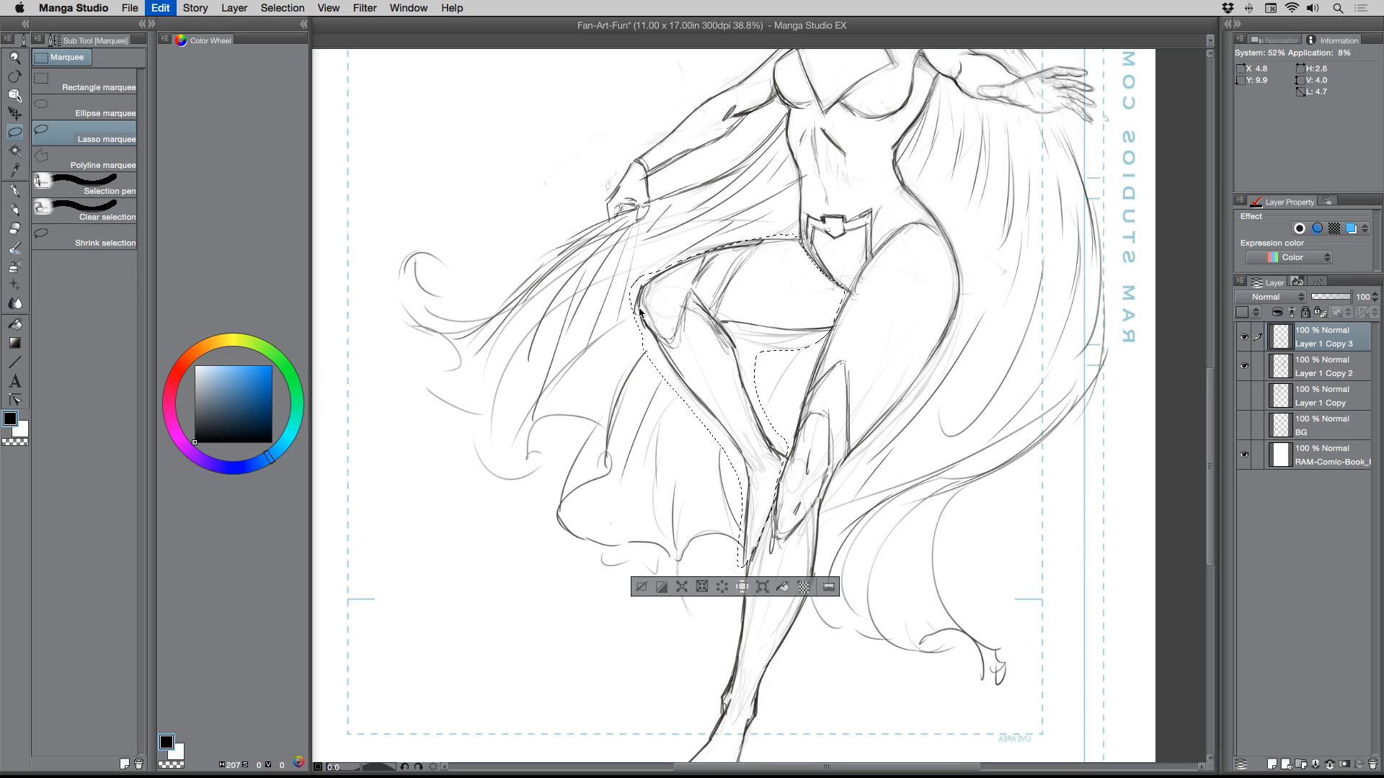
left_click(641, 587)
- Rotate the separated bent leg slightly counterclockwise and shift it so its lower part crosses behind the standing leg
key("super+t")
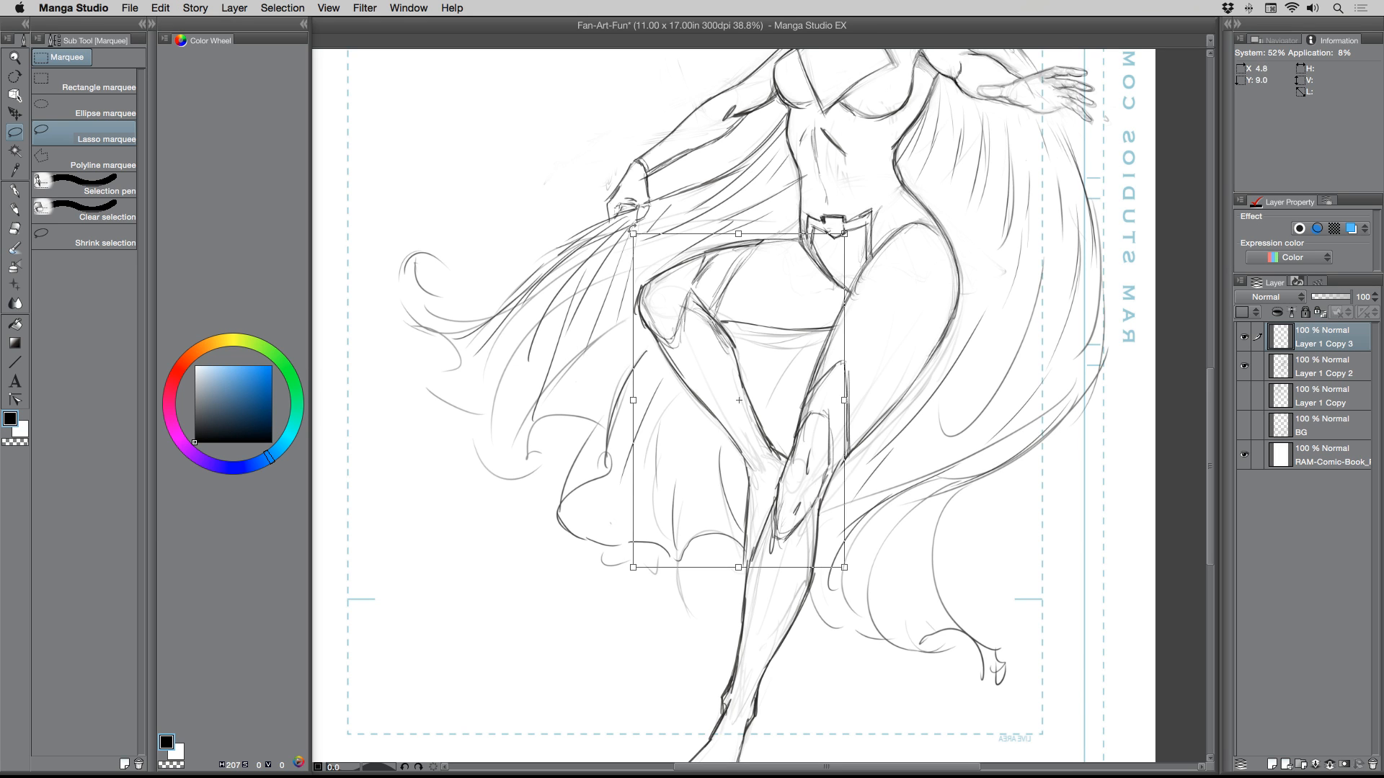
mouse_move(593, 207)
left_mouse_down()
mouse_move(591, 233)
mouse_move(647, 267)
mouse_move(560, 227)
left_mouse_up()
left_click_drag(674, 276, 699, 309)
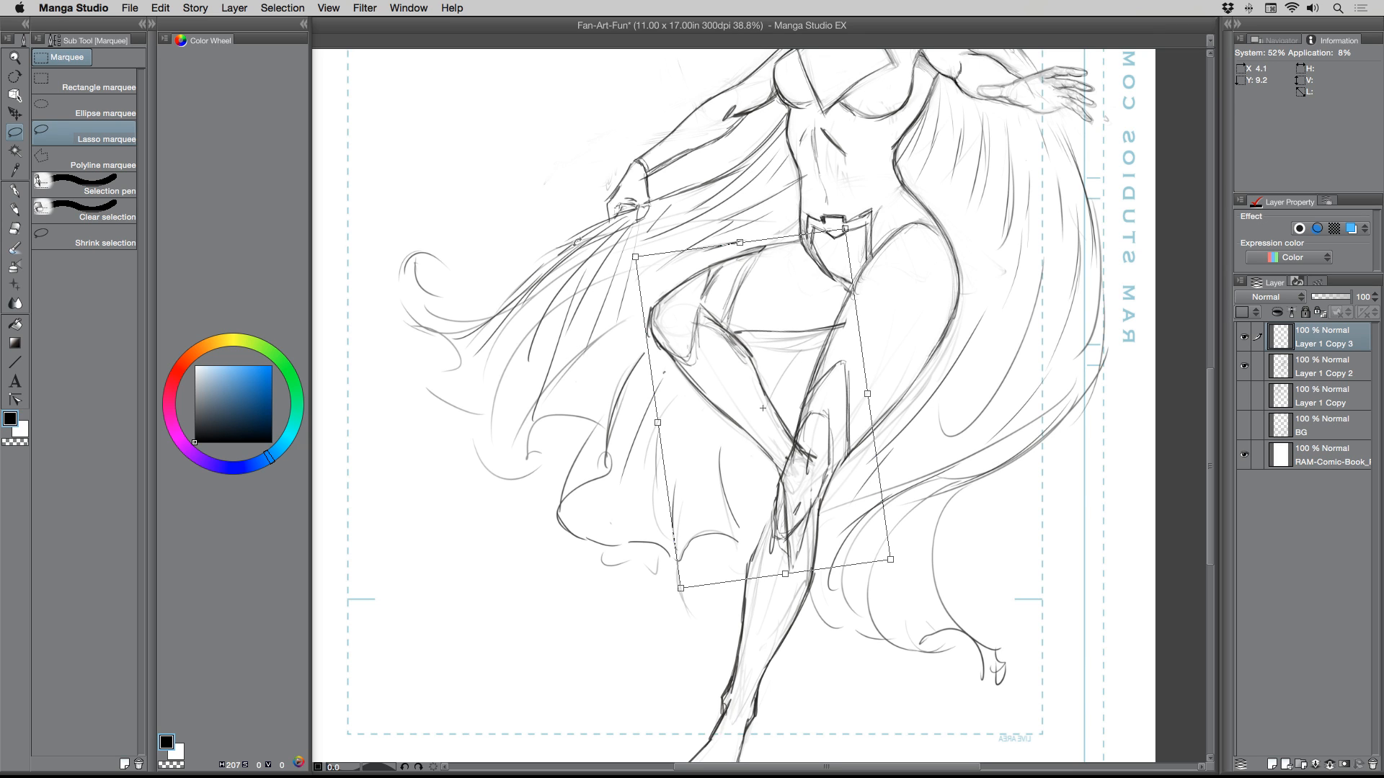
left_click_drag(577, 242, 574, 244)
left_click_drag(695, 305, 695, 304)
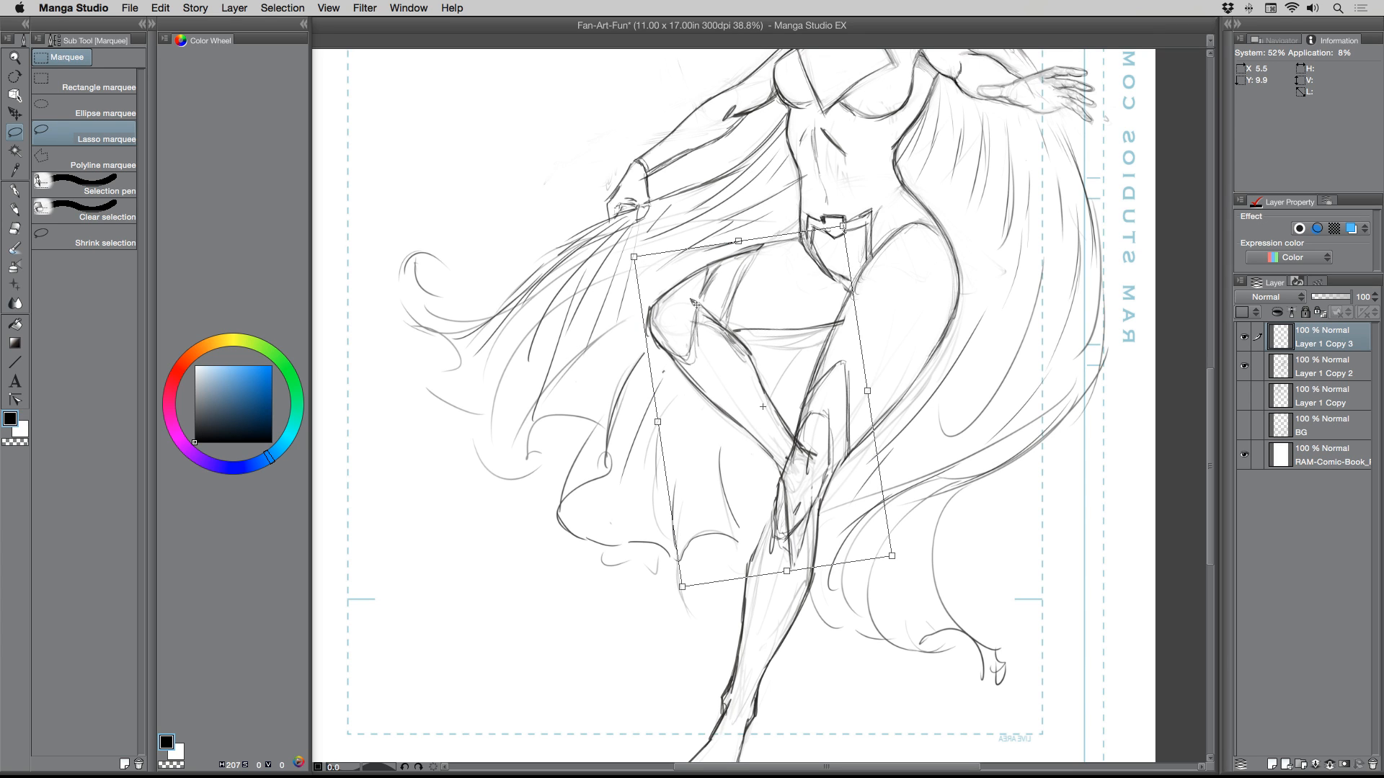
key("Return")
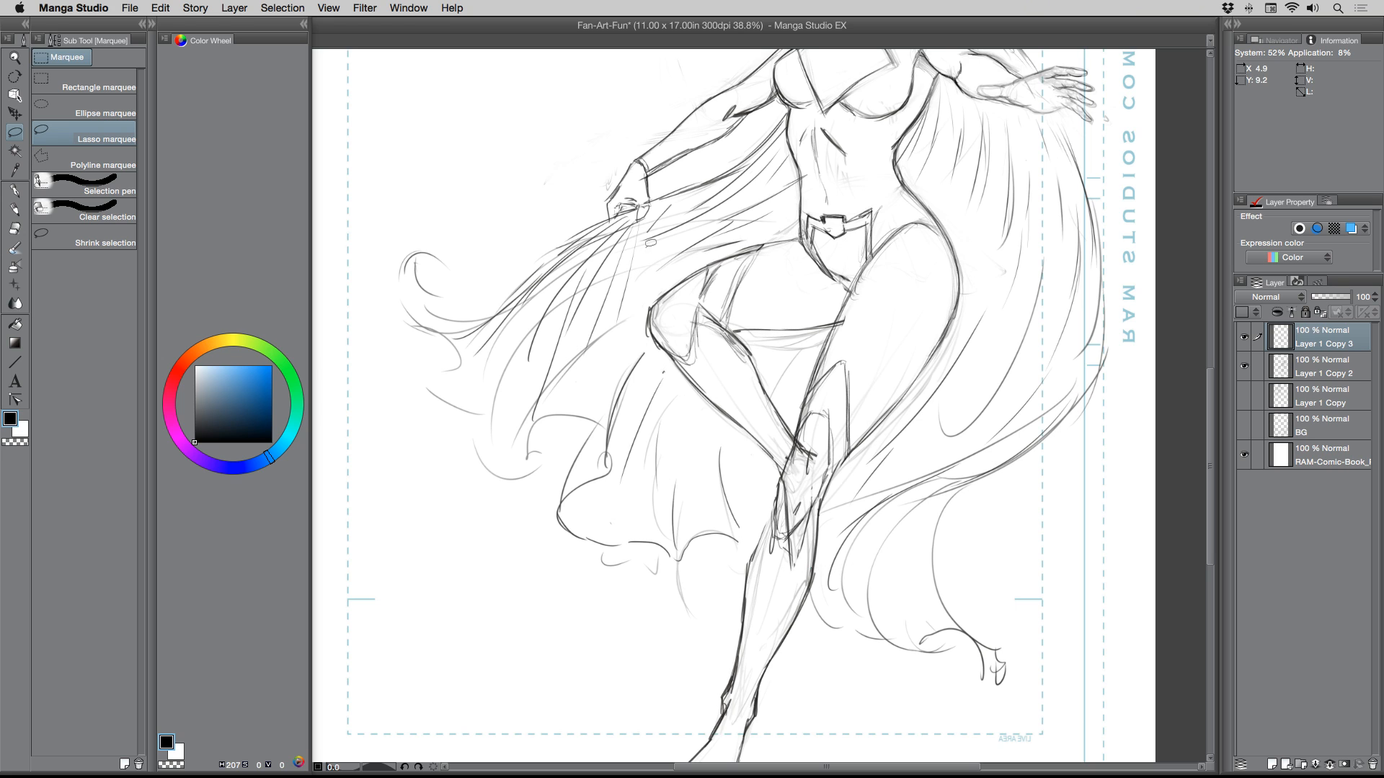
- Erase the bent leg's stray lines where they overlap the standing leg's knee
scroll(513, 321, "right", 5)
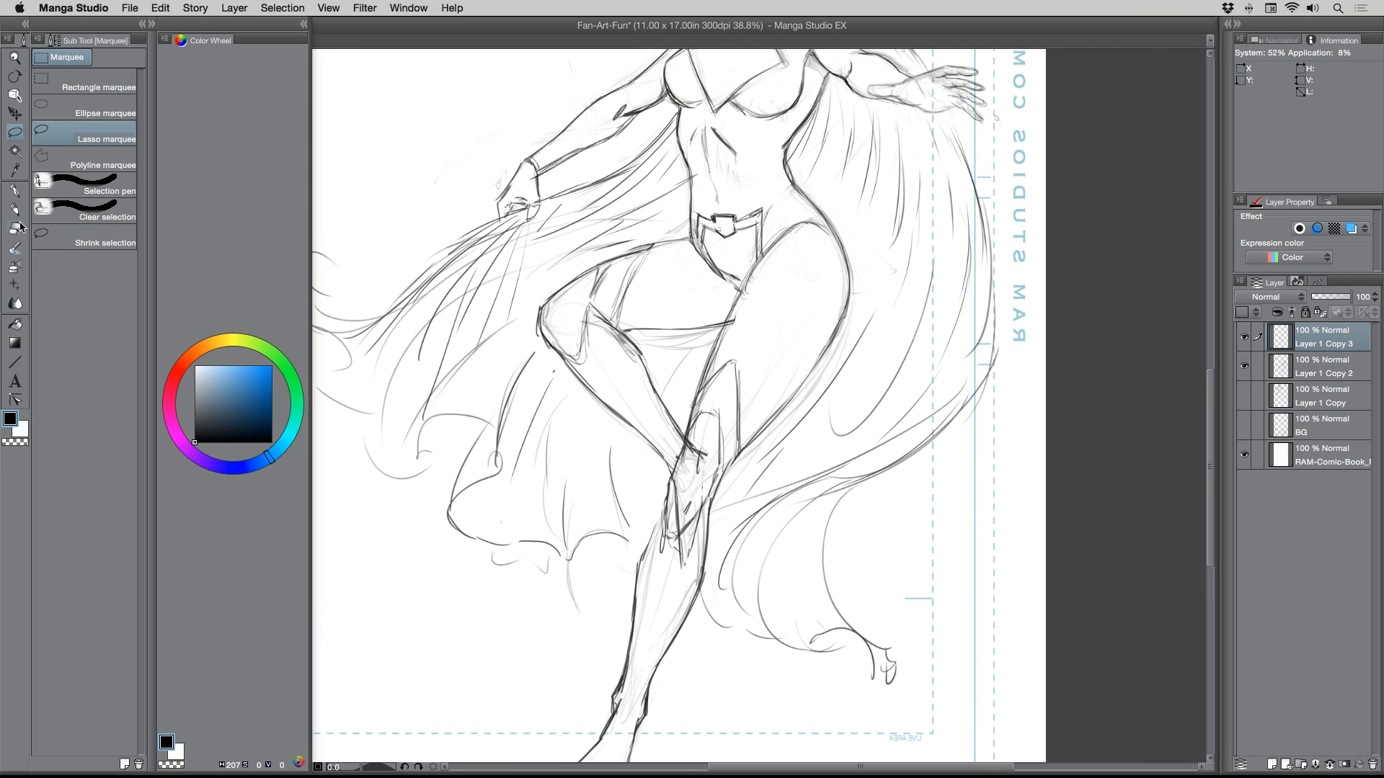
left_click(14, 228)
mouse_move(691, 446)
left_mouse_down()
mouse_move(682, 549)
mouse_move(697, 501)
mouse_move(677, 565)
mouse_move(702, 461)
mouse_move(671, 528)
mouse_move(676, 469)
left_mouse_up()
- Pencil in the bent leg's ankle and pointed foot emerging behind the standing leg, and darken its outline
left_click(14, 209)
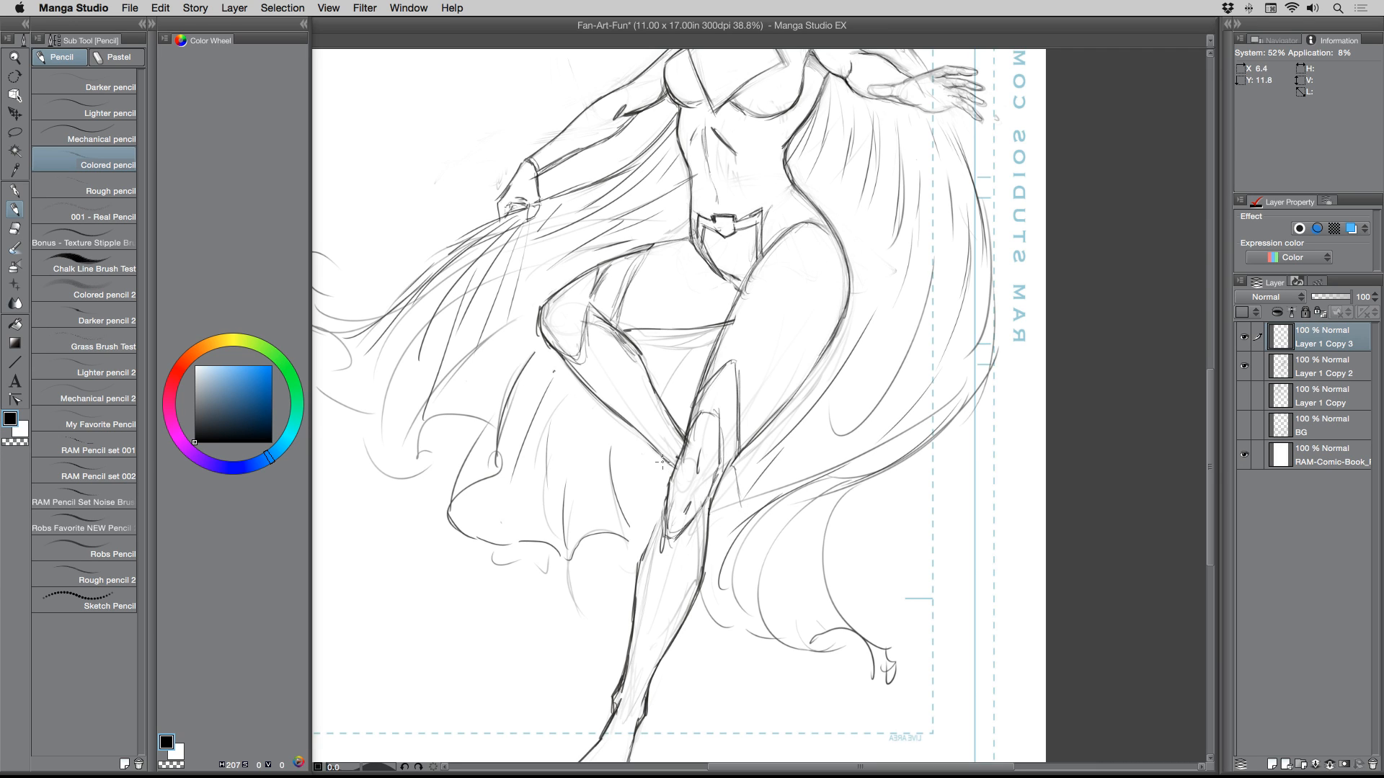
mouse_move(711, 515)
left_mouse_down()
mouse_move(751, 588)
mouse_move(758, 544)
mouse_move(753, 578)
mouse_move(755, 531)
mouse_move(729, 464)
mouse_move(745, 470)
mouse_move(747, 590)
left_mouse_up()
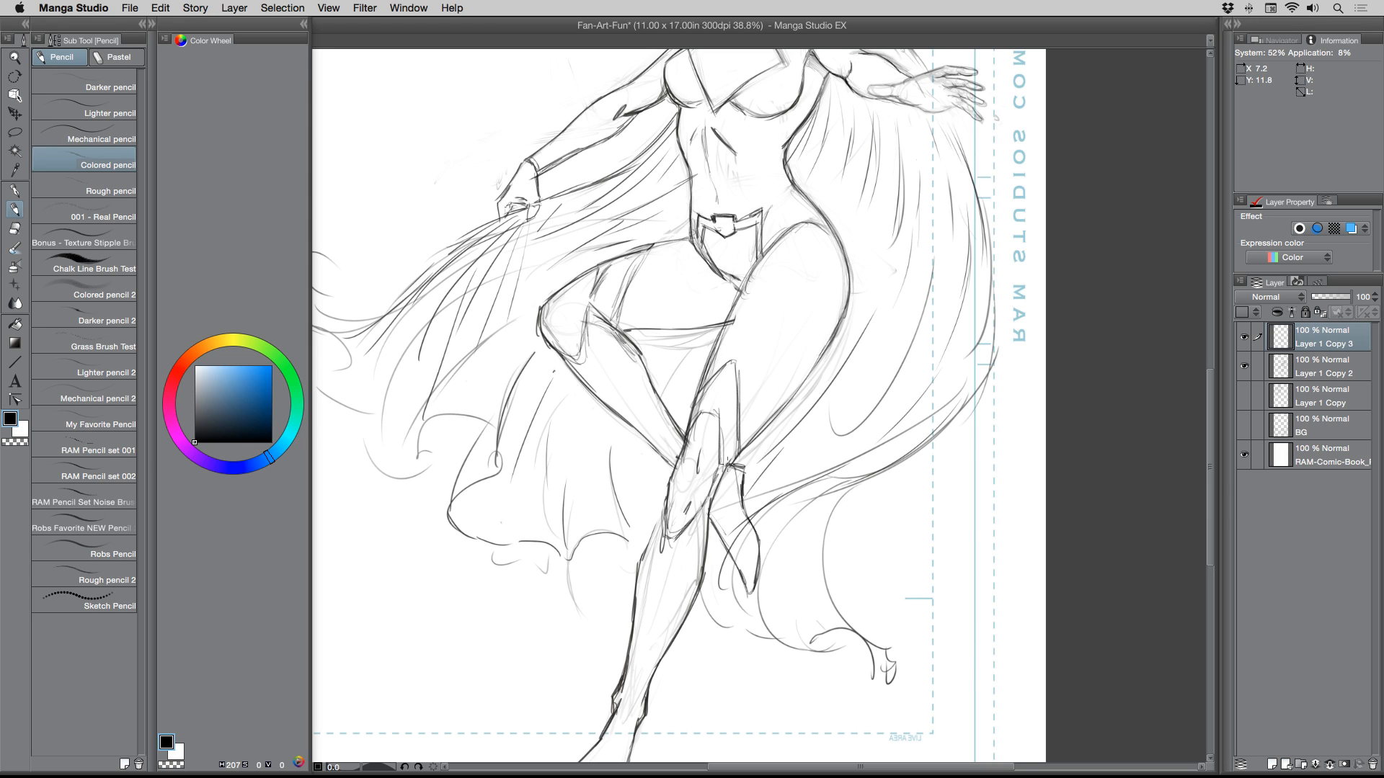
left_click_drag(746, 469, 743, 503)
left_click_drag(762, 552, 756, 579)
left_click_drag(731, 466, 745, 469)
left_click_drag(738, 567, 750, 555)
- Refine the contour of the bent leg's calf between knee and crossing point, and get the pencil ready at full-figure view
mouse_move(637, 355)
left_mouse_down()
mouse_move(681, 429)
mouse_move(612, 333)
left_mouse_up()
left_click_drag(649, 381, 668, 425)
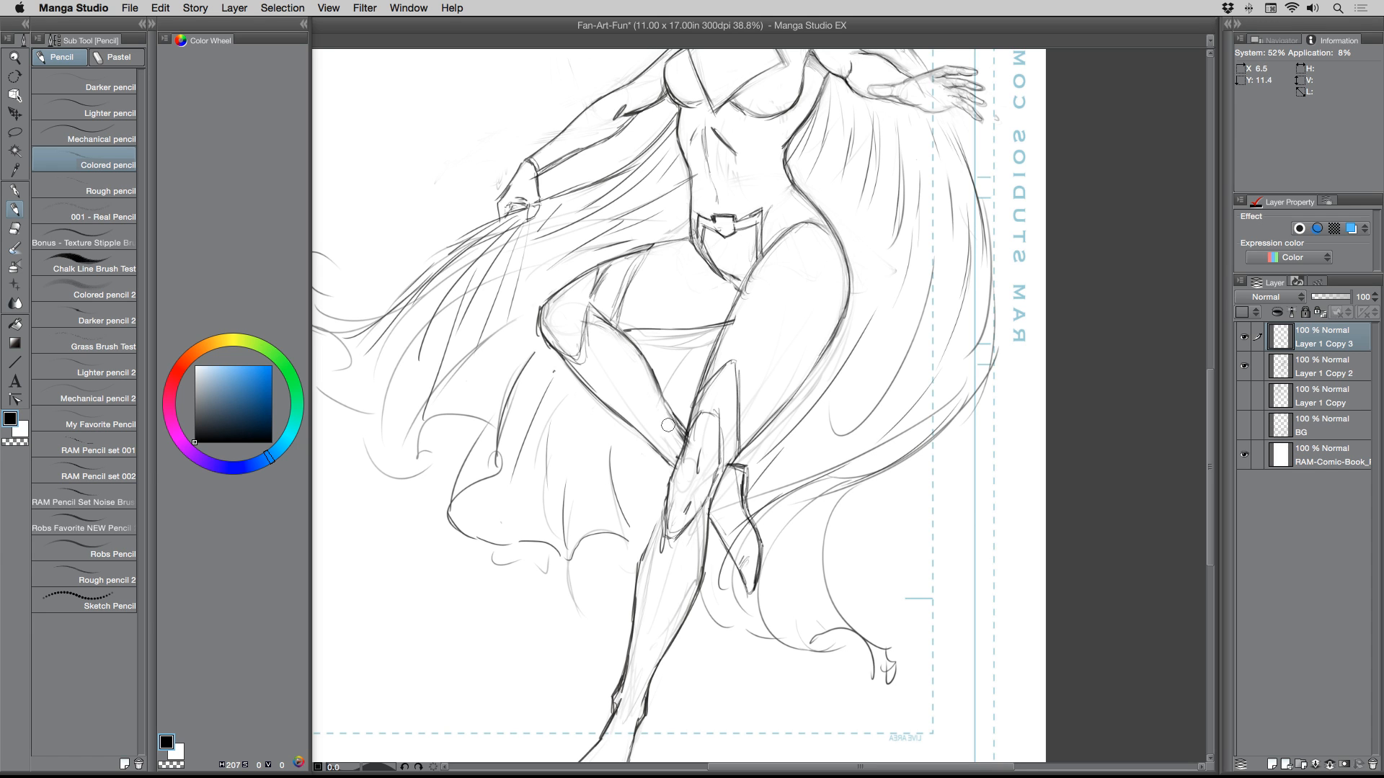
left_click(16, 60)
left_click_drag(503, 261, 470, 255)
left_click_drag(477, 263, 577, 346)
left_click_drag(635, 264, 641, 265)
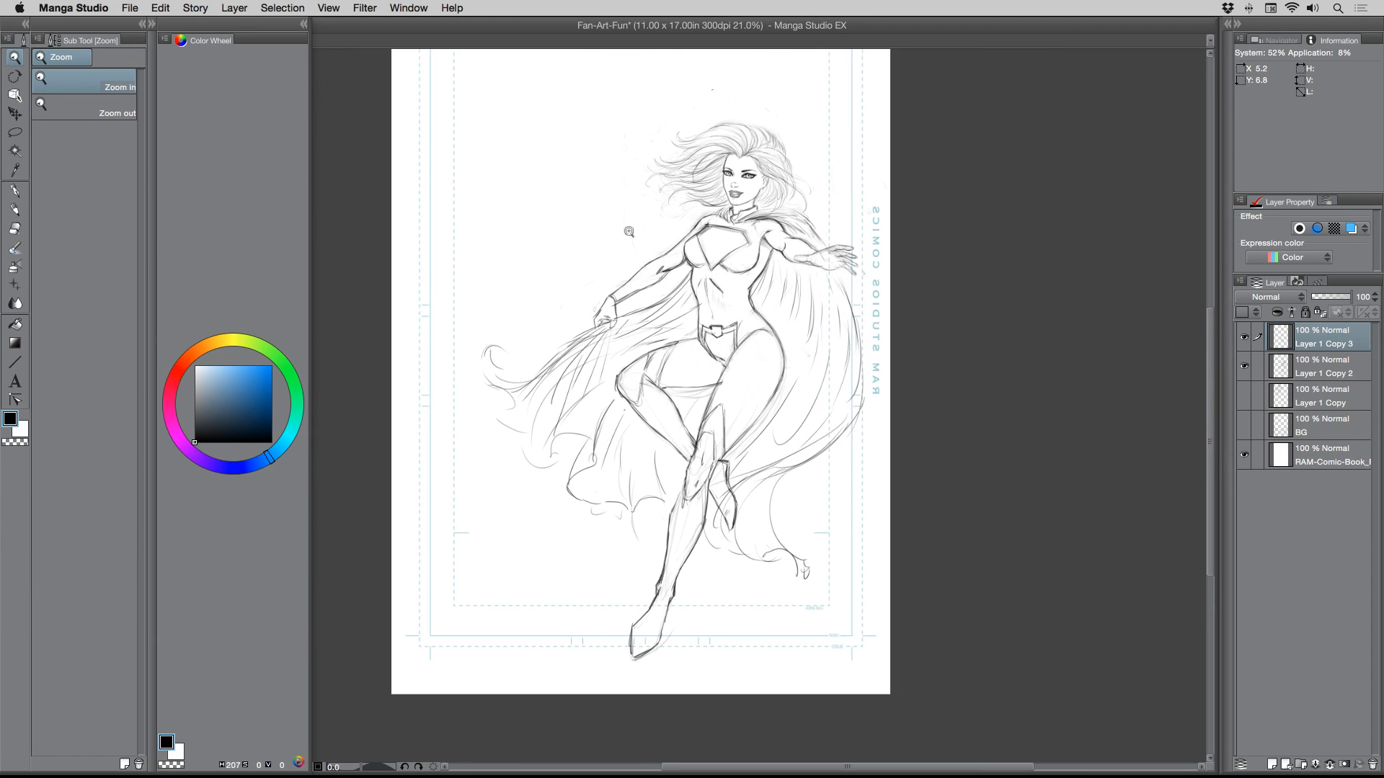
key("p")
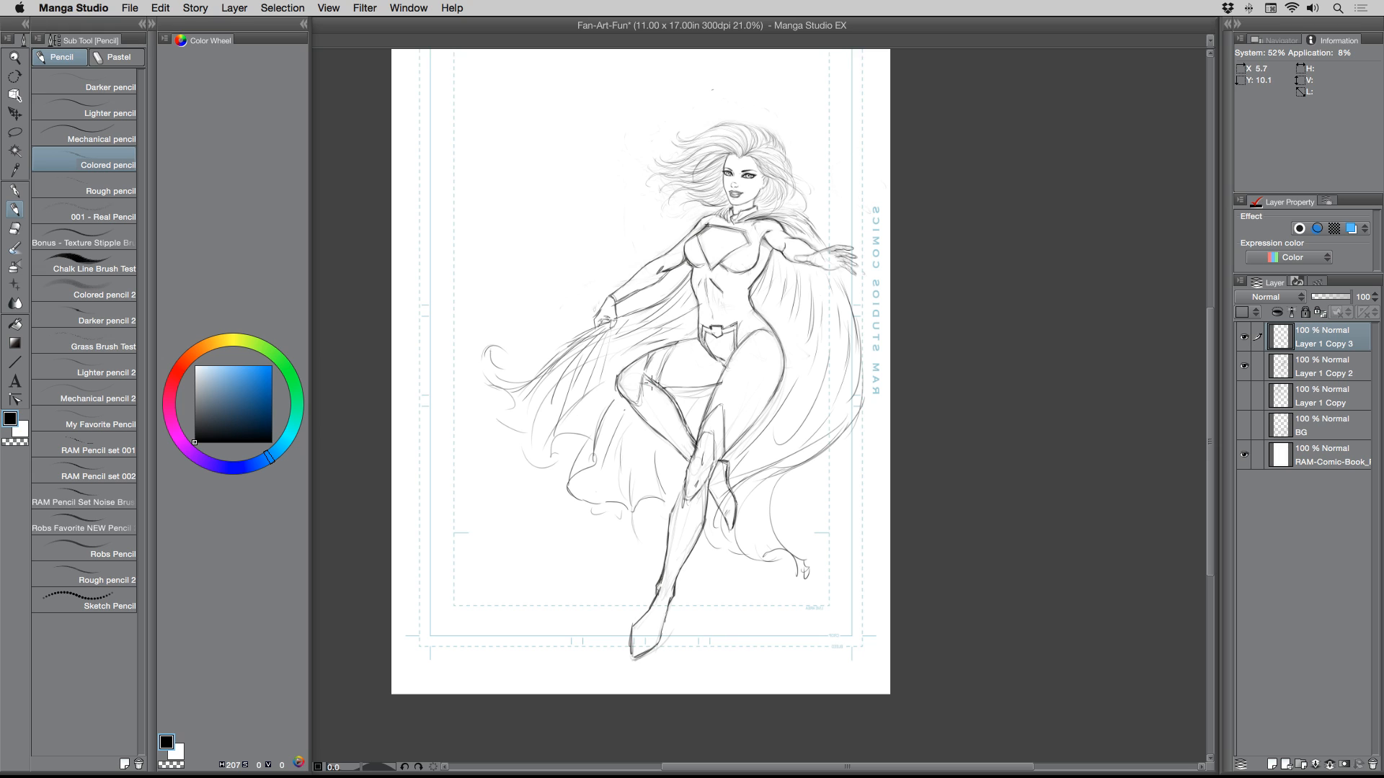
- On a new layer, draw a red G-pen guide line along the standing leg's thigh from hip to knee
left_click(1272, 764)
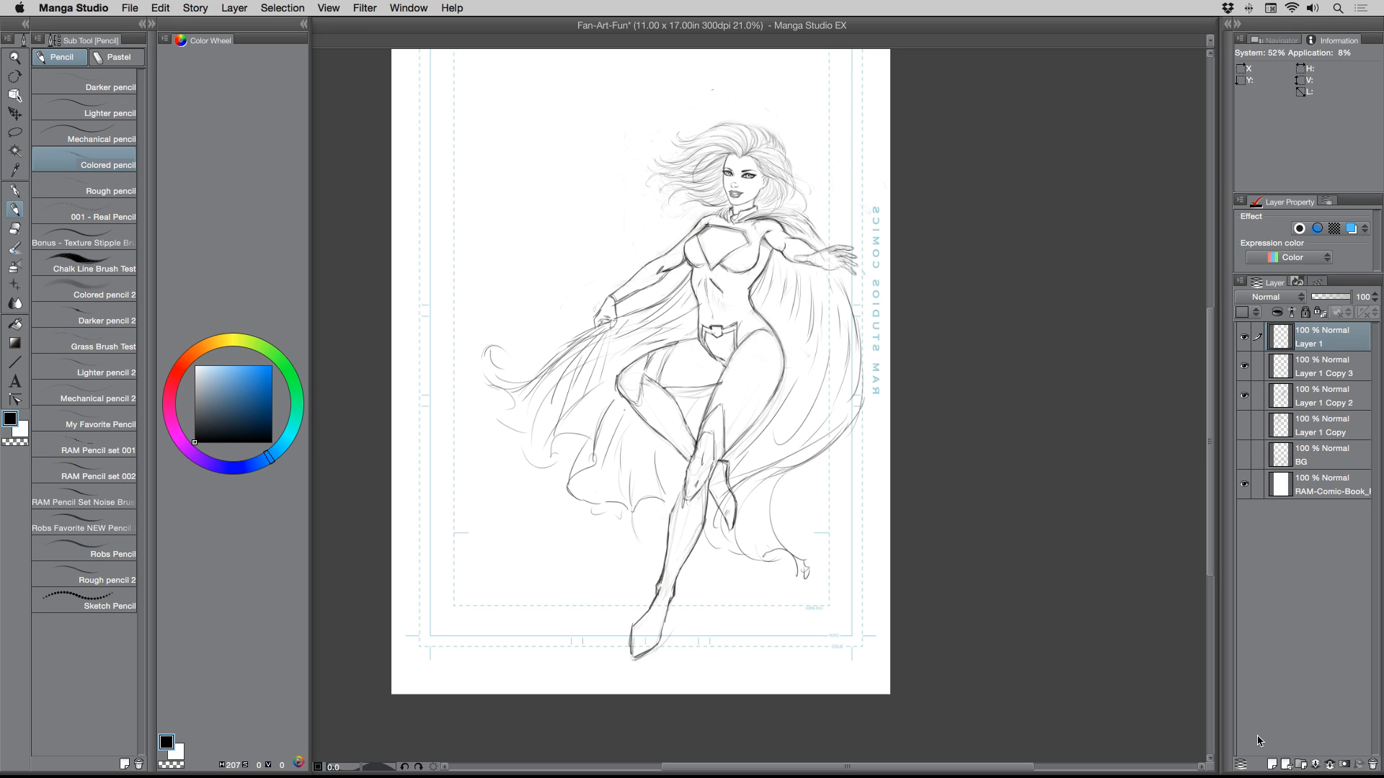
key("p")
left_click(182, 362)
left_click(272, 366)
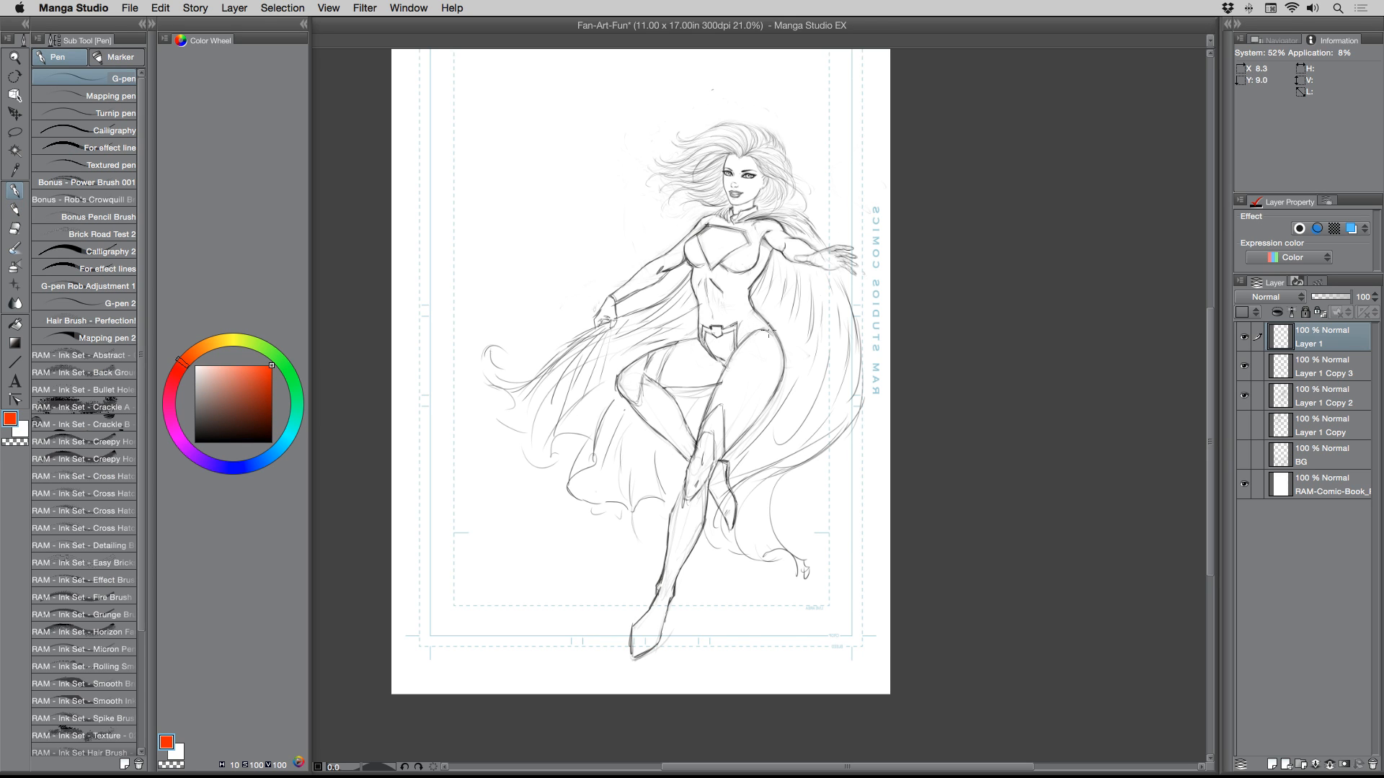
mouse_move(761, 343)
left_mouse_down()
mouse_move(700, 465)
mouse_move(766, 331)
left_mouse_up()
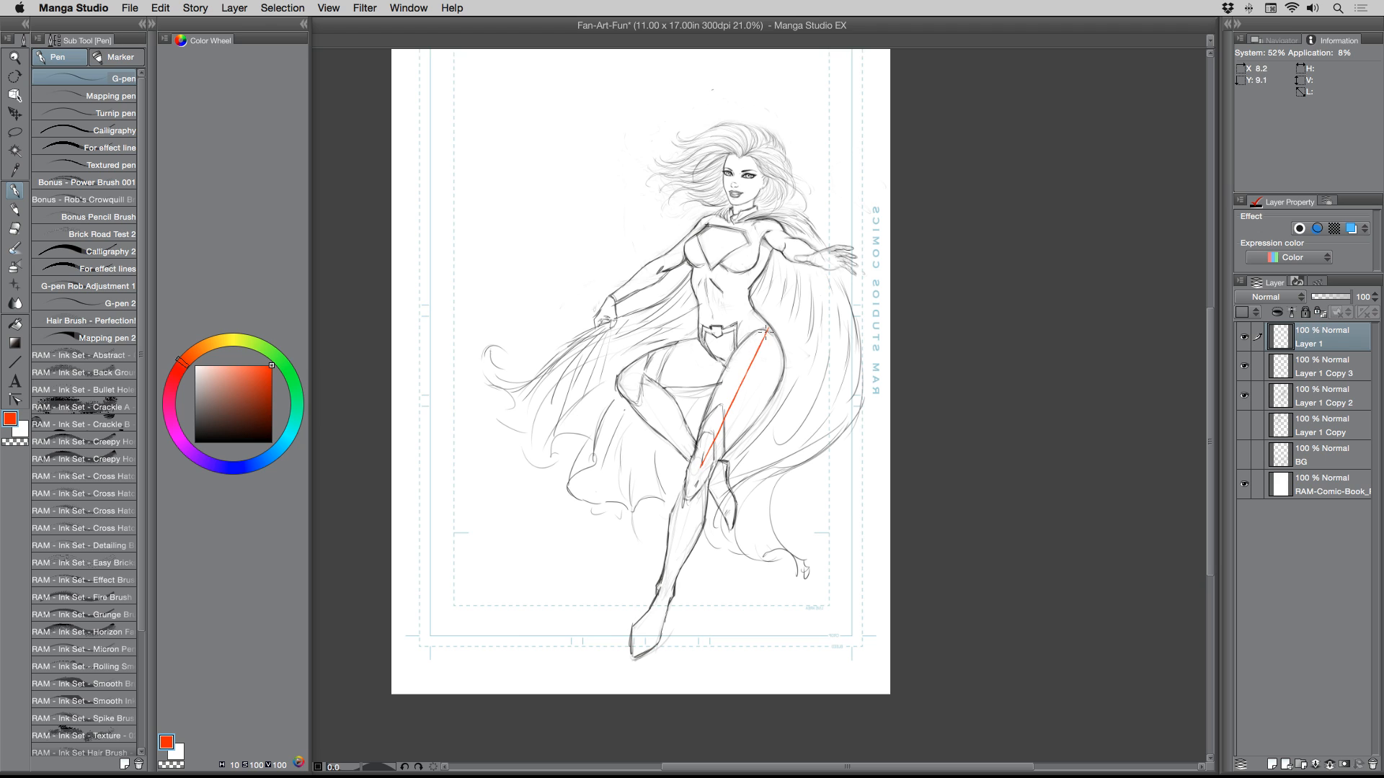
- Move the red guide line down to the standing leg's lower half and rotate it along the shin to compare lengths
left_click(14, 113)
left_click_drag(731, 393, 664, 531)
key("super+t")
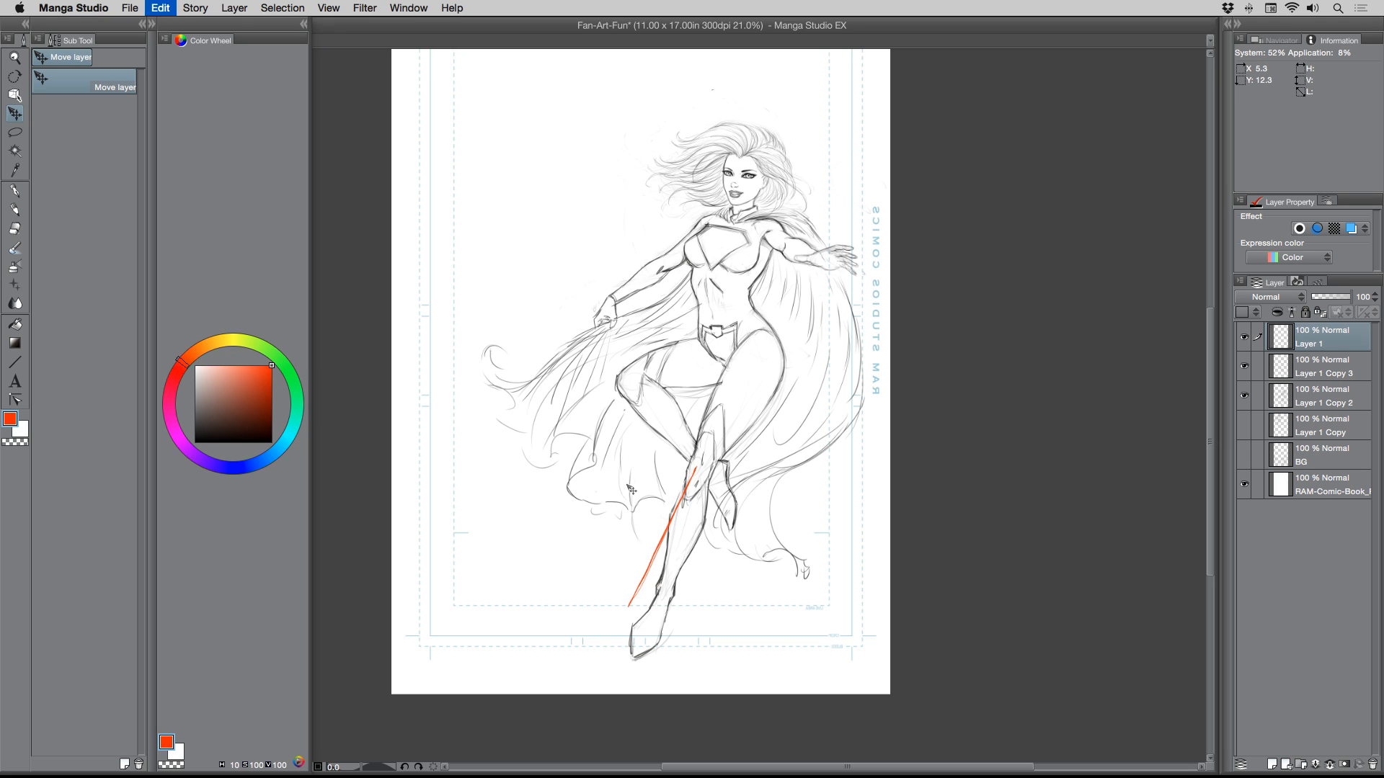
left_click_drag(587, 579, 599, 597)
left_click_drag(660, 544, 670, 549)
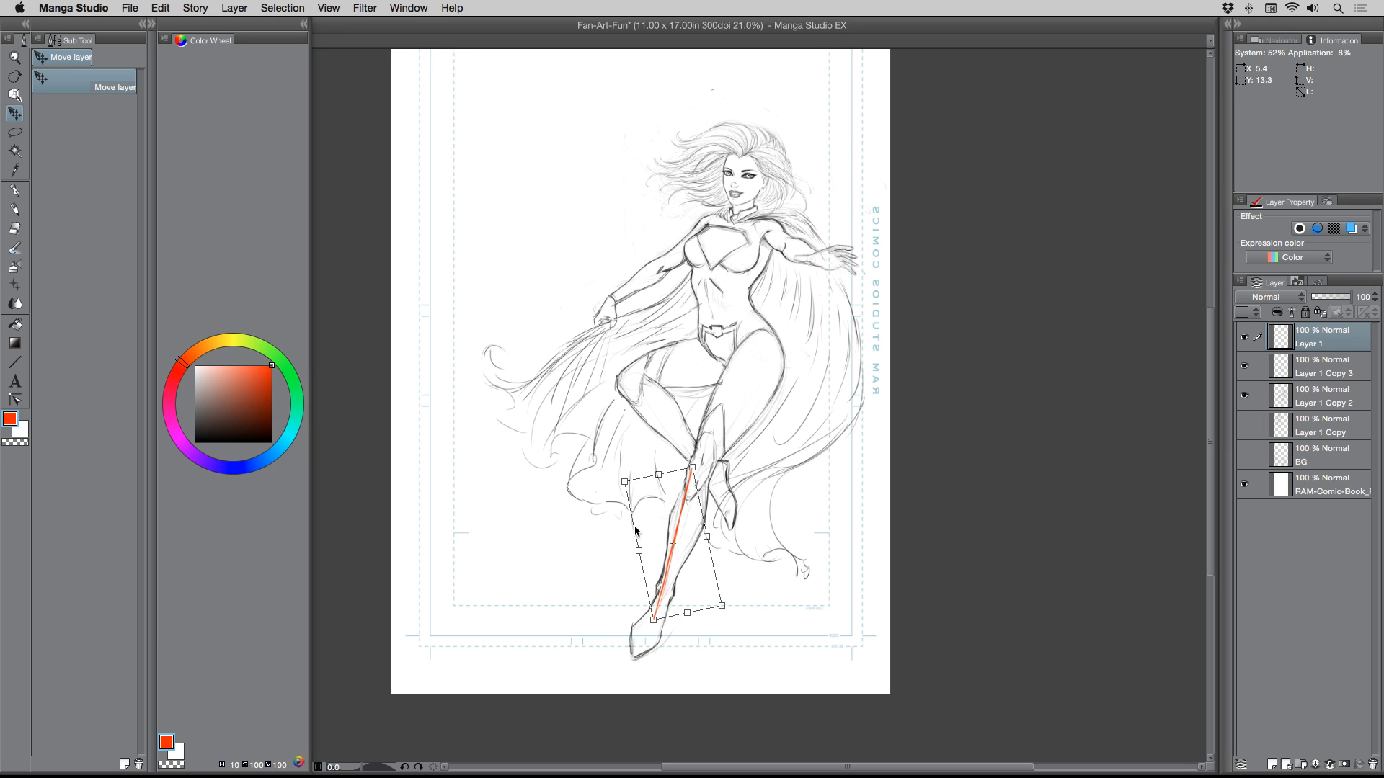
mouse_move(670, 581)
left_mouse_down()
mouse_move(730, 437)
mouse_move(673, 581)
mouse_move(668, 558)
left_mouse_up()
- Delete the red guide line and hide its layer
key("Delete")
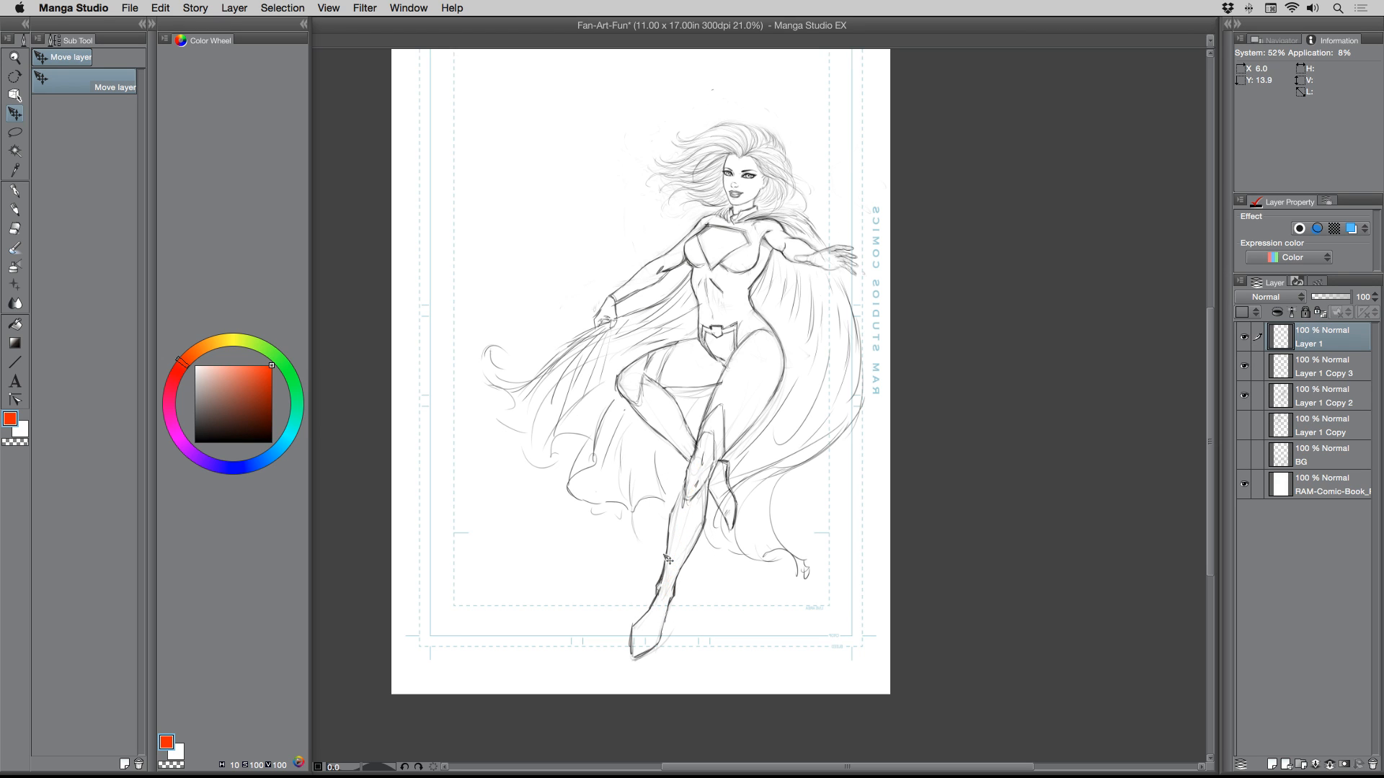
left_click(1244, 337)
left_click(1244, 366)
left_click(1243, 366)
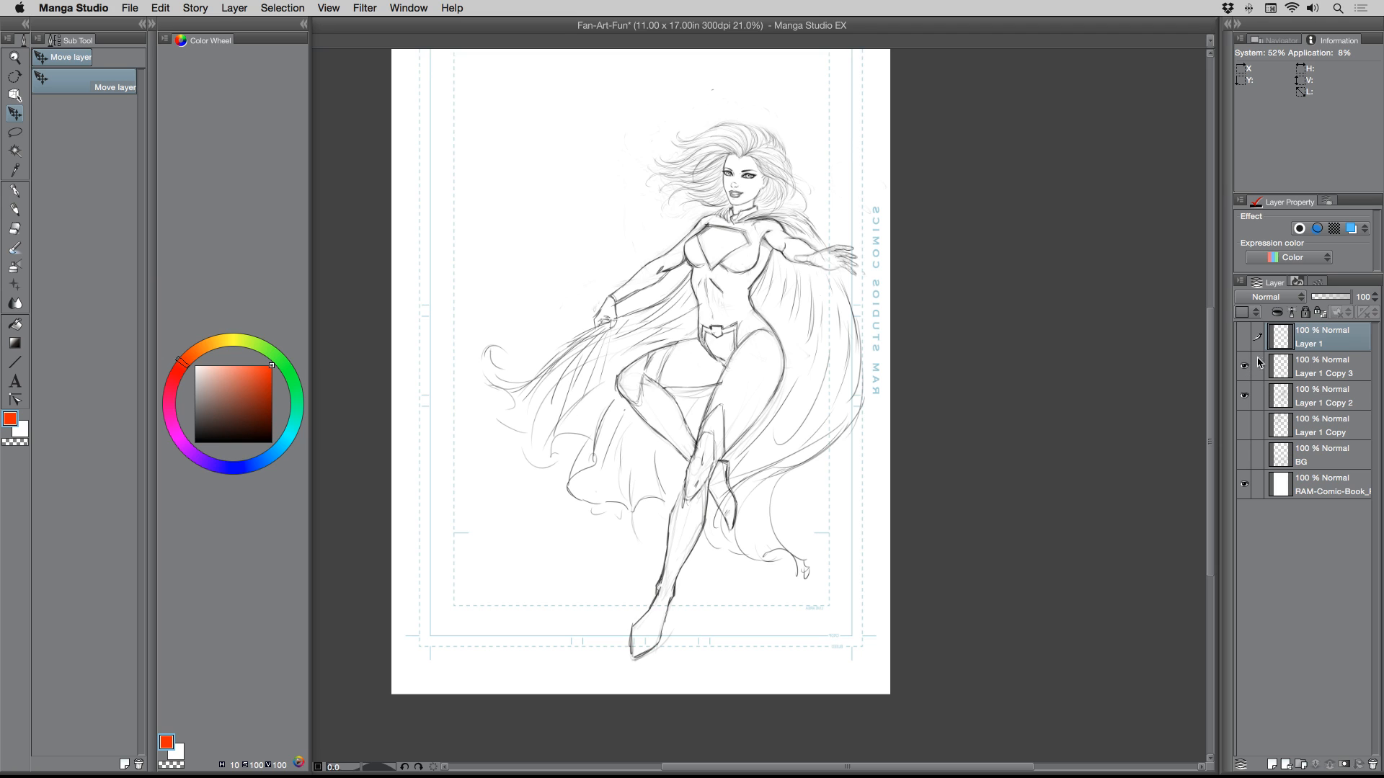
- Reactivate the bent-leg layer, Layer 1 Copy 3, and ready the Colored pencil in black
left_click(1304, 367)
left_click(14, 229)
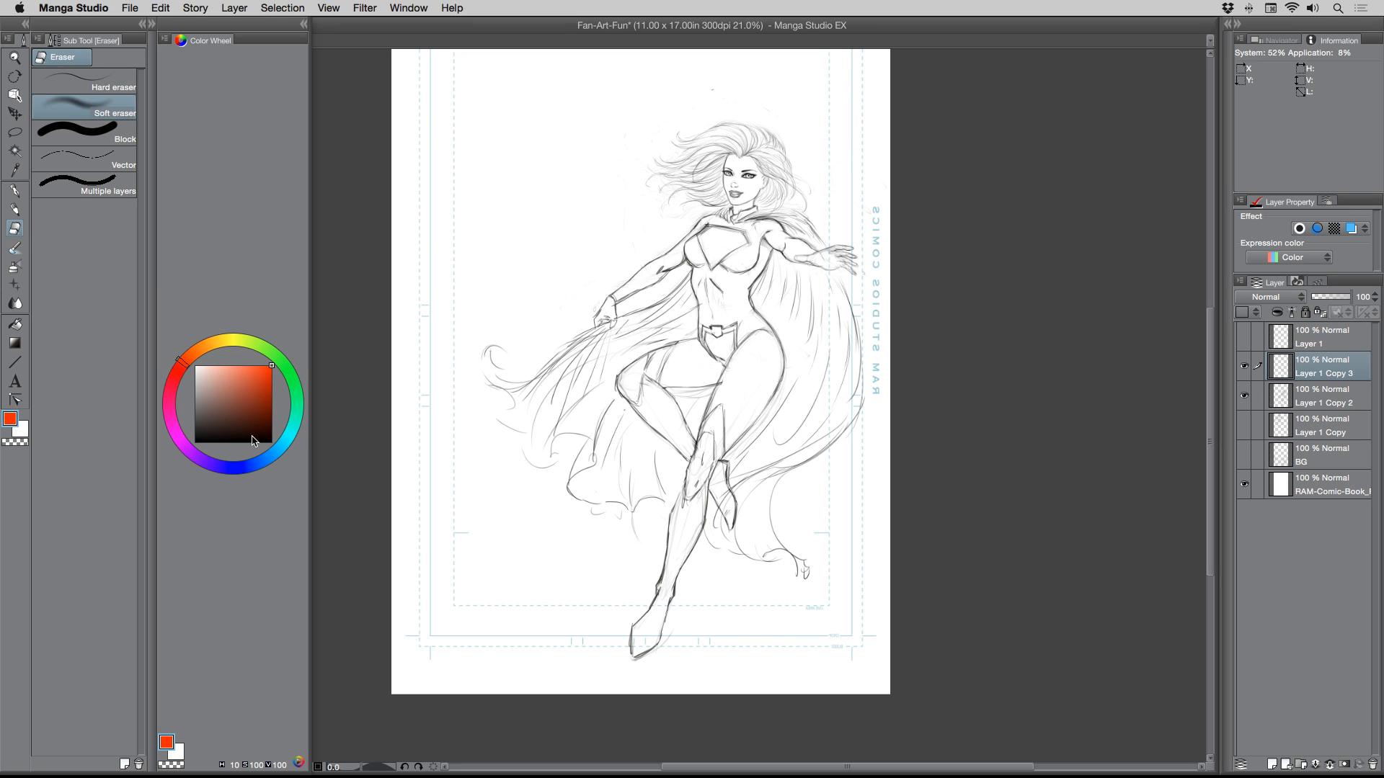
left_click(271, 442)
left_click(22, 214)
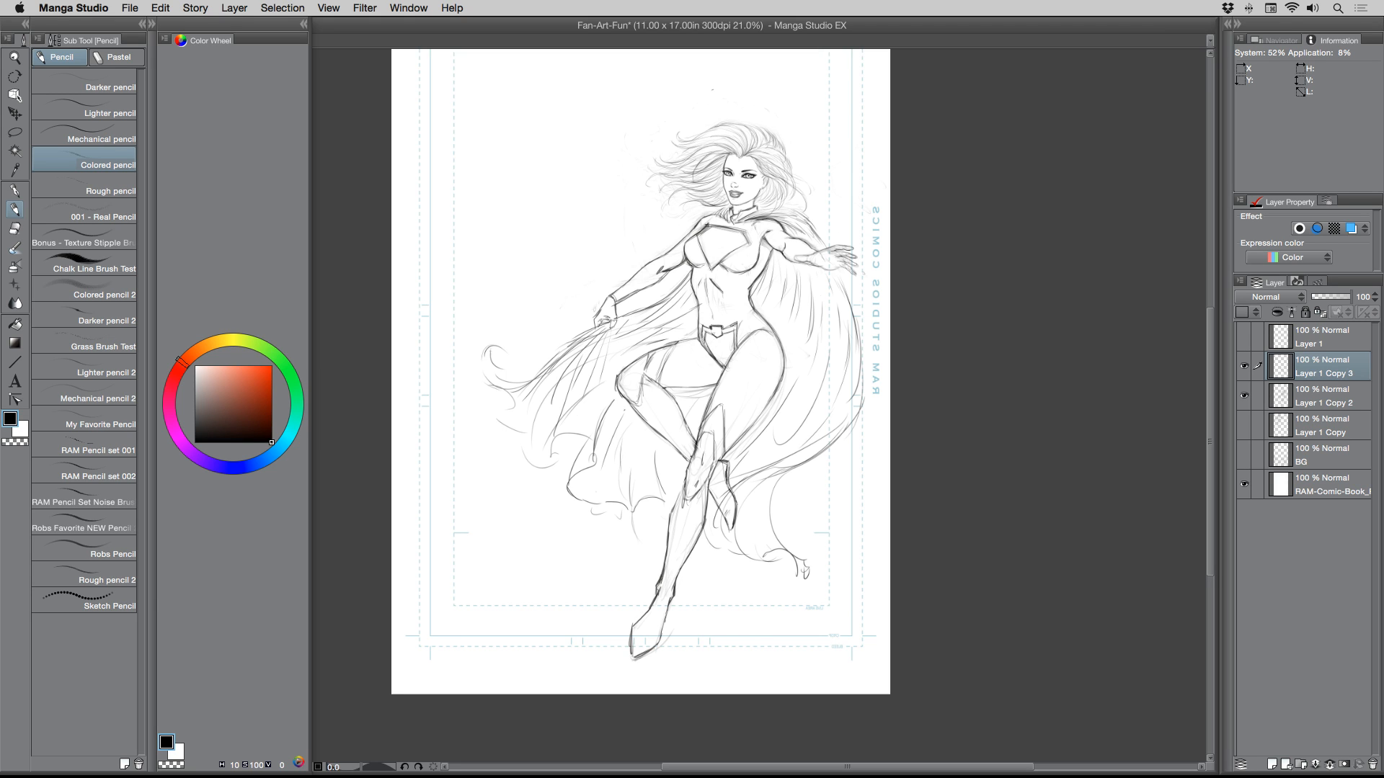
left_click(15, 57)
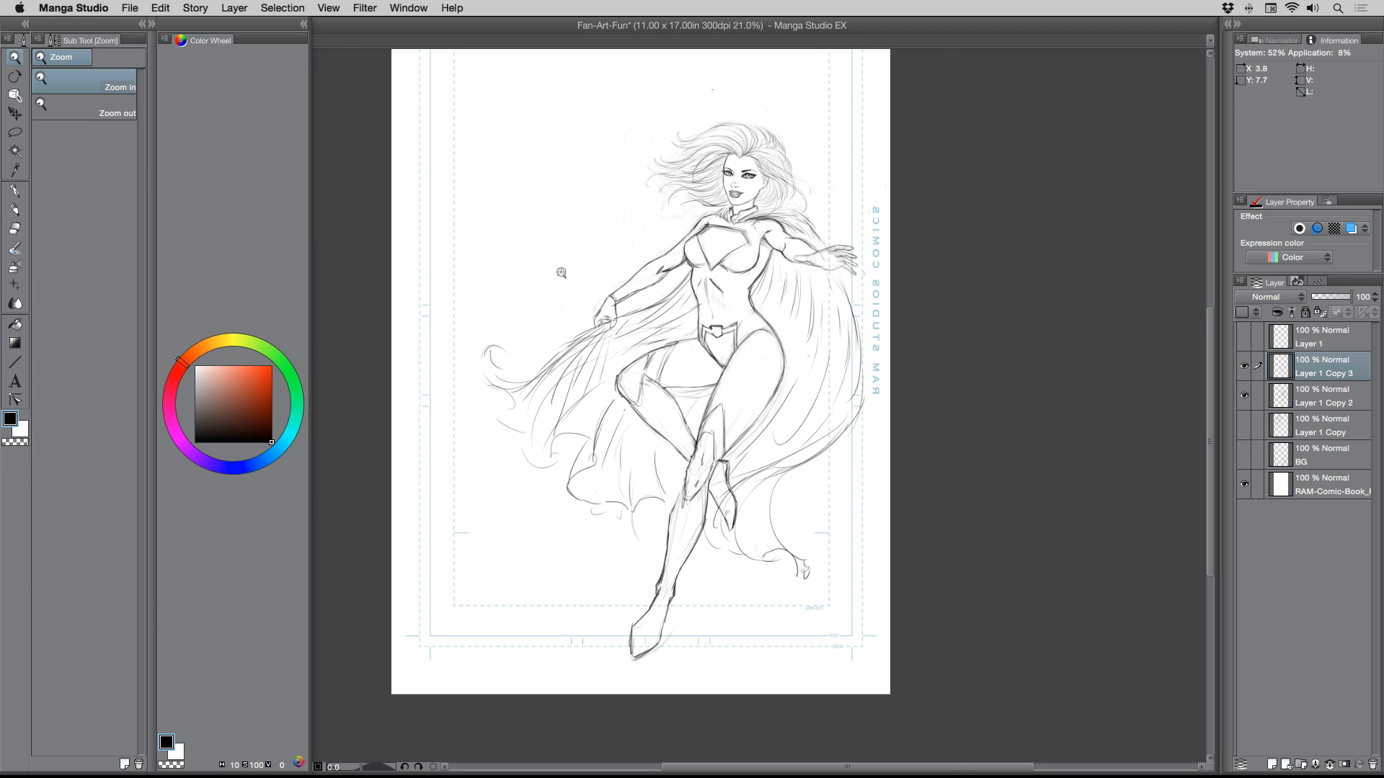
left_click(574, 289)
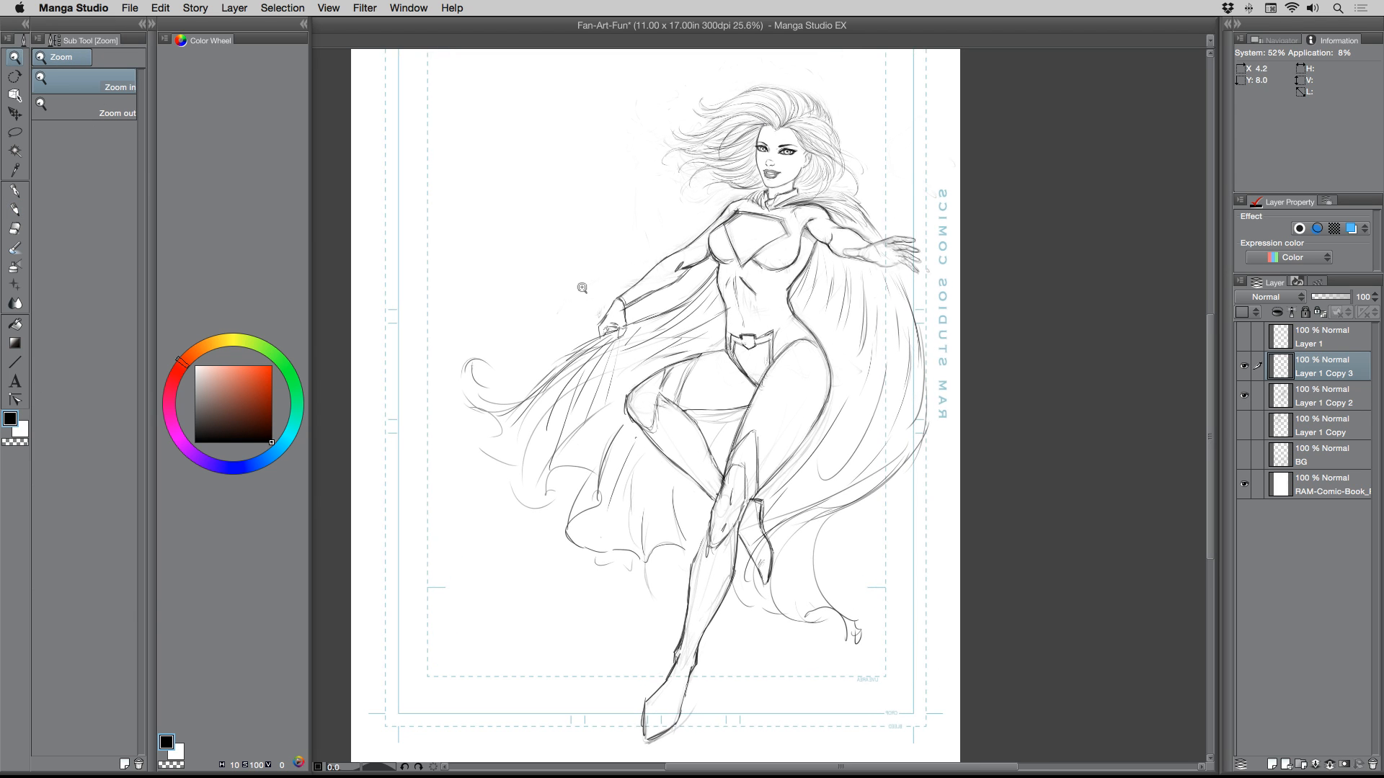
left_click(23, 212)
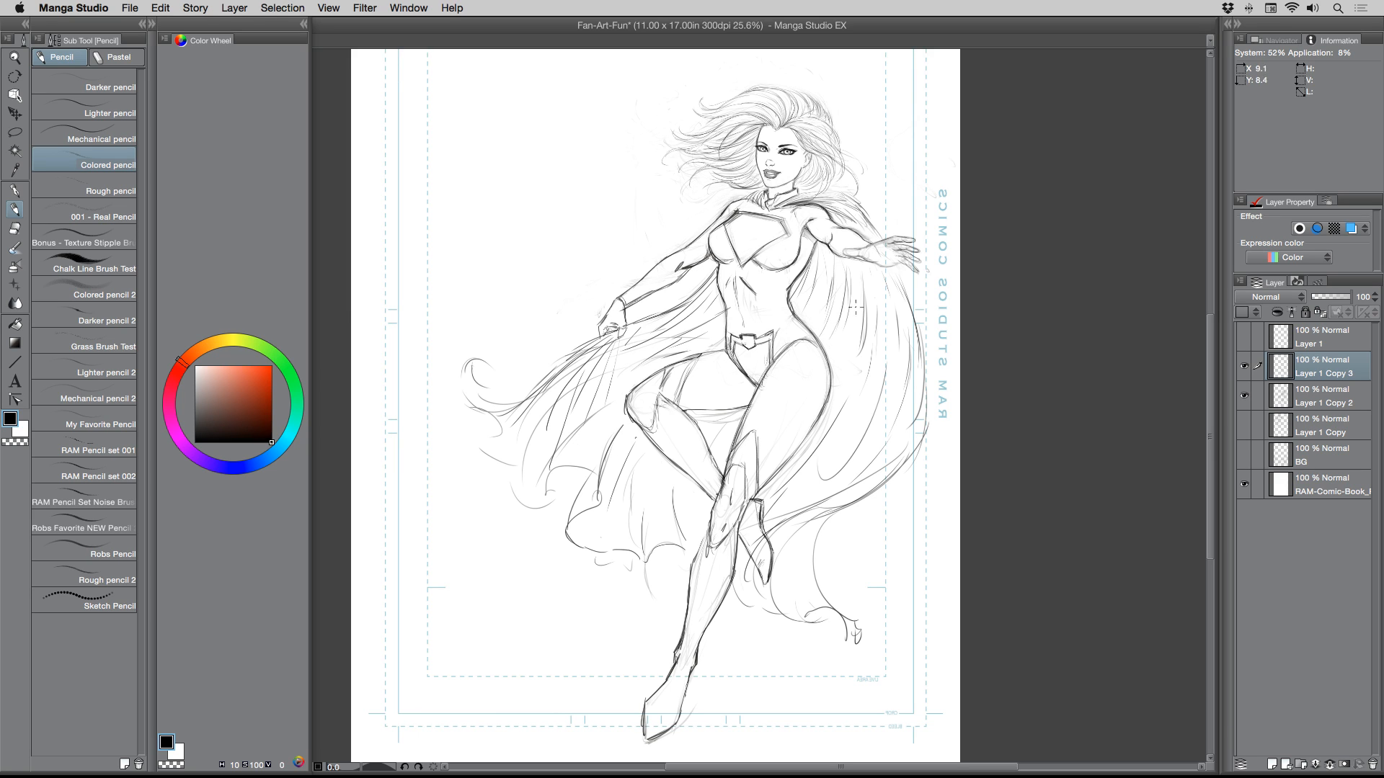
- Check the bent-leg layer by toggling its visibility, and merge it down into Layer 1 Copy 2
left_click(1245, 367)
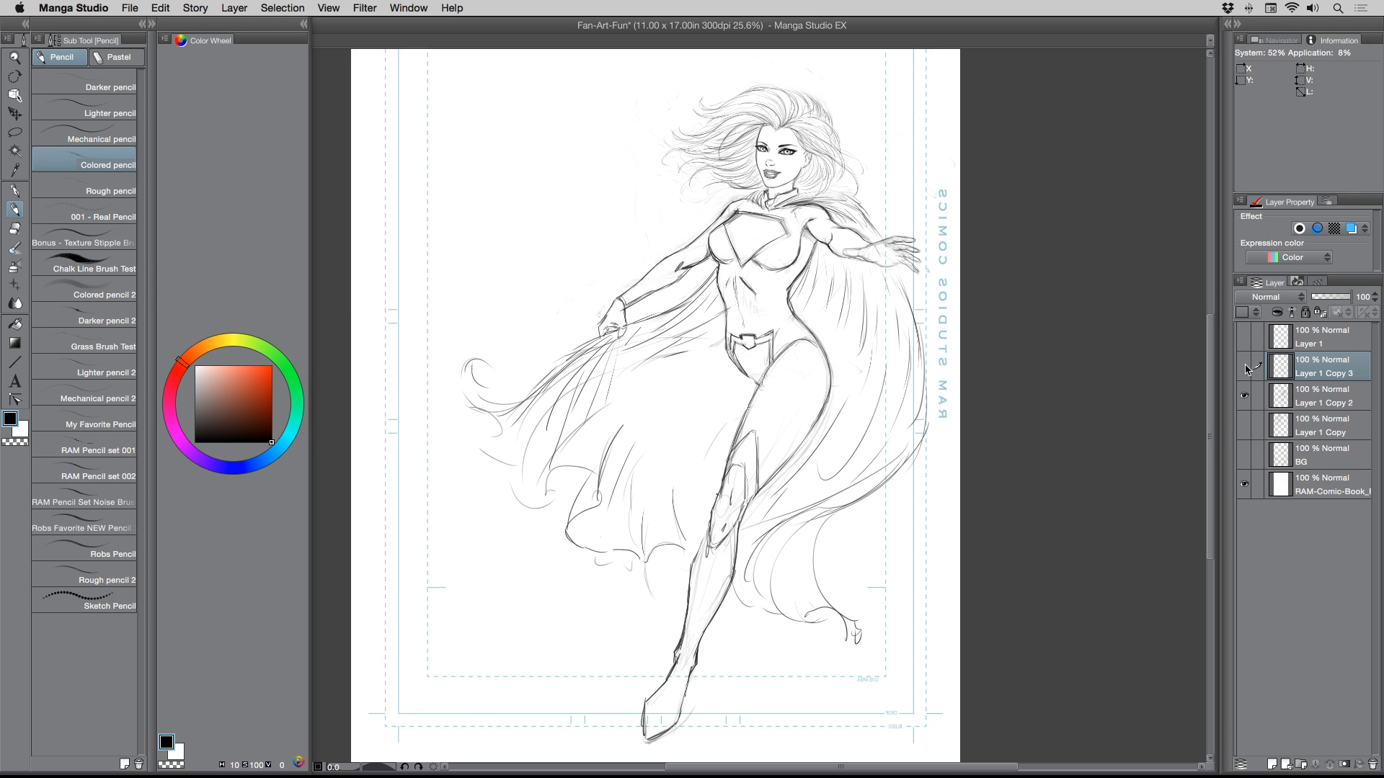
left_click(1245, 367)
key("super+e")
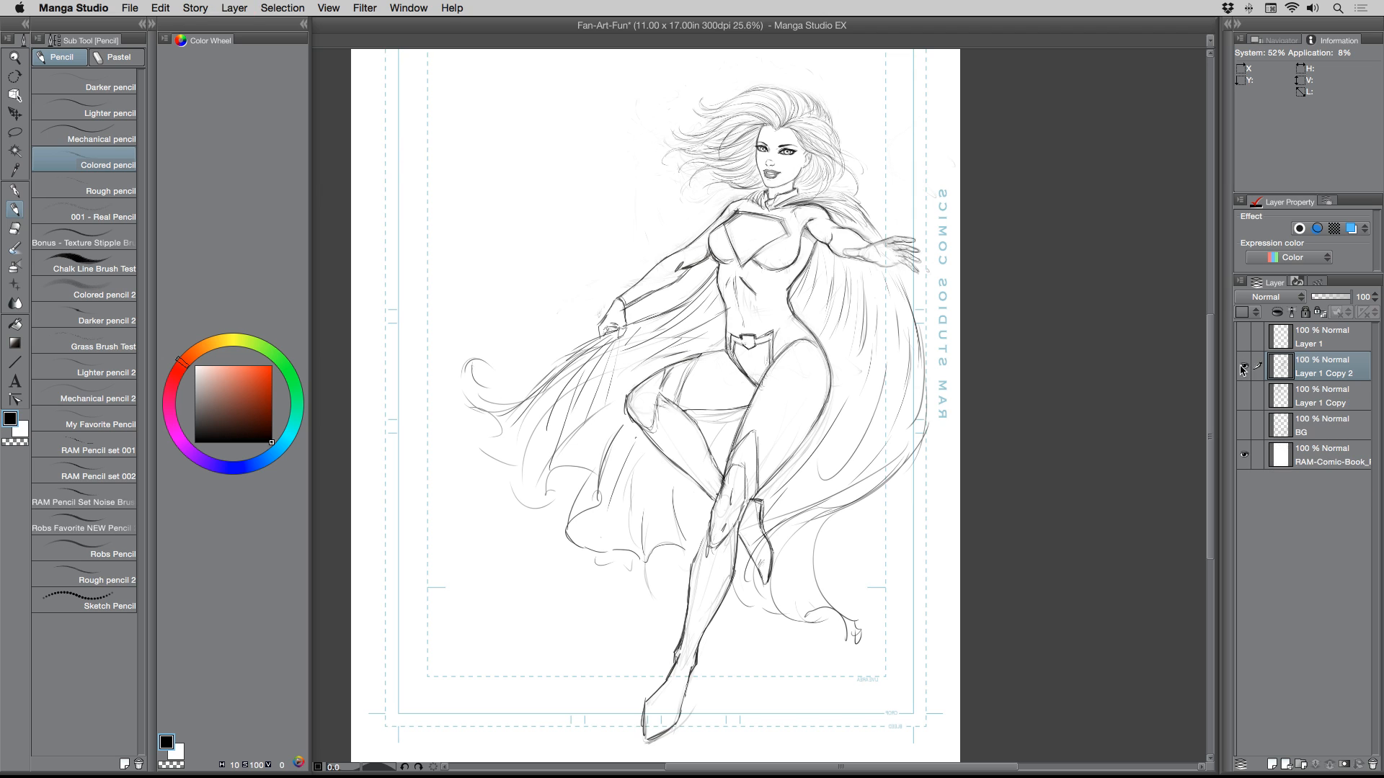
left_click(1245, 367)
left_click(1244, 367)
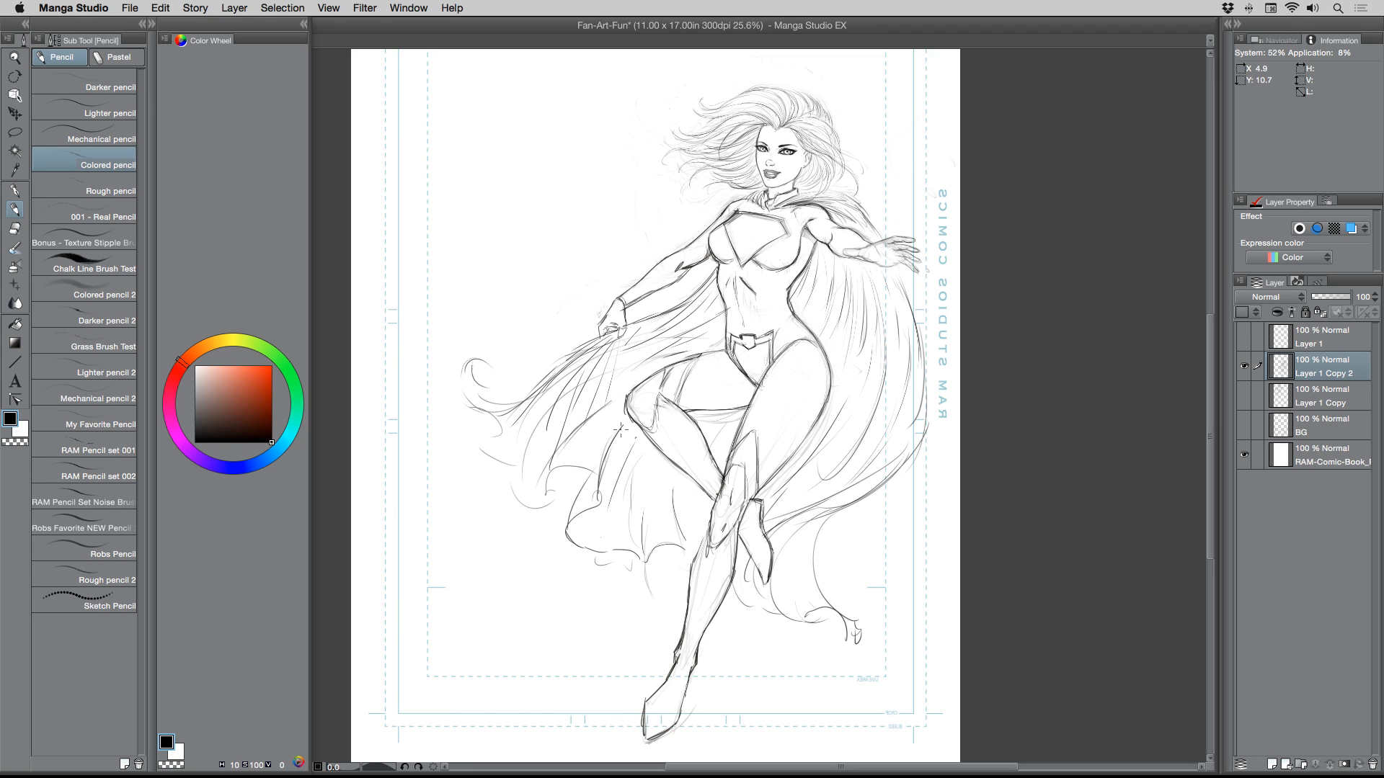
- Pencil the wavy outer edge and first folds of the cape swept out from the lowered hand
mouse_move(551, 476)
left_mouse_down()
mouse_move(591, 506)
mouse_move(546, 483)
mouse_move(552, 503)
mouse_move(540, 505)
mouse_move(513, 460)
mouse_move(486, 453)
mouse_move(465, 367)
mouse_move(532, 390)
left_mouse_up()
left_click_drag(501, 436, 573, 361)
mouse_move(510, 408)
left_mouse_down()
mouse_move(573, 357)
mouse_move(540, 381)
left_mouse_up()
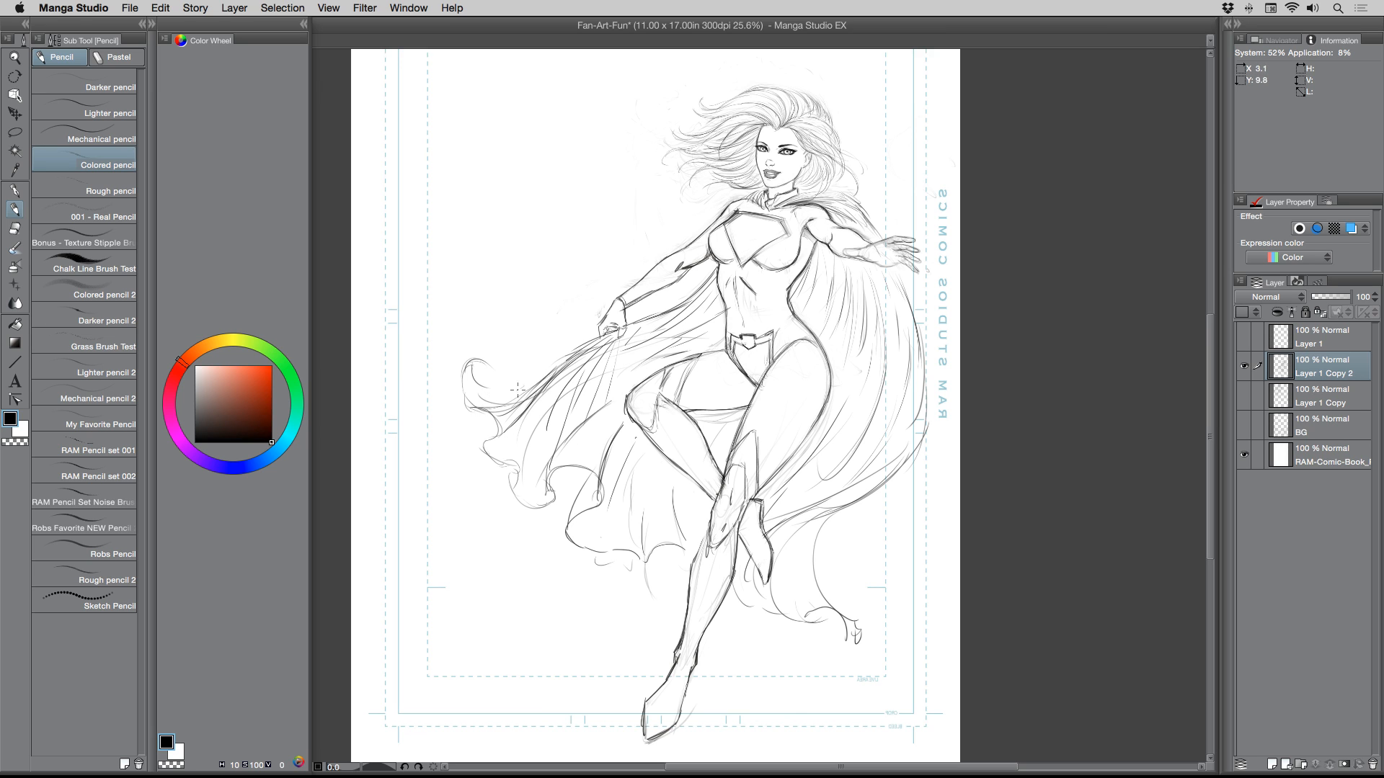
- Add long fold lines to the cape radiating from the lowered hand toward the bent knee and outer hem
left_click_drag(458, 409, 617, 332)
left_click_drag(568, 379, 600, 345)
left_click_drag(565, 398, 607, 344)
mouse_move(565, 421)
left_mouse_down()
mouse_move(611, 347)
mouse_move(712, 279)
left_mouse_up()
left_click_drag(614, 367, 660, 337)
left_click_drag(597, 390, 624, 368)
left_click_drag(570, 439, 632, 392)
- Define the scalloped cape hem below the bent knee and the folds of its trailing end behind the feet
mouse_move(553, 468)
left_mouse_down()
mouse_move(547, 489)
mouse_move(584, 503)
mouse_move(569, 524)
mouse_move(642, 564)
left_mouse_up()
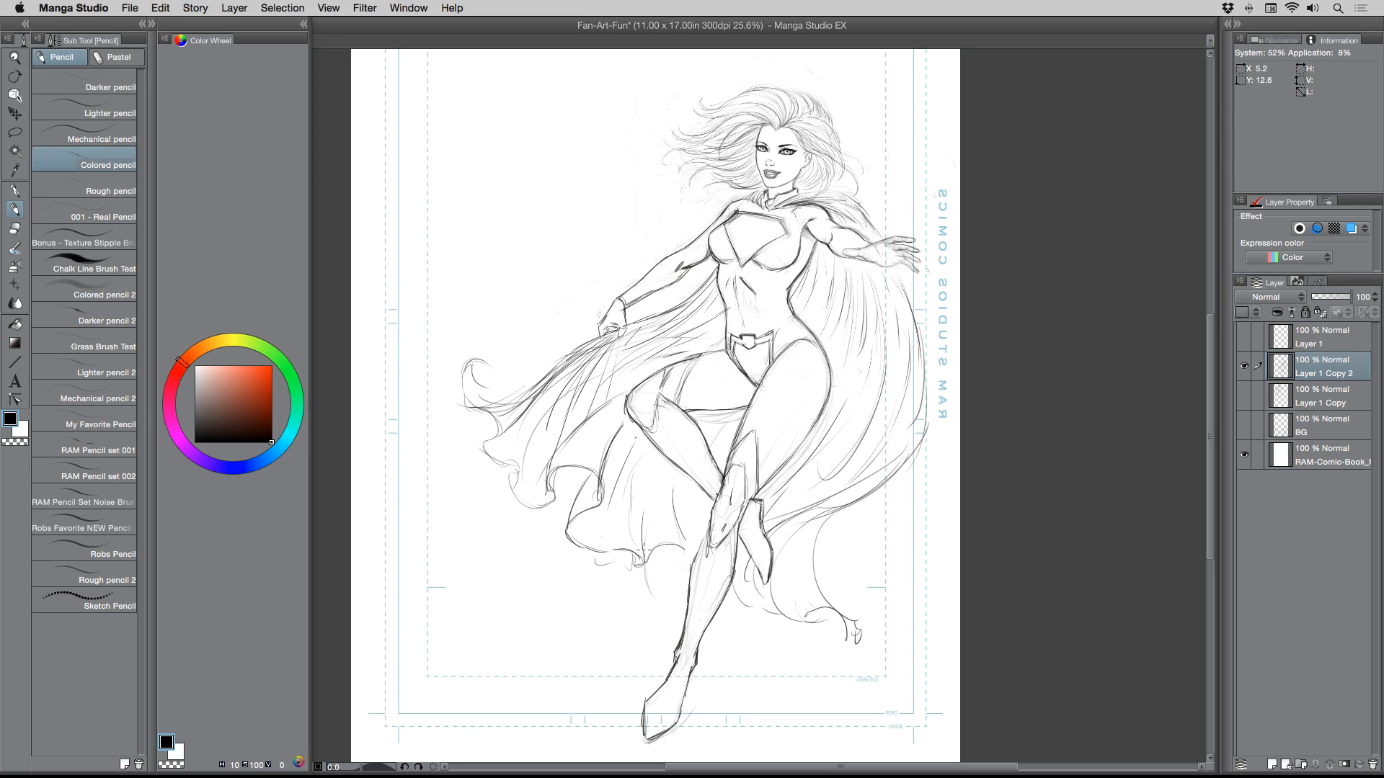
left_click_drag(652, 548, 682, 552)
left_click_drag(676, 479, 684, 550)
mouse_move(809, 604)
left_mouse_down()
mouse_move(834, 633)
mouse_move(828, 603)
left_mouse_up()
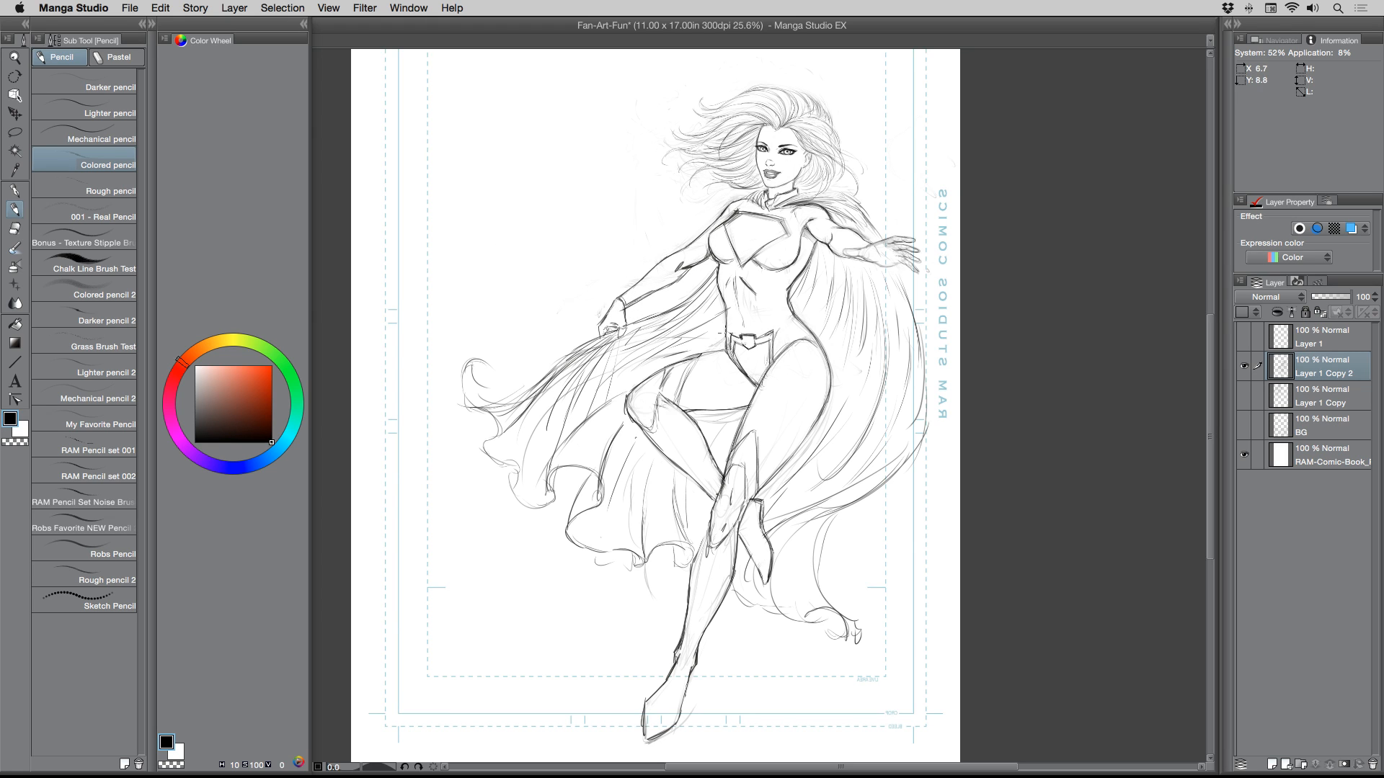
- Darken the bent leg's thigh lines and strengthen the cape folds from the shoulder down behind the standing leg
mouse_move(698, 352)
left_mouse_down()
mouse_move(673, 361)
mouse_move(695, 361)
mouse_move(679, 398)
mouse_move(656, 393)
mouse_move(653, 423)
mouse_move(642, 414)
mouse_move(749, 407)
left_mouse_up()
left_click_drag(798, 200, 845, 194)
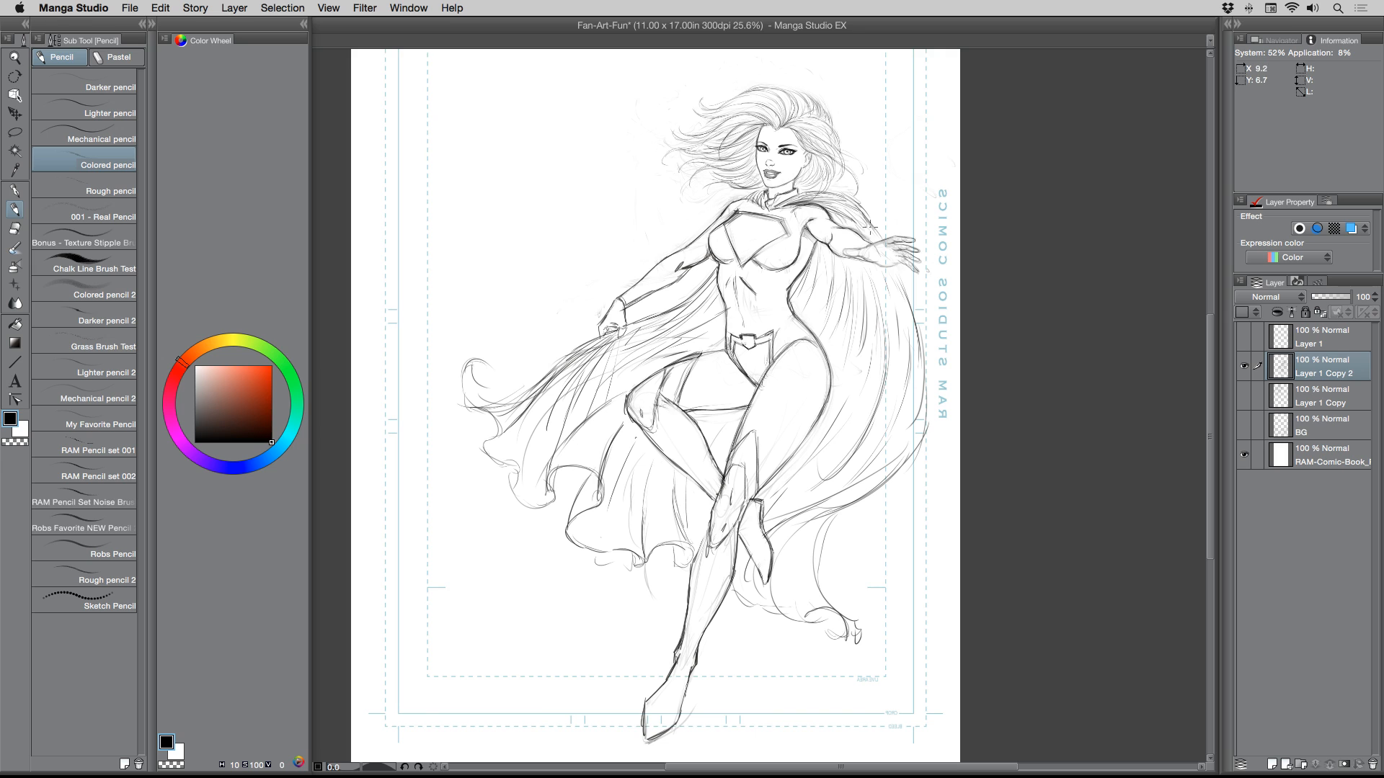
left_click_drag(886, 263, 906, 307)
mouse_move(887, 271)
left_mouse_down()
mouse_move(901, 352)
mouse_move(854, 447)
left_mouse_up()
mouse_move(887, 398)
left_mouse_down()
mouse_move(850, 488)
mouse_move(766, 535)
left_mouse_up()
left_click_drag(767, 585, 754, 560)
left_click_drag(826, 512, 806, 523)
- Lasso the outstretched hand, rotate it slightly clockwise about the wrist, and deselect it
left_click(16, 58)
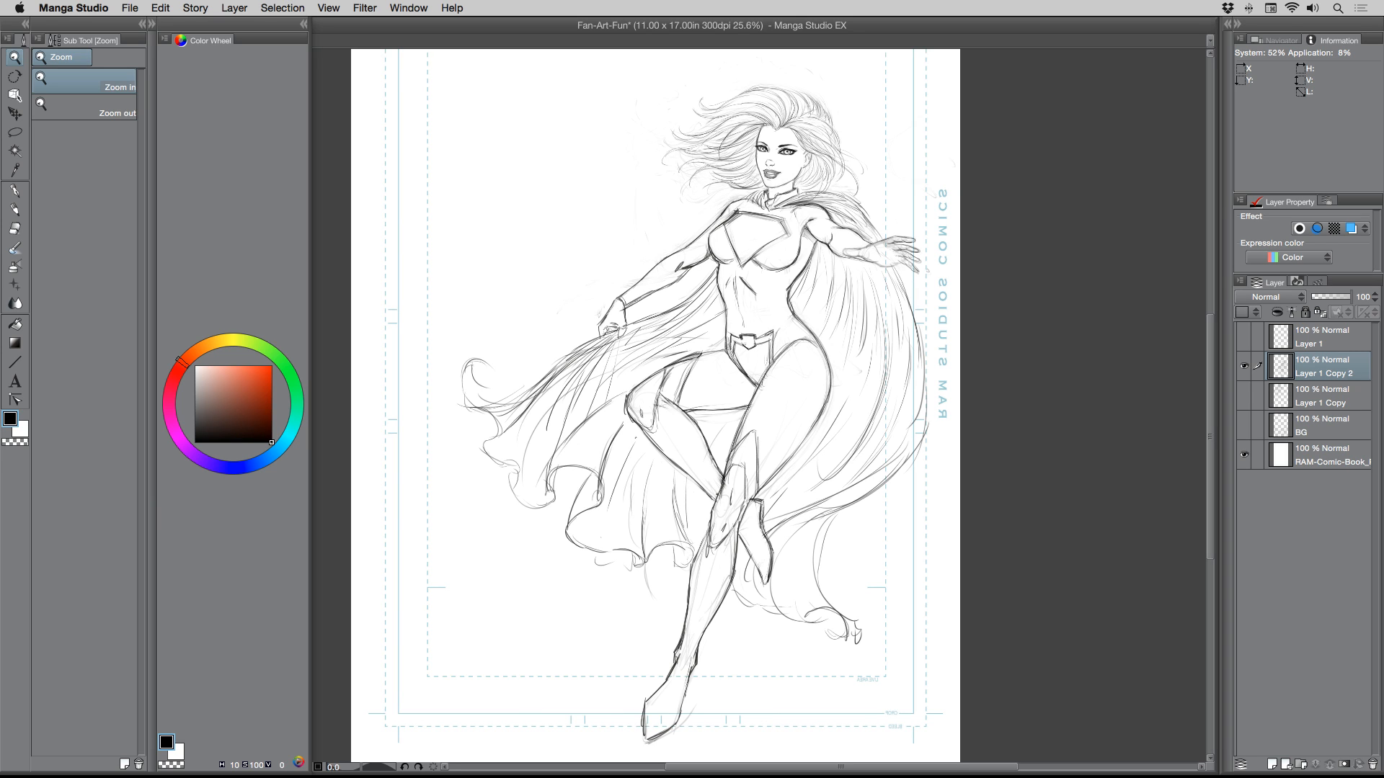
scroll(627, 241, "up", 1)
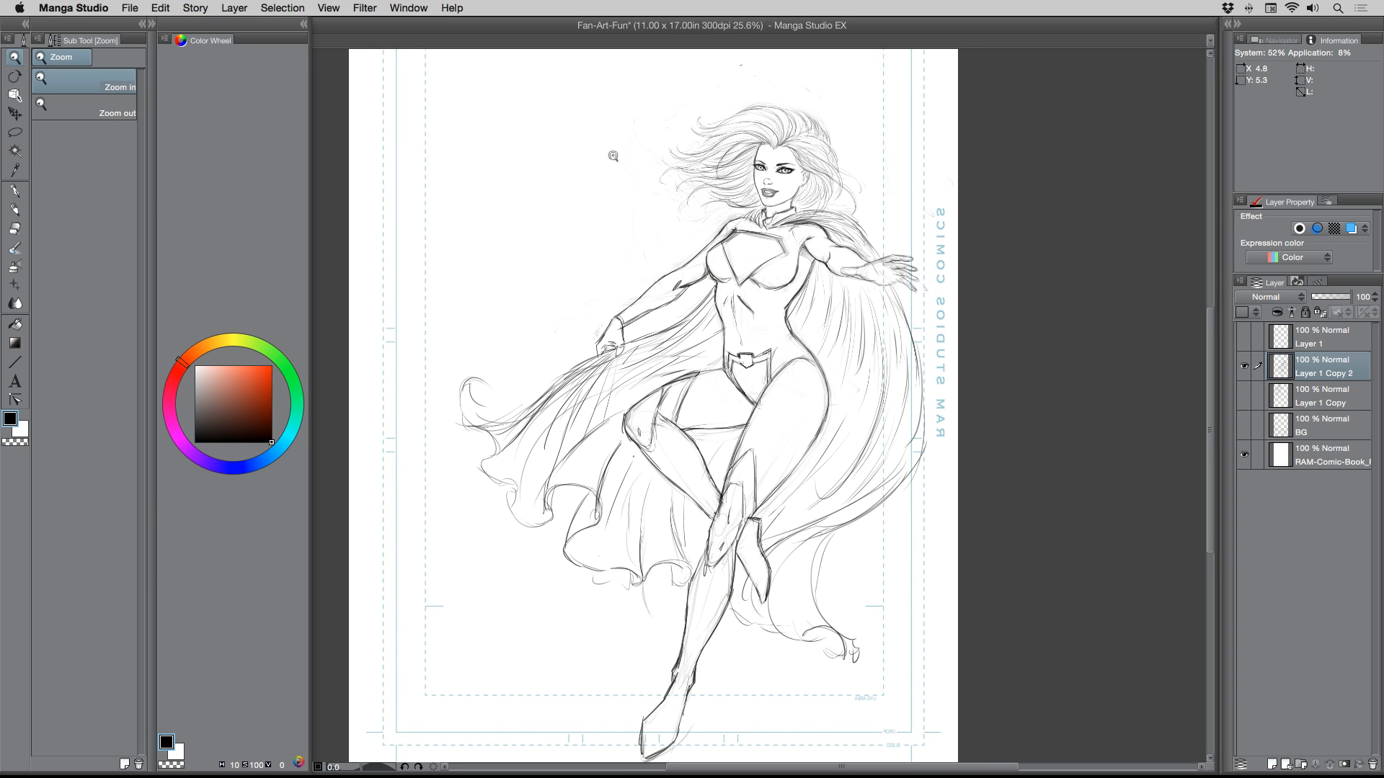
left_click(15, 57)
left_click_drag(876, 196, 899, 217)
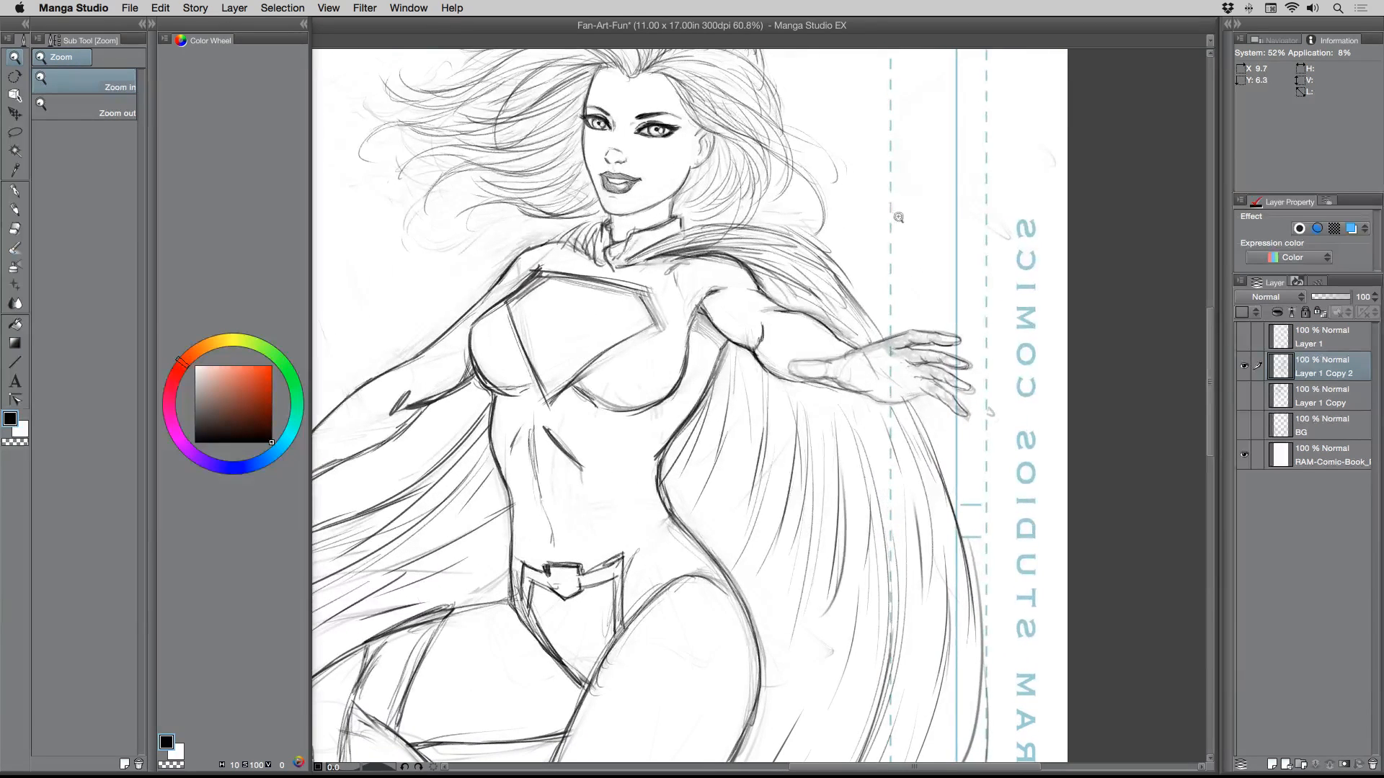
left_click(16, 131)
mouse_move(875, 406)
left_mouse_down()
mouse_move(795, 372)
mouse_move(795, 349)
mouse_move(960, 317)
mouse_move(988, 376)
mouse_move(964, 424)
mouse_move(928, 399)
mouse_move(892, 412)
left_mouse_up()
left_click(910, 446)
left_click_drag(752, 337, 737, 309)
key("Return")
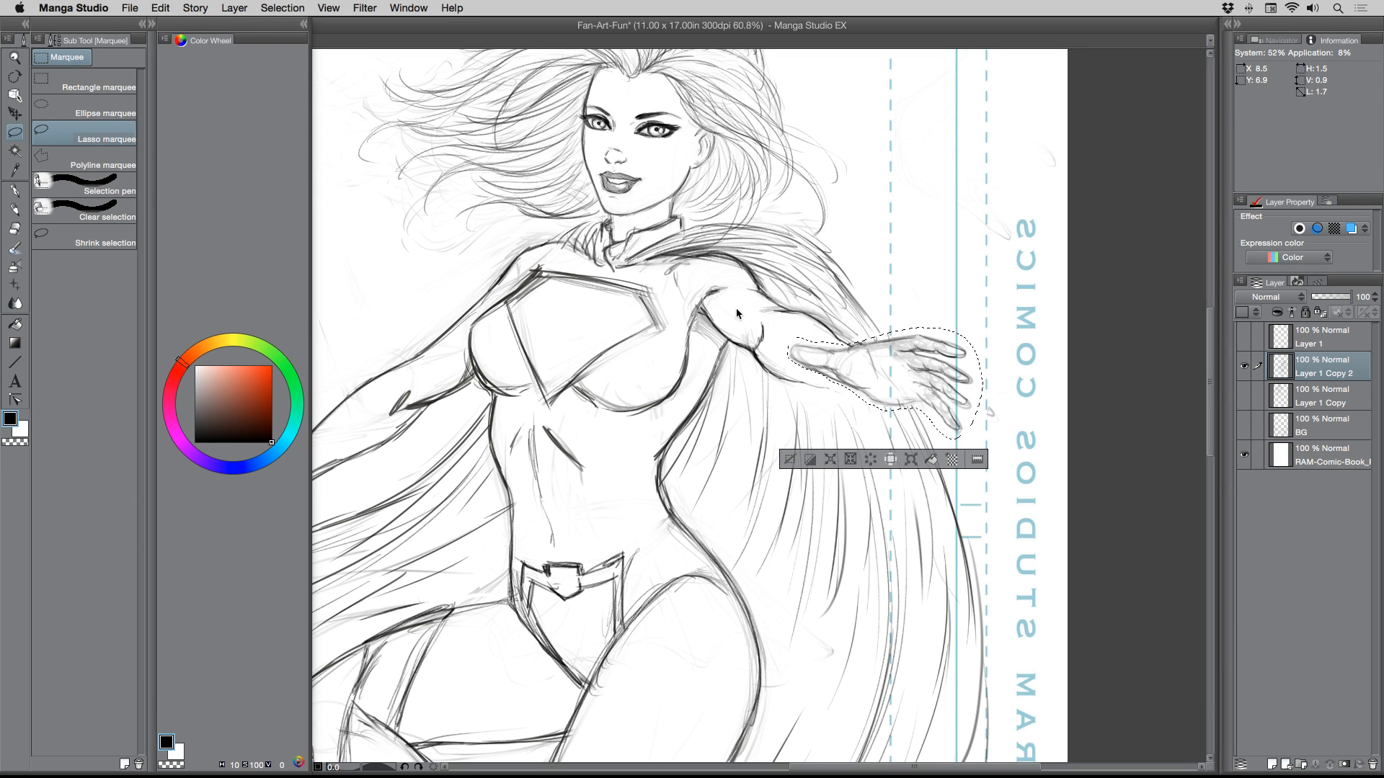
key("super+d")
- Pencil the wrist back into the forearm and darken the outstretched hand's palm and fingers
left_click(14, 190)
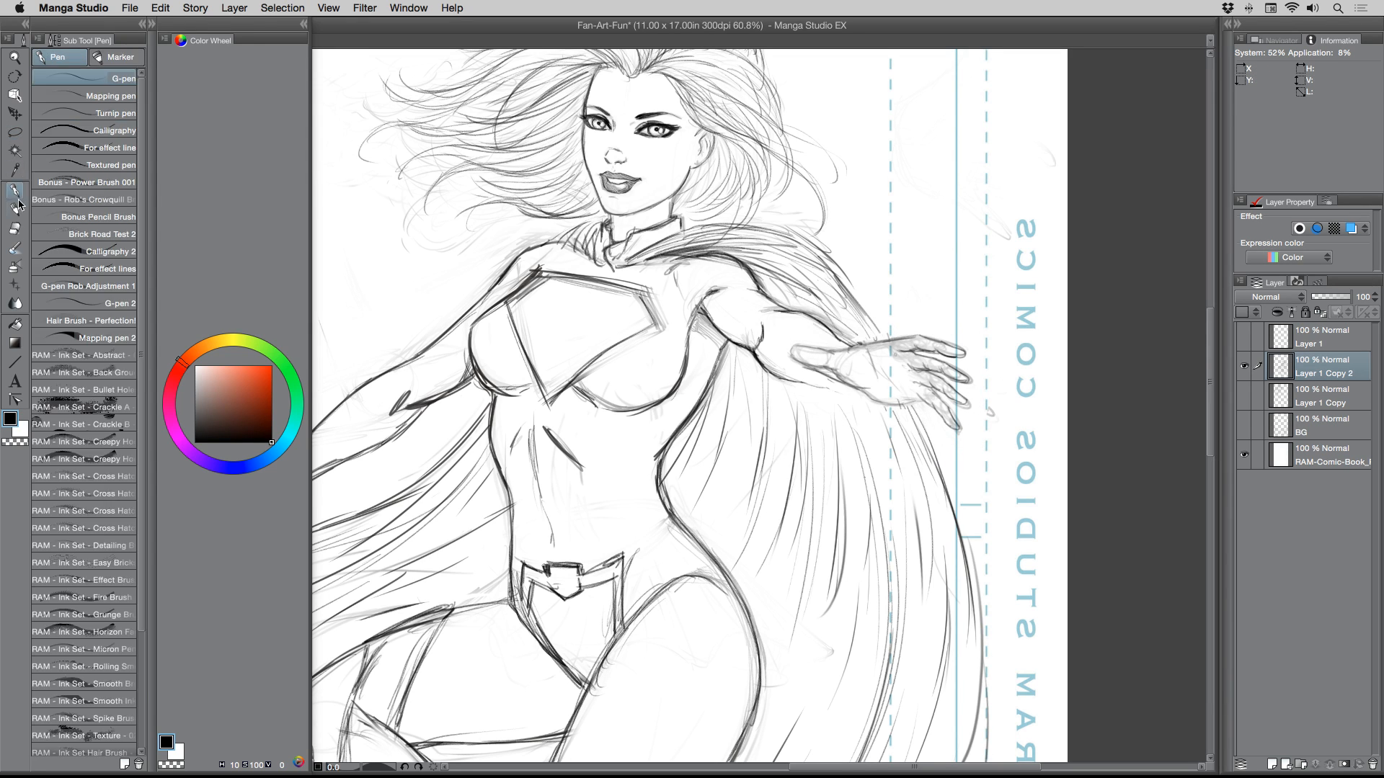
left_click(14, 209)
mouse_move(792, 378)
left_mouse_down()
mouse_move(866, 393)
mouse_move(843, 390)
left_mouse_up()
left_click_drag(830, 388, 871, 397)
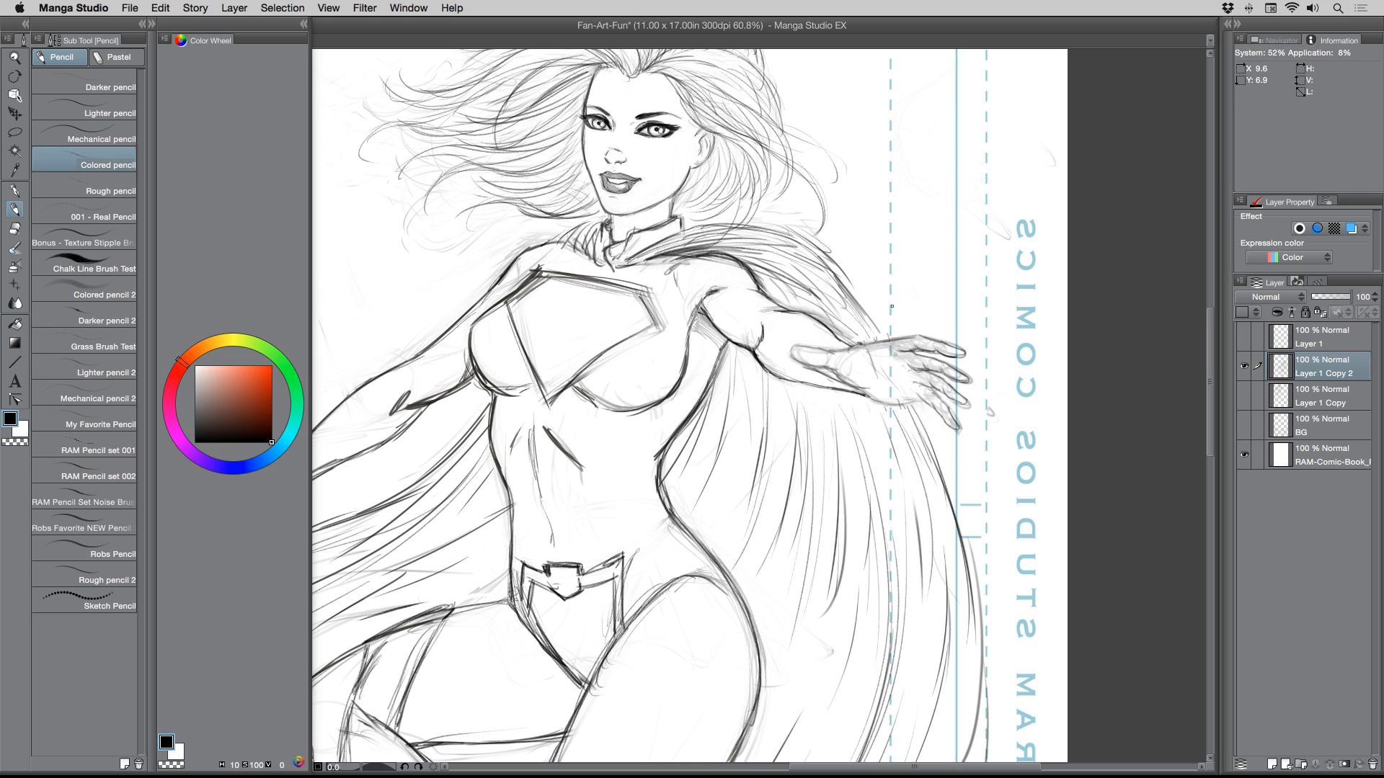
mouse_move(917, 335)
left_mouse_down()
mouse_move(791, 353)
mouse_move(889, 383)
mouse_move(860, 397)
mouse_move(931, 403)
mouse_move(918, 393)
mouse_move(957, 427)
left_mouse_up()
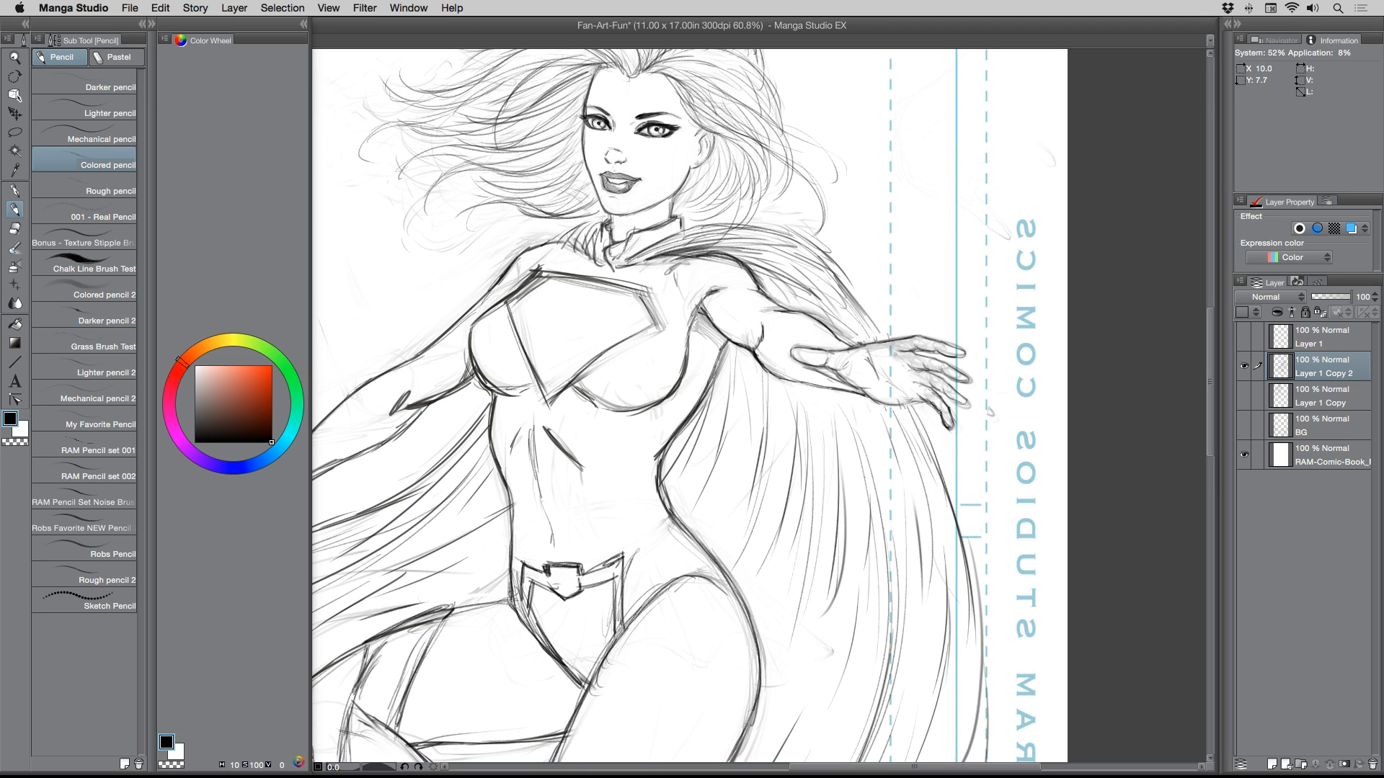
- Redraw the outstretched hand's index finger straighter and longer, and refine the remaining fingers
left_click_drag(959, 350, 957, 356)
left_click_drag(904, 338, 882, 341)
mouse_move(968, 351)
left_mouse_down()
mouse_move(900, 345)
mouse_move(917, 335)
mouse_move(938, 352)
mouse_move(955, 346)
mouse_move(921, 337)
mouse_move(966, 337)
mouse_move(941, 346)
left_mouse_up()
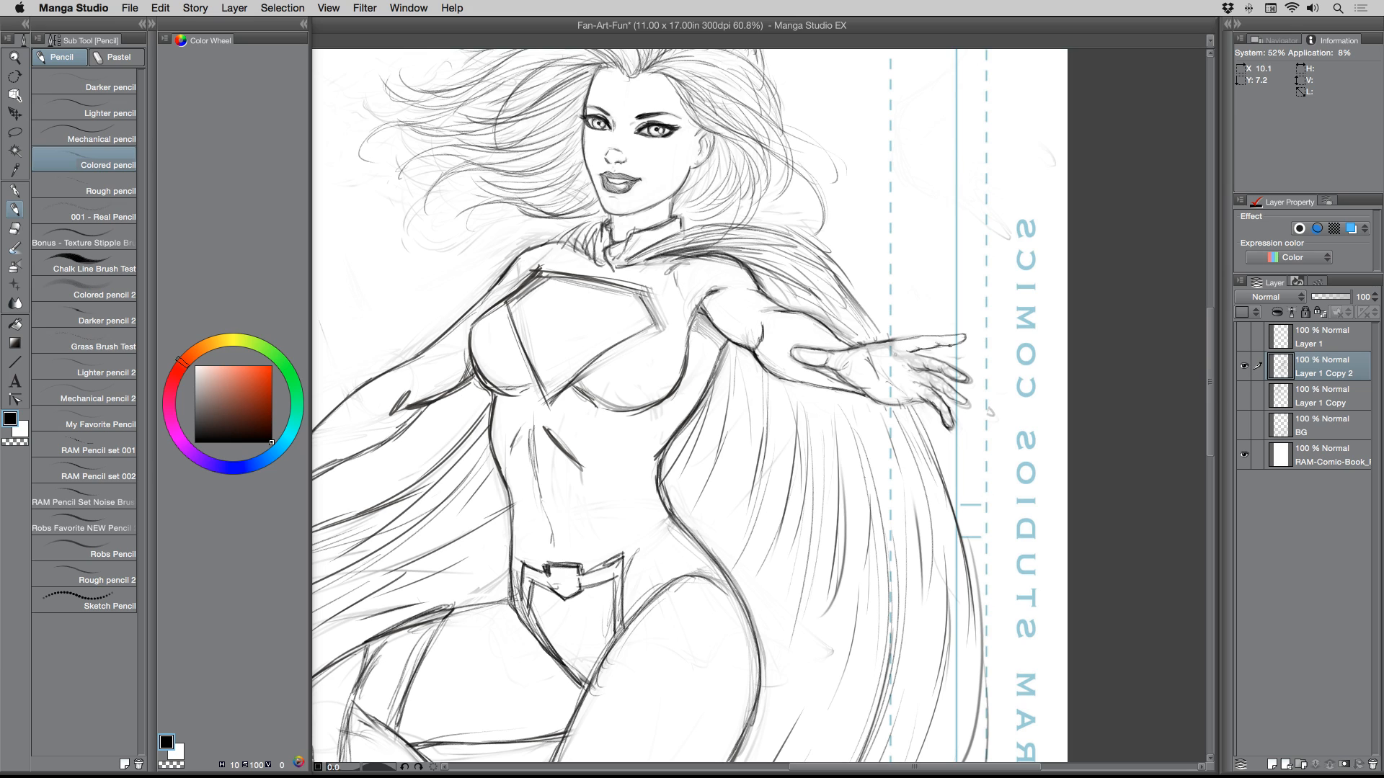
left_click_drag(915, 353, 939, 360)
left_click_drag(948, 425, 939, 410)
- Darken the flowing hair strands on the windblown side and along the crown of the head
left_click(15, 57)
left_click_drag(571, 267, 643, 271)
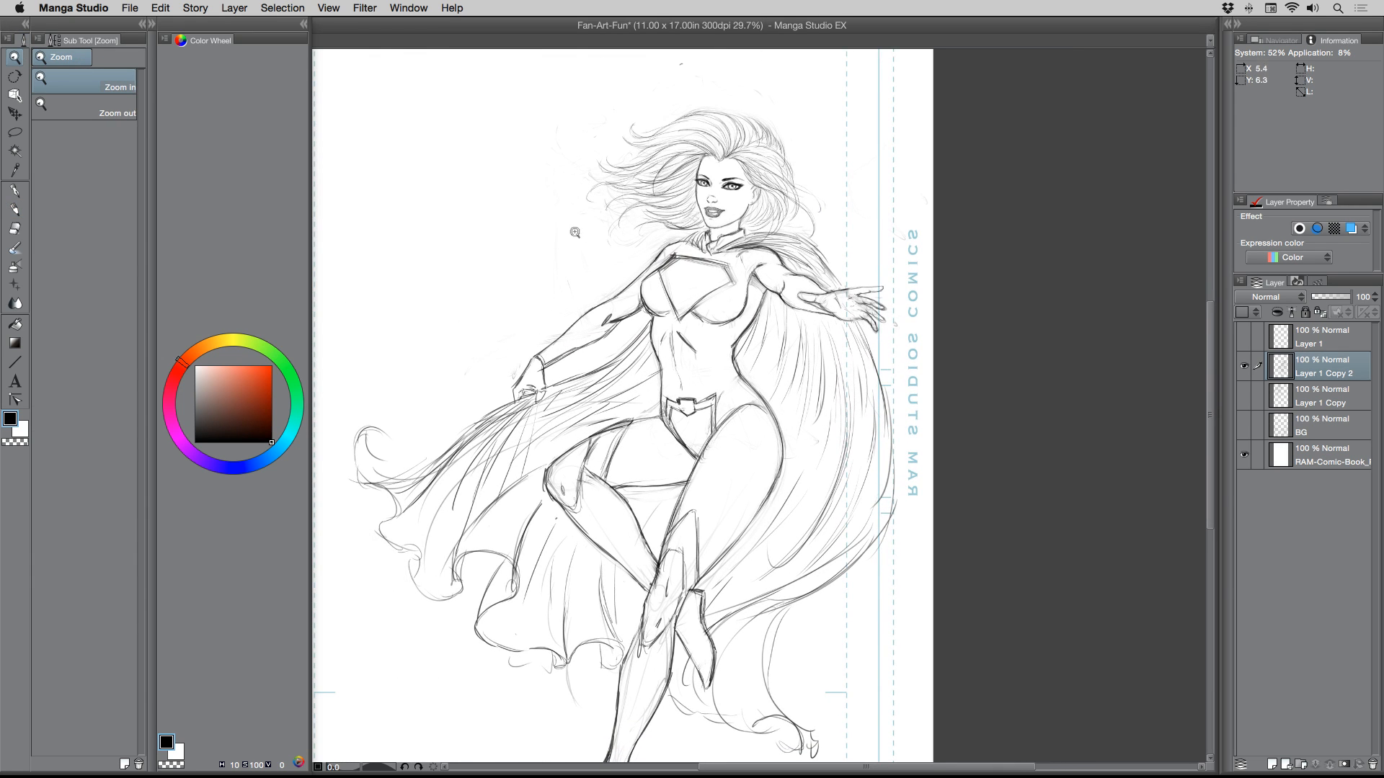
left_click_drag(621, 378, 648, 351)
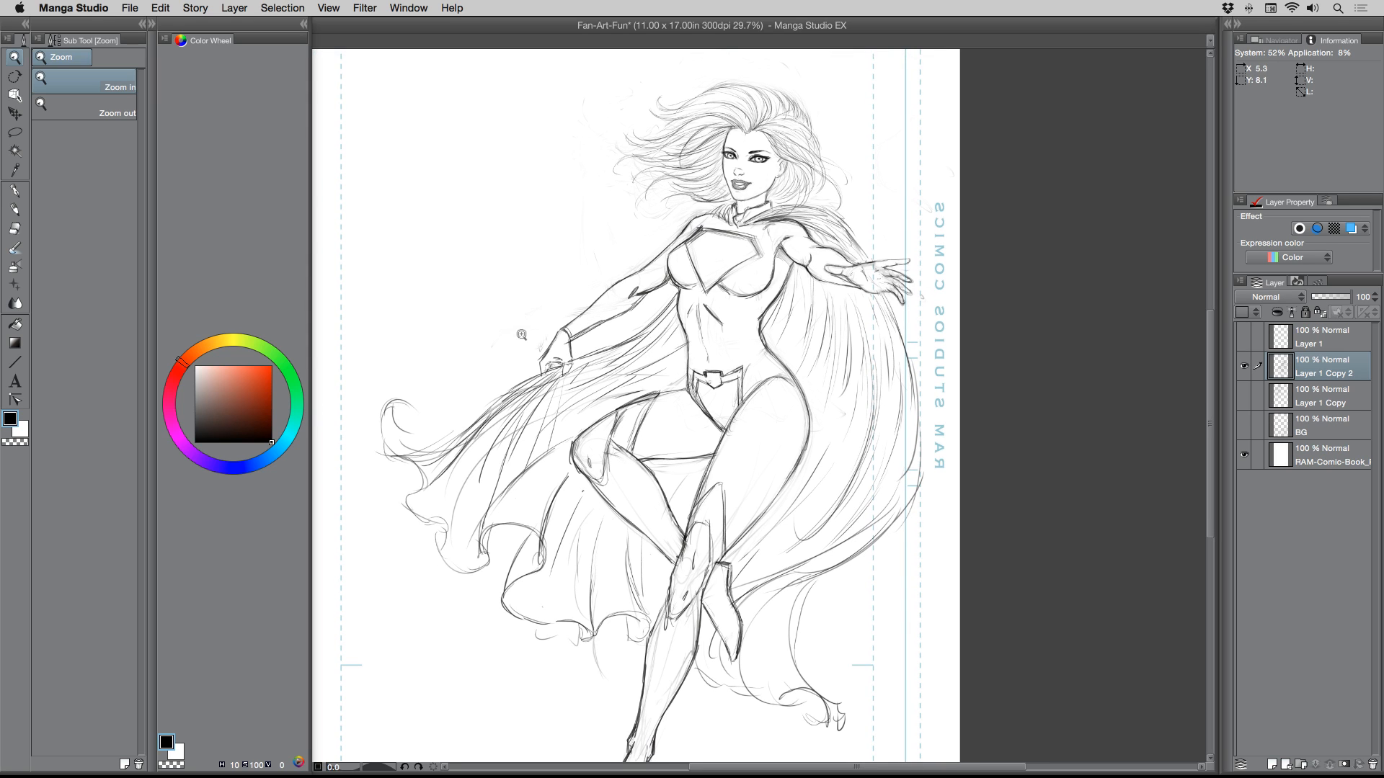
left_click(15, 209)
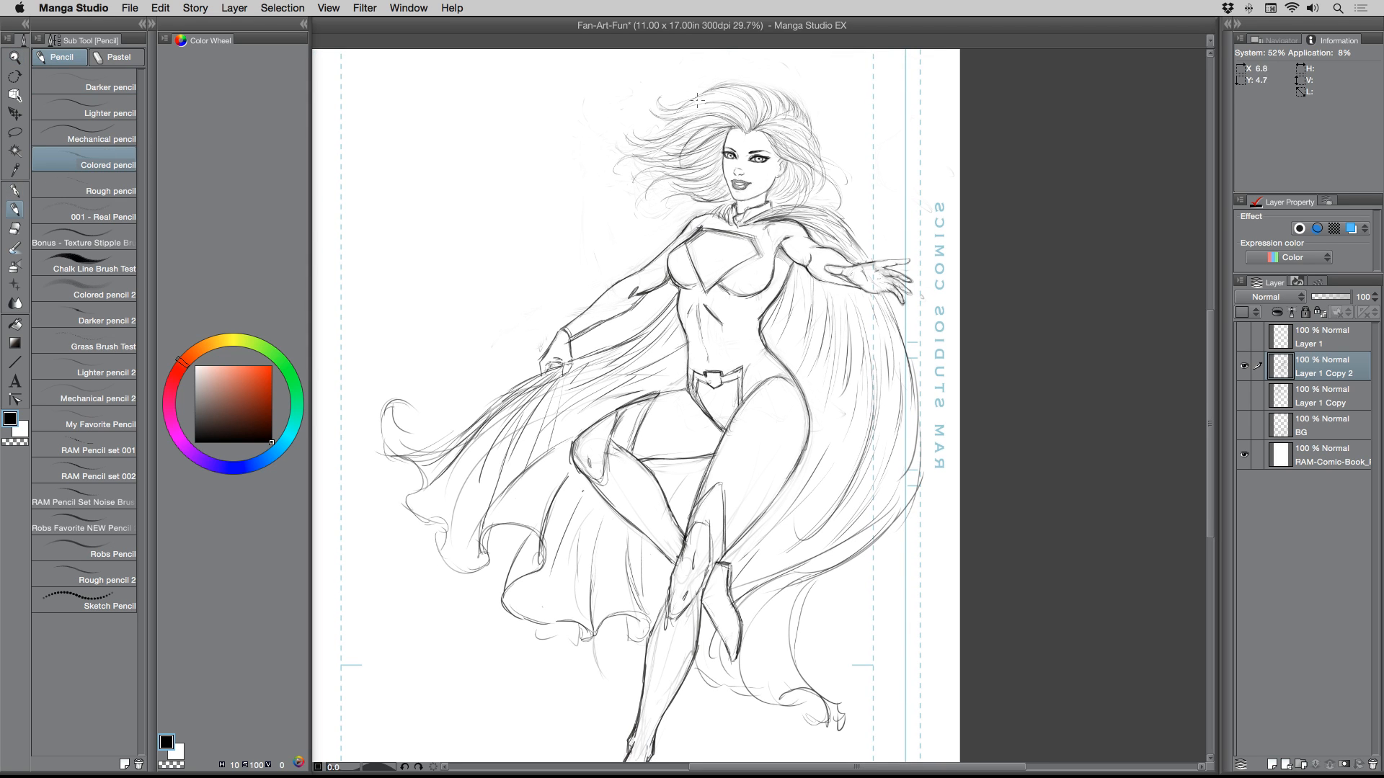
mouse_move(701, 91)
left_mouse_down()
mouse_move(662, 110)
mouse_move(683, 105)
mouse_move(660, 89)
mouse_move(666, 111)
mouse_move(679, 108)
mouse_move(659, 125)
mouse_move(686, 114)
mouse_move(625, 144)
left_mouse_up()
mouse_move(687, 131)
left_mouse_down()
mouse_move(632, 152)
mouse_move(699, 133)
mouse_move(634, 155)
mouse_move(637, 172)
mouse_move(698, 173)
mouse_move(651, 191)
mouse_move(692, 184)
mouse_move(657, 214)
mouse_move(719, 204)
mouse_move(688, 215)
left_mouse_up()
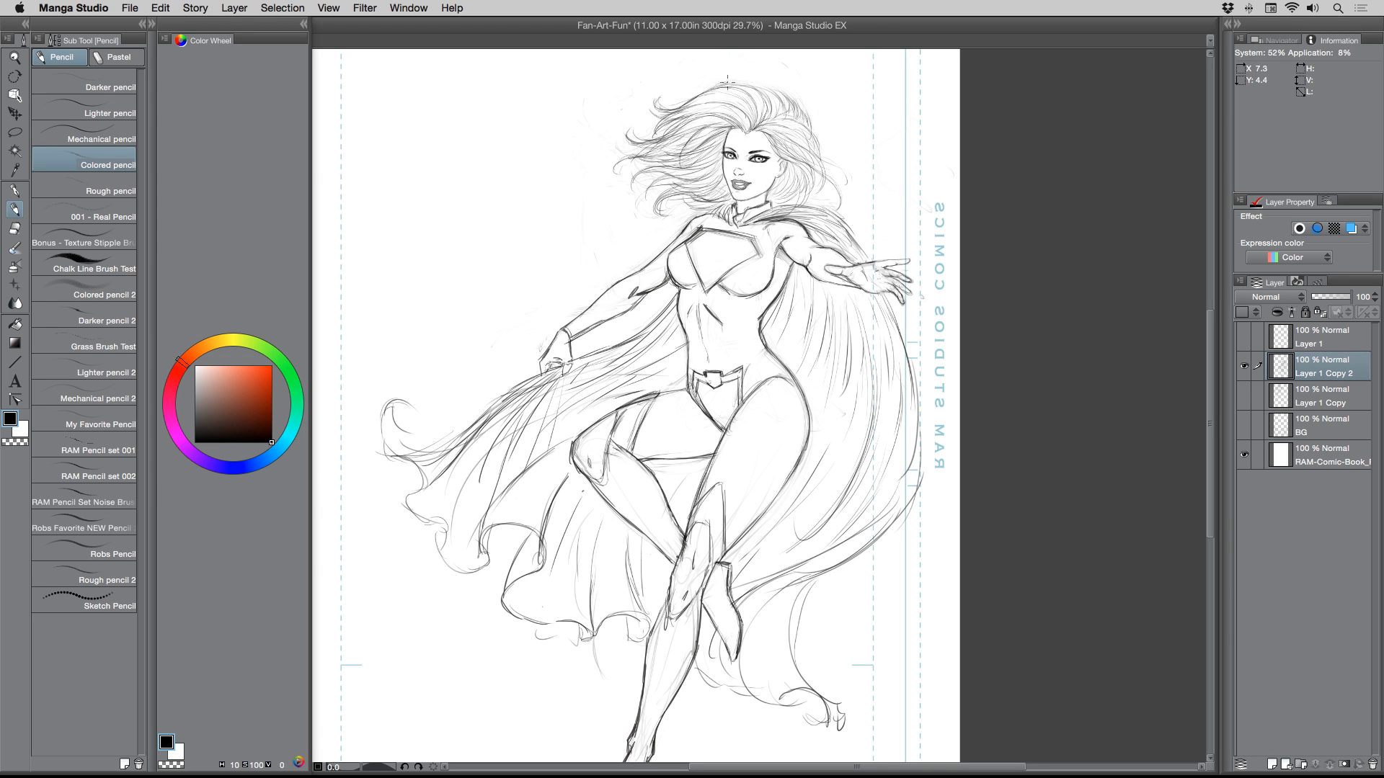
left_click_drag(726, 81, 766, 100)
- Sketch the main curves of an S emblem inside the chest shield, undoing a first stray stroke
left_click_drag(537, 281, 603, 311)
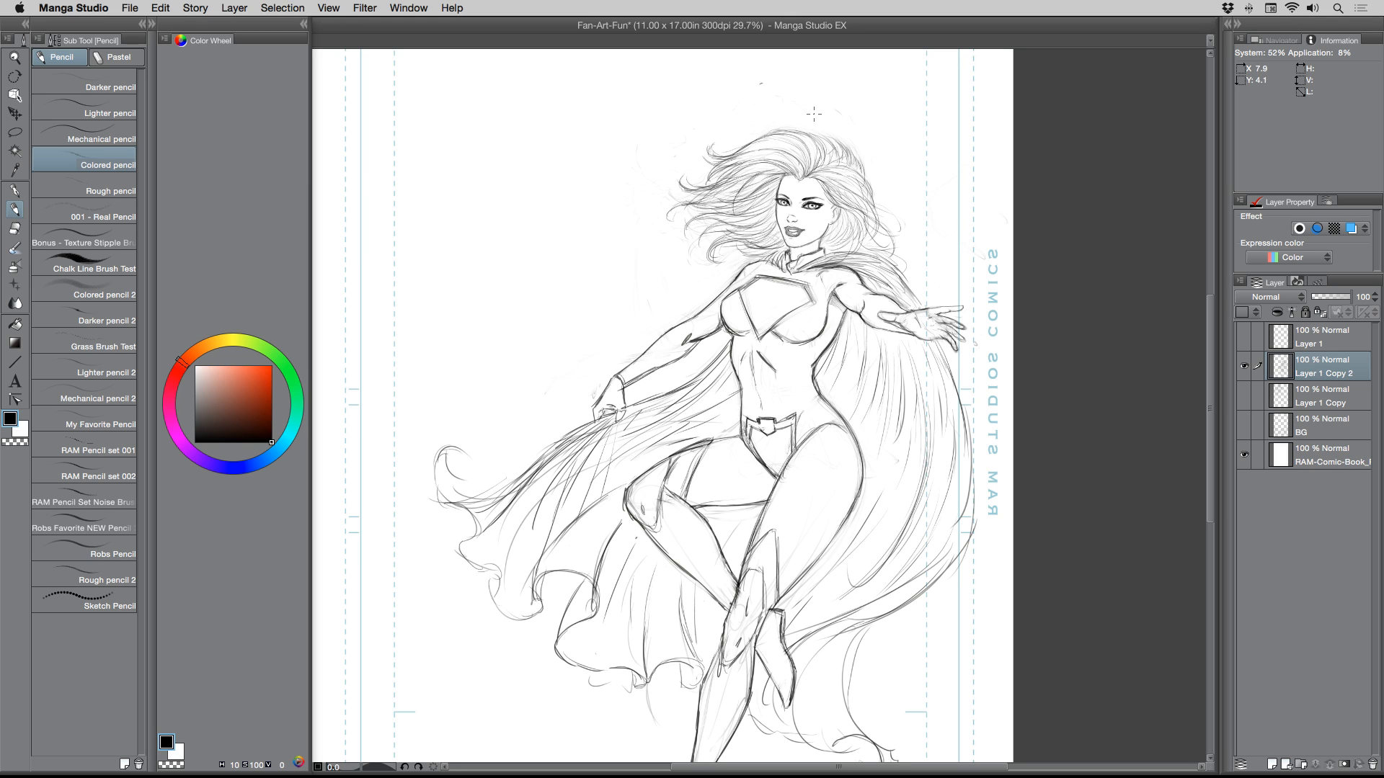
mouse_move(813, 299)
left_mouse_down()
mouse_move(803, 287)
mouse_move(764, 335)
mouse_move(790, 315)
left_mouse_up()
key("super+z")
mouse_move(761, 337)
left_mouse_down()
mouse_move(811, 299)
mouse_move(740, 286)
mouse_move(758, 276)
left_mouse_up()
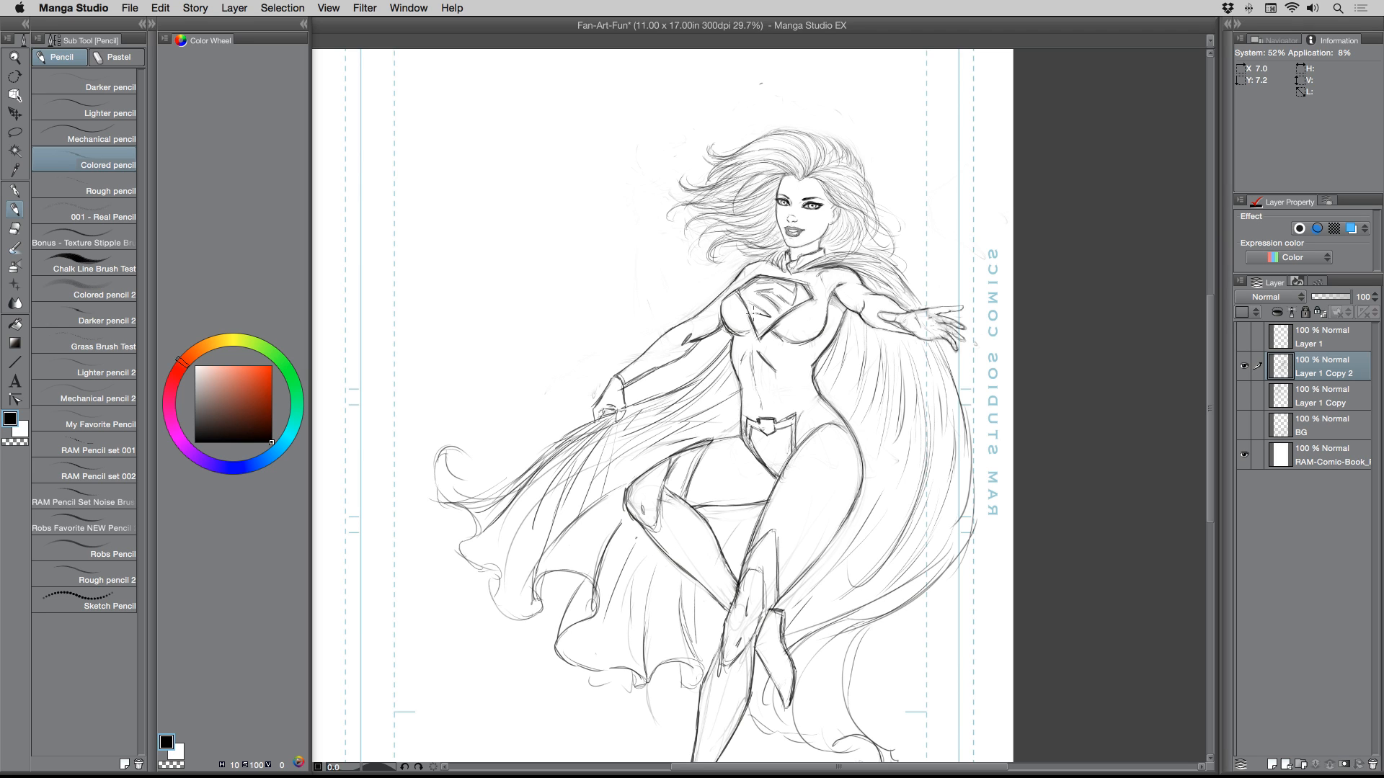
- Complete the S emblem's lower curve and darken its contours within the chest shield
left_click_drag(752, 314, 766, 322)
left_click_drag(757, 327, 771, 322)
left_click_drag(789, 306, 807, 291)
left_click_drag(770, 291, 779, 299)
left_click_drag(758, 294, 778, 309)
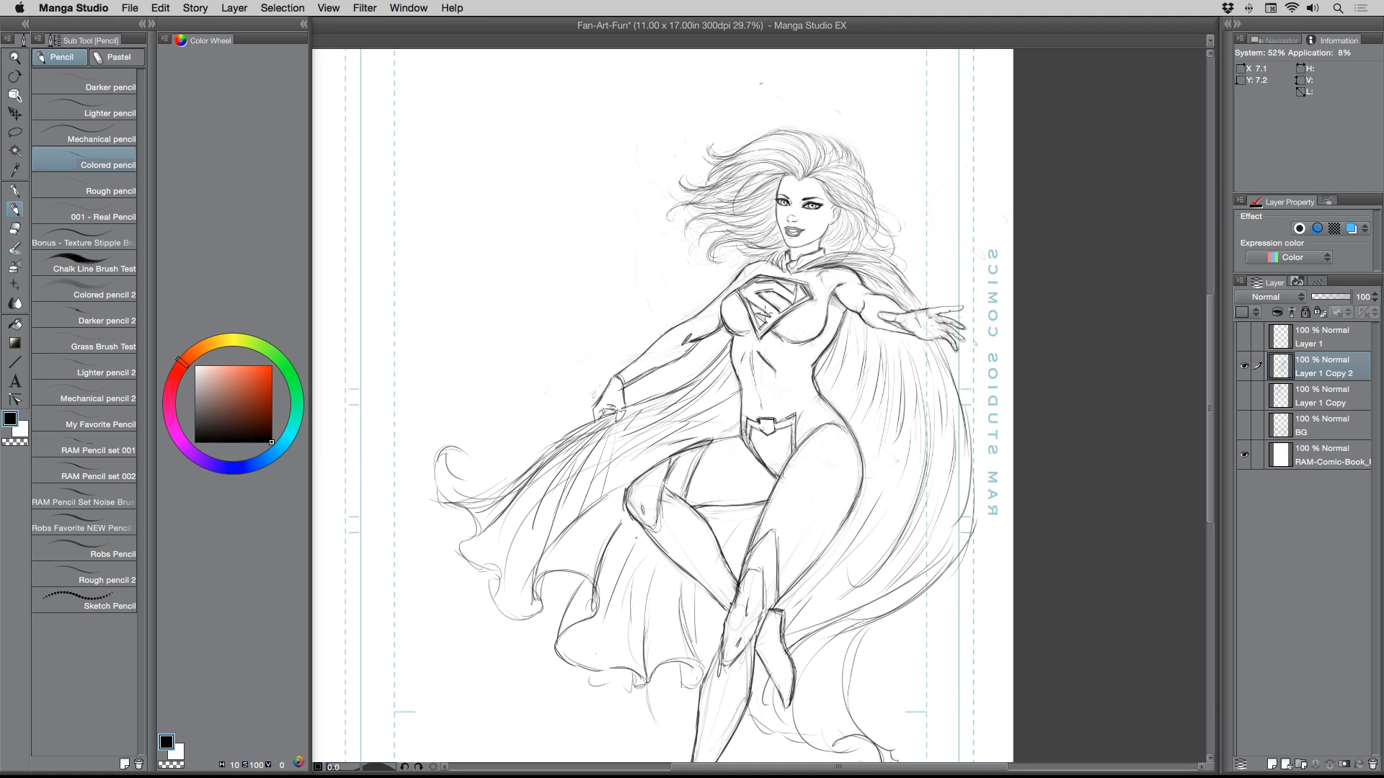
left_click_drag(755, 318, 770, 305)
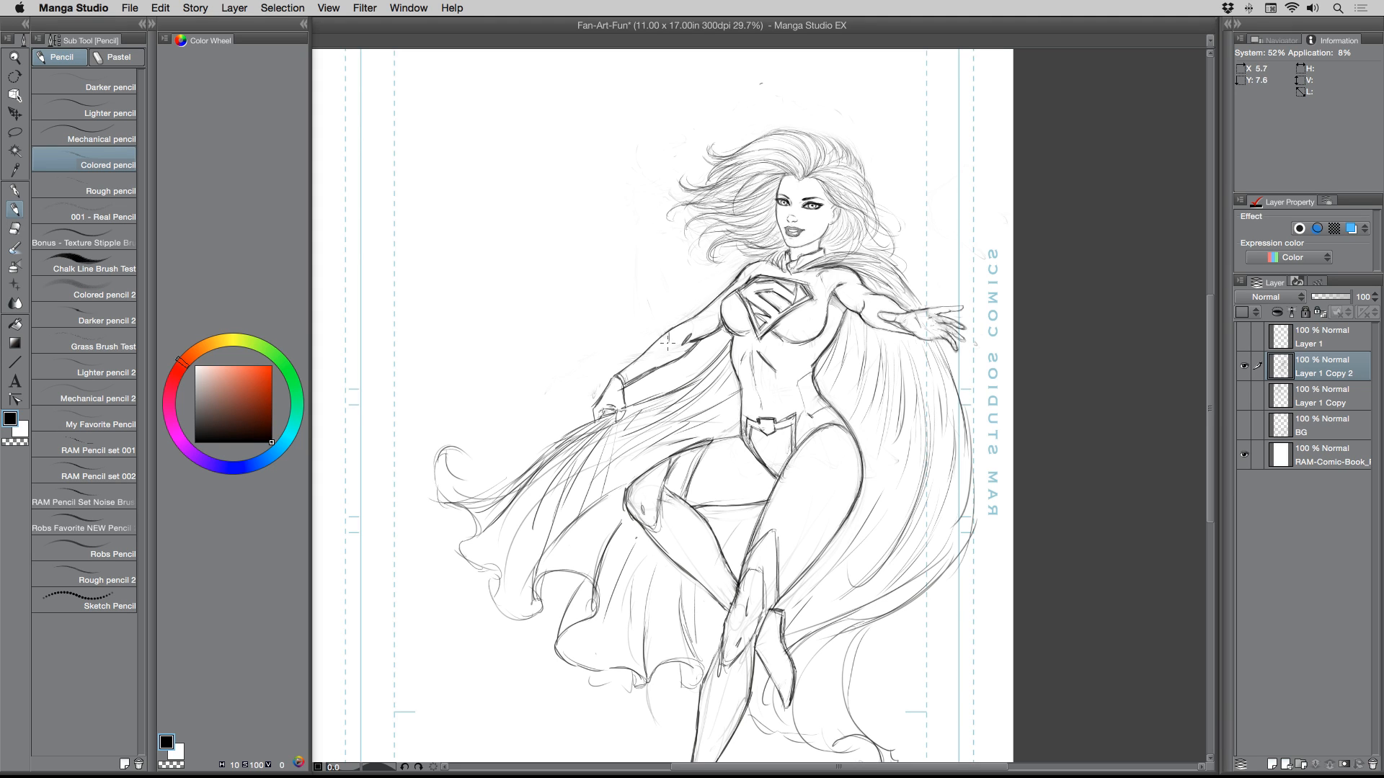
- Pencil contour and fold lines on the cape-holding forearm, the bent leg's boot, and the extended boot's shin and ankle
left_click_drag(673, 343, 638, 360)
left_click_drag(703, 557, 723, 567)
scroll(581, 612, "down", 5)
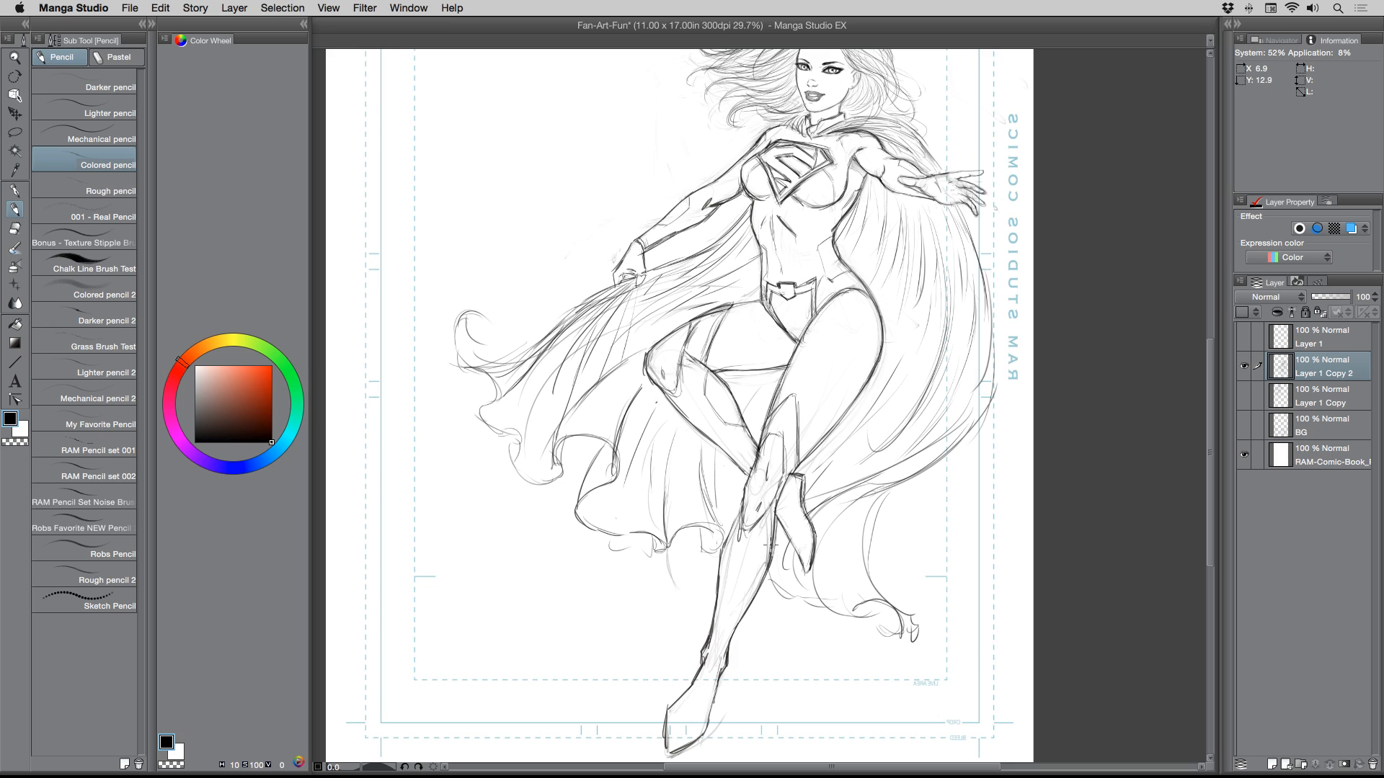
left_click_drag(760, 553, 740, 608)
left_click_drag(730, 553, 719, 597)
left_click_drag(740, 512, 722, 553)
left_click_drag(710, 659, 720, 656)
mouse_move(794, 395)
left_mouse_down()
mouse_move(796, 448)
mouse_move(791, 394)
mouse_move(760, 448)
left_mouse_up()
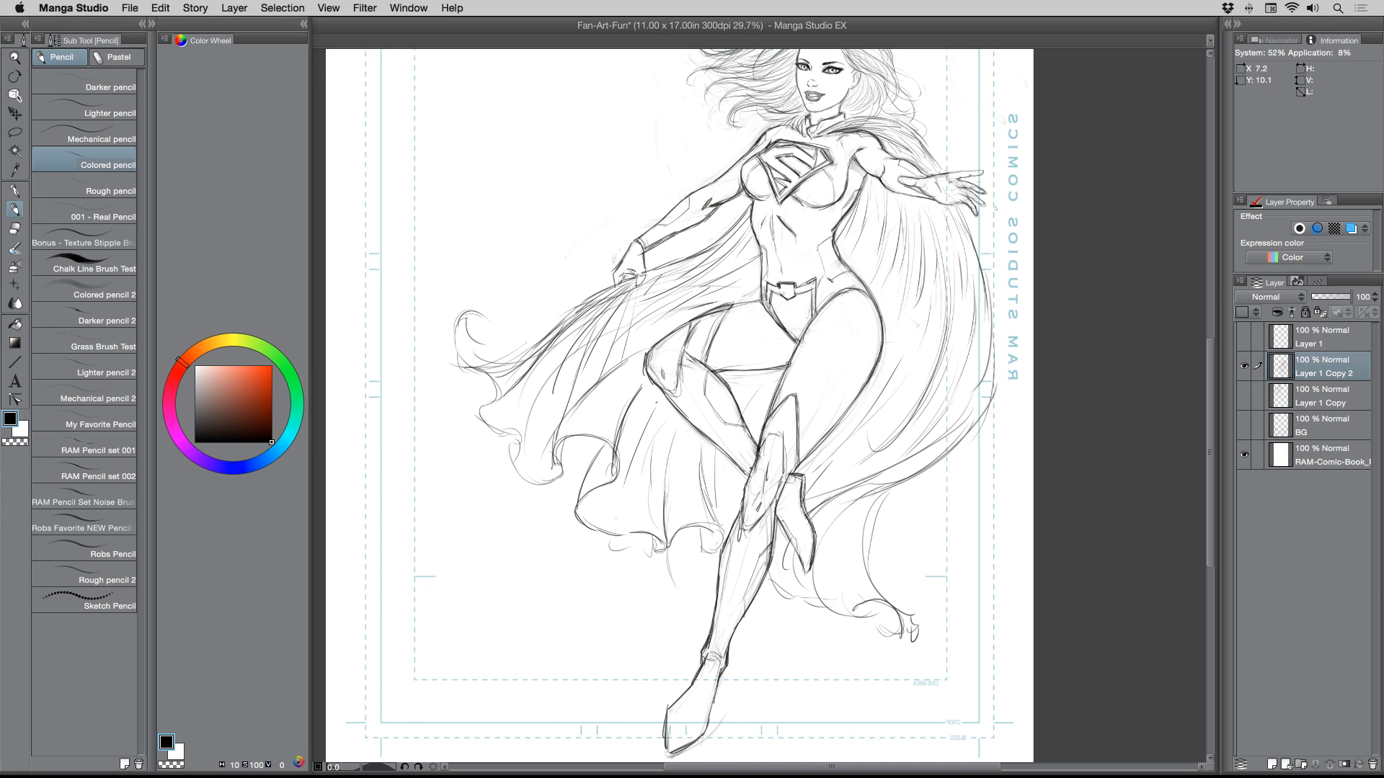
mouse_move(770, 436)
left_mouse_down()
mouse_move(758, 453)
mouse_move(765, 442)
mouse_move(800, 474)
mouse_move(784, 483)
left_mouse_up()
- Darken the cape's shoulder and outer edge, and add long fold lines on the side behind the outstretched arm
scroll(570, 364, "up", 2)
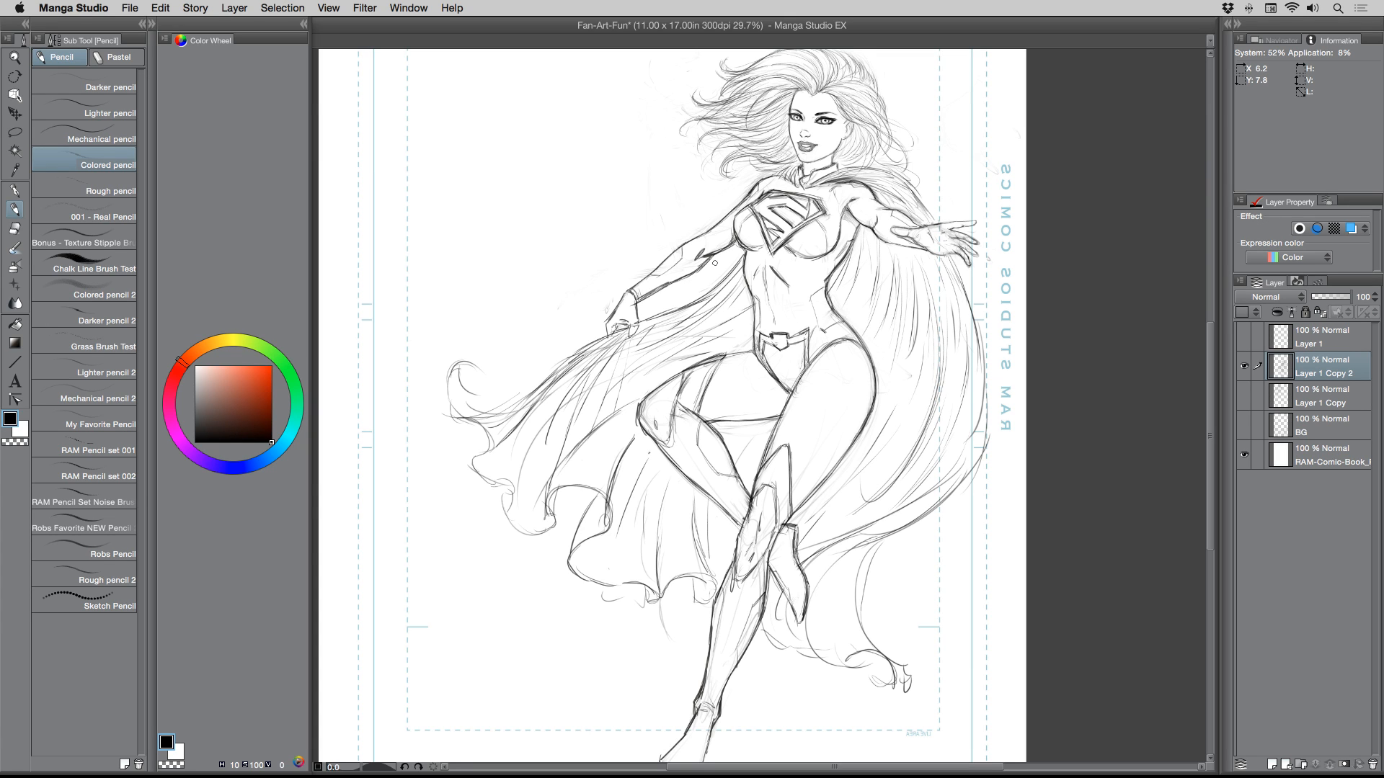
mouse_move(851, 175)
left_mouse_down()
mouse_move(913, 202)
mouse_move(878, 171)
mouse_move(912, 190)
left_mouse_up()
left_click_drag(953, 267, 972, 374)
mouse_move(975, 436)
left_mouse_down()
mouse_move(955, 487)
mouse_move(974, 458)
mouse_move(968, 475)
left_mouse_up()
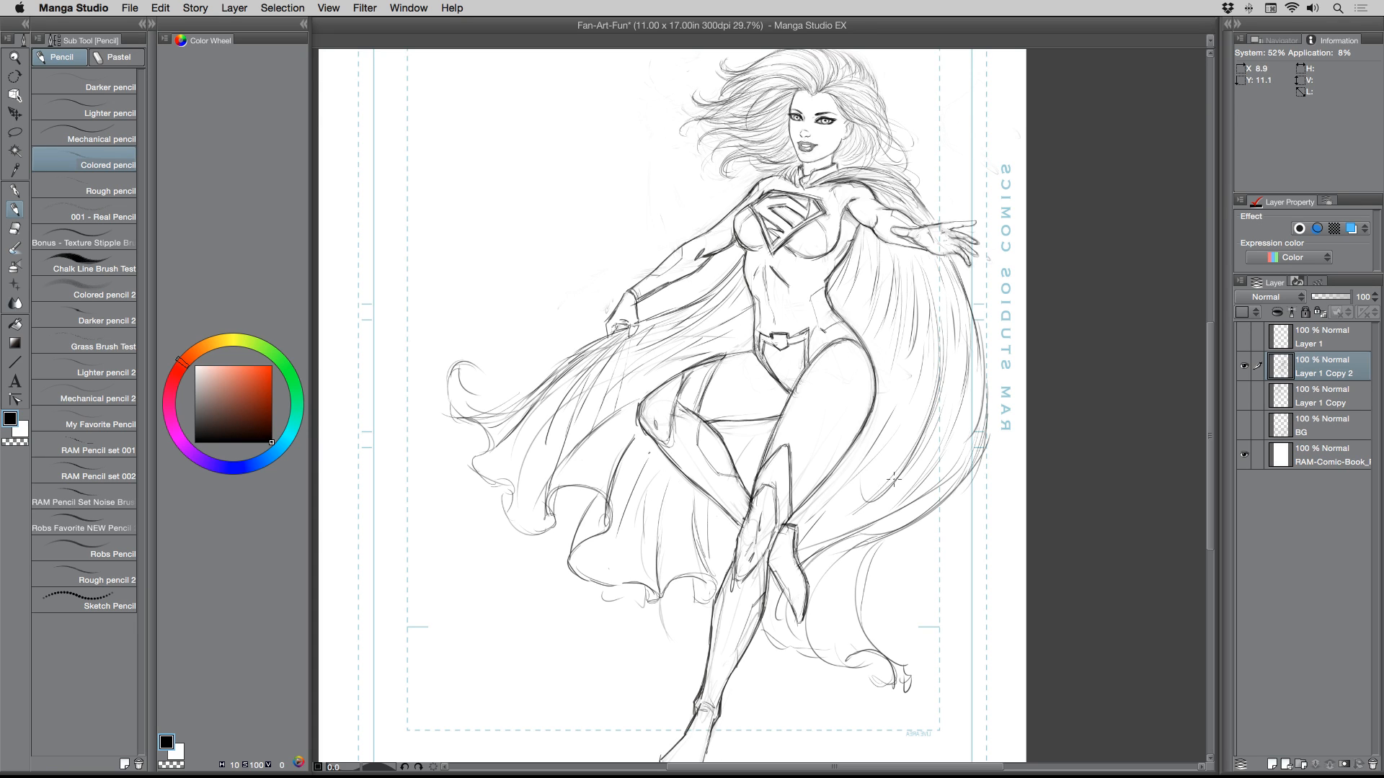
left_click_drag(851, 506, 808, 542)
left_click_drag(870, 451, 830, 498)
left_click_drag(906, 366, 869, 456)
left_click_drag(895, 399, 870, 444)
left_click_drag(888, 339, 877, 363)
- Add fold lines to the gripped side of the cape, below the lowered arm and above the rippling hem
left_click_drag(747, 320, 709, 363)
left_click_drag(561, 464, 545, 501)
mouse_move(630, 438)
left_mouse_down()
mouse_move(572, 530)
mouse_move(607, 527)
left_mouse_up()
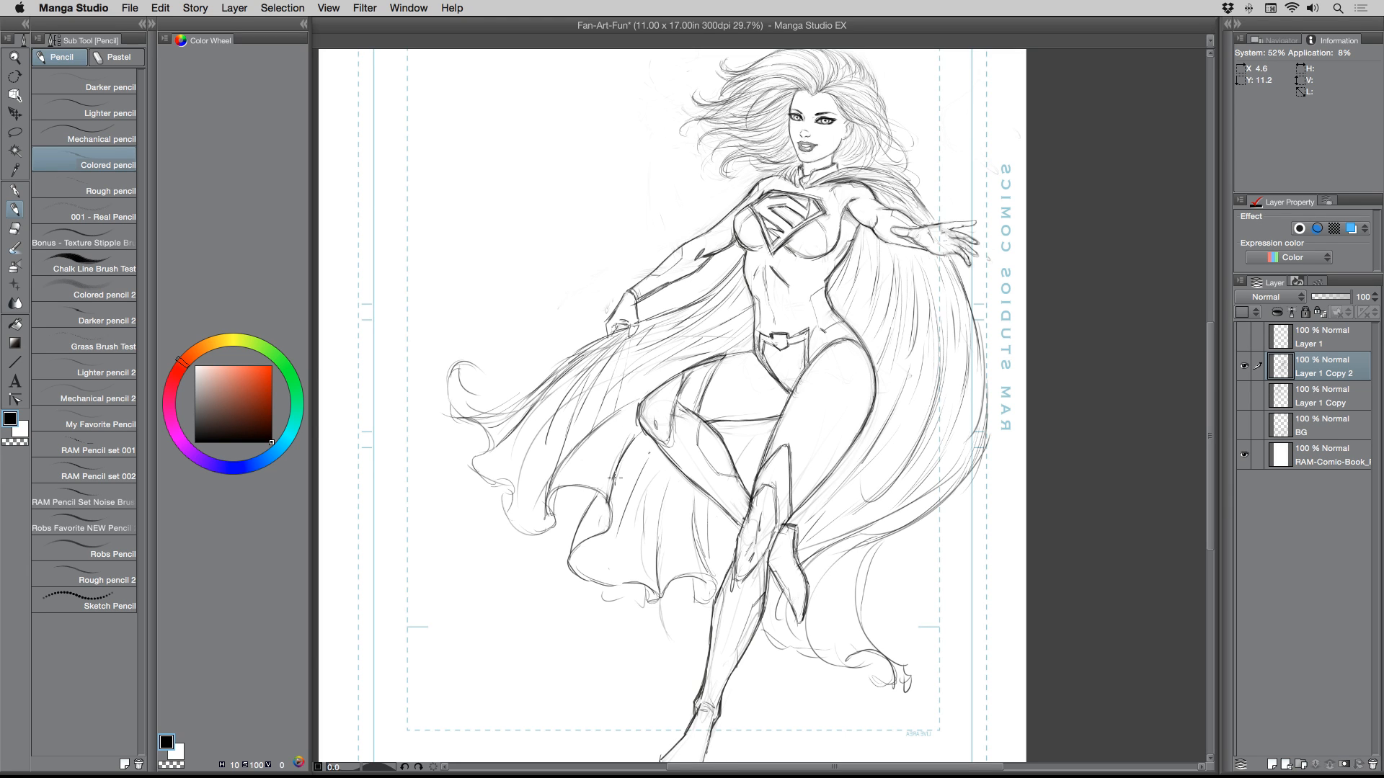
mouse_move(615, 477)
left_mouse_down()
mouse_move(607, 522)
mouse_move(558, 486)
mouse_move(554, 521)
left_mouse_up()
- Strengthen the cape's sweeping outer contour, lower hem and curled far tip
mouse_move(960, 289)
left_mouse_down()
mouse_move(984, 355)
mouse_move(983, 454)
left_mouse_up()
mouse_move(986, 364)
left_mouse_down()
mouse_move(980, 460)
mouse_move(955, 493)
mouse_move(824, 577)
left_mouse_up()
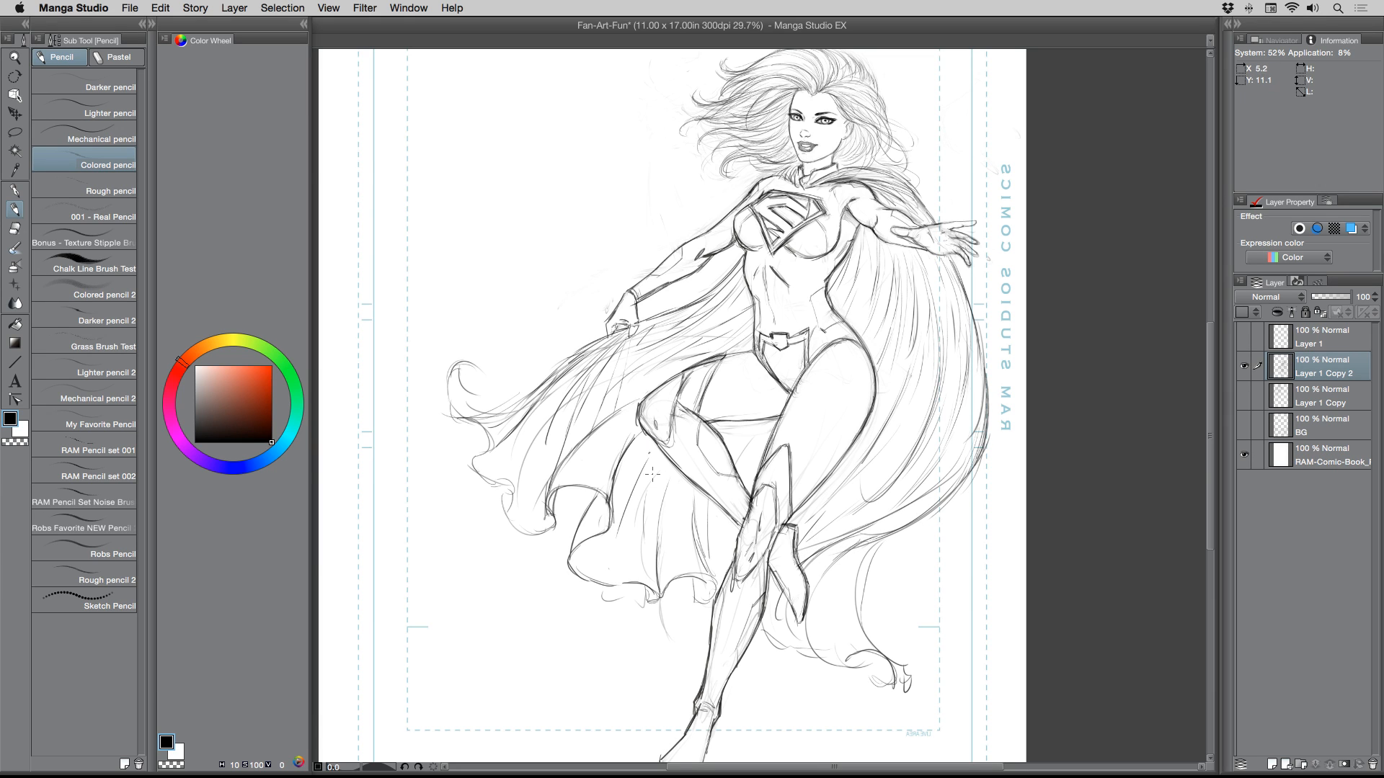
mouse_move(693, 492)
left_mouse_down()
mouse_move(719, 601)
mouse_move(695, 601)
mouse_move(848, 658)
left_mouse_up()
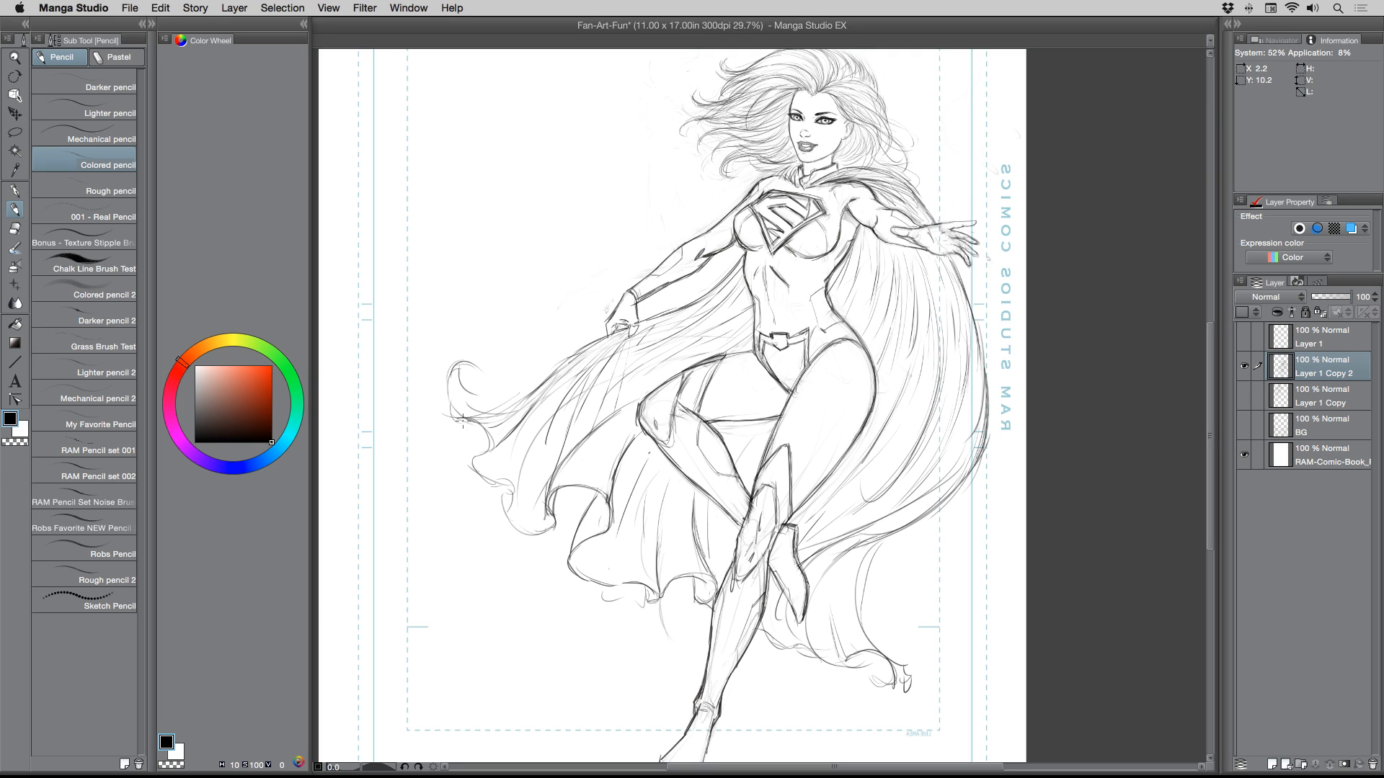
mouse_move(461, 420)
left_mouse_down()
mouse_move(476, 467)
mouse_move(499, 480)
mouse_move(504, 508)
mouse_move(451, 404)
mouse_move(459, 418)
mouse_move(465, 362)
mouse_move(471, 401)
mouse_move(514, 388)
mouse_move(480, 414)
mouse_move(544, 384)
mouse_move(484, 419)
mouse_move(654, 331)
left_mouse_up()
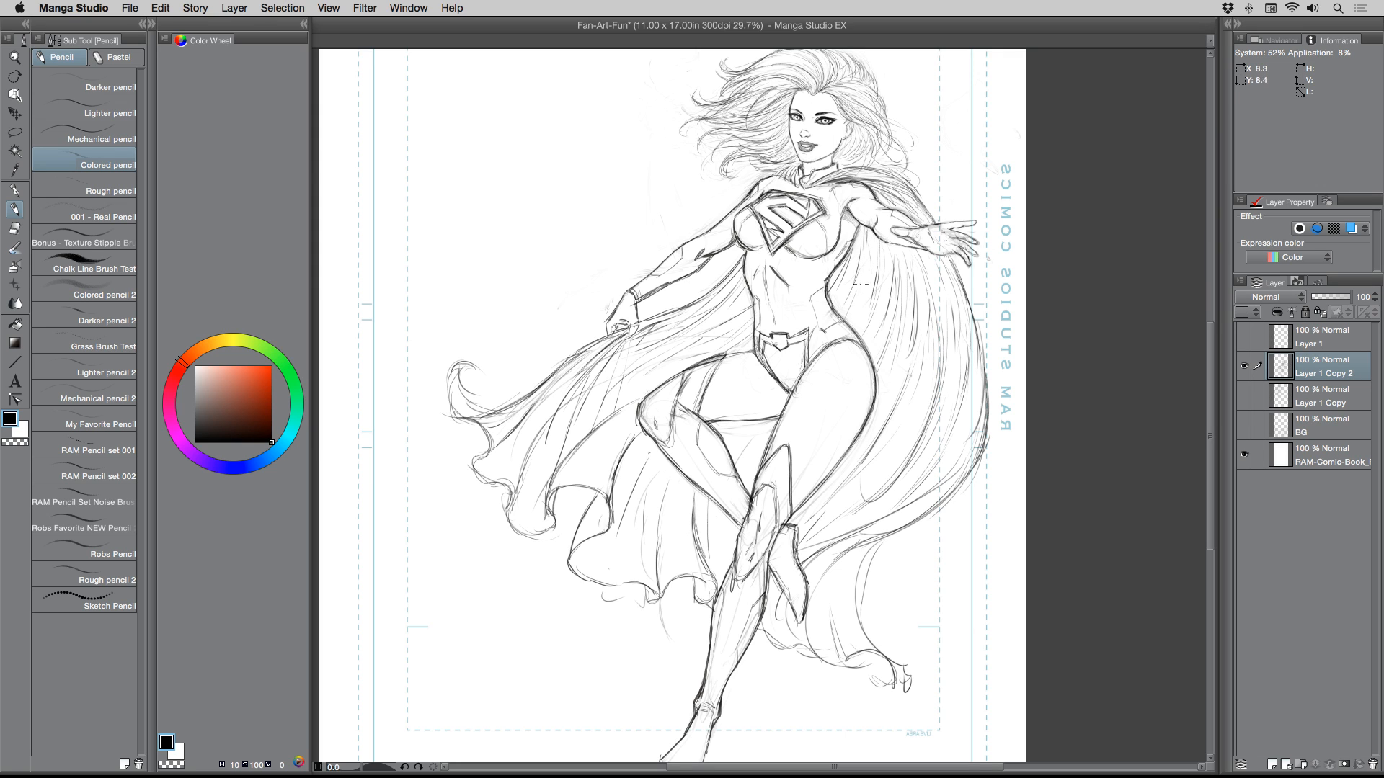
- Add further fold strokes inside the cape between the torso and its outer edge
left_click_drag(858, 290, 850, 318)
left_click_drag(907, 363, 899, 393)
left_click_drag(964, 381, 931, 458)
mouse_move(978, 335)
left_mouse_down()
mouse_move(971, 303)
mouse_move(979, 427)
mouse_move(984, 373)
mouse_move(938, 489)
left_mouse_up()
left_click_drag(757, 442, 747, 467)
- View the whole page and briefly show Layer 1 Copy to compare the earlier figure with the current one
left_click(16, 57)
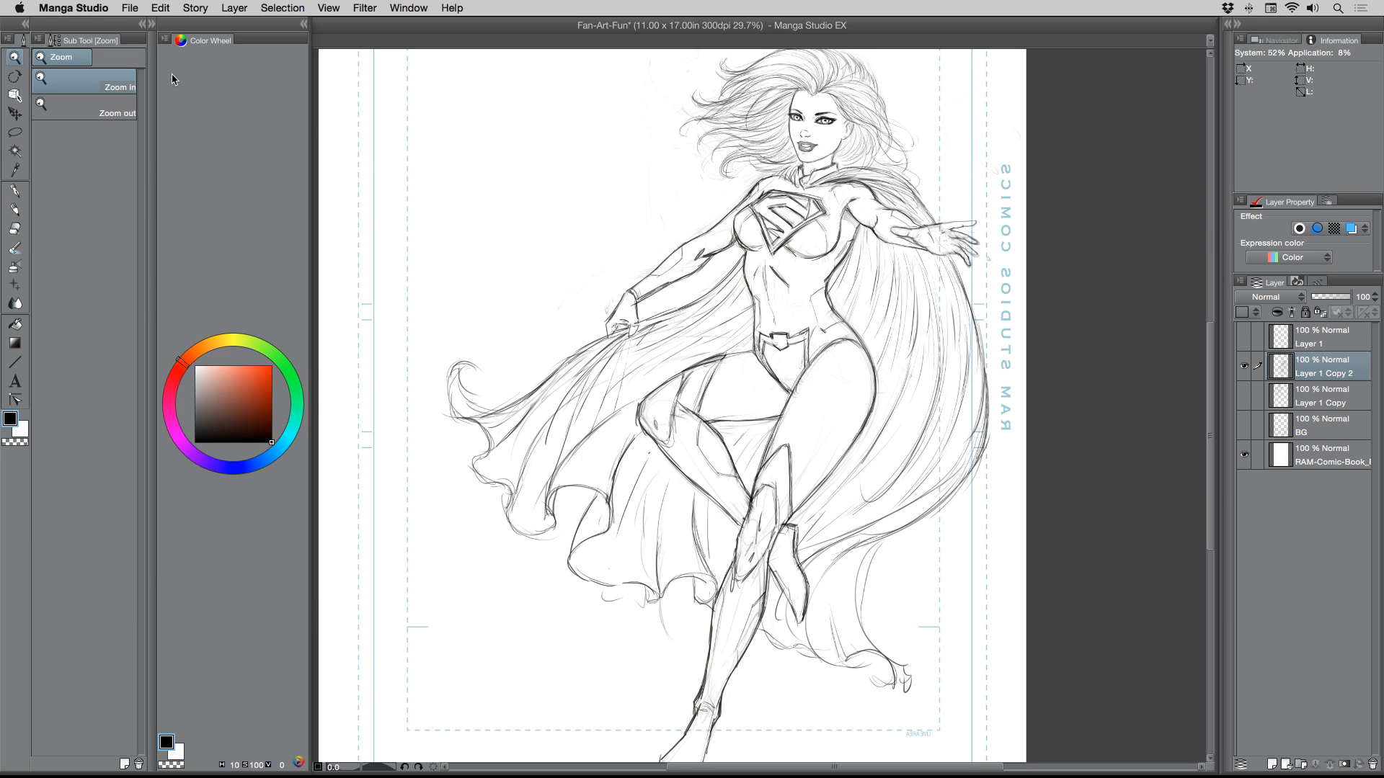
left_click(519, 275, "alt")
left_click_drag(530, 280, 627, 320)
left_click(603, 256)
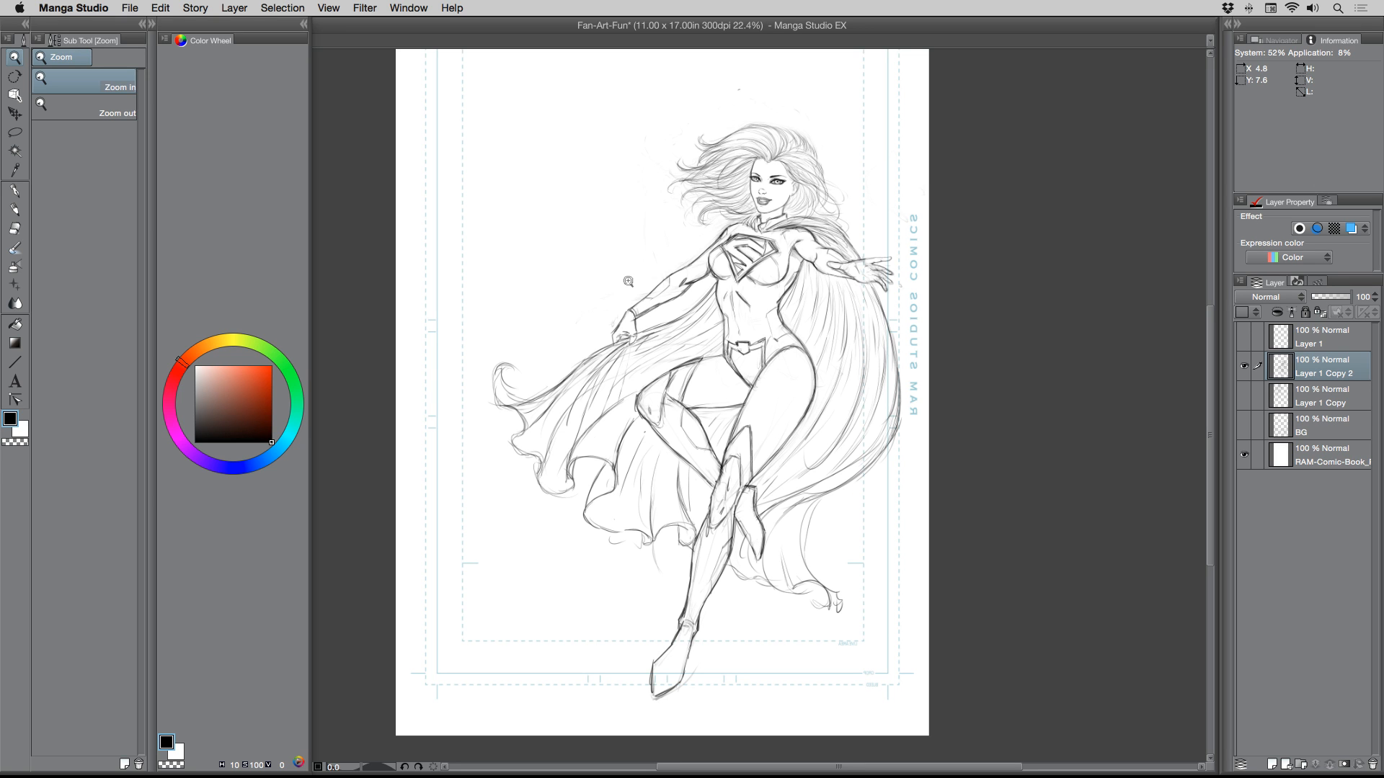
left_click(505, 235, "alt")
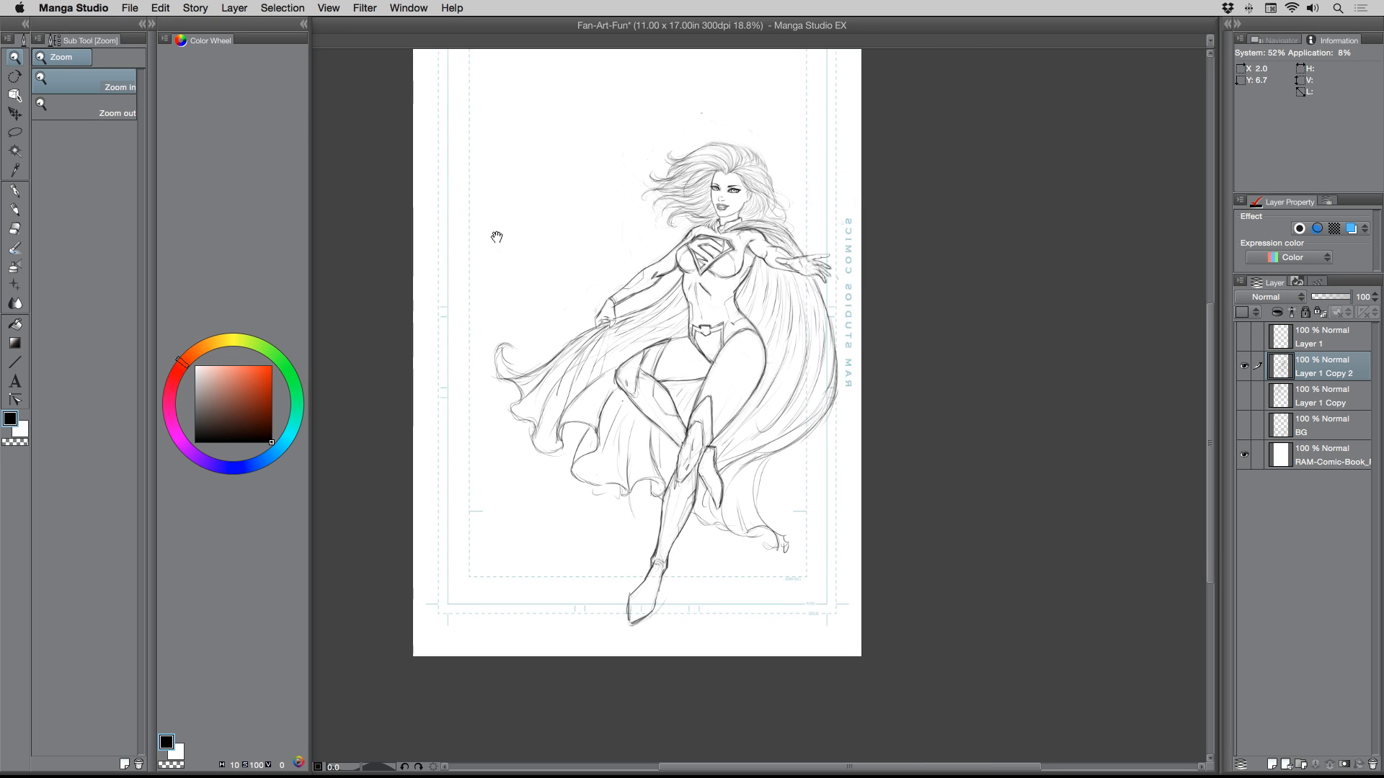
left_click_drag(506, 235, 626, 304)
left_click(15, 113)
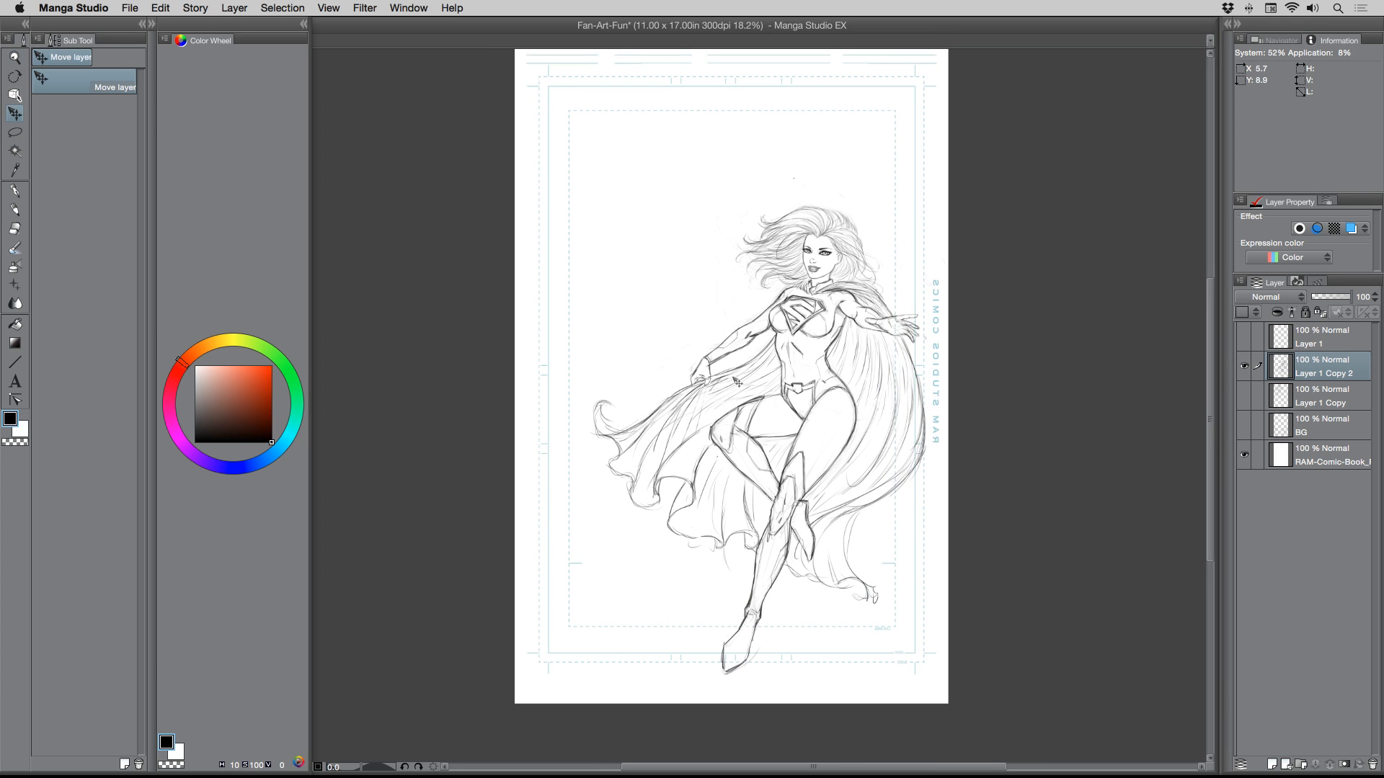
mouse_move(738, 383)
left_mouse_down()
mouse_move(690, 287)
mouse_move(749, 410)
left_mouse_up()
left_click(1244, 396)
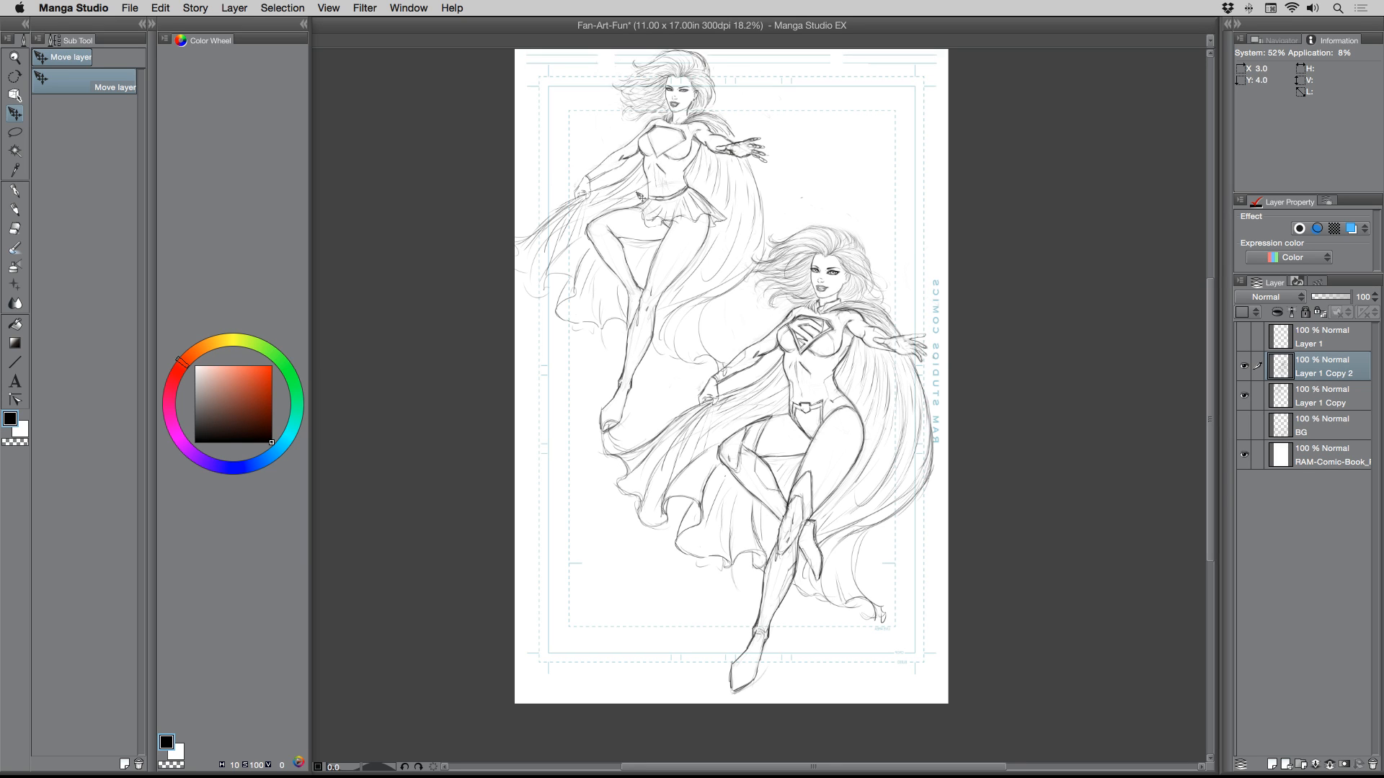
left_click(1244, 395)
- Move the superheroine up within the page's inner frame and rotate the figure very slightly
left_click_drag(773, 402, 737, 274)
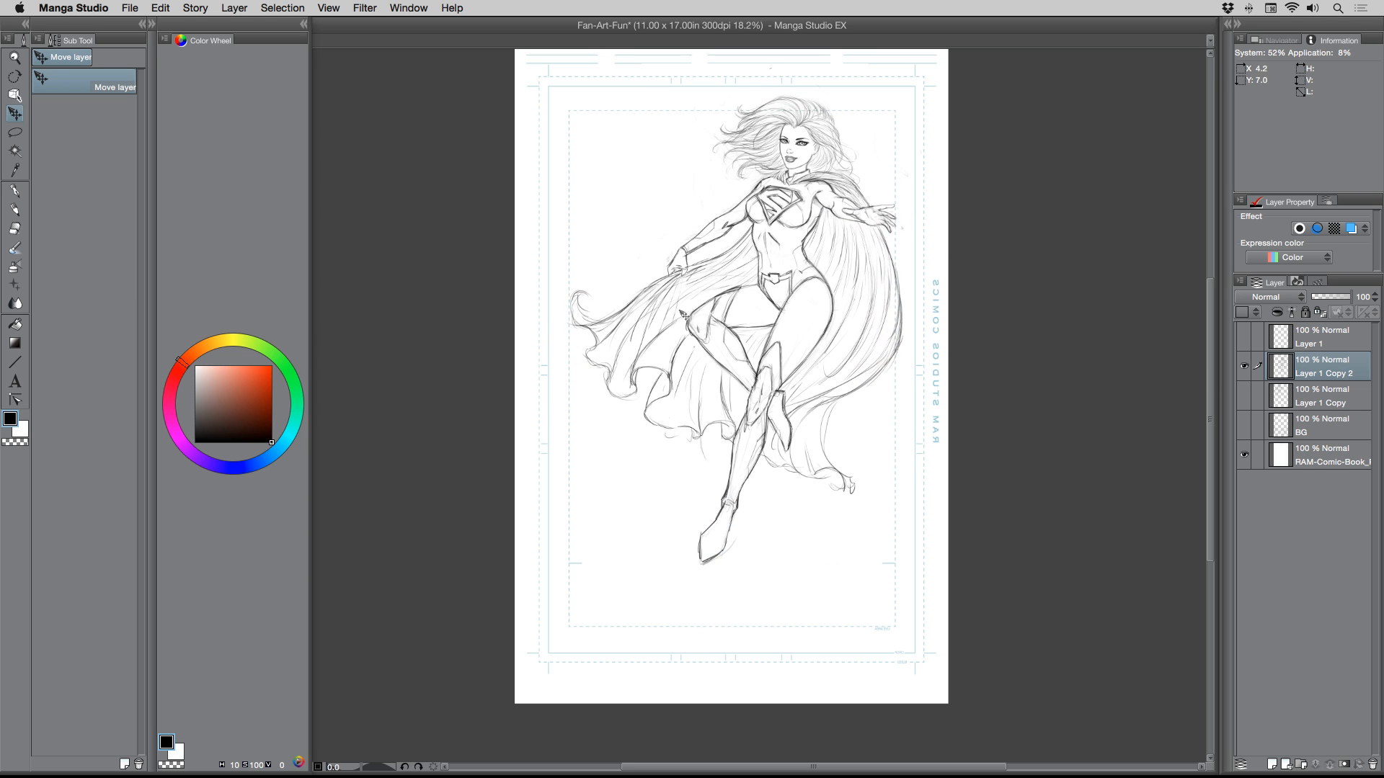
mouse_move(682, 312)
left_mouse_down()
mouse_move(705, 316)
mouse_move(682, 306)
mouse_move(675, 279)
mouse_move(666, 297)
left_mouse_up()
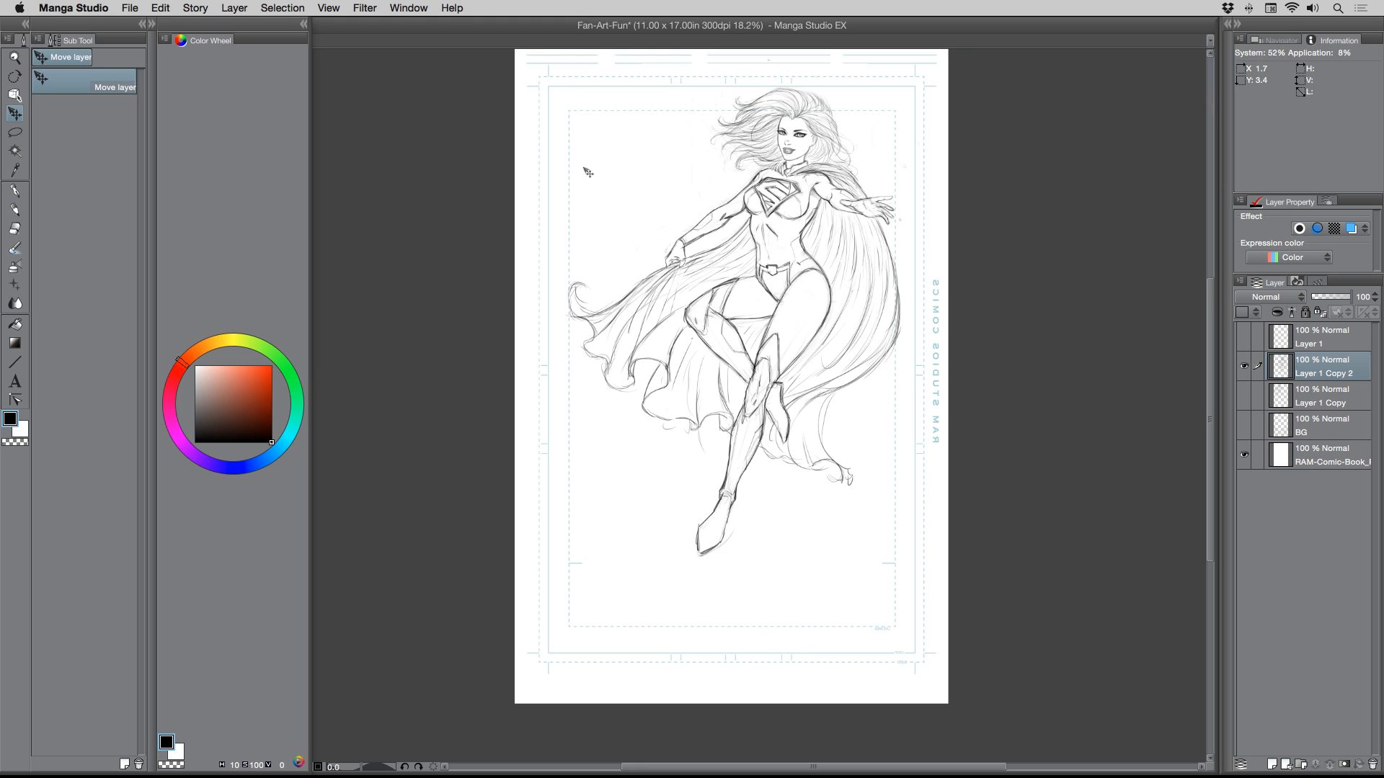
key("super+t")
left_click_drag(520, 112, 522, 126)
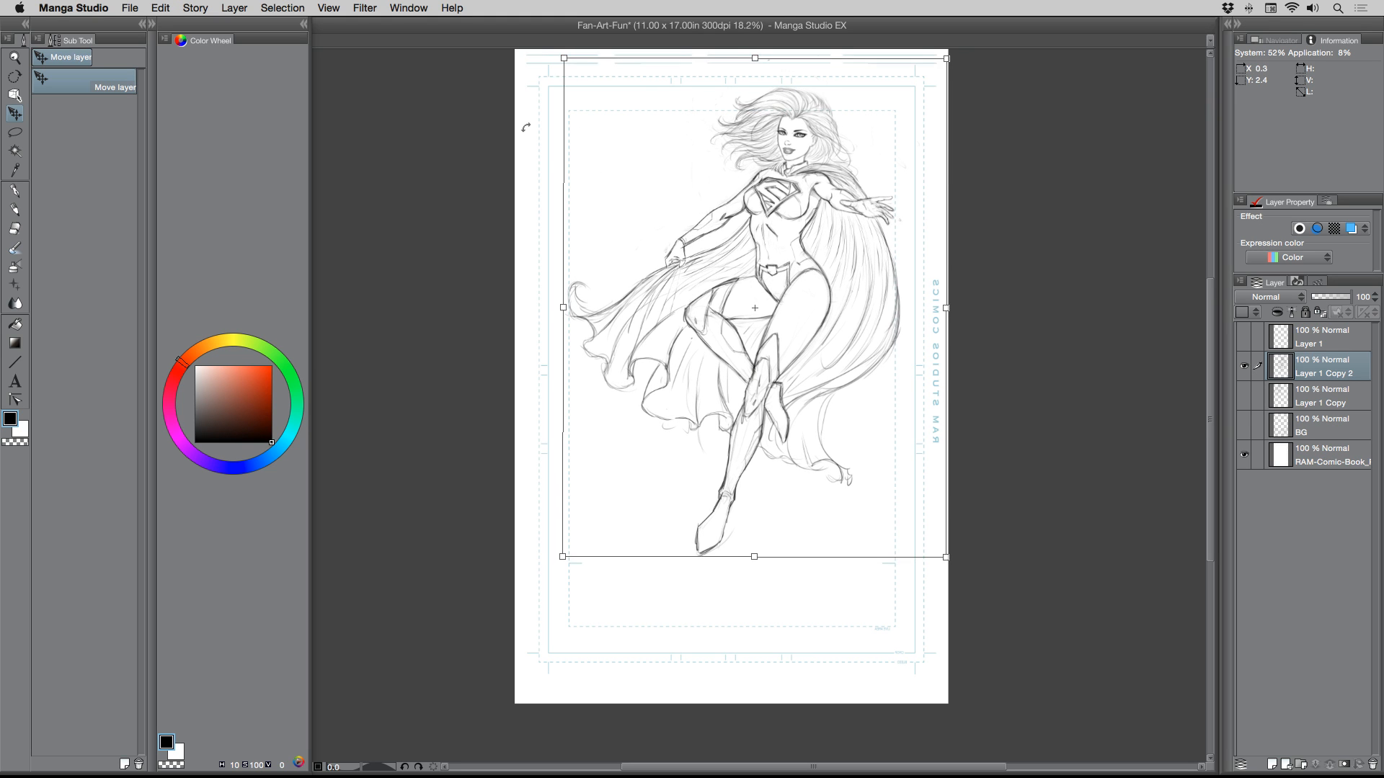
key("Return")
- Show the BG layer and tint its rough city sketch with the blue layer color
left_click(1243, 425)
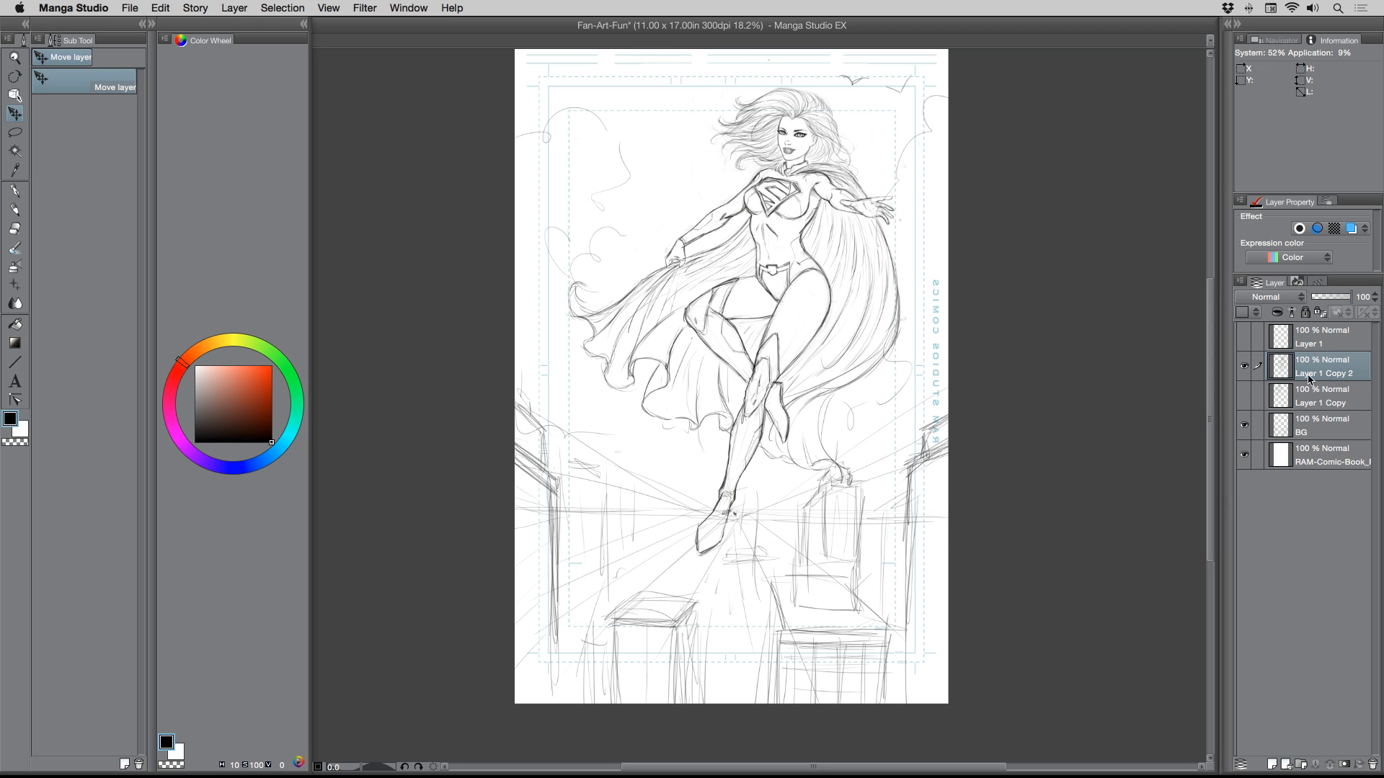
left_click(1316, 425)
left_click(1351, 229)
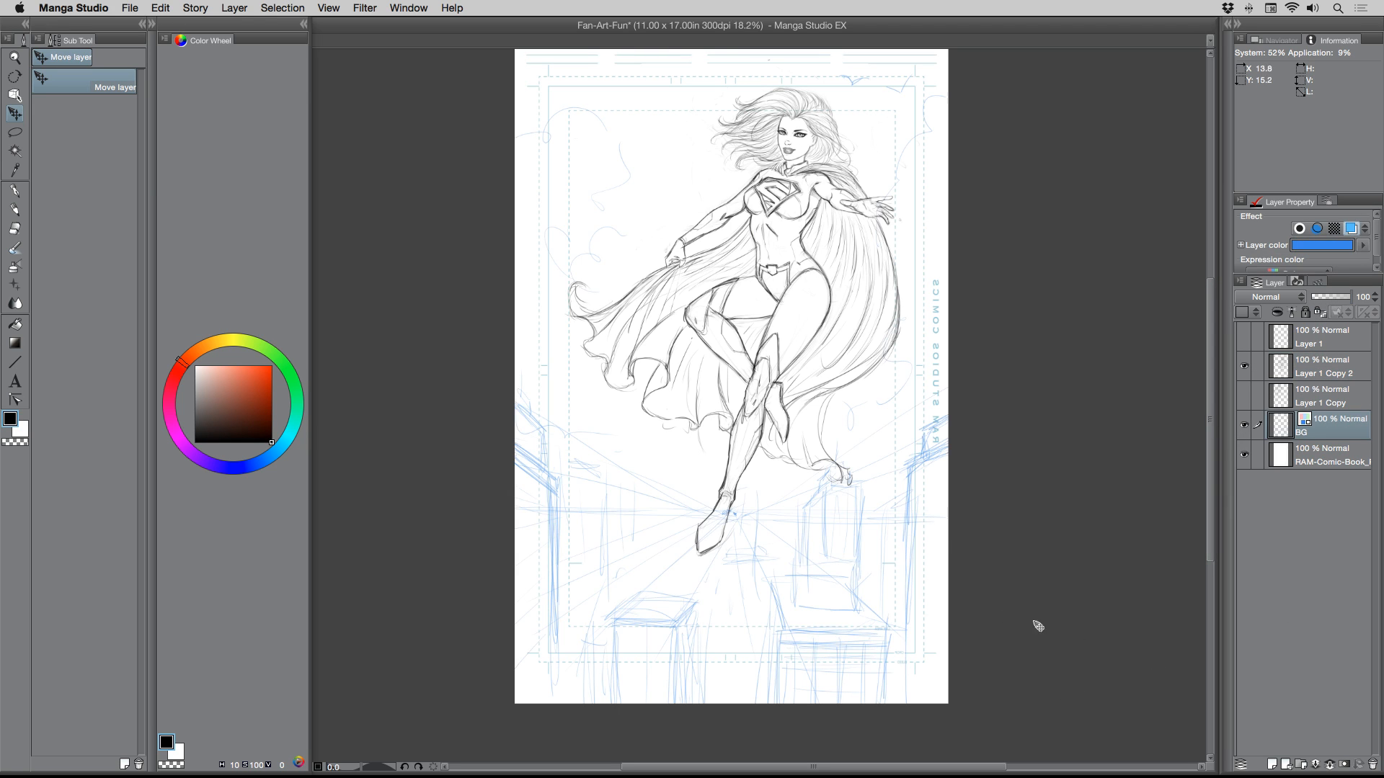
- Add a new layer above BG and pencil the front vertical edges of the small foreground building below the foot
left_click(15, 57)
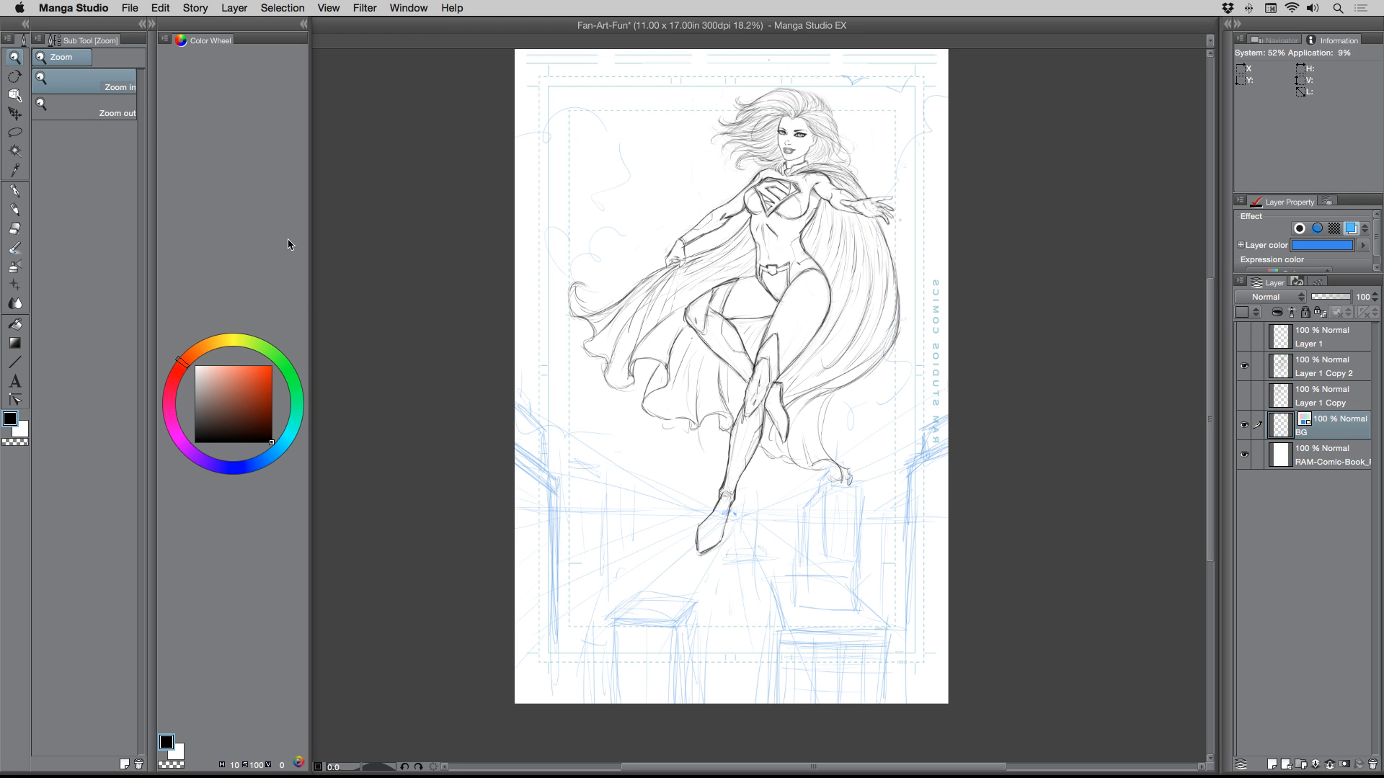
left_click_drag(726, 617, 699, 578)
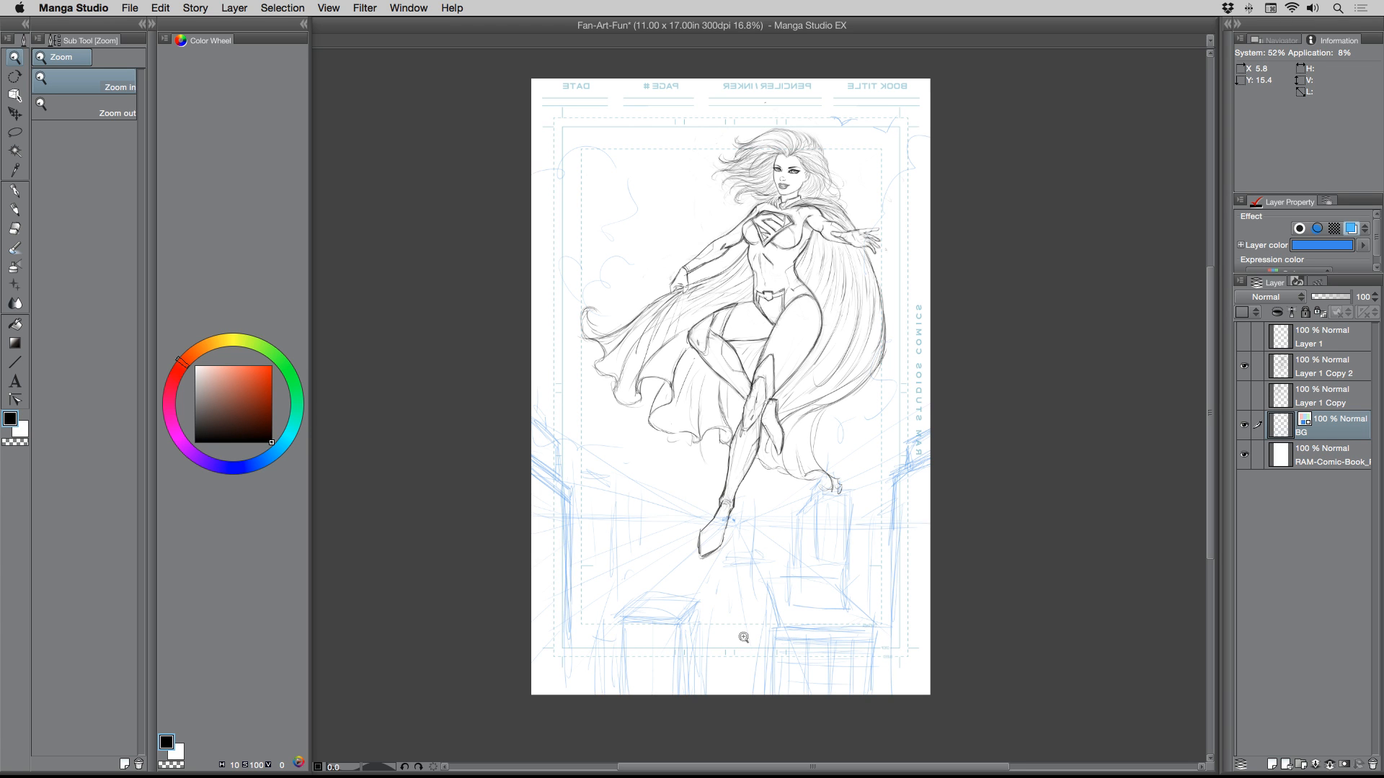
left_click(703, 598)
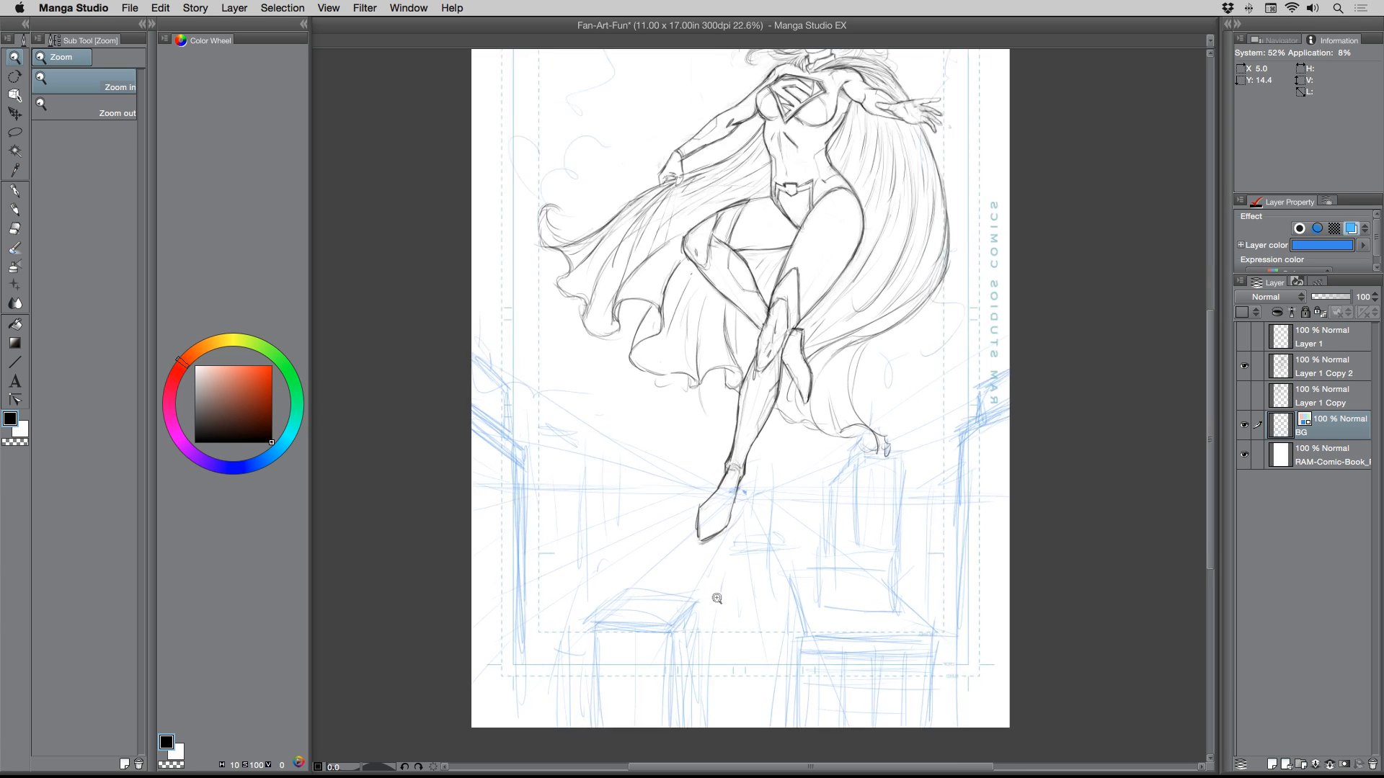
scroll(689, 571, "down", 2)
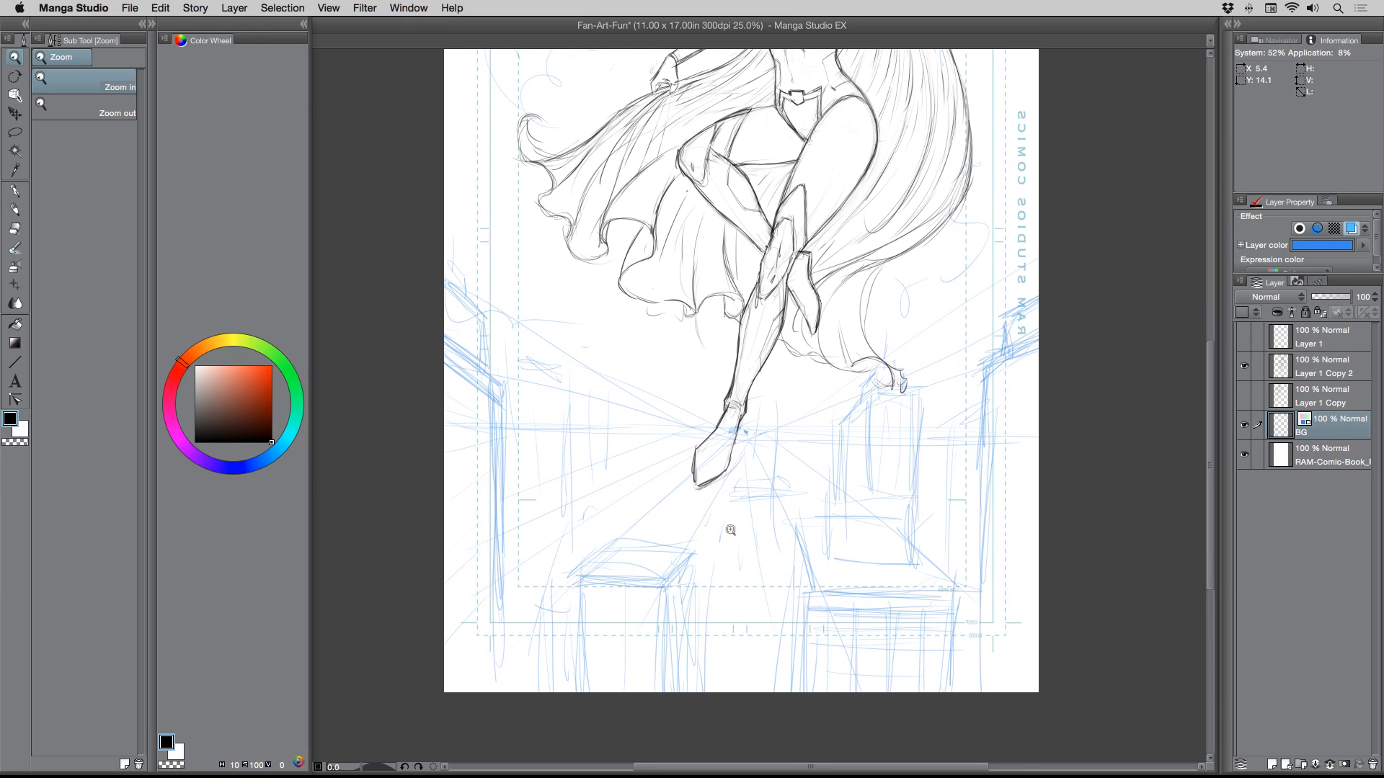
key("p")
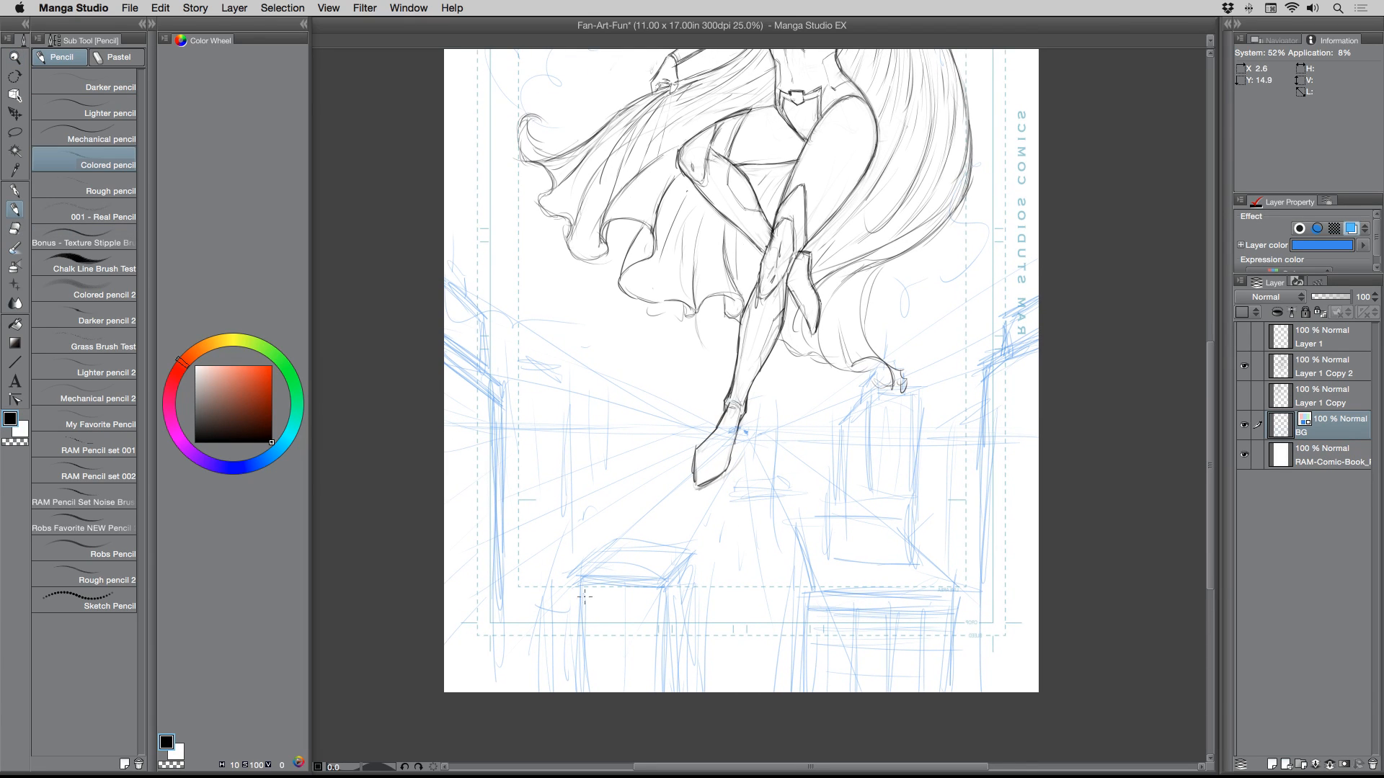
mouse_move(578, 580)
left_mouse_down()
mouse_move(579, 699)
mouse_move(574, 620)
left_mouse_up()
left_click(1272, 764)
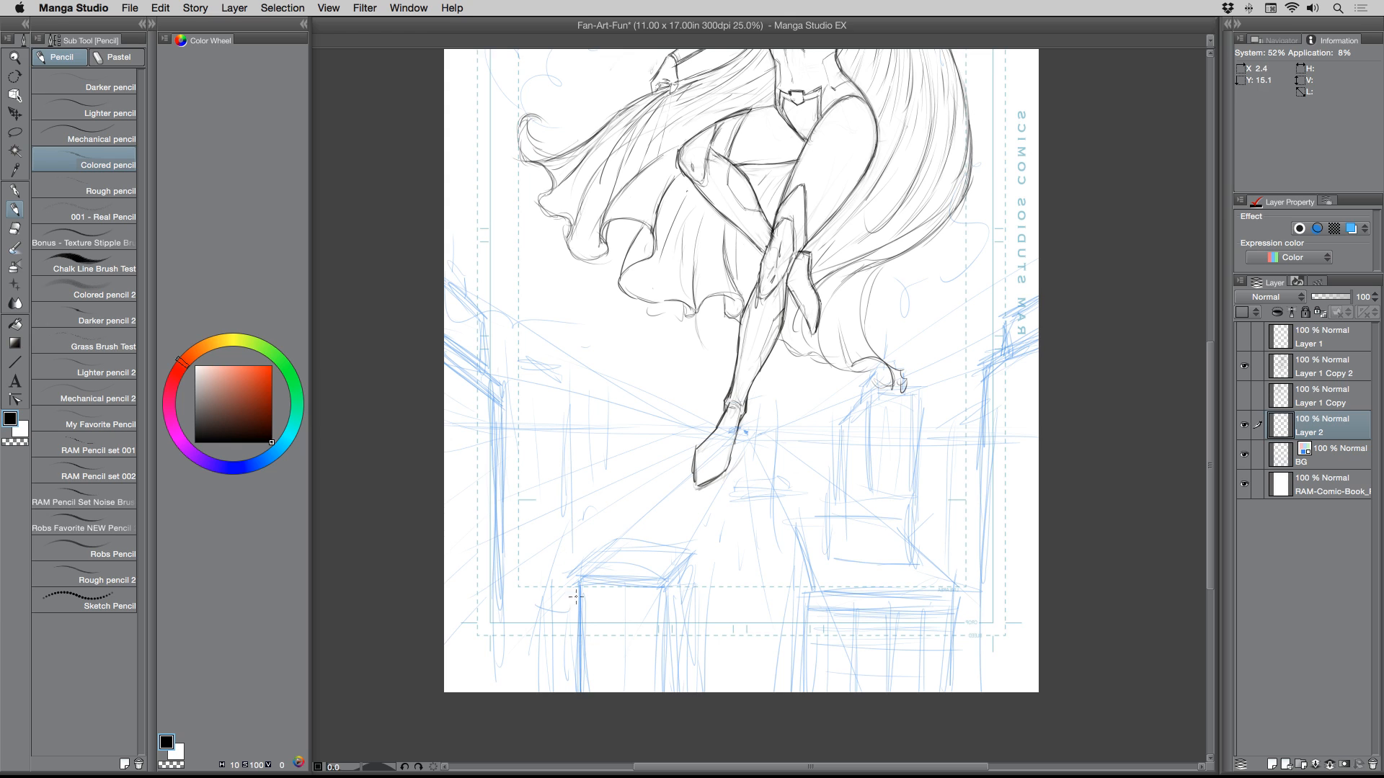
left_click_drag(575, 597, 578, 694)
left_click_drag(662, 609, 663, 692)
left_click_drag(666, 582, 670, 701)
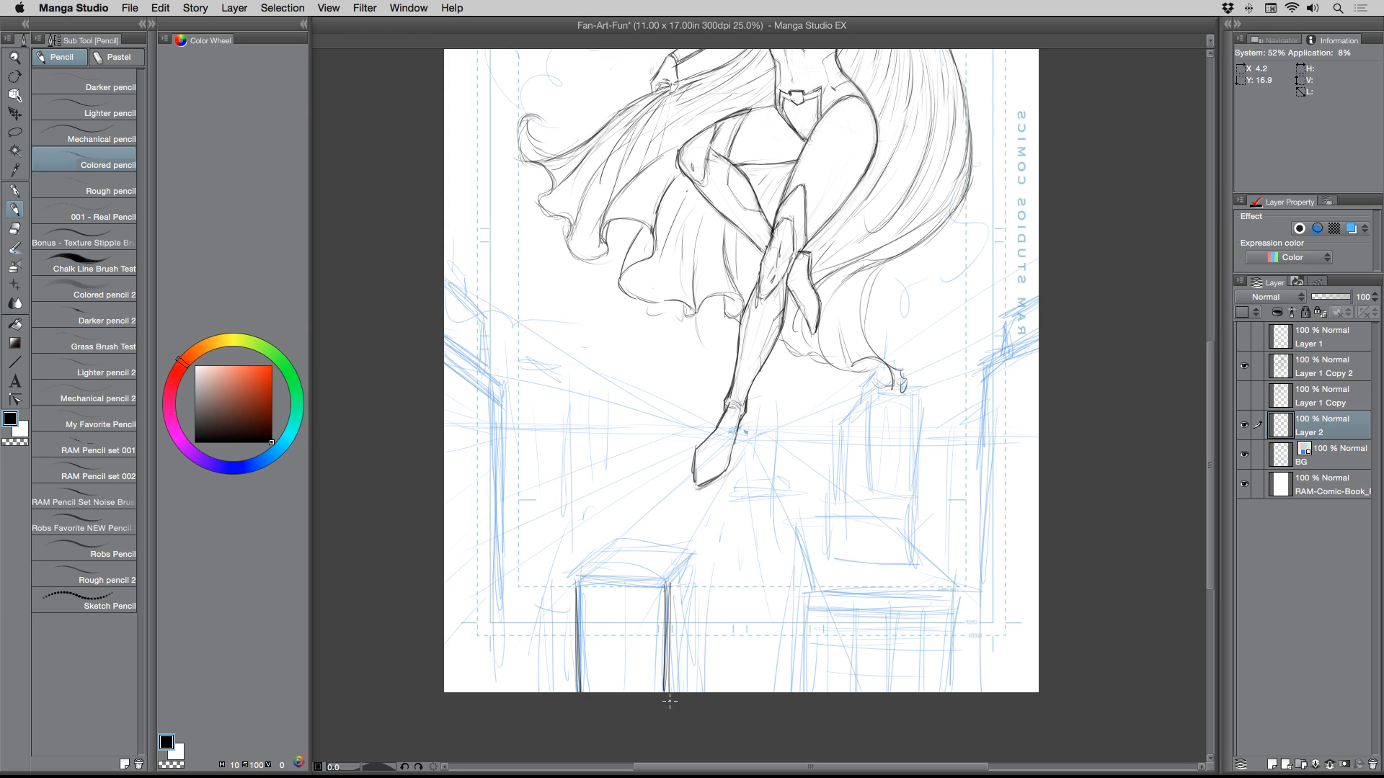
- Outline the small foreground building's flat roof and receding side wall, and reinforce its vertical edges
left_click_drag(694, 552, 696, 677)
mouse_move(693, 553)
left_mouse_down()
mouse_move(668, 582)
mouse_move(580, 580)
mouse_move(670, 582)
left_mouse_up()
left_click_drag(631, 538, 573, 580)
mouse_move(698, 551)
left_mouse_down()
mouse_move(624, 545)
mouse_move(669, 582)
left_mouse_up()
left_click_drag(700, 537, 671, 579)
left_click_drag(572, 582, 578, 691)
left_click_drag(700, 541, 697, 699)
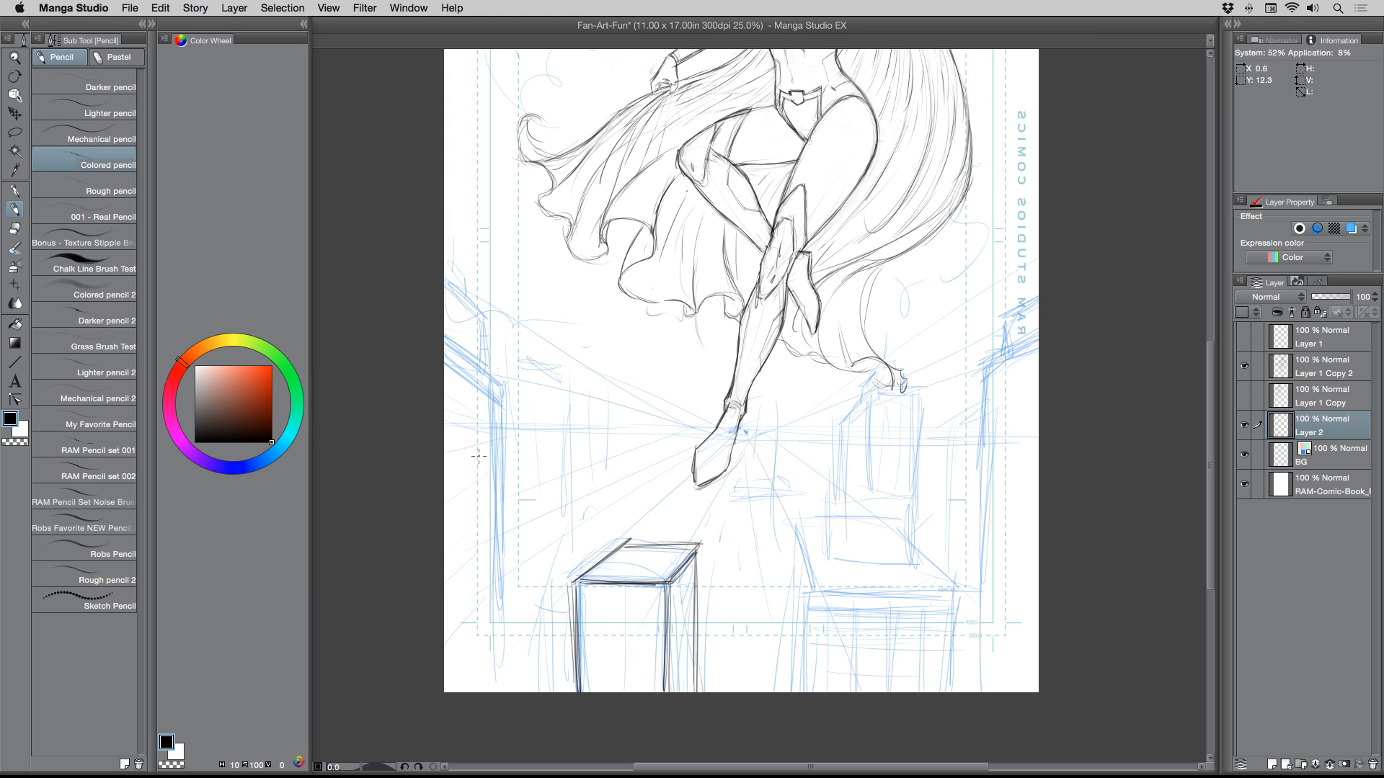
- Pencil the tall building at the page's left edge with its long vertical corner, angled roof ledge and setback wall
left_click_drag(497, 404, 502, 692)
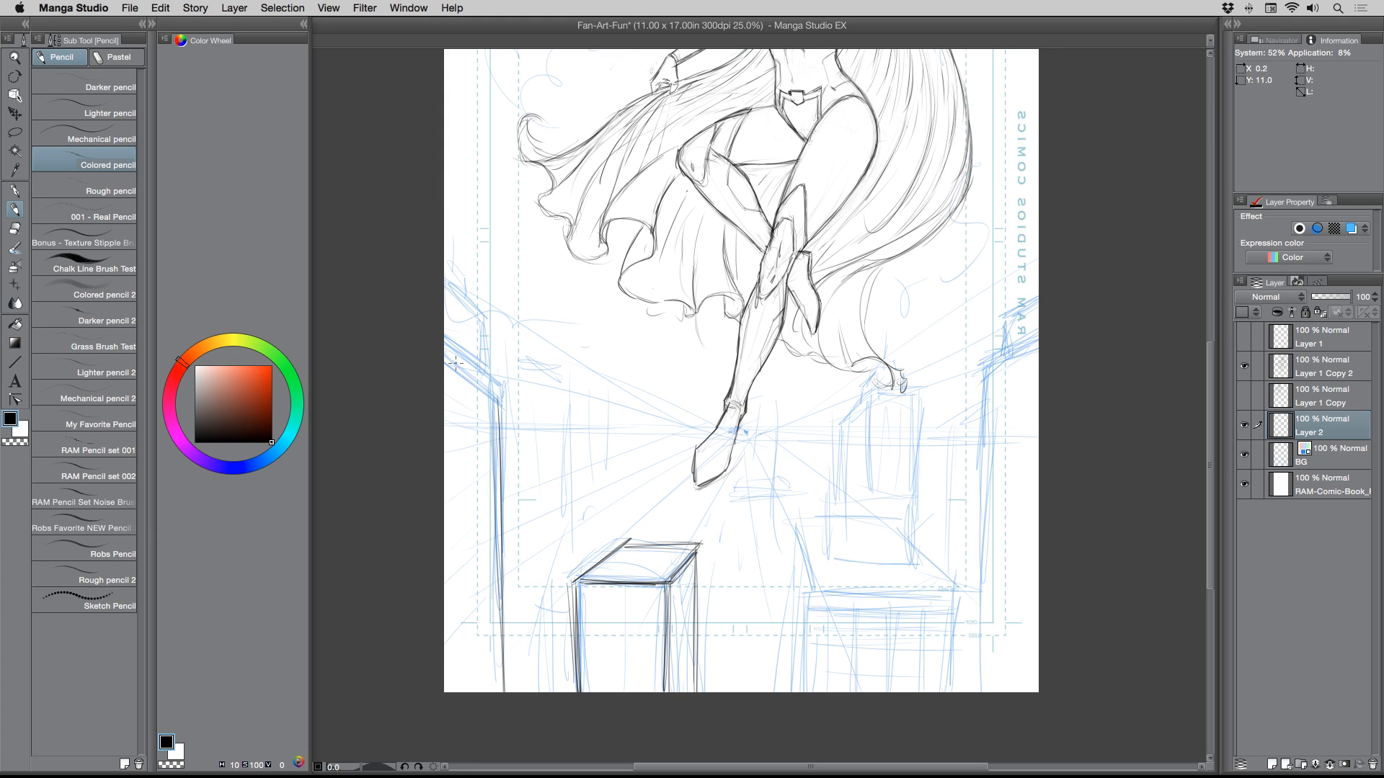
left_click_drag(443, 360, 508, 410)
left_click_drag(441, 343, 504, 385)
mouse_move(444, 327)
left_mouse_down()
mouse_move(735, 437)
mouse_move(443, 287)
mouse_move(507, 369)
mouse_move(497, 362)
mouse_move(497, 386)
mouse_move(447, 353)
mouse_move(497, 377)
mouse_move(497, 450)
left_mouse_up()
left_click_drag(496, 383, 497, 503)
left_click_drag(444, 354, 476, 372)
left_click_drag(479, 314, 481, 352)
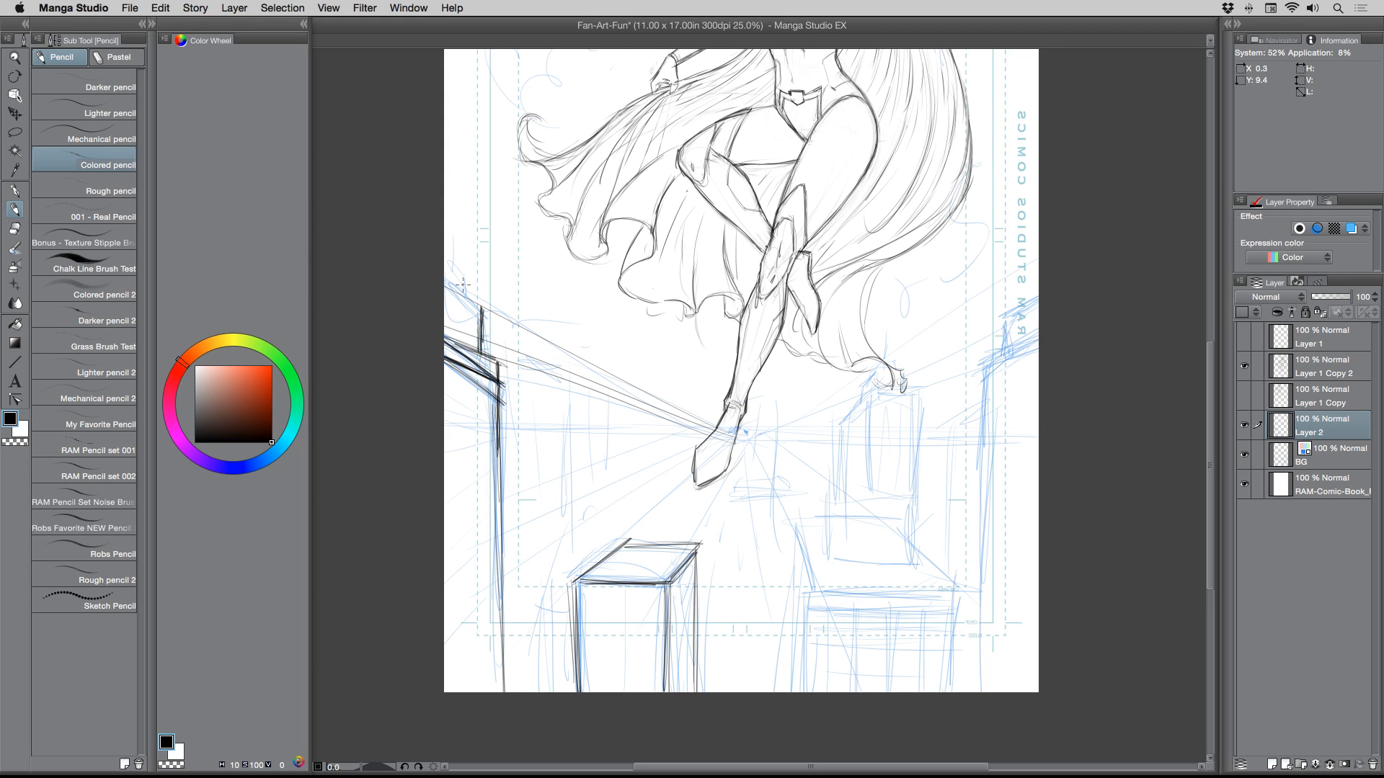
- Add the stepped upper tiers to the building at the page's left edge and darken its long vertical corner
mouse_move(448, 282)
left_mouse_down()
mouse_move(487, 308)
mouse_move(472, 254)
mouse_move(470, 282)
left_mouse_up()
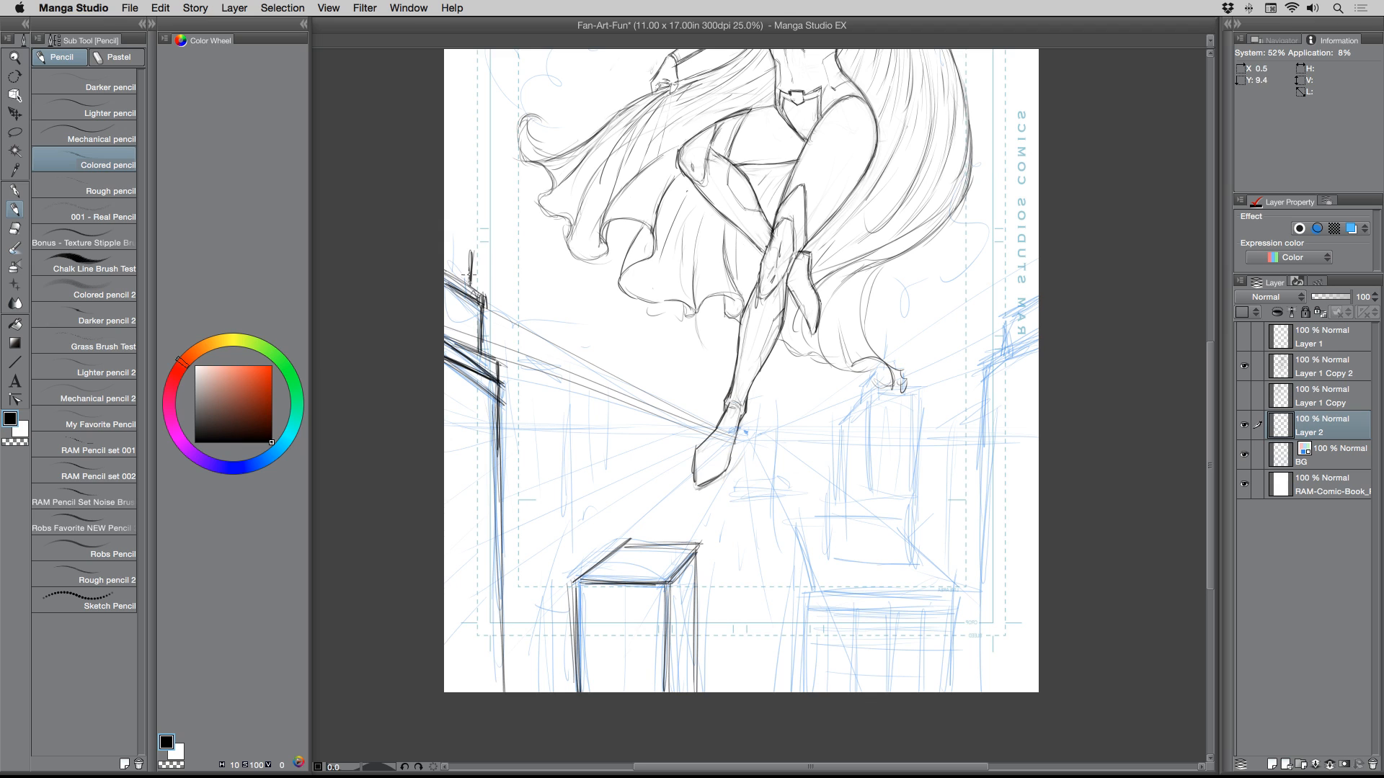
mouse_move(444, 236)
left_mouse_down()
mouse_move(469, 254)
mouse_move(444, 235)
left_mouse_up()
left_click_drag(472, 251, 431, 223)
left_click_drag(497, 392, 501, 538)
left_click_drag(496, 430, 503, 661)
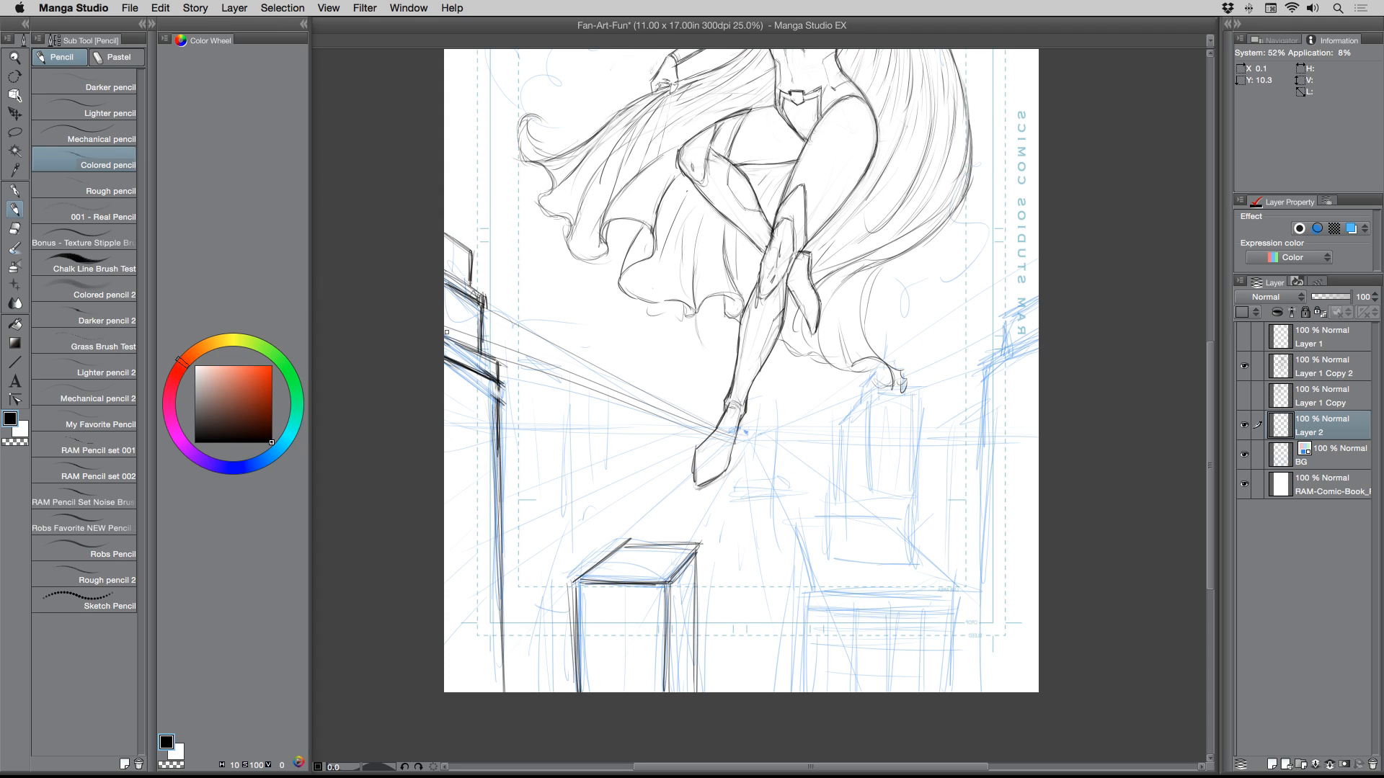
mouse_move(444, 234)
left_mouse_down()
mouse_move(471, 251)
mouse_move(466, 285)
left_mouse_up()
left_click_drag(444, 230, 472, 242)
- Draw perspective lines from the vanishing point beside the foot outward to both side edges of the page
mouse_move(721, 422)
left_mouse_down()
mouse_move(445, 231)
mouse_move(478, 301)
left_mouse_up()
left_click_drag(713, 445, 328, 297)
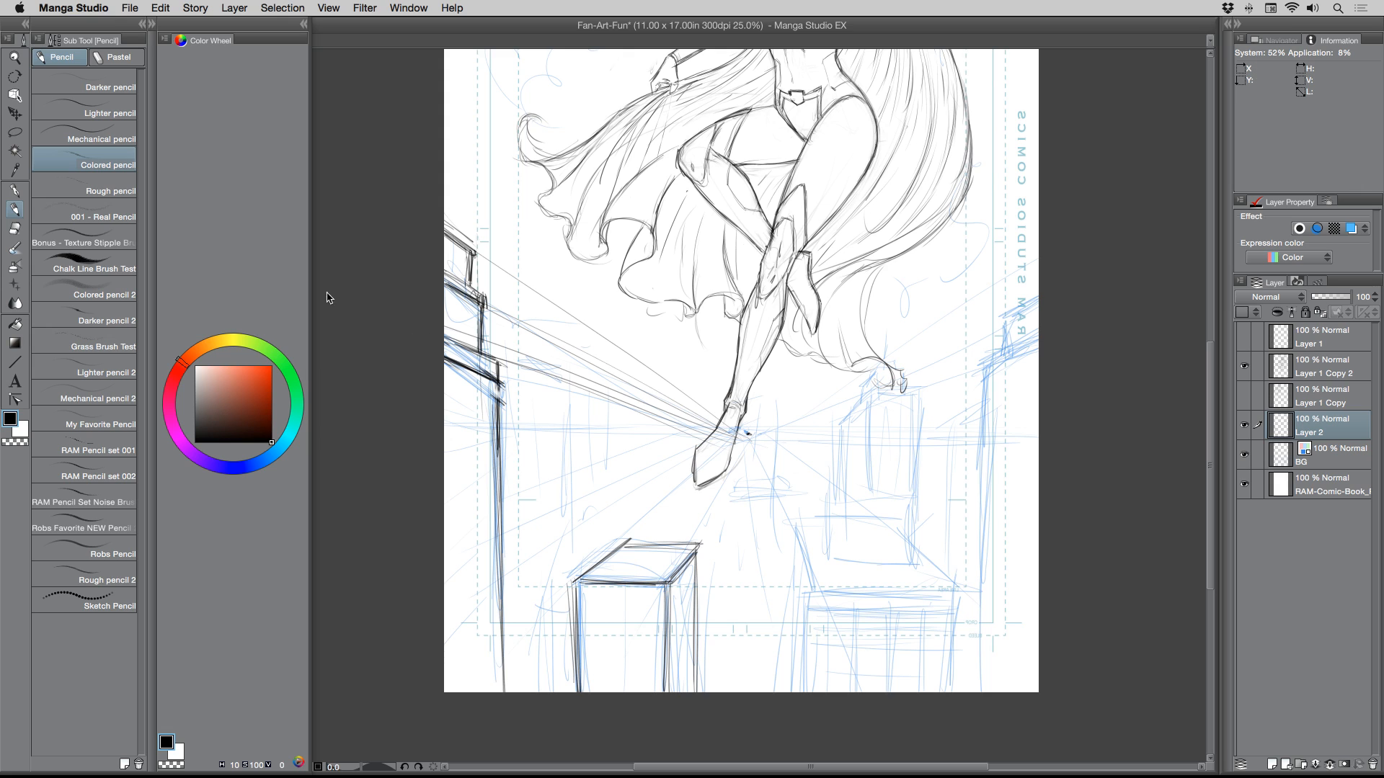
mouse_move(750, 436)
left_mouse_down()
mouse_move(964, 328)
mouse_move(813, 414)
mouse_move(1037, 333)
left_mouse_up()
left_click_drag(751, 431, 1056, 282)
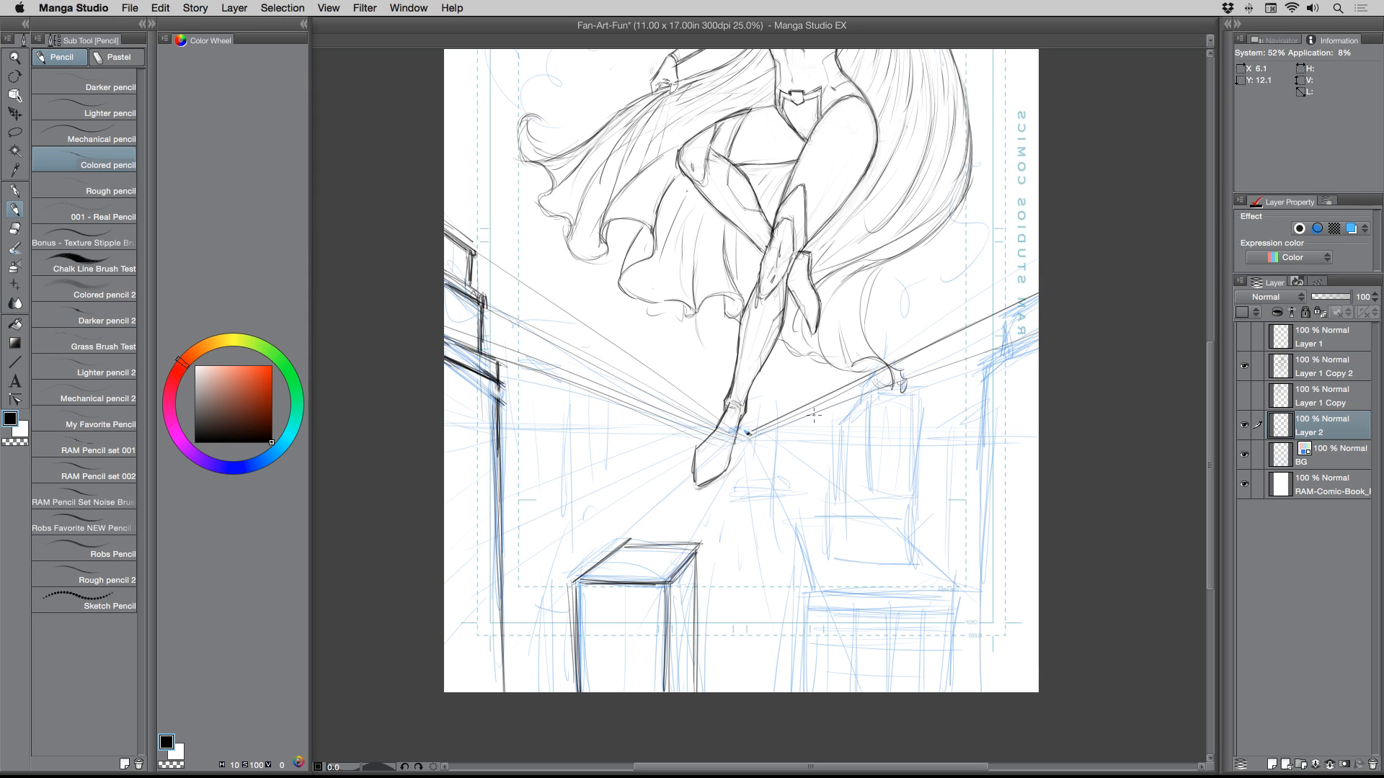
left_click(1074, 337, "shift")
left_click(1077, 417, "shift")
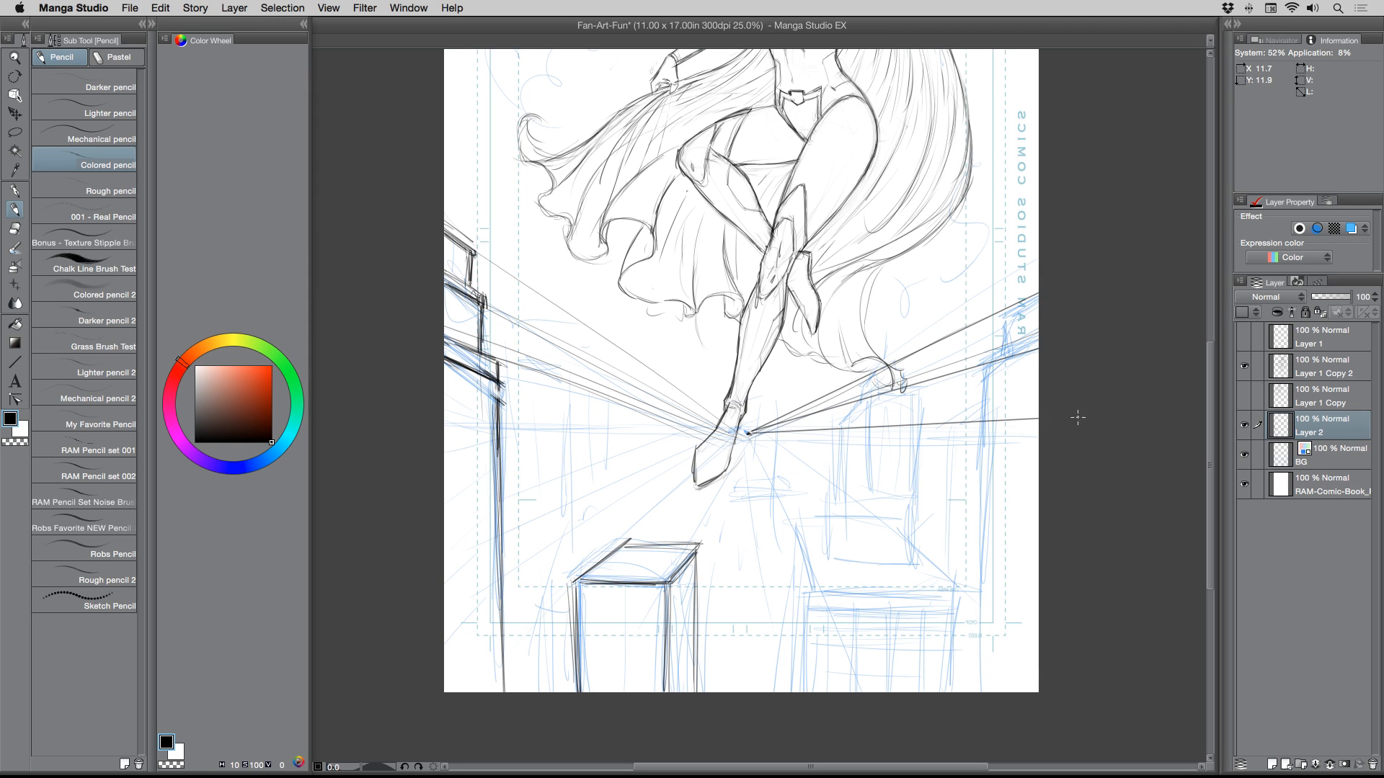
- Draw straight perspective lines fanning from the vanishing point toward the lower right corner and bottom edge of the page
left_click(1074, 683, "shift")
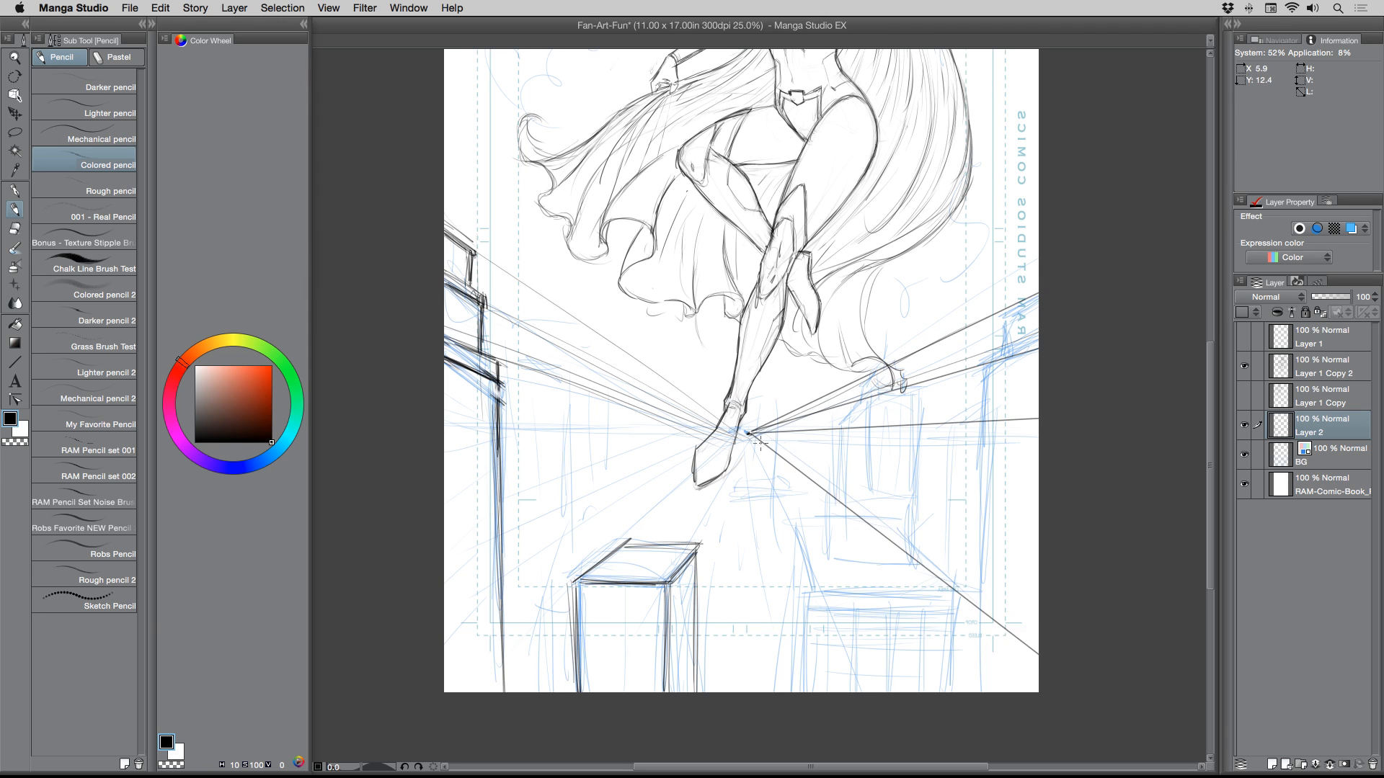
left_click(854, 703, "shift")
left_click(757, 712, "shift")
left_click(607, 717, "shift")
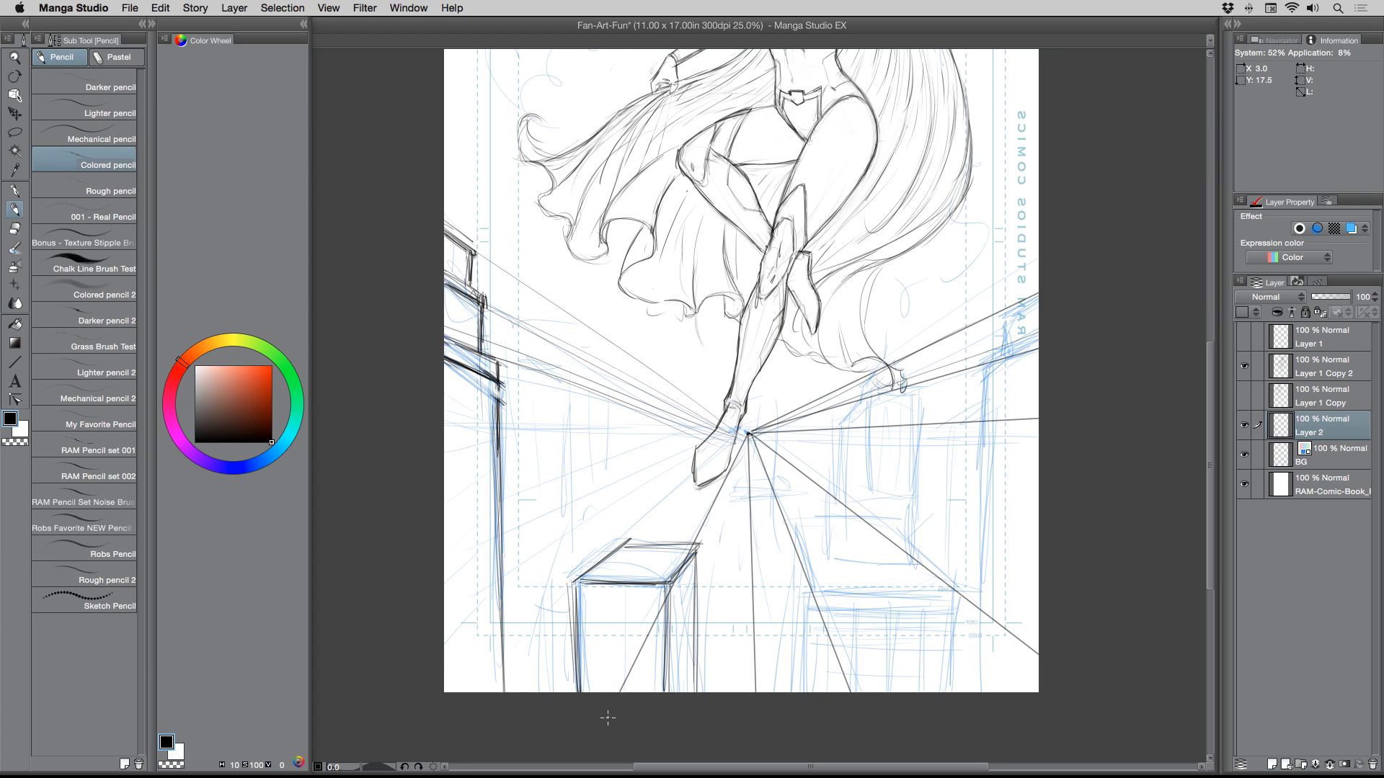
- Draw straight perspective lines from the vanishing point beside the foot to the page's lower left corner and up its left edge
left_click(747, 433)
left_click(444, 694, "shift")
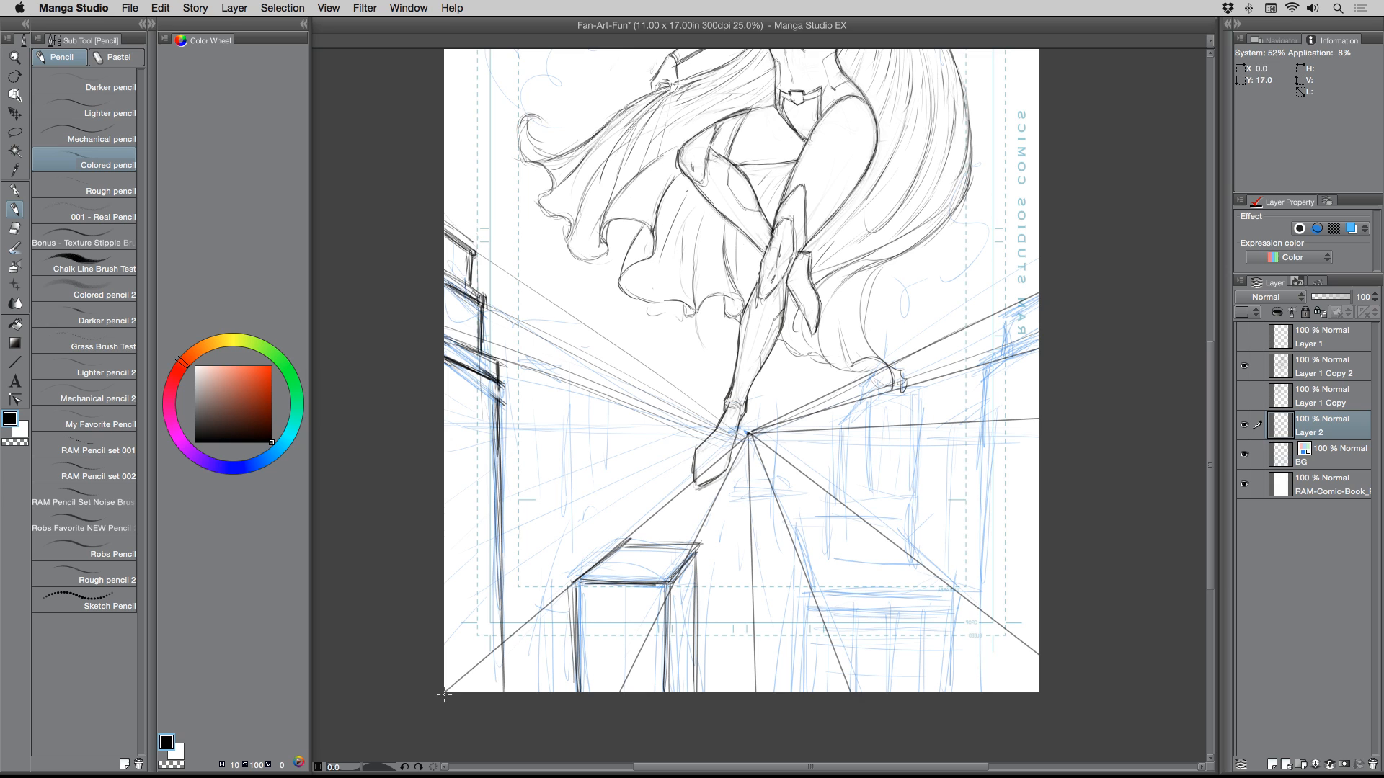
left_click(748, 434)
left_click(443, 491, "shift")
left_click(746, 433)
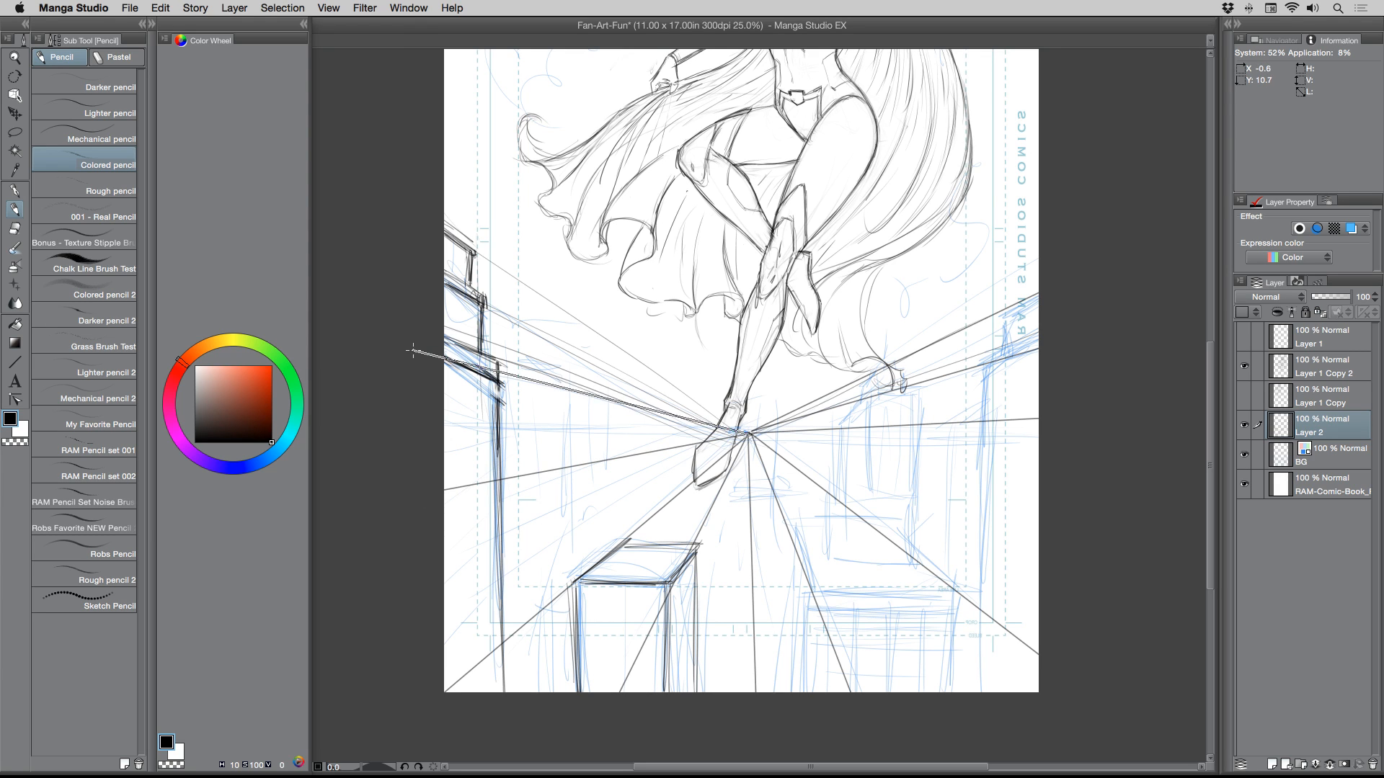
left_click(747, 433)
left_click(415, 265, "shift")
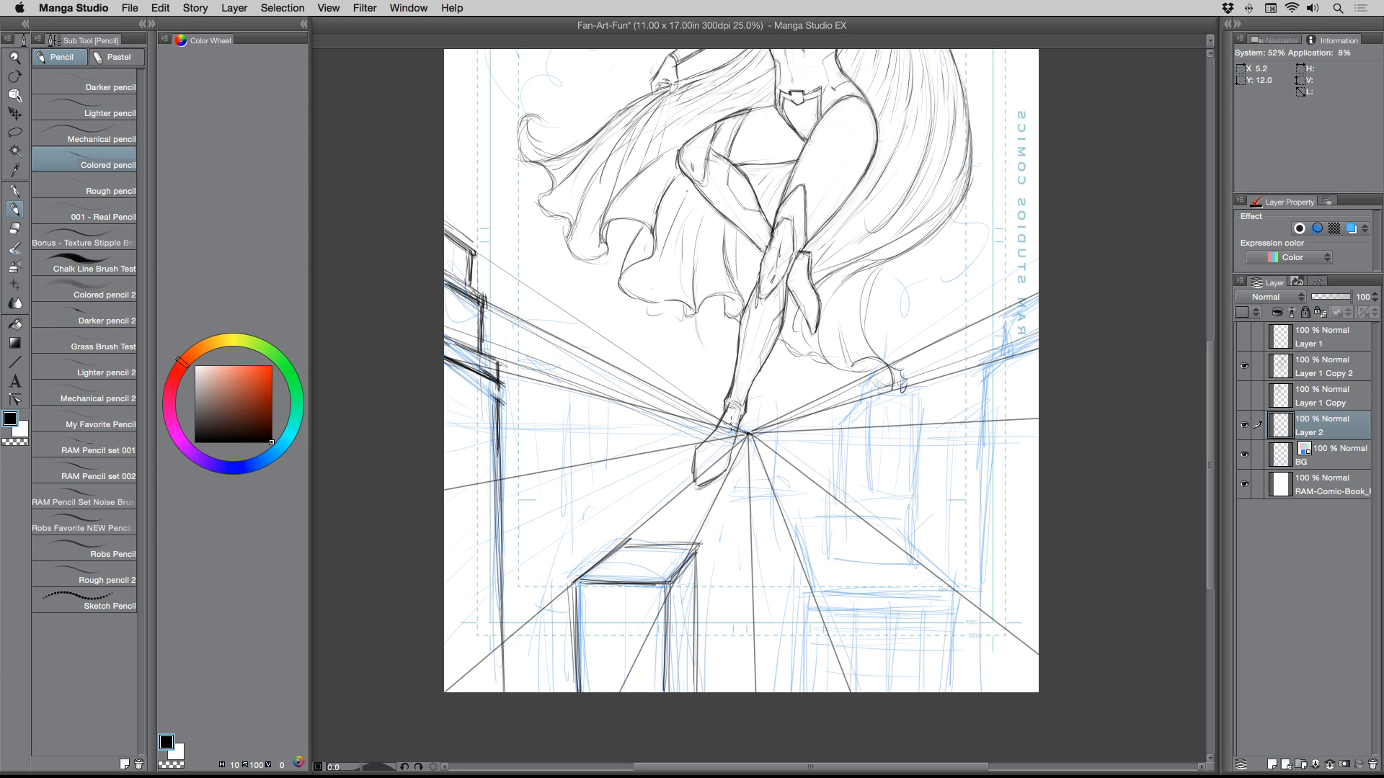
left_click(405, 201, "shift")
- Add further perspective lines from the vanishing point to the upper right side, the bottom edge and the lower left side
left_click(750, 432)
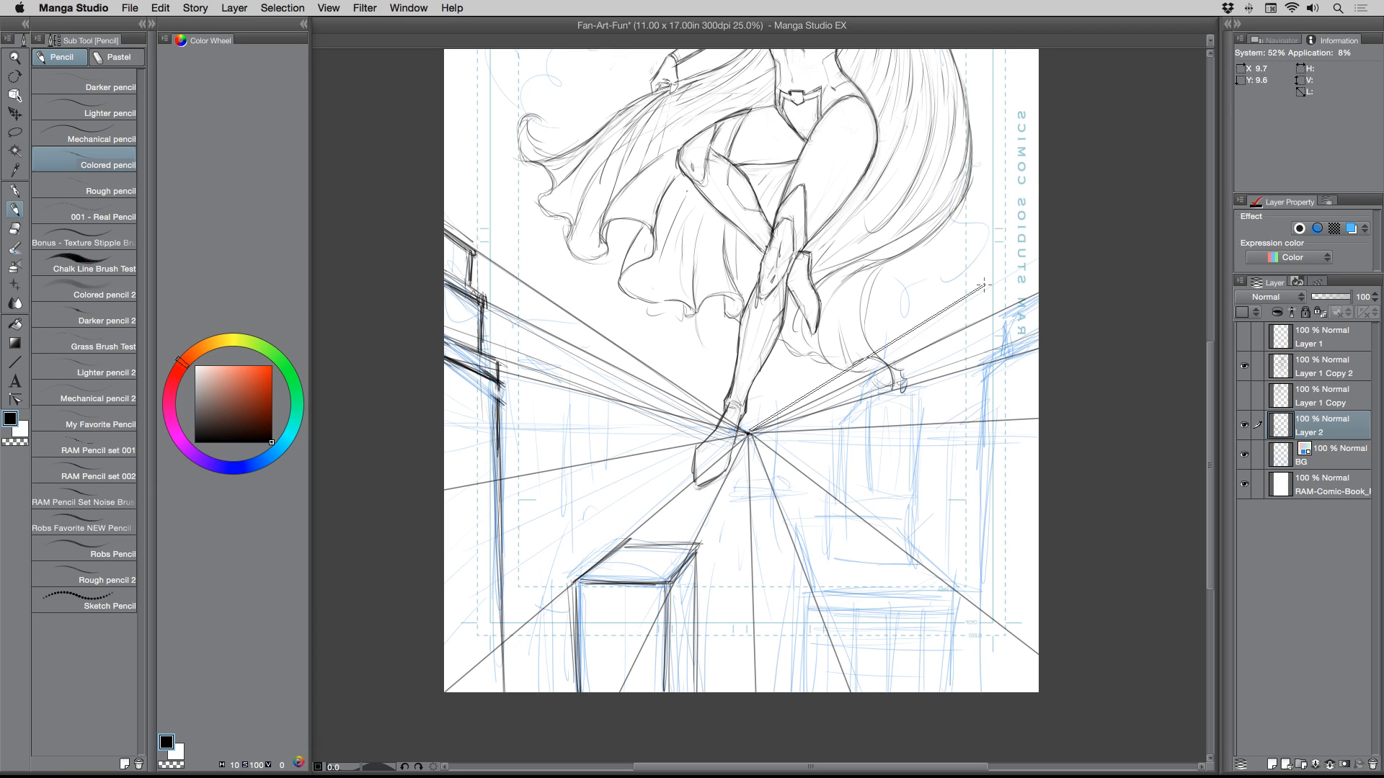
left_click(747, 434)
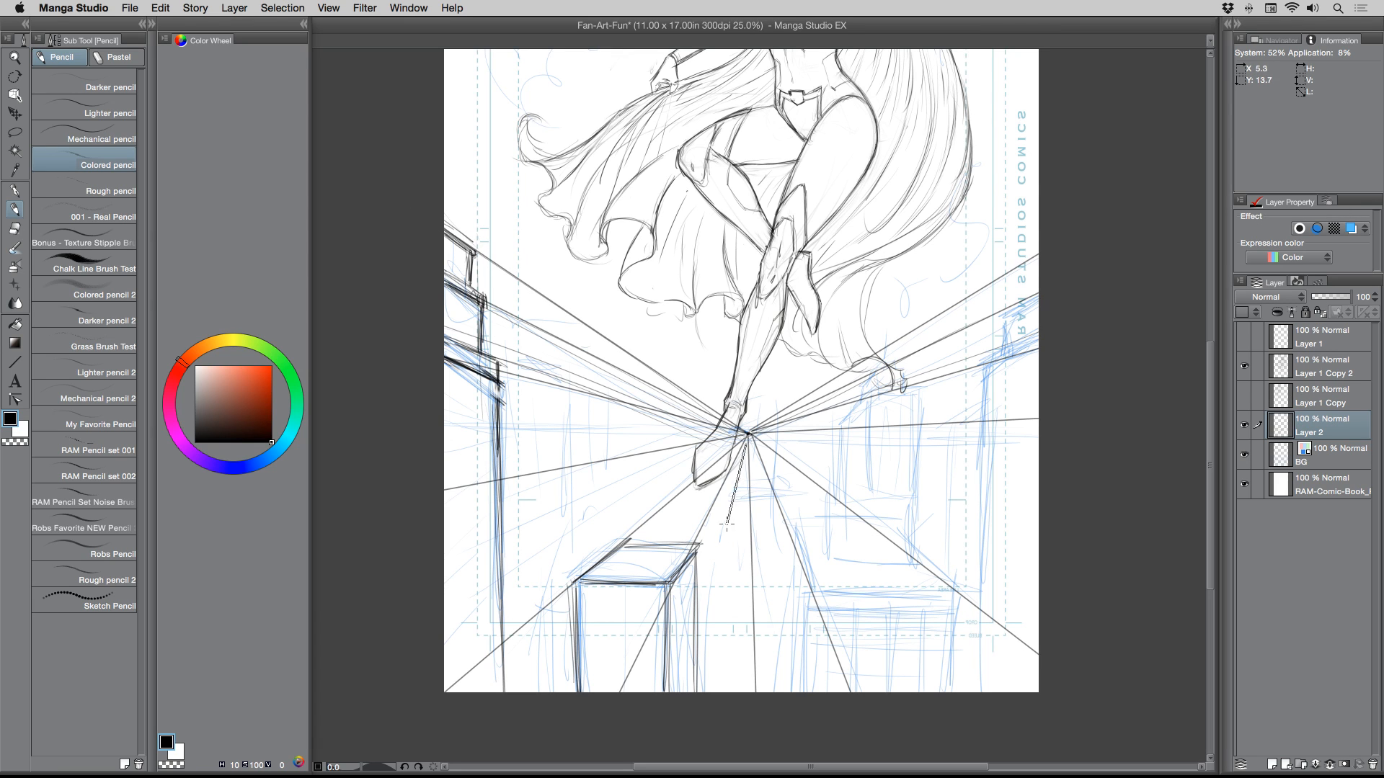
left_click(686, 706, "shift")
left_click(417, 614, "shift")
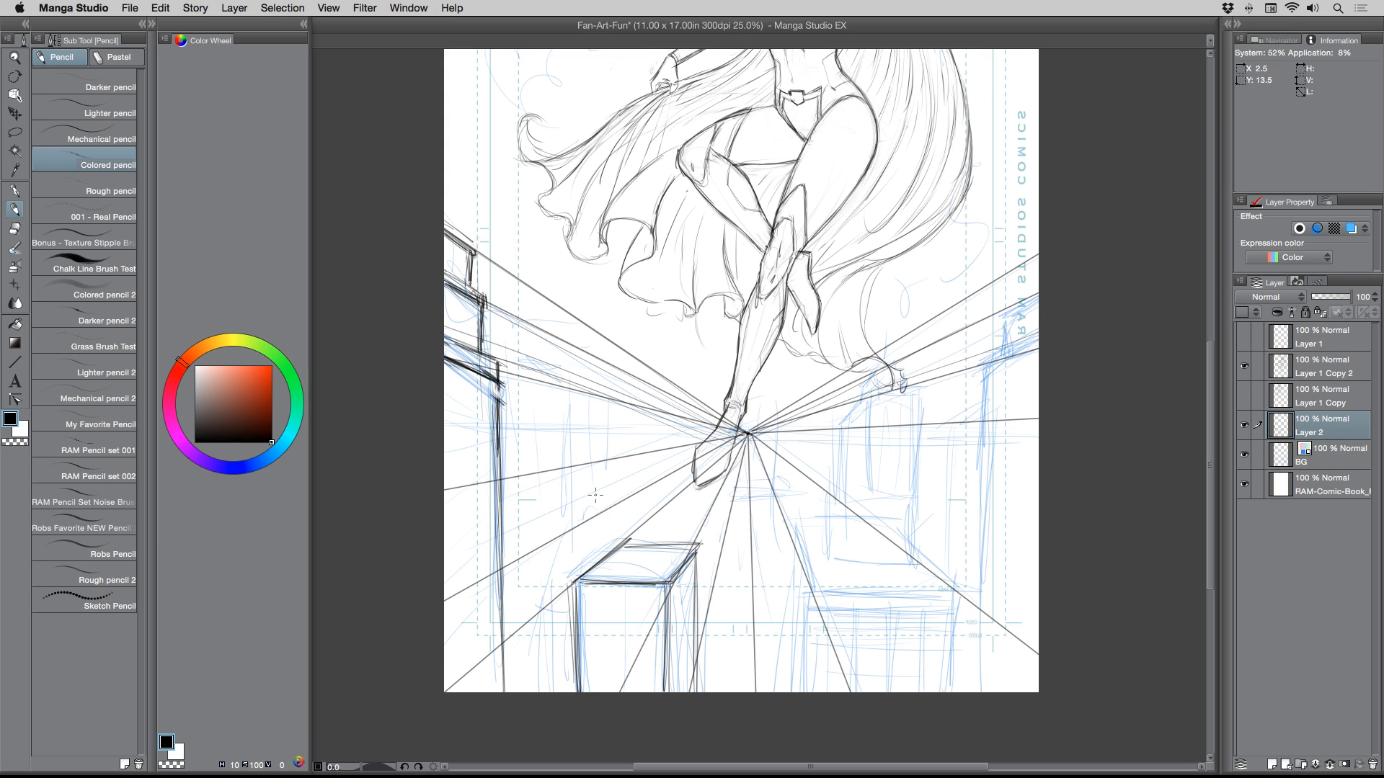
- Pencil a second box-shaped building behind the front left block, with its roof edges and vertical corners
mouse_move(570, 501)
left_mouse_down()
mouse_move(625, 475)
mouse_move(580, 560)
left_mouse_up()
left_click_drag(508, 496, 575, 503)
mouse_move(513, 499)
left_mouse_down()
mouse_move(549, 503)
mouse_move(634, 466)
left_mouse_up()
mouse_move(538, 459)
left_mouse_down()
mouse_move(634, 469)
mouse_move(632, 525)
left_mouse_up()
mouse_move(636, 467)
left_mouse_down()
mouse_move(633, 520)
mouse_move(575, 503)
mouse_move(639, 459)
left_mouse_up()
left_click_drag(526, 467, 579, 461)
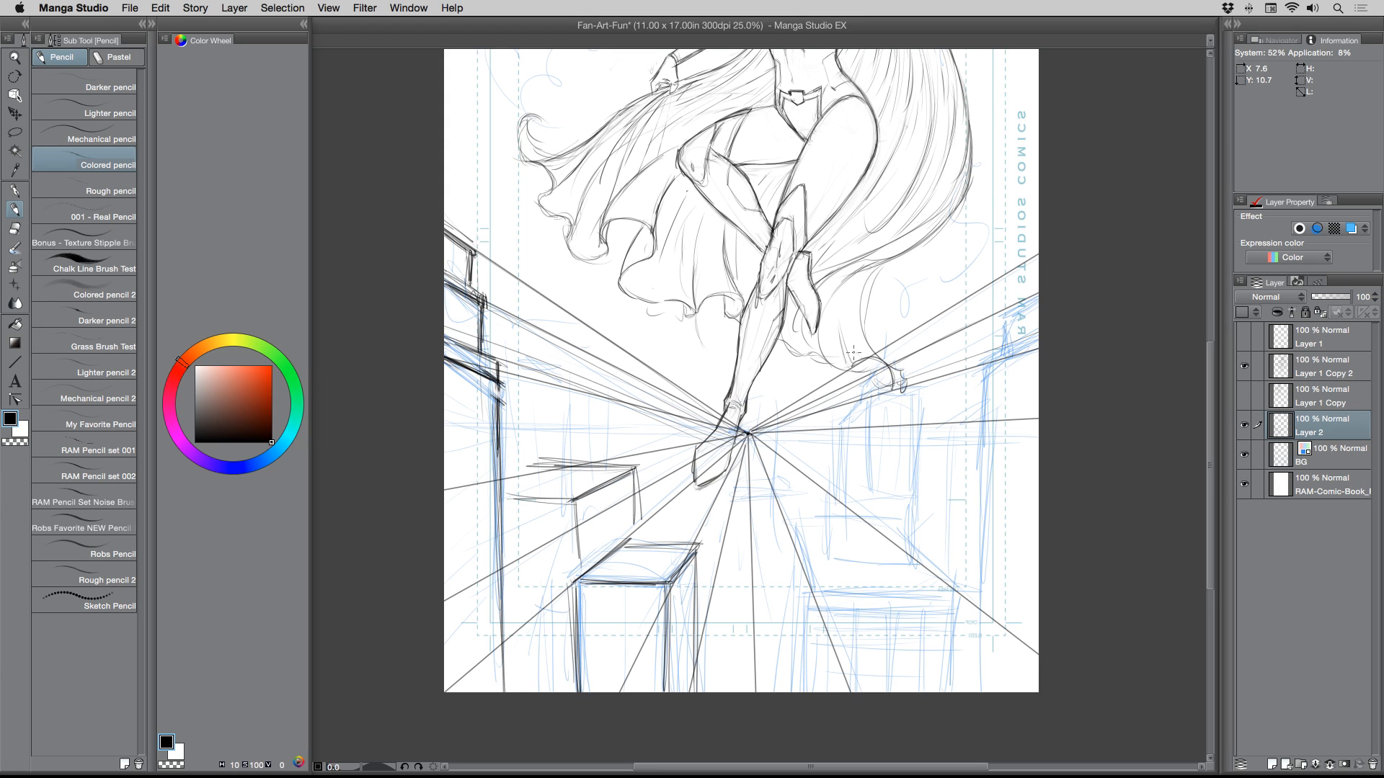
- Pencil the large building at the lower right with a perspective roof, double front ledge and vertical walls running off the page
left_click_drag(782, 529, 818, 588)
left_click_drag(785, 519, 837, 517)
mouse_move(828, 588)
left_mouse_down()
mouse_move(959, 581)
mouse_move(823, 604)
mouse_move(960, 599)
left_mouse_up()
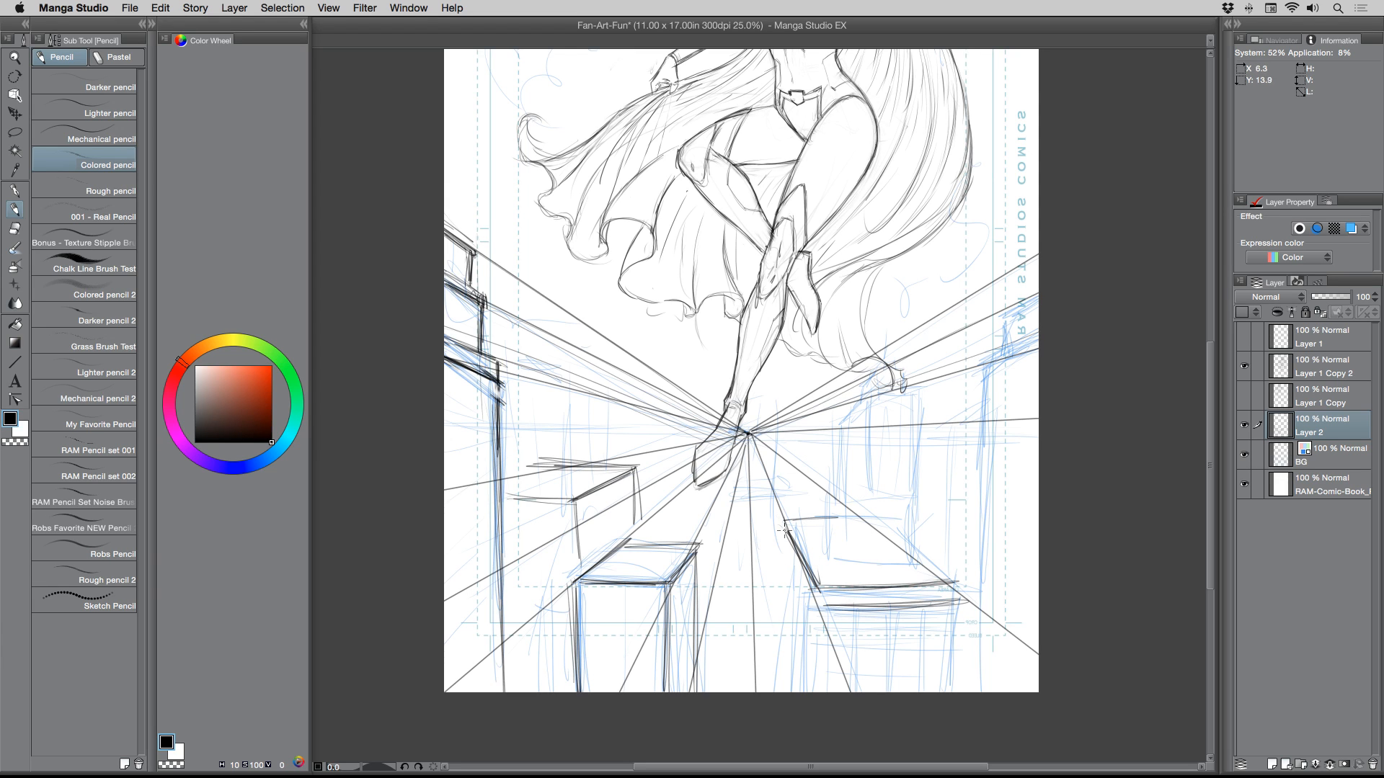
left_click_drag(784, 532, 794, 672)
left_click_drag(782, 519, 793, 693)
left_click_drag(813, 587, 819, 666)
left_click_drag(810, 618, 820, 693)
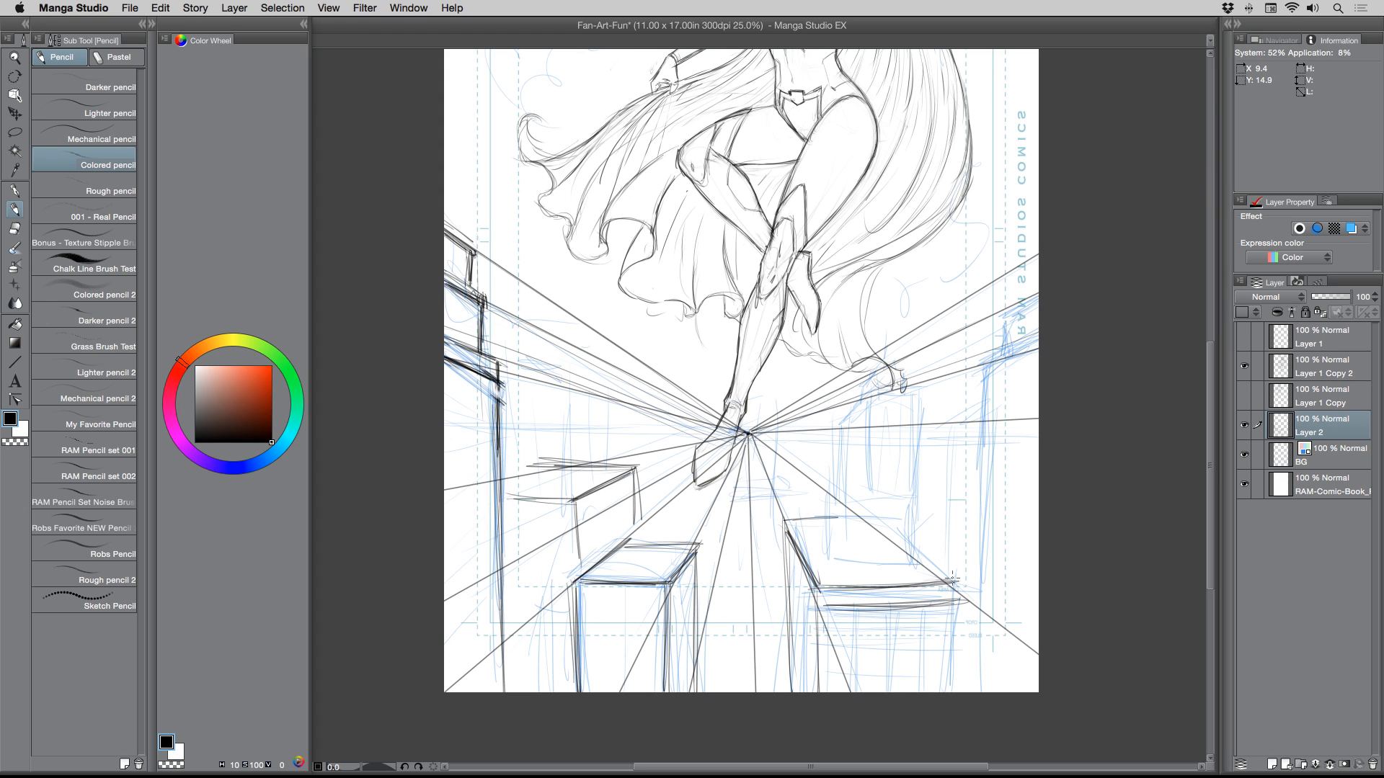
left_click_drag(952, 584, 953, 692)
left_click_drag(538, 331, 814, 191)
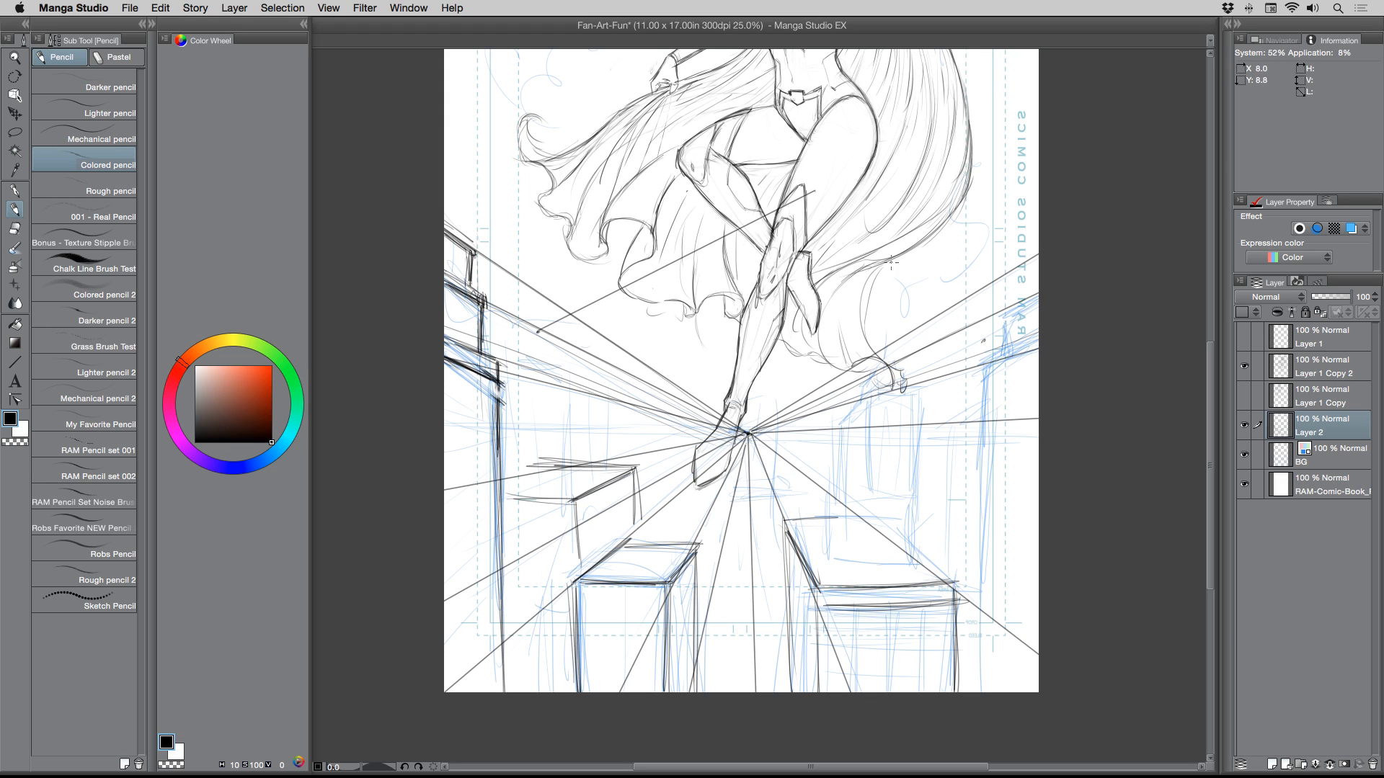
left_click_drag(983, 340, 691, 164)
left_click_drag(765, 213, 761, 408)
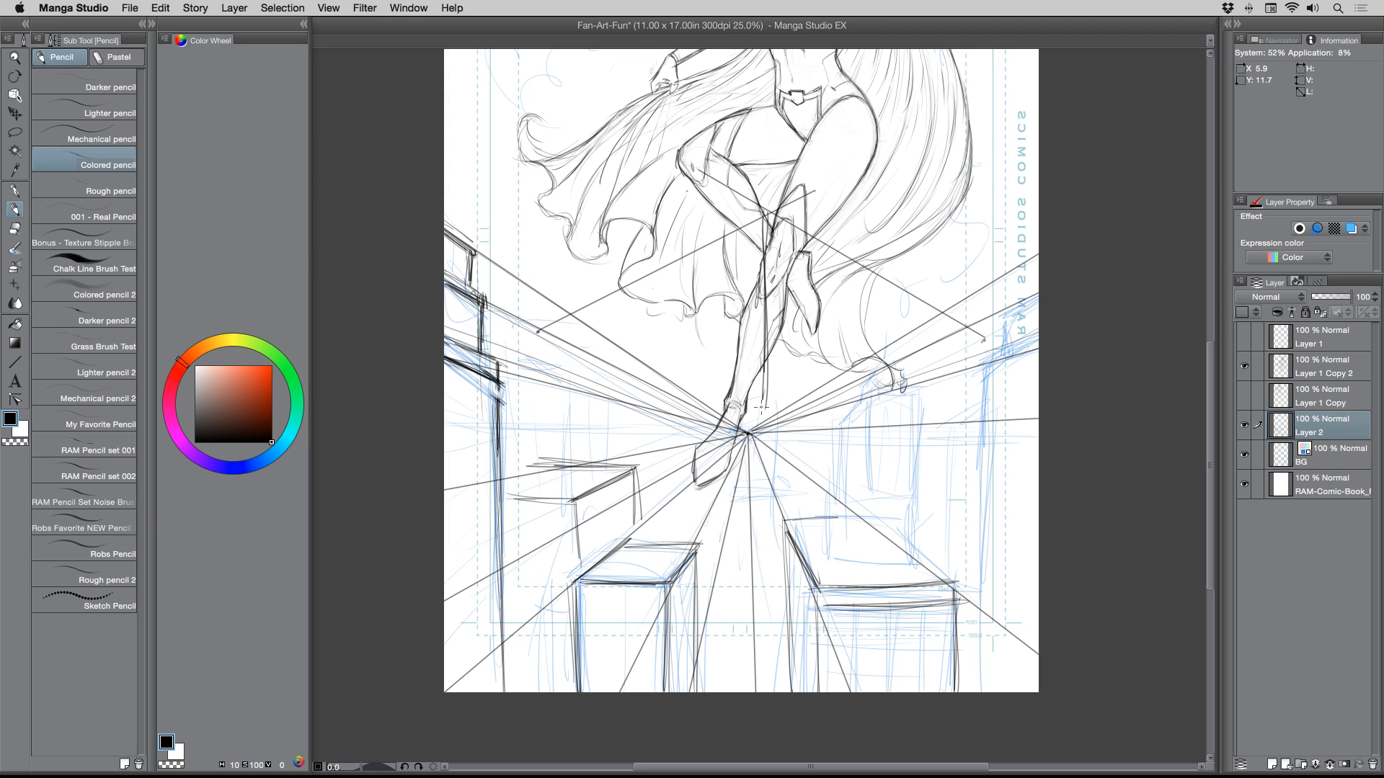
key("super+z")
key("super+z")
key("super+z")
key("super+z")
key("super+z")
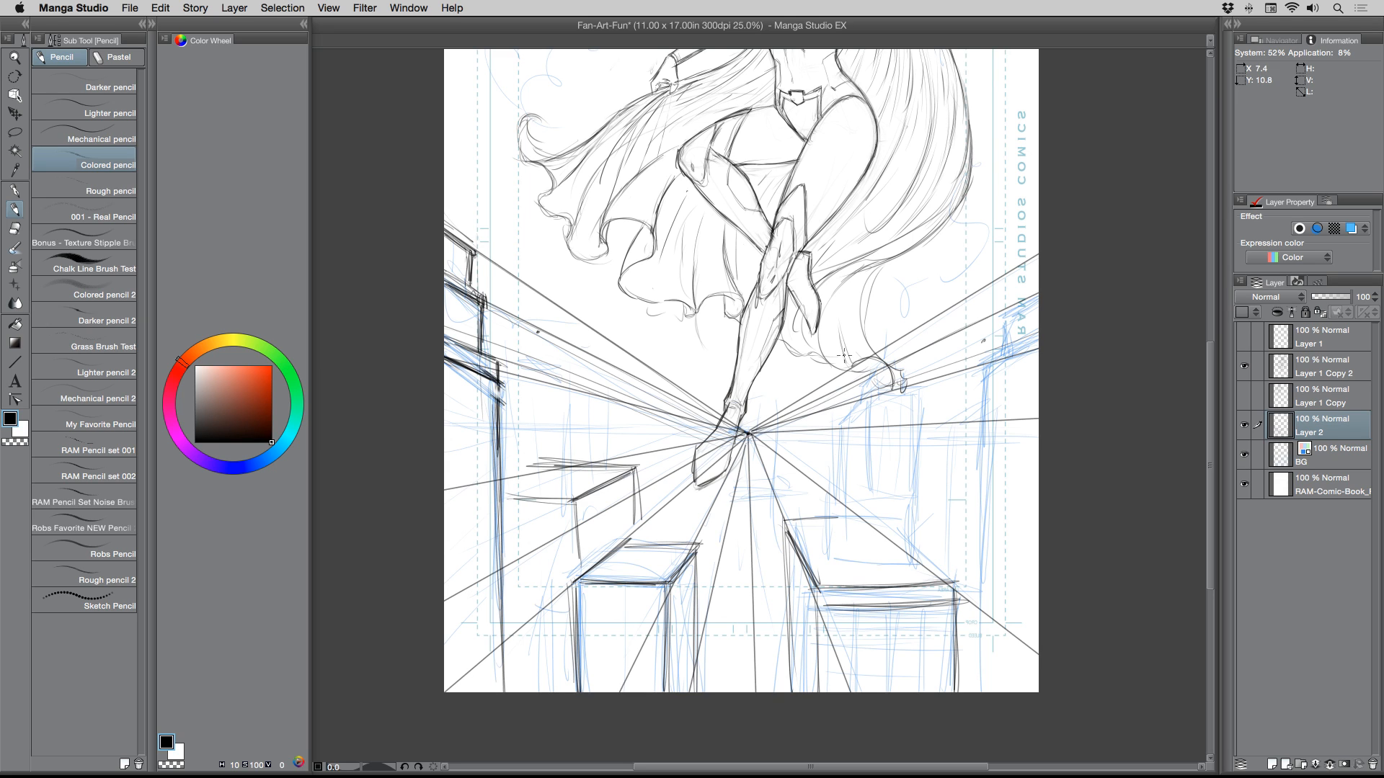
- Pencil the ledge of the tower at the right page edge and a box building behind the large lower right building
mouse_move(989, 345)
left_mouse_down()
mouse_move(1036, 342)
mouse_move(989, 360)
left_mouse_up()
mouse_move(898, 552)
left_mouse_down()
mouse_move(843, 569)
mouse_move(912, 565)
mouse_move(829, 567)
mouse_move(886, 568)
mouse_move(810, 537)
mouse_move(834, 567)
mouse_move(808, 462)
mouse_move(836, 476)
mouse_move(836, 565)
mouse_move(918, 477)
mouse_move(838, 473)
mouse_move(919, 471)
mouse_move(809, 462)
left_mouse_up()
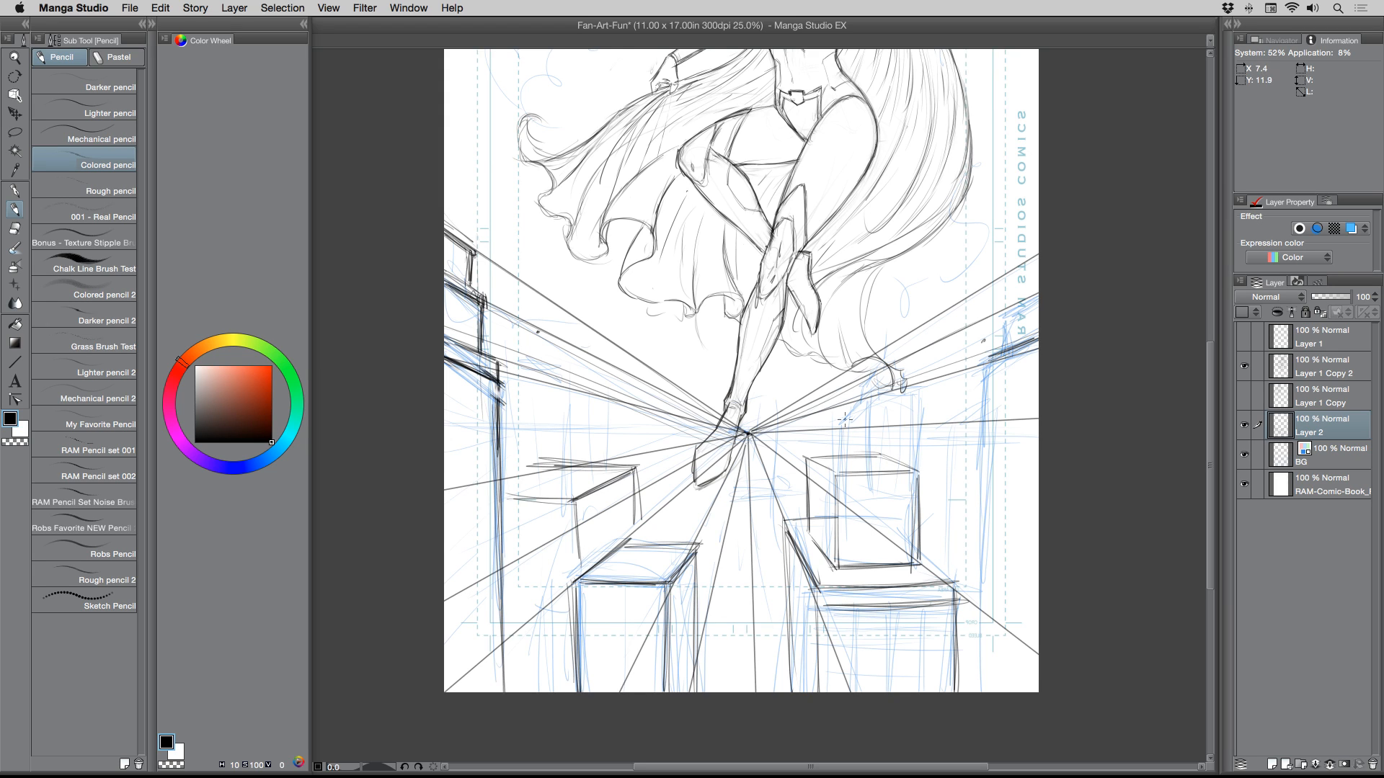
mouse_move(683, 503)
left_mouse_down()
mouse_move(717, 527)
mouse_move(736, 492)
mouse_move(758, 513)
left_mouse_up()
mouse_move(738, 492)
left_mouse_down()
mouse_move(763, 513)
mouse_move(702, 521)
mouse_move(828, 463)
mouse_move(1029, 421)
left_mouse_up()
left_click_drag(712, 524, 997, 437)
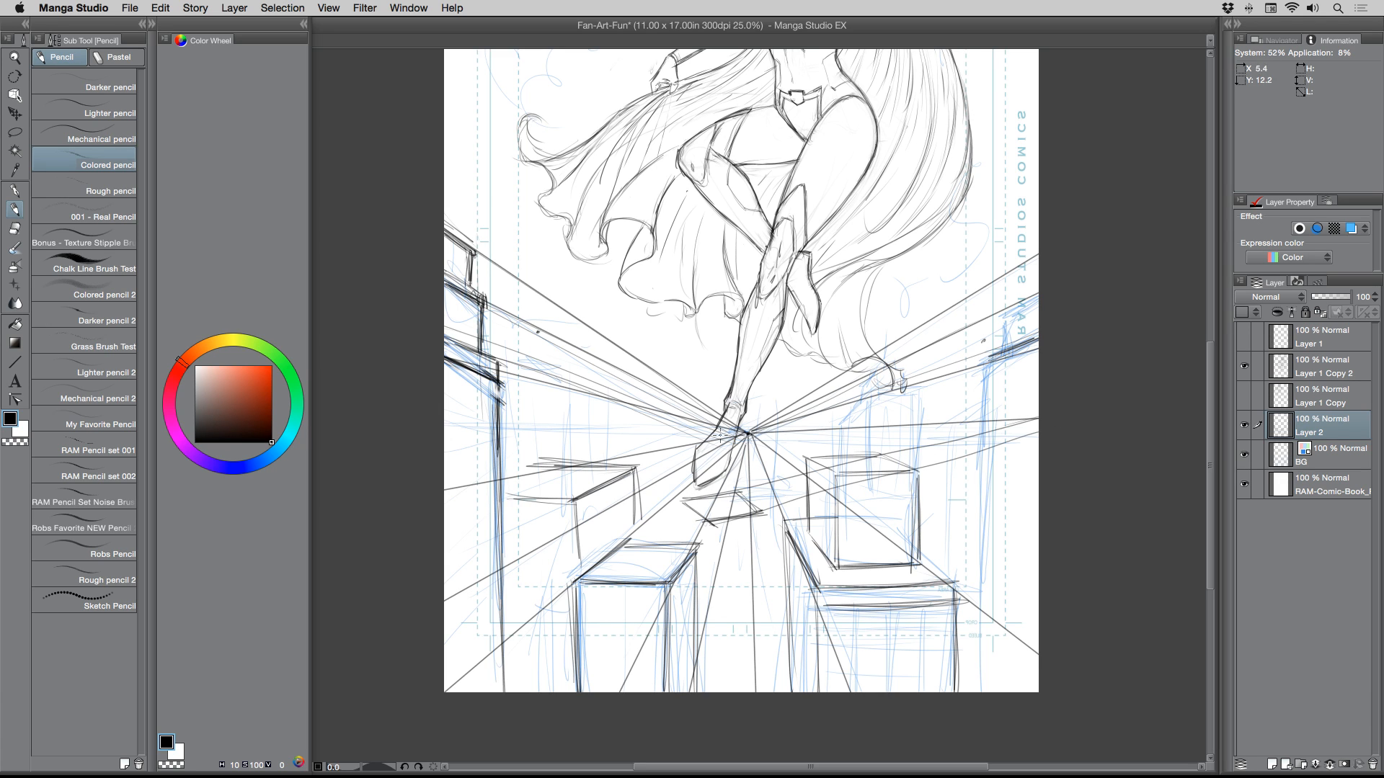
left_click_drag(428, 427, 1011, 425)
key("super+z")
left_click_drag(414, 435, 1057, 420)
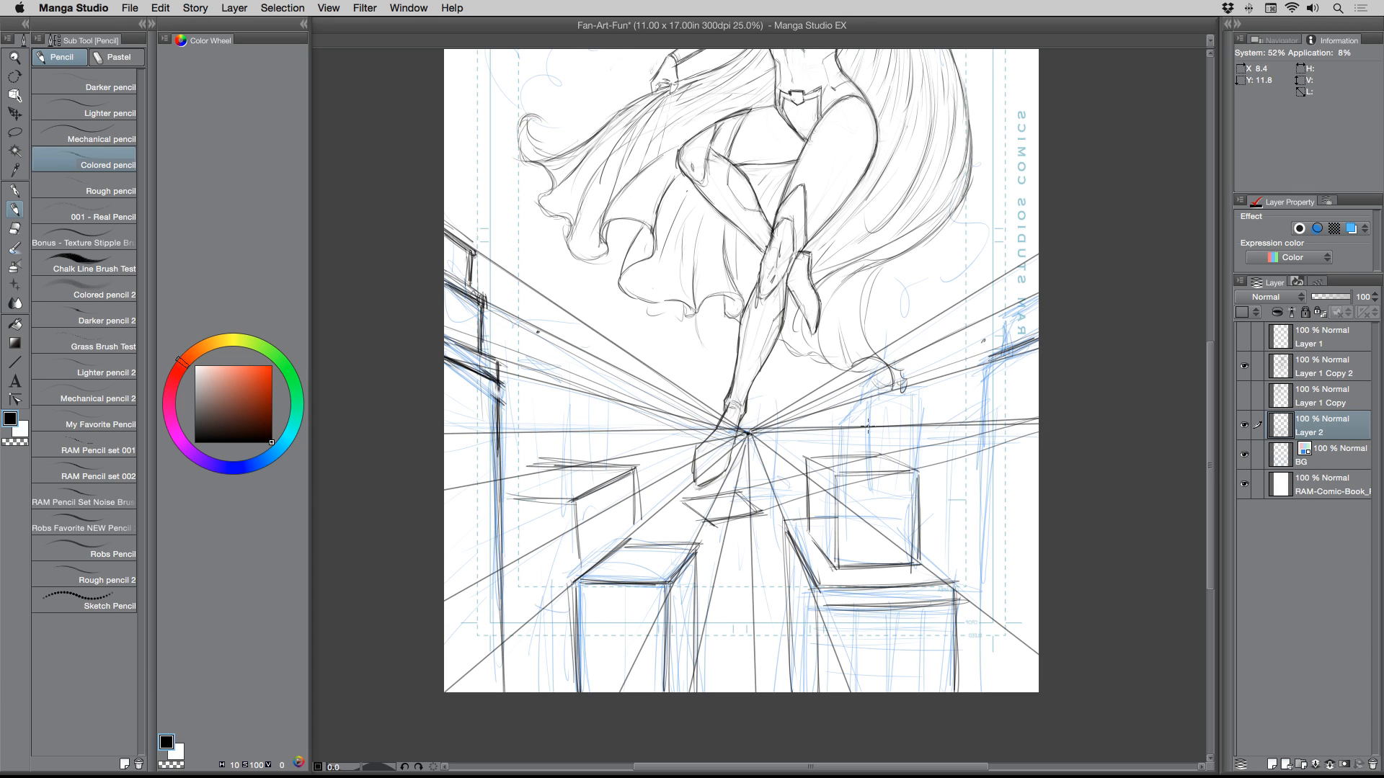
left_click_drag(689, 502, 1036, 419)
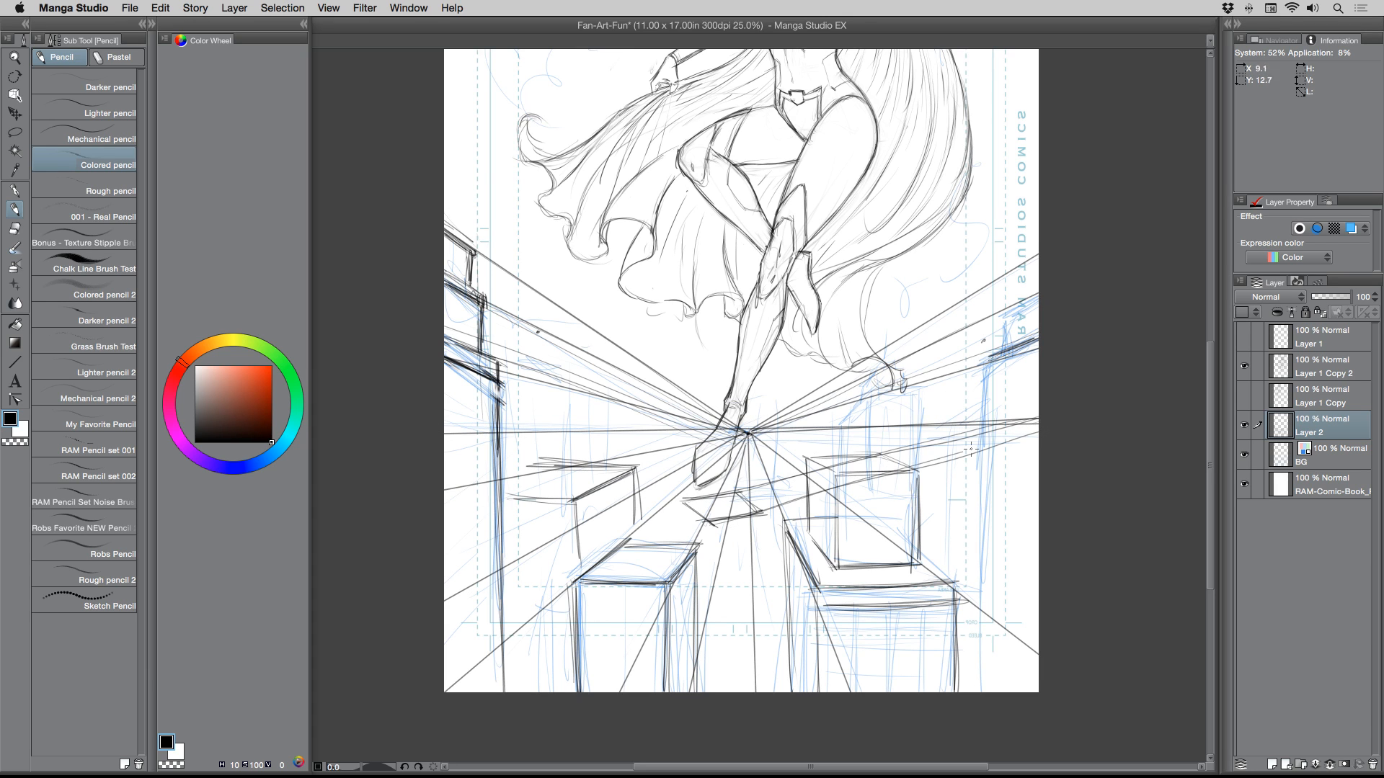
mouse_move(755, 513)
left_mouse_down()
mouse_move(1038, 434)
mouse_move(700, 501)
left_mouse_up()
left_click_drag(869, 458, 694, 503)
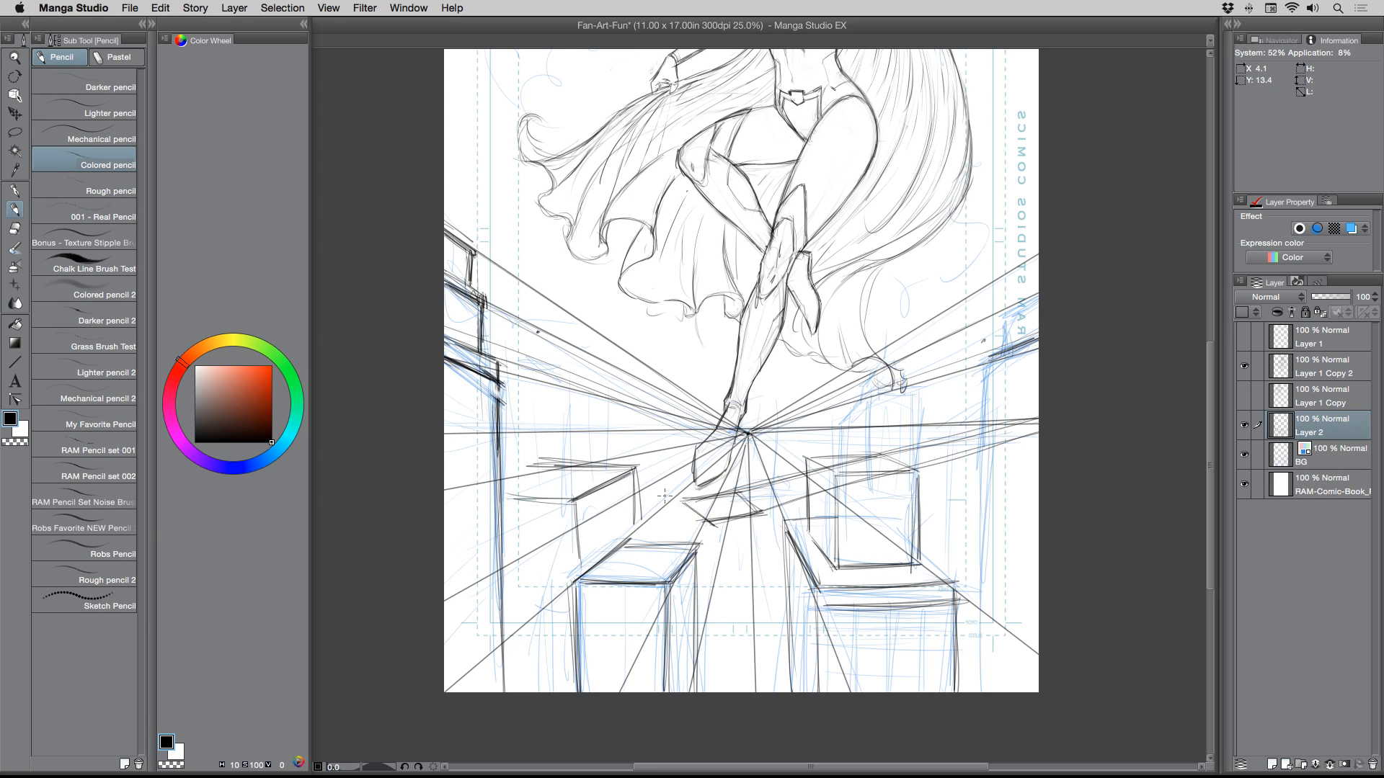
mouse_move(669, 433)
left_mouse_down()
mouse_move(672, 498)
mouse_move(671, 431)
left_mouse_up()
key("super+z")
key("super+z")
key("super+z")
key("super+z")
key("super+z")
key("super+z")
key("super+z")
key("super+z")
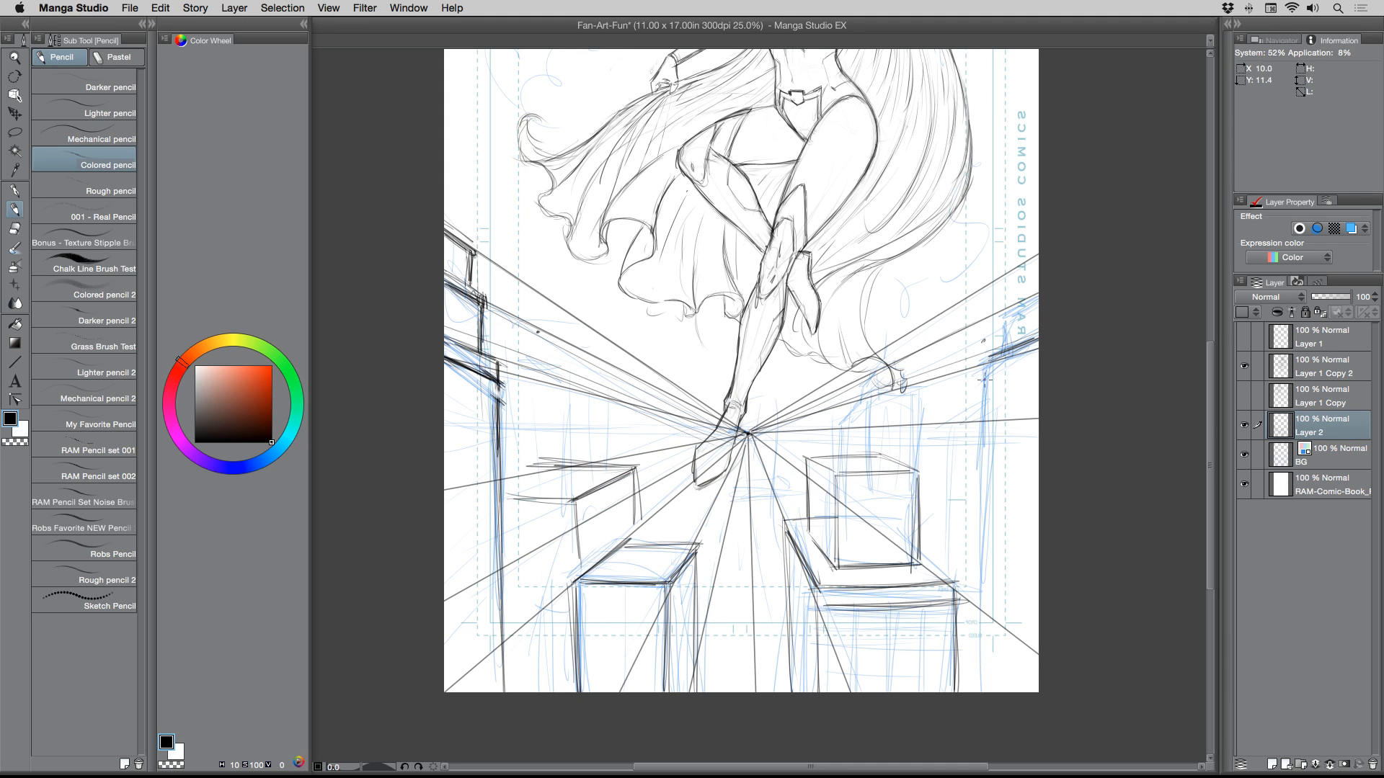
- Pencil the right-edge tower's long vertical corner and a narrow flat-roofed building beside it
left_click_drag(980, 364, 985, 612)
mouse_move(1000, 694)
left_mouse_down()
mouse_move(982, 346)
mouse_move(989, 694)
mouse_move(979, 356)
left_mouse_up()
mouse_move(971, 444)
left_mouse_down()
mouse_move(875, 440)
mouse_move(957, 438)
mouse_move(886, 442)
mouse_move(951, 445)
mouse_move(933, 449)
mouse_move(935, 541)
left_mouse_up()
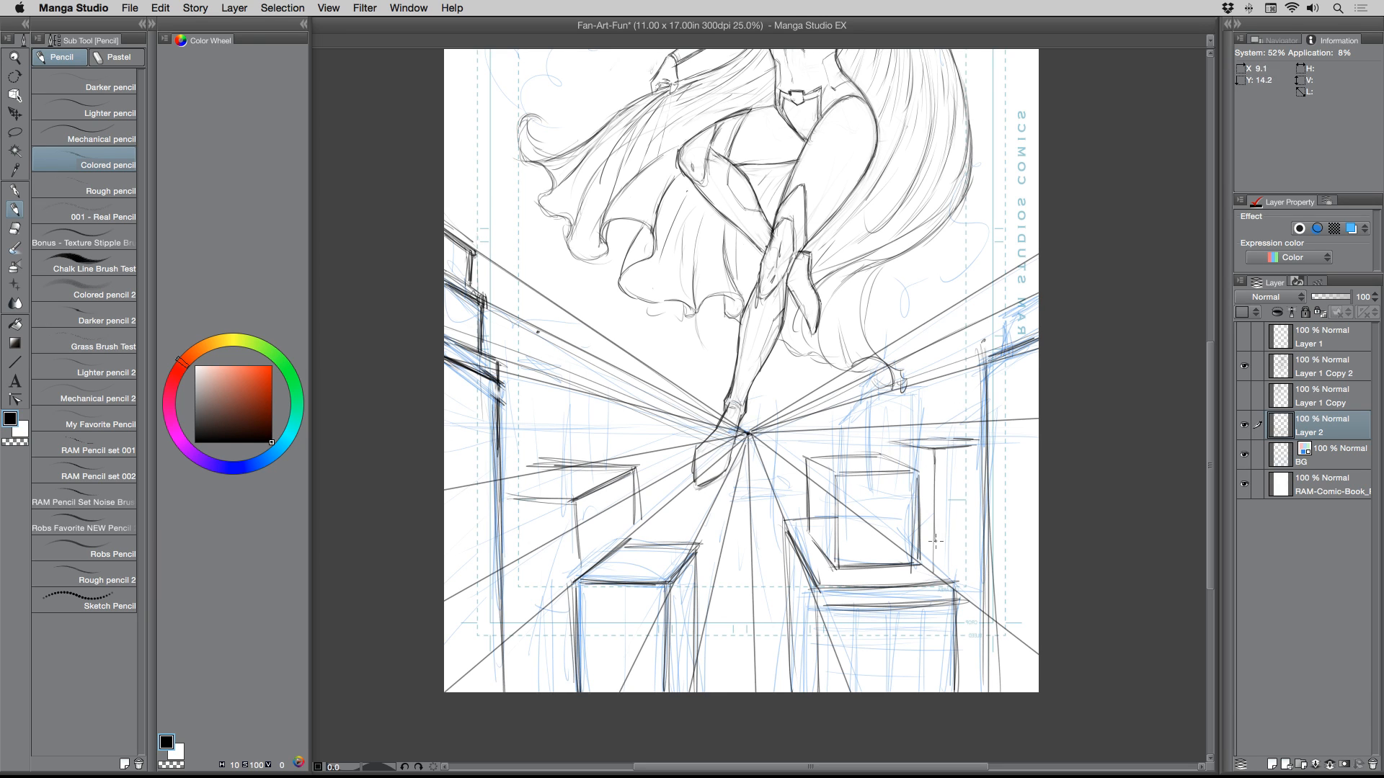
- Pencil a small central building directly below the foot, with its flat roof, front ledge and vertical side walls
mouse_move(697, 490)
left_mouse_down()
mouse_move(763, 494)
mouse_move(696, 505)
mouse_move(761, 512)
mouse_move(702, 511)
left_mouse_up()
mouse_move(759, 494)
left_mouse_down()
mouse_move(761, 512)
mouse_move(783, 513)
left_mouse_up()
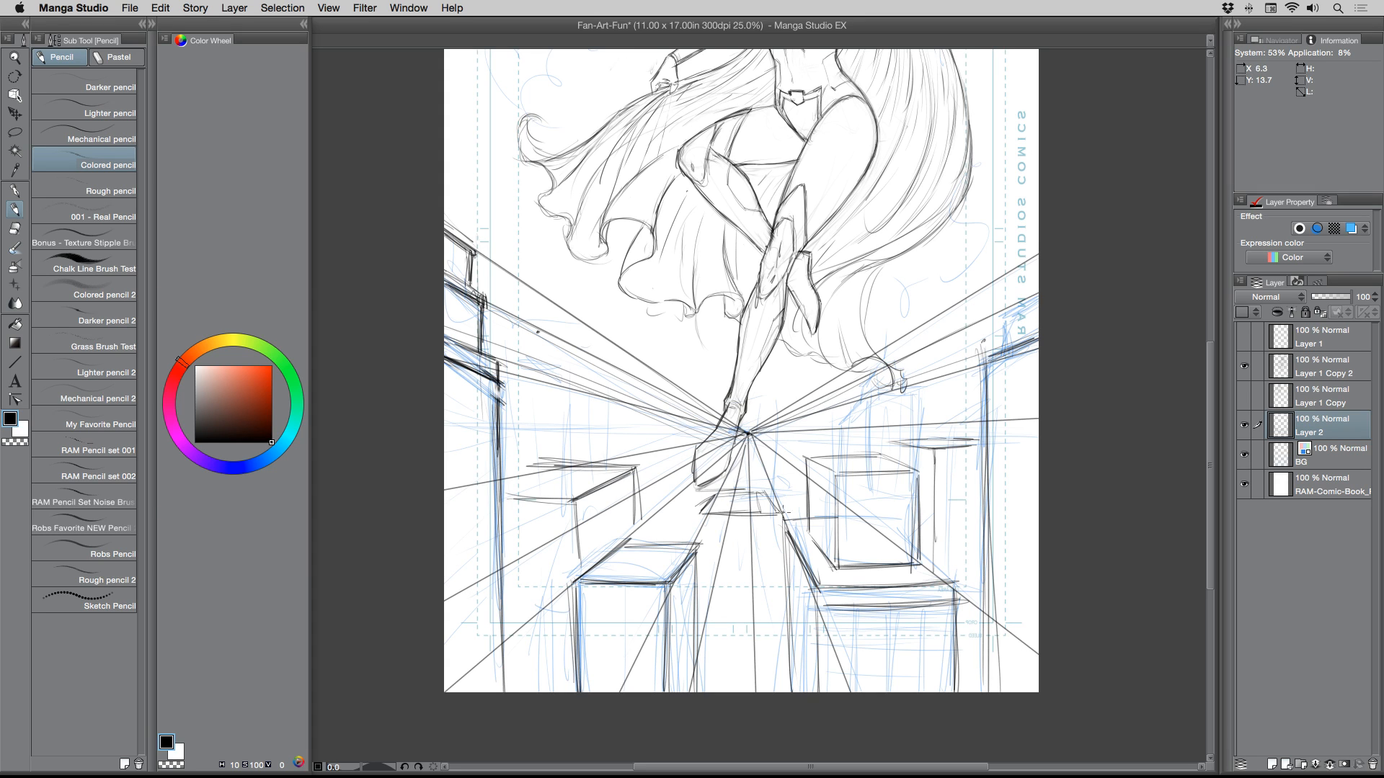
mouse_move(698, 514)
left_mouse_down()
mouse_move(775, 516)
mouse_move(773, 493)
left_mouse_up()
mouse_move(713, 495)
left_mouse_down()
mouse_move(784, 494)
mouse_move(802, 514)
mouse_move(791, 492)
mouse_move(804, 515)
mouse_move(691, 525)
mouse_move(702, 515)
mouse_move(696, 666)
left_mouse_up()
left_click_drag(701, 529, 709, 685)
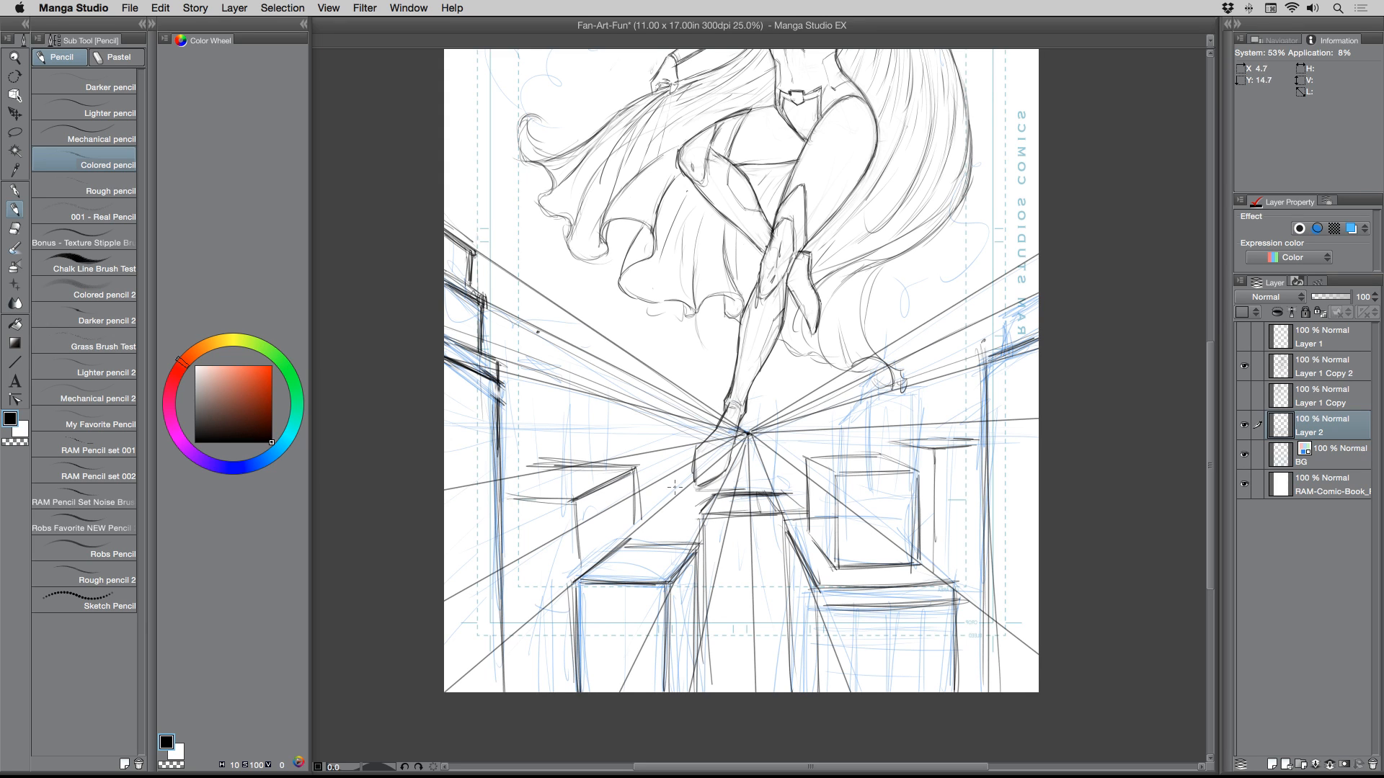
- Darken the roof edges and vertical corners of the two box buildings on the right side of the street
mouse_move(806, 459)
left_mouse_down()
mouse_move(857, 461)
mouse_move(921, 473)
left_mouse_up()
left_click_drag(838, 484, 836, 569)
mouse_move(921, 473)
left_mouse_down()
mouse_move(922, 573)
mouse_move(959, 693)
left_mouse_up()
left_click_drag(808, 606, 811, 664)
left_click_drag(817, 607, 823, 693)
mouse_move(785, 533)
left_mouse_down()
mouse_move(816, 590)
mouse_move(793, 691)
left_mouse_up()
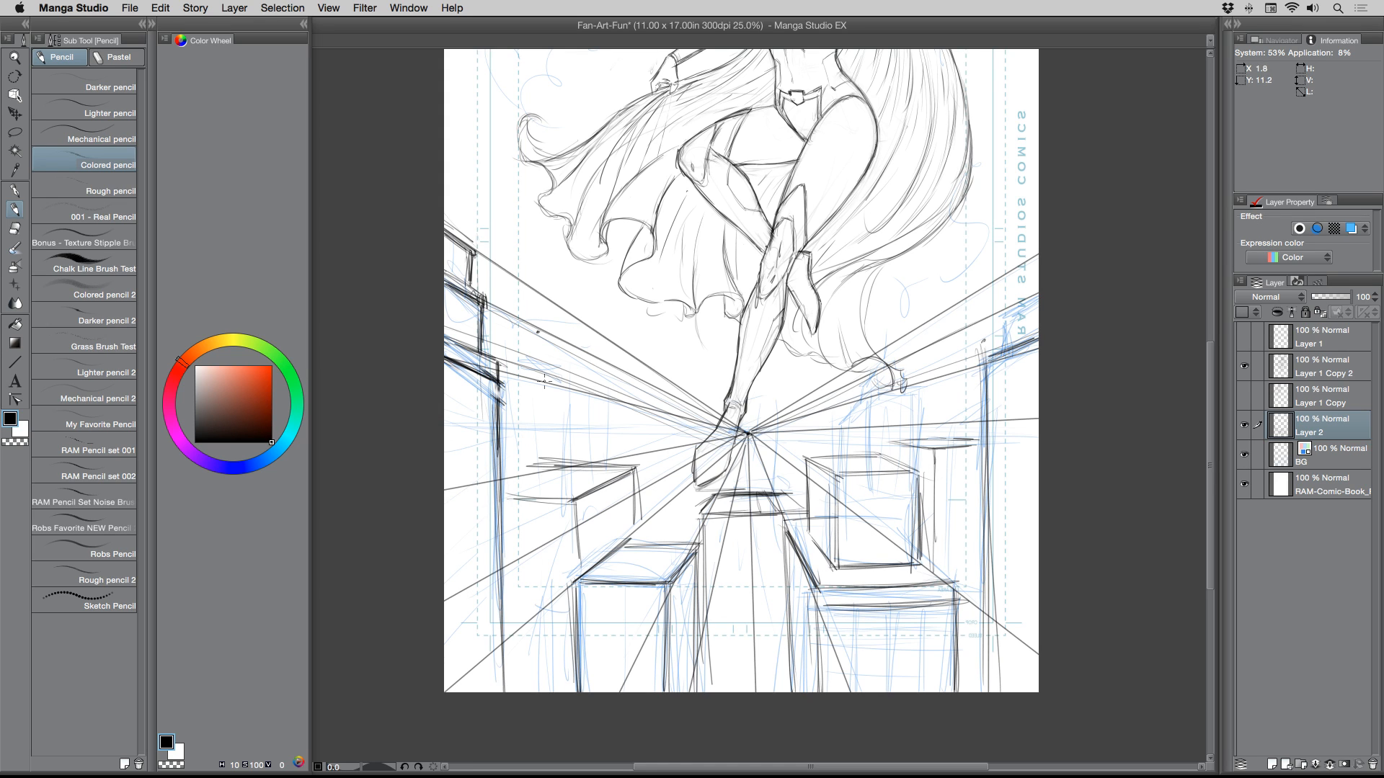
- Pencil a receding row of stepped buildings between the left-edge tower and the vanishing point, with vertical walls and roof ledges
mouse_move(544, 376)
left_mouse_down()
mouse_move(613, 394)
mouse_move(602, 454)
left_mouse_up()
left_click_drag(606, 397, 608, 456)
mouse_move(538, 377)
left_mouse_down()
mouse_move(539, 452)
mouse_move(631, 405)
mouse_move(621, 458)
mouse_move(628, 405)
left_mouse_up()
mouse_move(498, 364)
left_mouse_down()
mouse_move(534, 372)
mouse_move(539, 443)
left_mouse_up()
left_click_drag(596, 369, 597, 394)
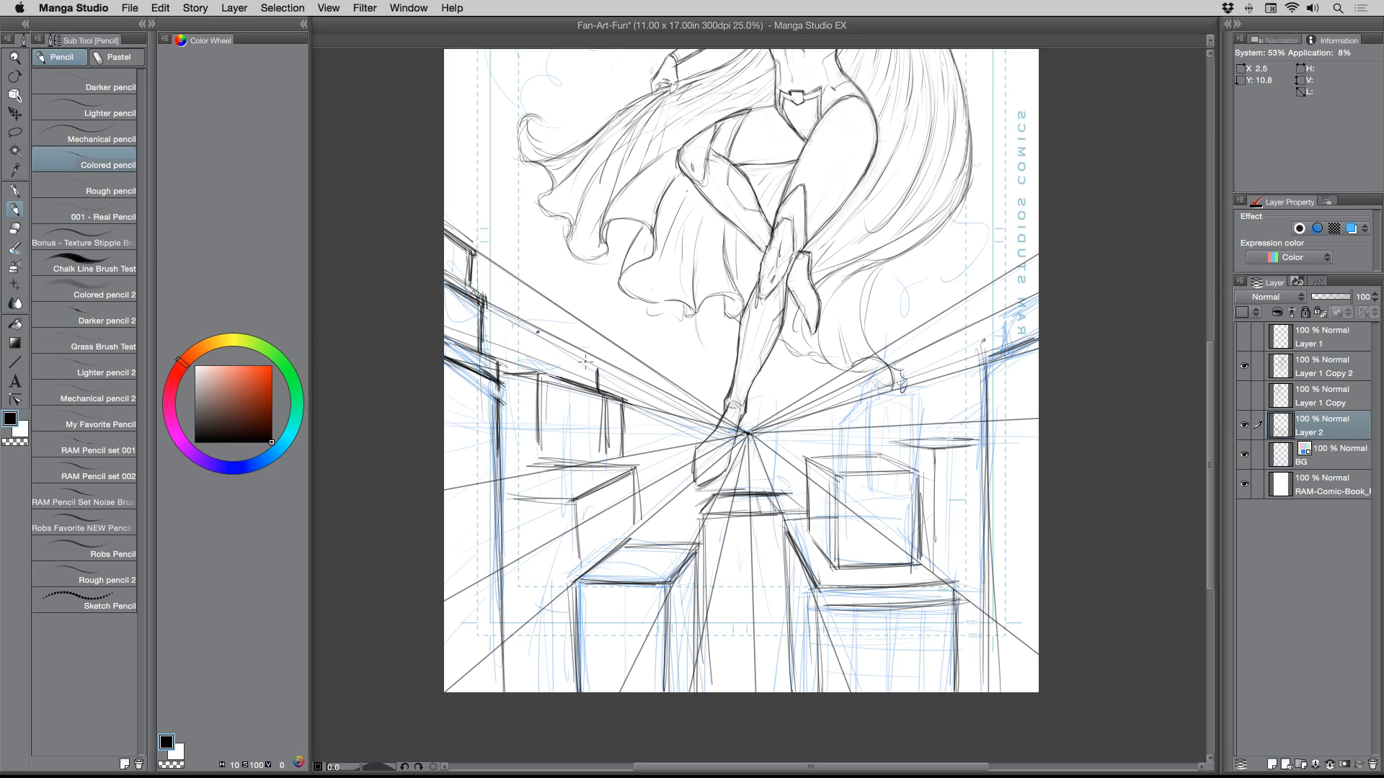
left_click_drag(556, 351, 607, 373)
mouse_move(539, 341)
left_mouse_down()
mouse_move(559, 353)
mouse_move(549, 378)
left_mouse_up()
left_click_drag(708, 436, 462, 427)
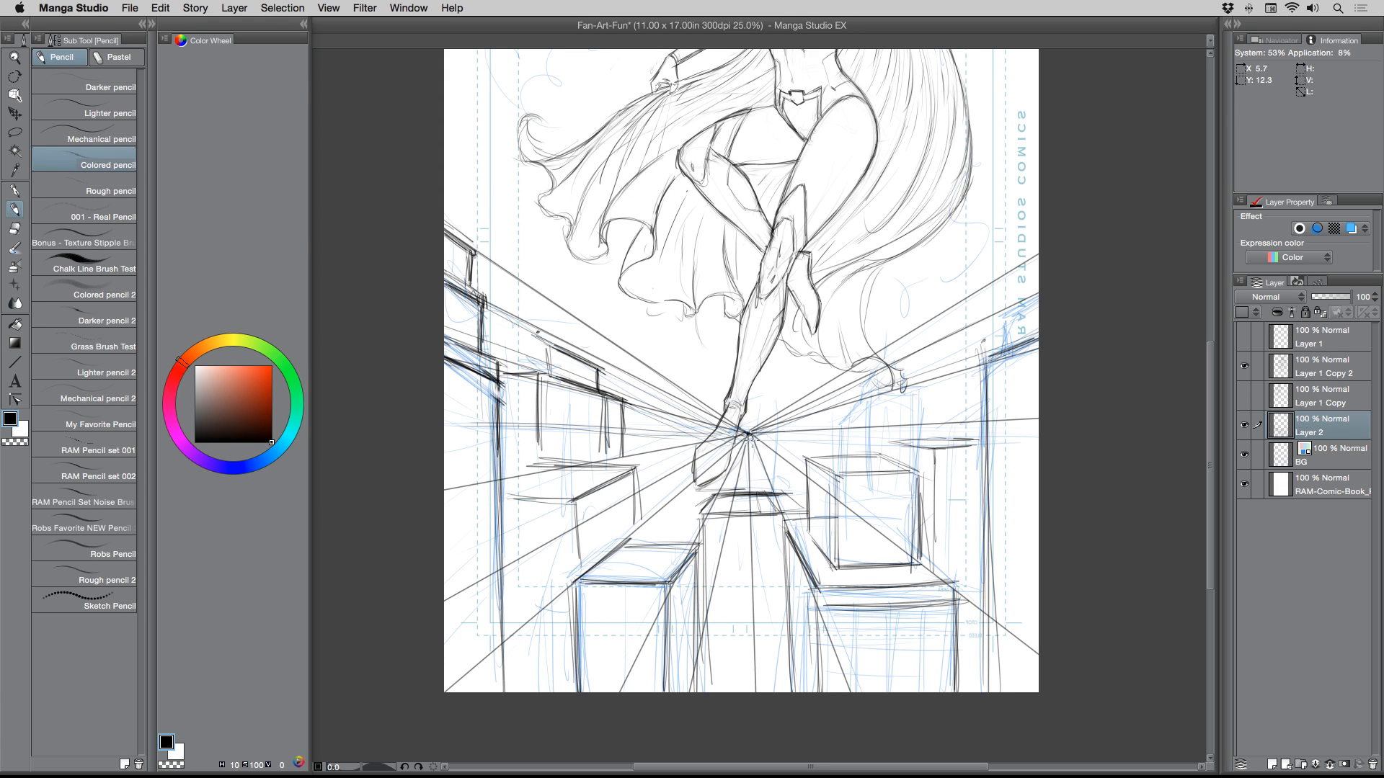
- Sketch wall lines between the central and side buildings, and darken the corners and roof edge of the rear left box building
left_click_drag(788, 535, 837, 618)
left_click_drag(765, 509, 807, 665)
left_click_drag(718, 499, 651, 618)
left_click_drag(642, 525, 572, 601)
left_click_drag(572, 530, 571, 695)
mouse_move(575, 503)
left_mouse_down()
mouse_move(570, 684)
mouse_move(575, 670)
left_mouse_up()
left_click_drag(635, 464, 632, 539)
left_click_drag(506, 493, 567, 511)
left_click_drag(570, 501, 493, 499)
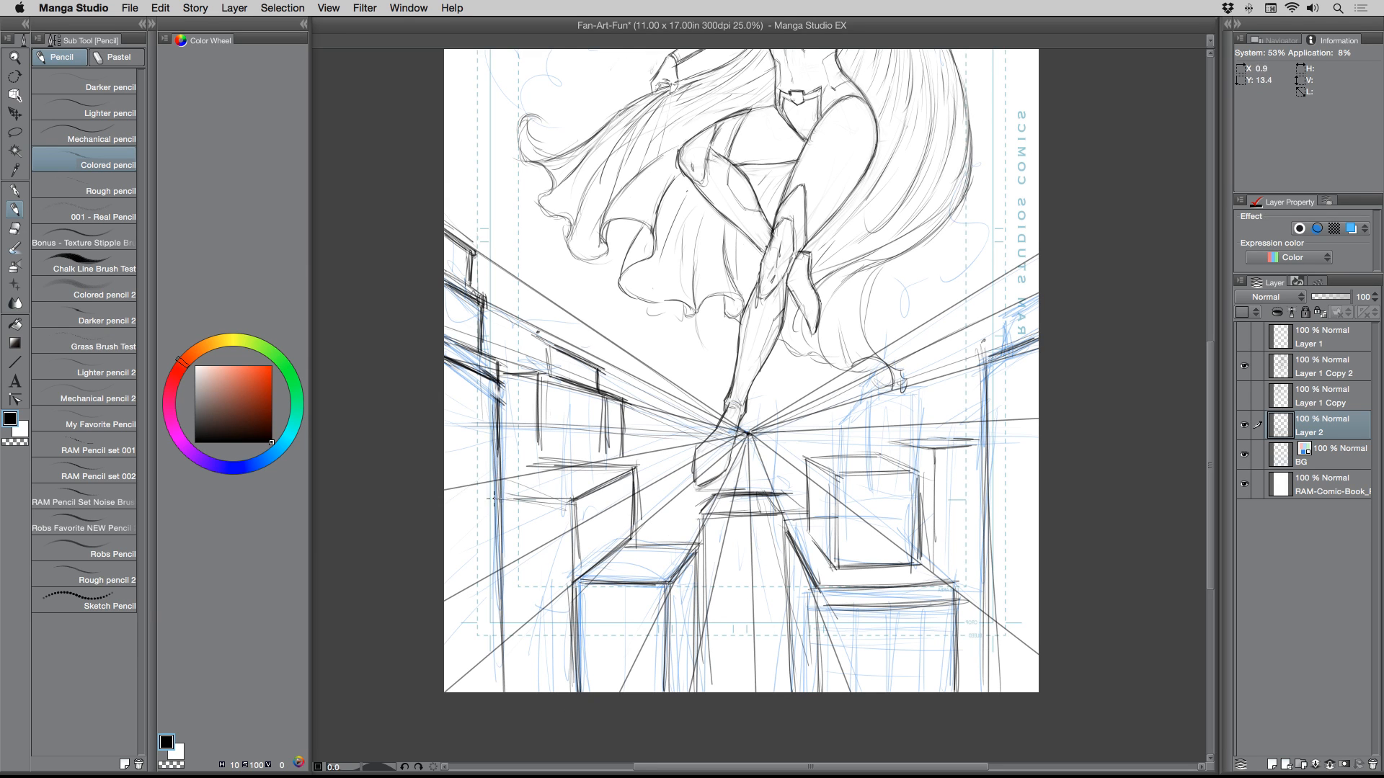
- Add stepped upper tiers to the towers at both page edges
mouse_move(539, 384)
left_mouse_down()
mouse_move(540, 453)
mouse_move(503, 464)
mouse_move(503, 453)
mouse_move(497, 509)
mouse_move(500, 409)
left_mouse_up()
left_click_drag(462, 244, 444, 198)
mouse_move(1003, 345)
left_mouse_down()
mouse_move(1006, 304)
mouse_move(1042, 286)
mouse_move(1015, 231)
left_mouse_up()
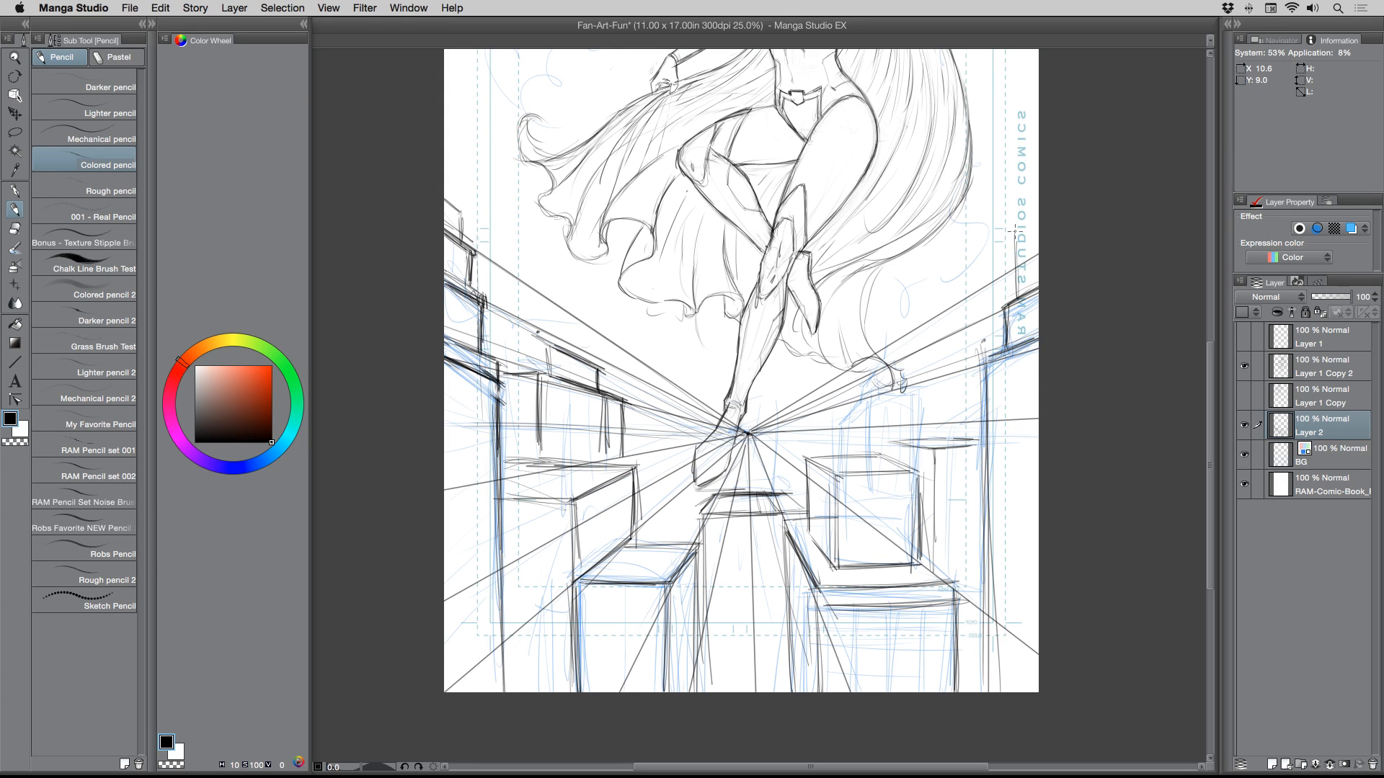
mouse_move(1015, 297)
left_mouse_down()
mouse_move(1014, 225)
mouse_move(1039, 206)
left_mouse_up()
left_click_drag(1018, 227, 1036, 207)
- Darken the right-edge tower's ledge and long vertical corner, and touch up the roof of the narrow building beside it
mouse_move(985, 363)
left_mouse_down()
mouse_move(1036, 343)
mouse_move(1022, 348)
left_mouse_up()
left_click_drag(984, 348, 990, 576)
left_click_drag(985, 472, 983, 691)
mouse_move(934, 441)
left_mouse_down()
mouse_move(976, 440)
mouse_move(941, 438)
left_mouse_up()
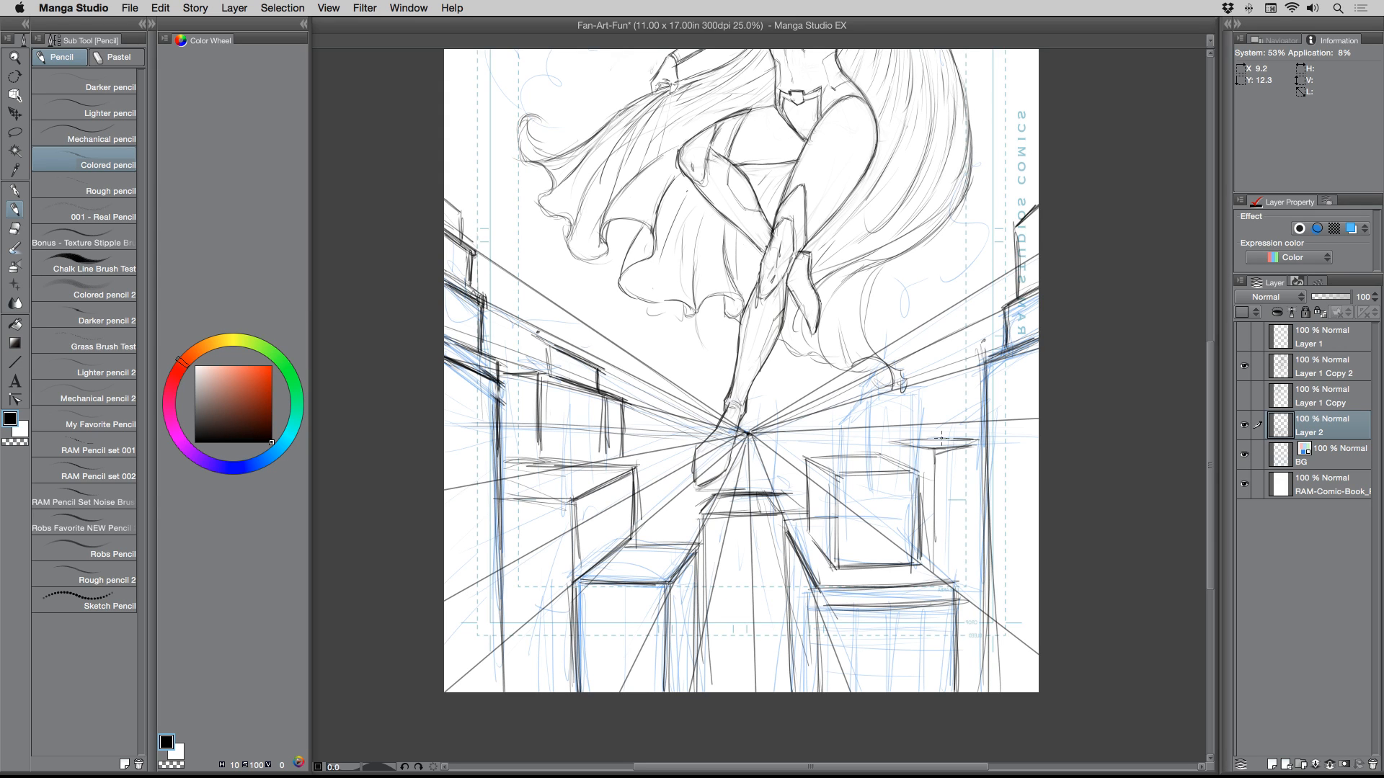
- Pencil small distant buildings on both sides of the vanishing point while viewing the whole page
left_click(15, 57)
left_click(644, 348, "alt")
mouse_move(641, 346)
left_mouse_down()
mouse_move(658, 408)
mouse_move(607, 339)
mouse_move(649, 367)
left_mouse_up()
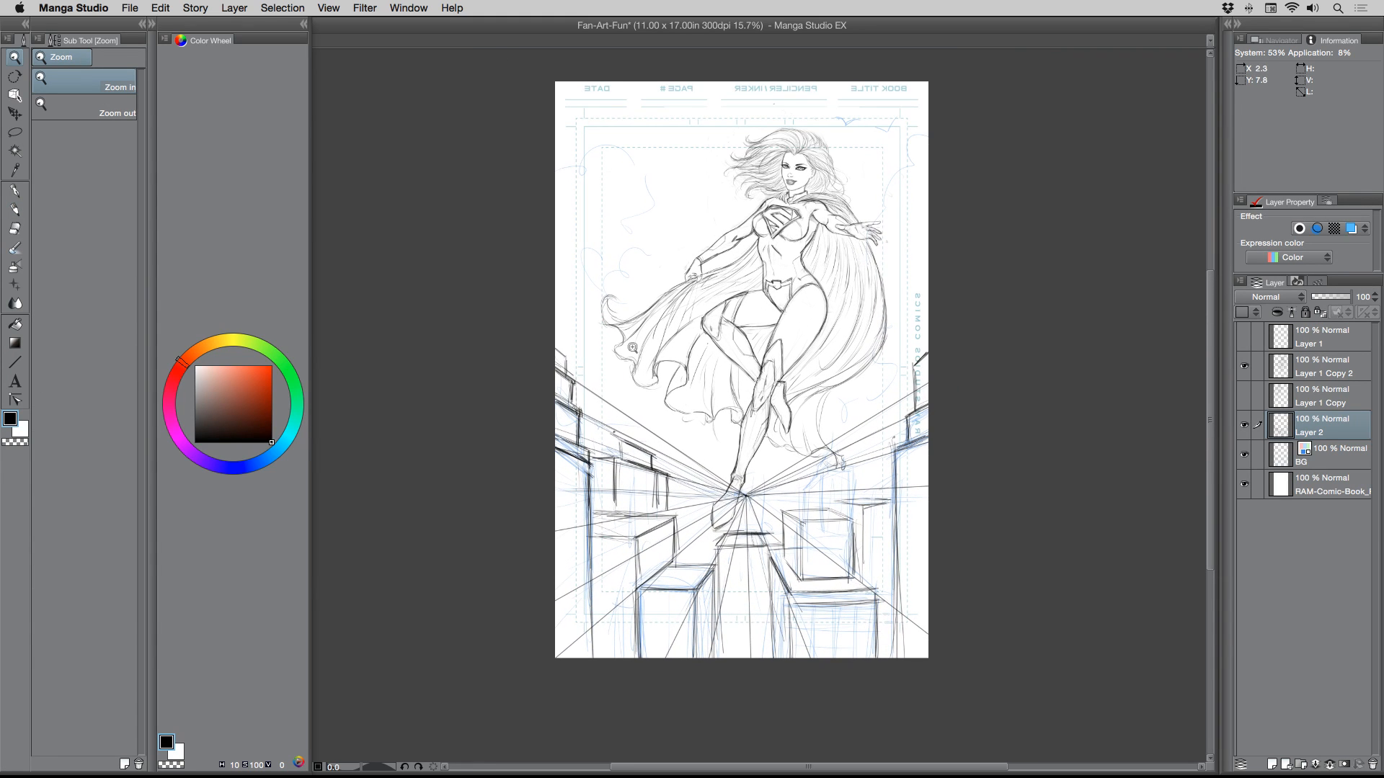
left_click(15, 211)
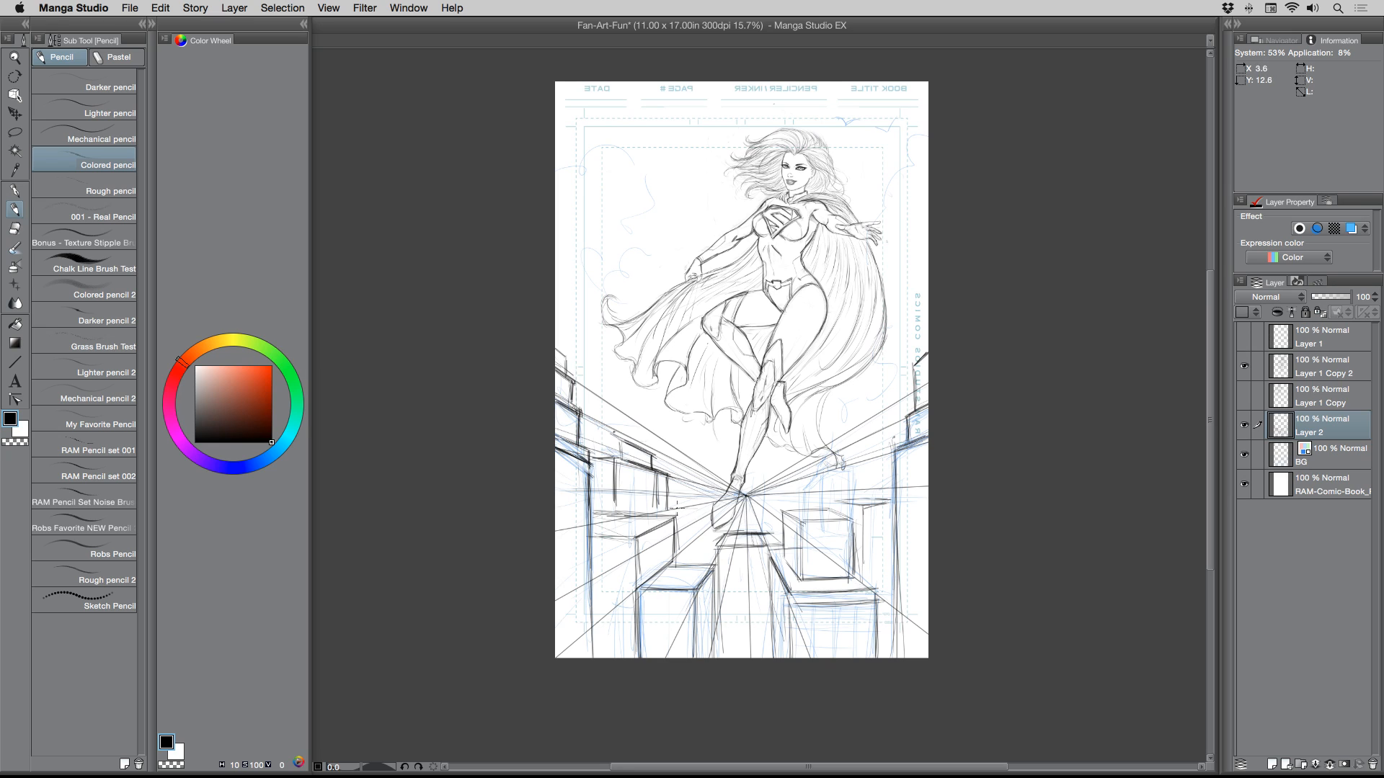
mouse_move(698, 509)
left_mouse_down()
mouse_move(697, 556)
mouse_move(719, 495)
mouse_move(714, 562)
mouse_move(696, 556)
mouse_move(682, 510)
left_mouse_up()
left_click_drag(770, 507, 802, 504)
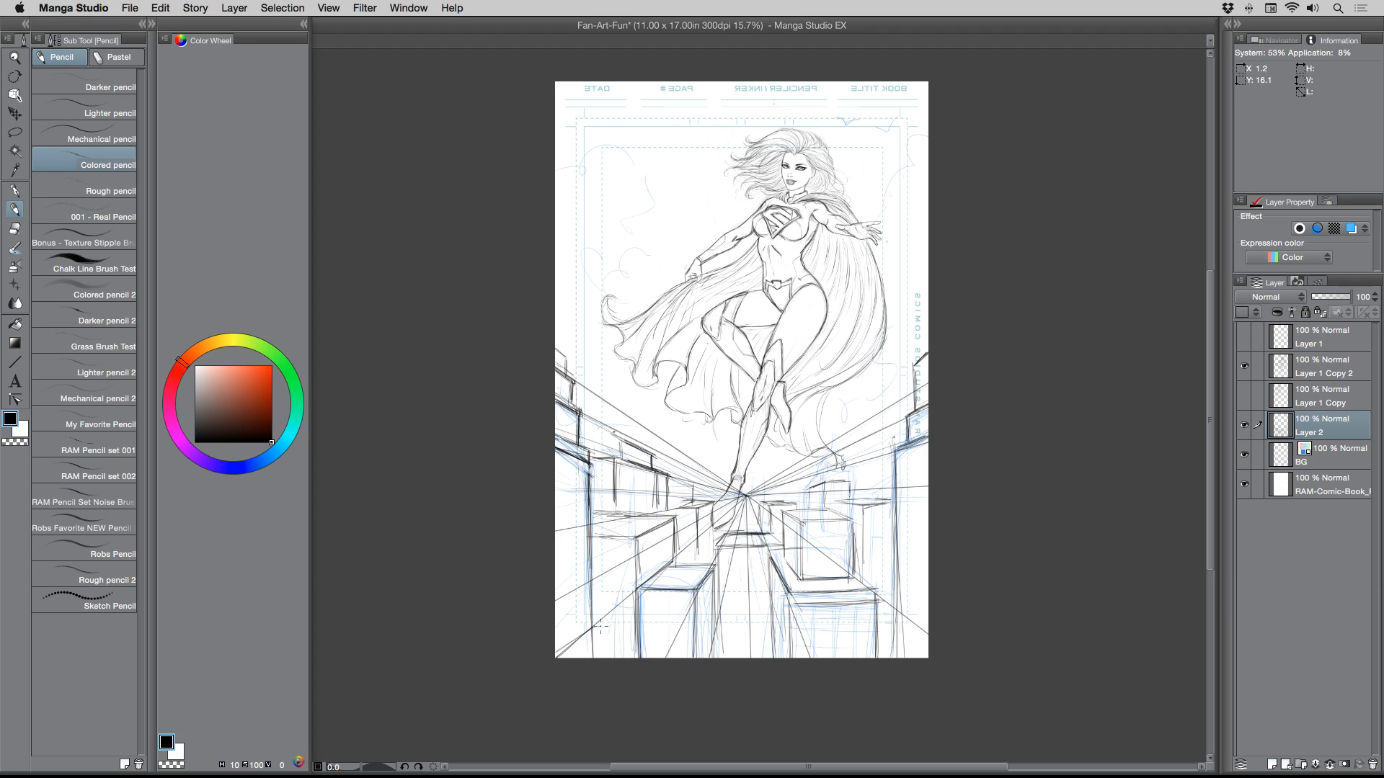
- Pencil an angled rooftop with a double ledge in the page's lower left corner
left_click_drag(600, 625, 596, 657)
mouse_move(645, 622)
left_mouse_down()
mouse_move(615, 622)
mouse_move(609, 657)
mouse_move(595, 638)
left_mouse_up()
left_click_drag(627, 621, 555, 656)
left_click_drag(597, 624, 562, 646)
- Darken the left tower's long vertical corner and reinforce the ledge and side wall of the lower left rooftop
left_click_drag(594, 588, 595, 621)
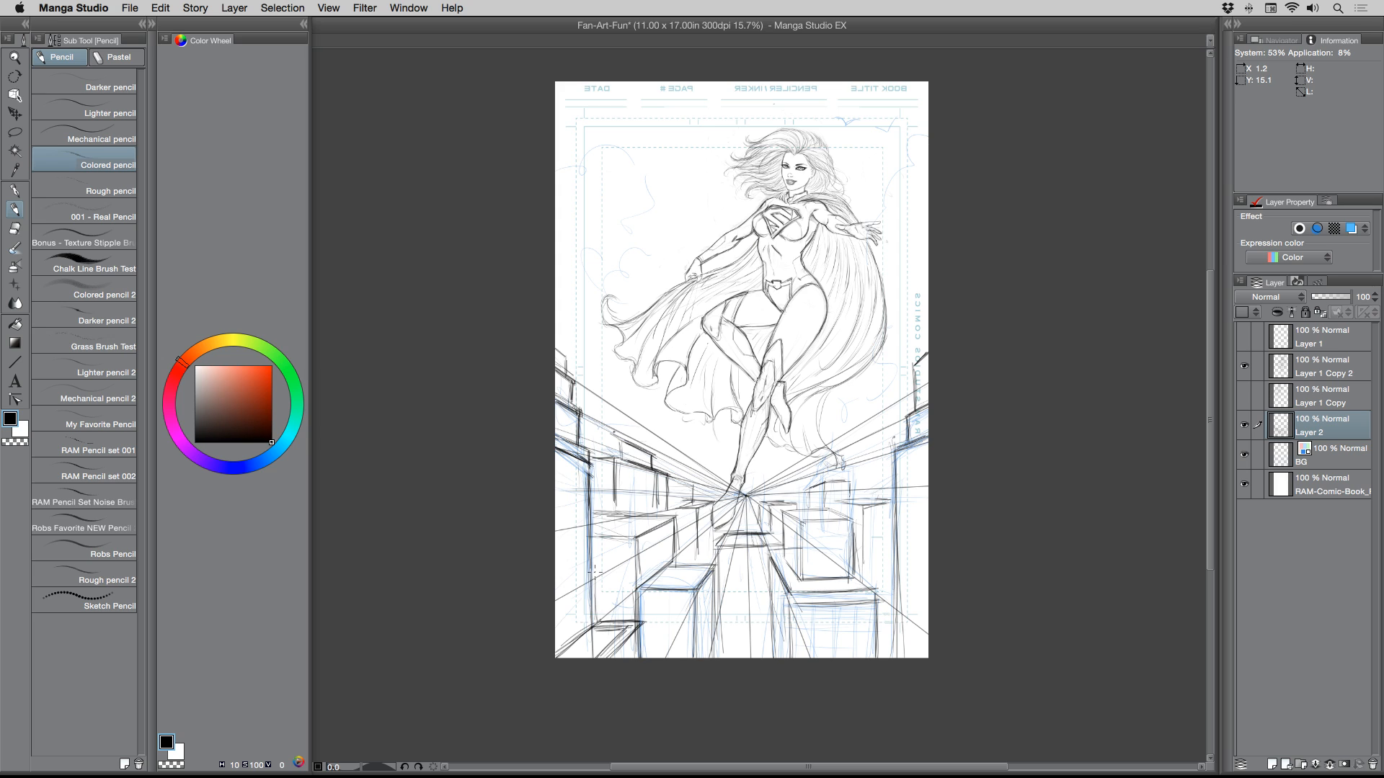
mouse_move(592, 503)
left_mouse_down()
mouse_move(591, 602)
mouse_move(592, 471)
left_mouse_up()
mouse_move(592, 500)
left_mouse_down()
mouse_move(583, 443)
mouse_move(558, 435)
mouse_move(577, 409)
left_mouse_up()
mouse_move(595, 621)
left_mouse_down()
mouse_move(560, 659)
mouse_move(556, 646)
left_mouse_up()
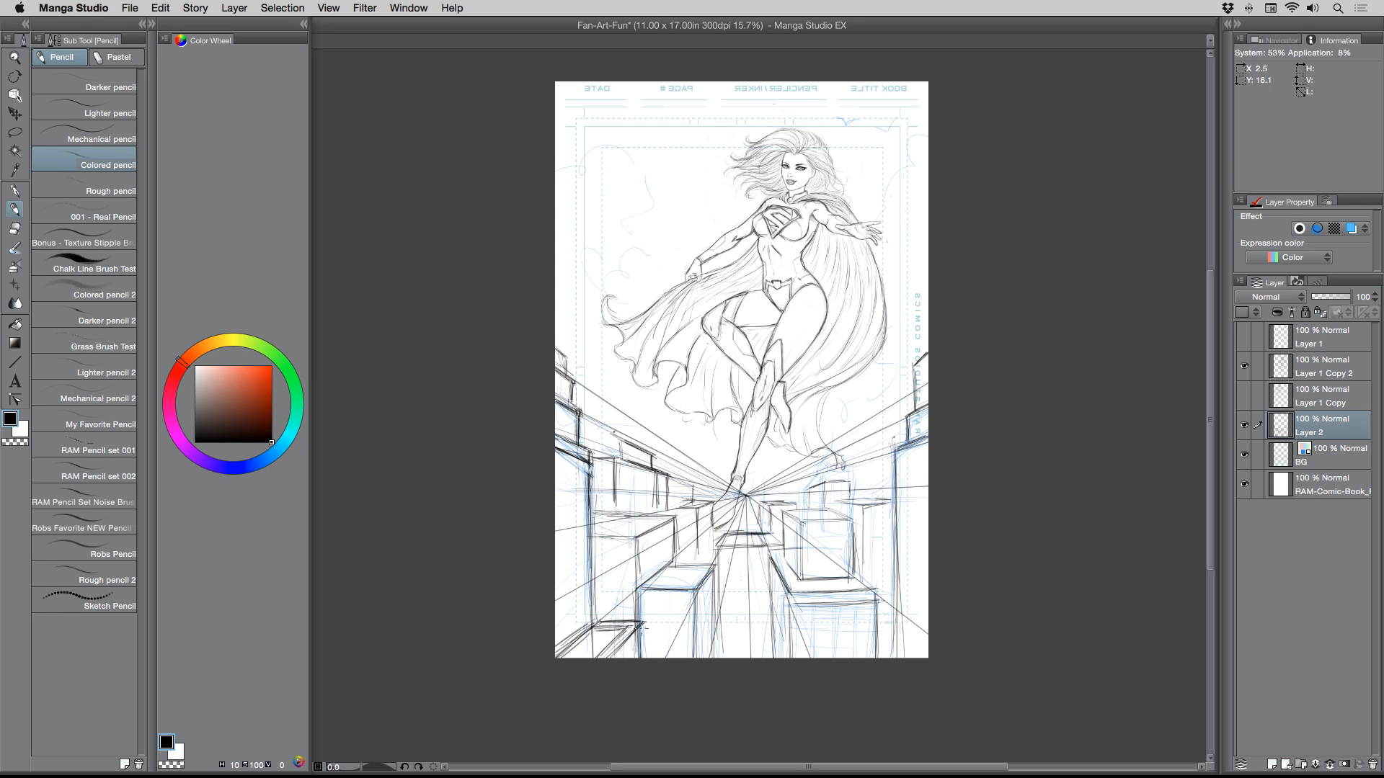
left_click_drag(643, 627, 639, 657)
- Pencil a low rooftop edge across the lower right of the page and strengthen the right tower's vertical corner
mouse_move(888, 633)
left_mouse_down()
mouse_move(750, 637)
mouse_move(763, 658)
left_mouse_up()
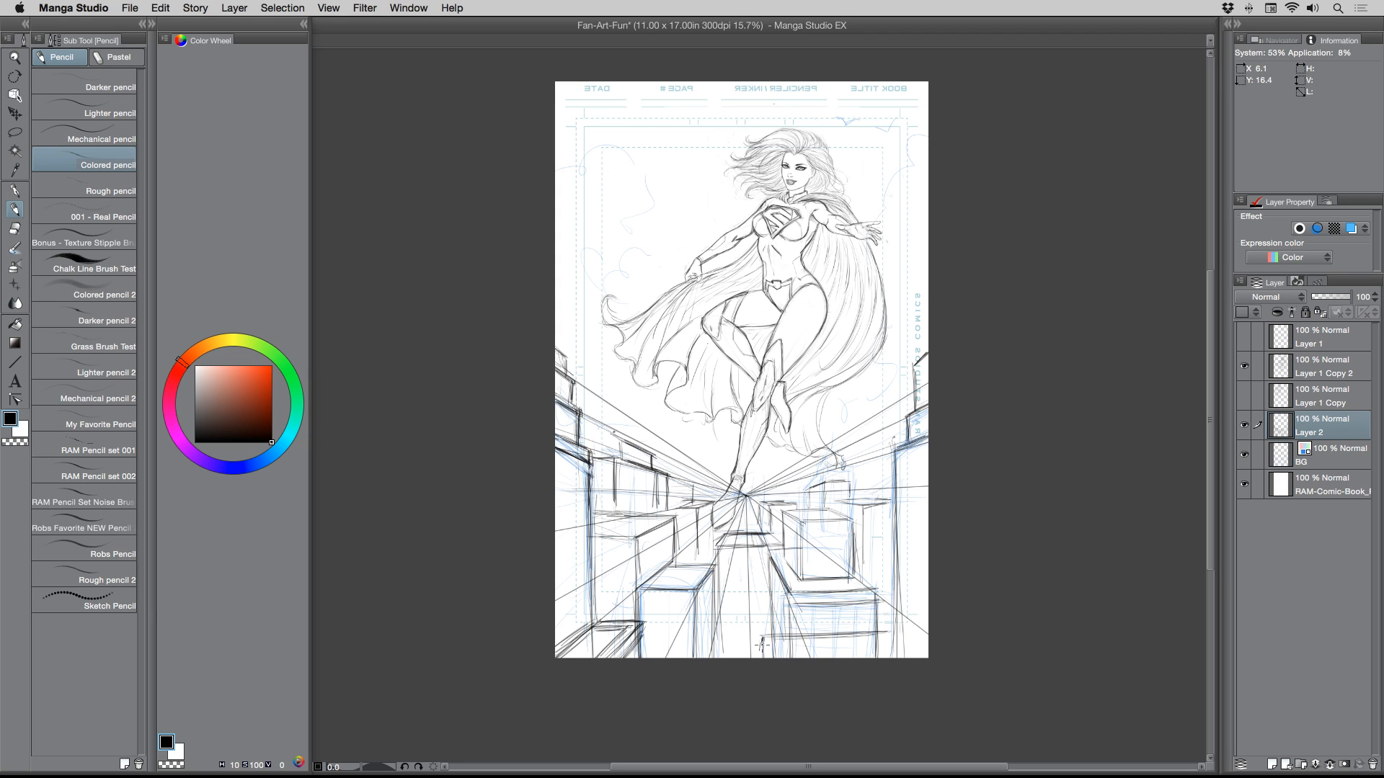
mouse_move(892, 633)
left_mouse_down()
mouse_move(928, 646)
mouse_move(898, 573)
mouse_move(902, 481)
mouse_move(927, 442)
mouse_move(892, 462)
mouse_move(926, 453)
mouse_move(899, 503)
mouse_move(898, 570)
left_mouse_up()
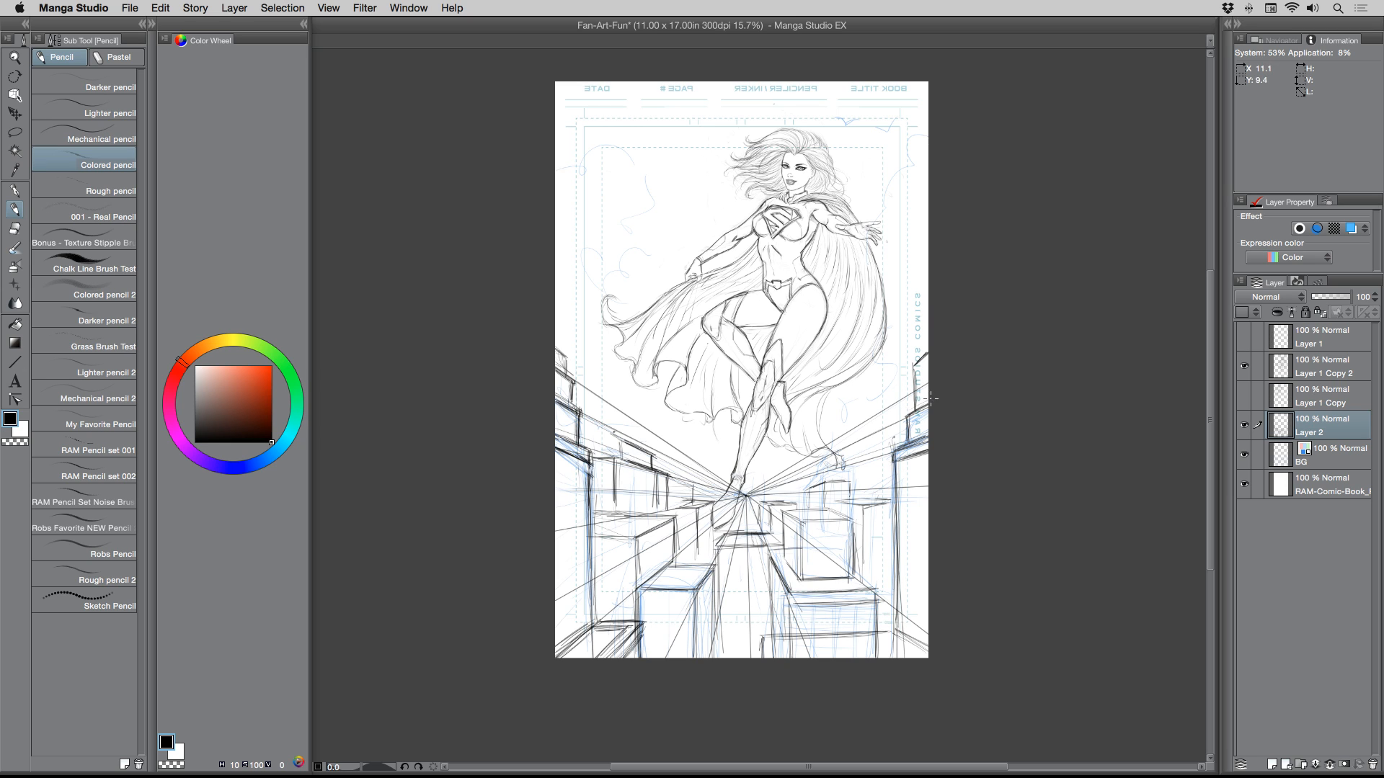
- Reinforce the upper tiers of the right-edge tower and darken the walls of the receding building row on the left
left_click_drag(906, 410, 927, 401)
mouse_move(912, 362)
left_mouse_down()
mouse_move(928, 348)
mouse_move(916, 372)
left_mouse_up()
mouse_move(635, 447)
left_mouse_down()
mouse_move(650, 476)
mouse_move(655, 456)
mouse_move(670, 507)
left_mouse_up()
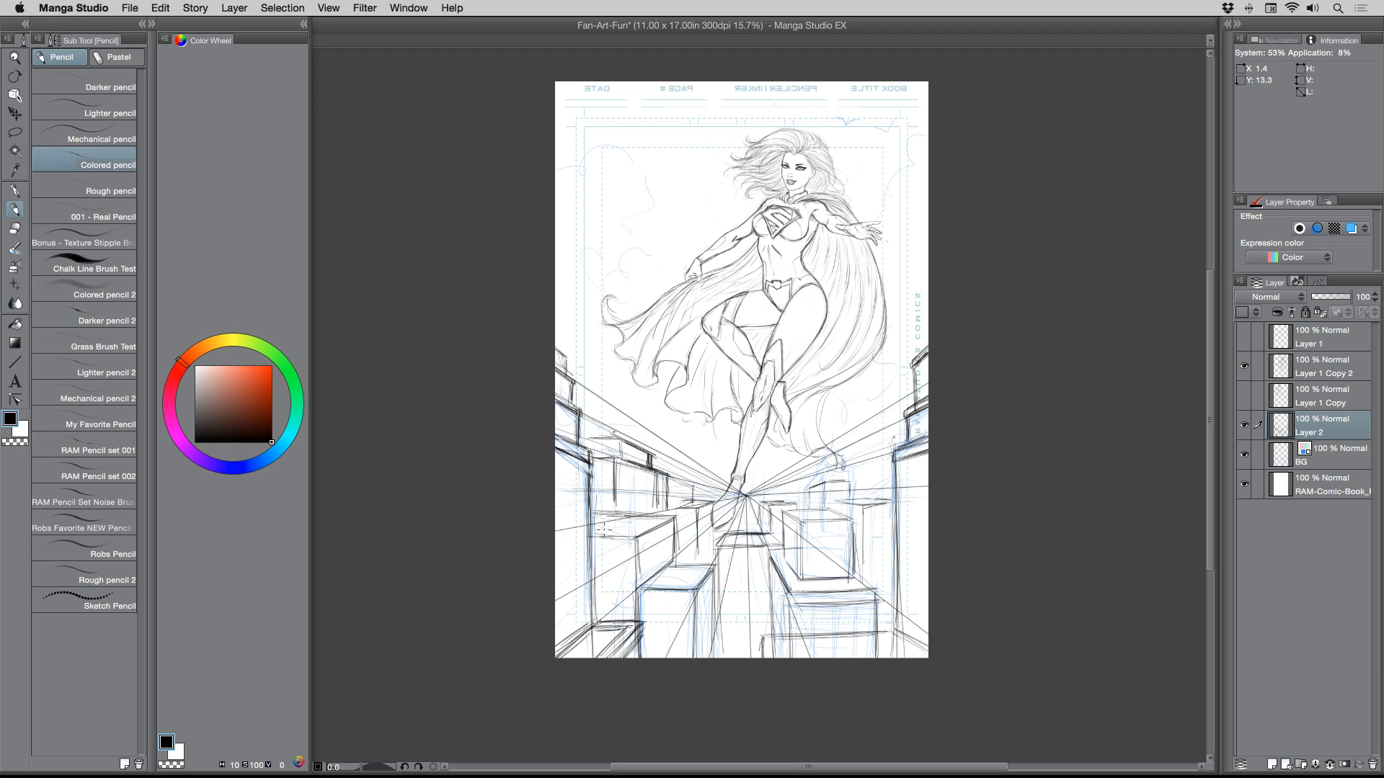
- Reinforce the side walls of the two box buildings on the left and the vertical edges of the right and central blocks
mouse_move(612, 515)
left_mouse_down()
mouse_move(672, 529)
mouse_move(673, 541)
mouse_move(637, 535)
mouse_move(635, 550)
mouse_move(652, 511)
mouse_move(668, 569)
mouse_move(633, 586)
mouse_move(637, 566)
left_mouse_up()
mouse_move(634, 559)
left_mouse_down()
mouse_move(632, 590)
mouse_move(716, 627)
left_mouse_up()
left_click_drag(711, 590, 719, 660)
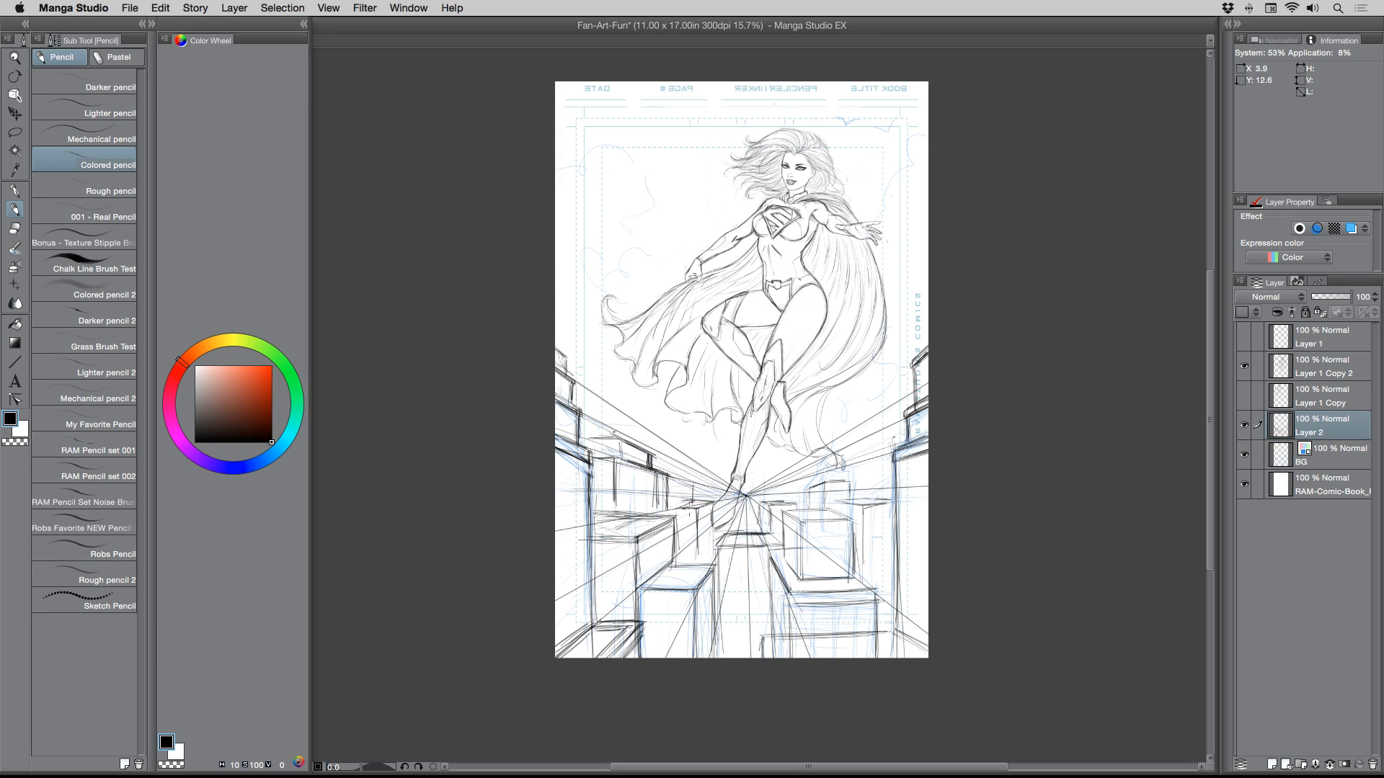
mouse_move(801, 516)
left_mouse_down()
mouse_move(804, 569)
mouse_move(847, 517)
mouse_move(803, 511)
mouse_move(837, 511)
mouse_move(826, 495)
mouse_move(850, 503)
mouse_move(862, 582)
left_mouse_up()
left_click_drag(891, 505, 892, 564)
left_click_drag(765, 545, 770, 616)
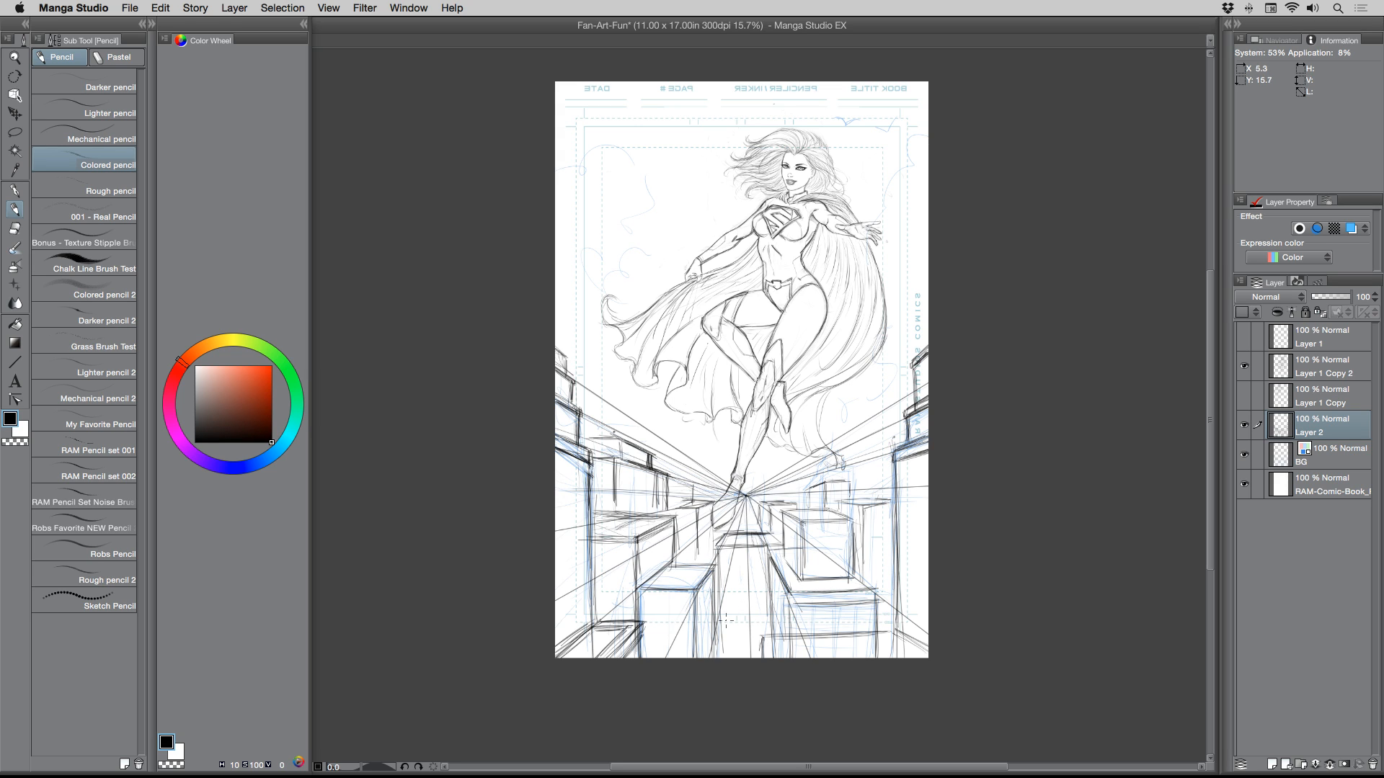
- Turn on the blue layer color effect for Layer 2, which holds the rough city sketch
left_click(1351, 228)
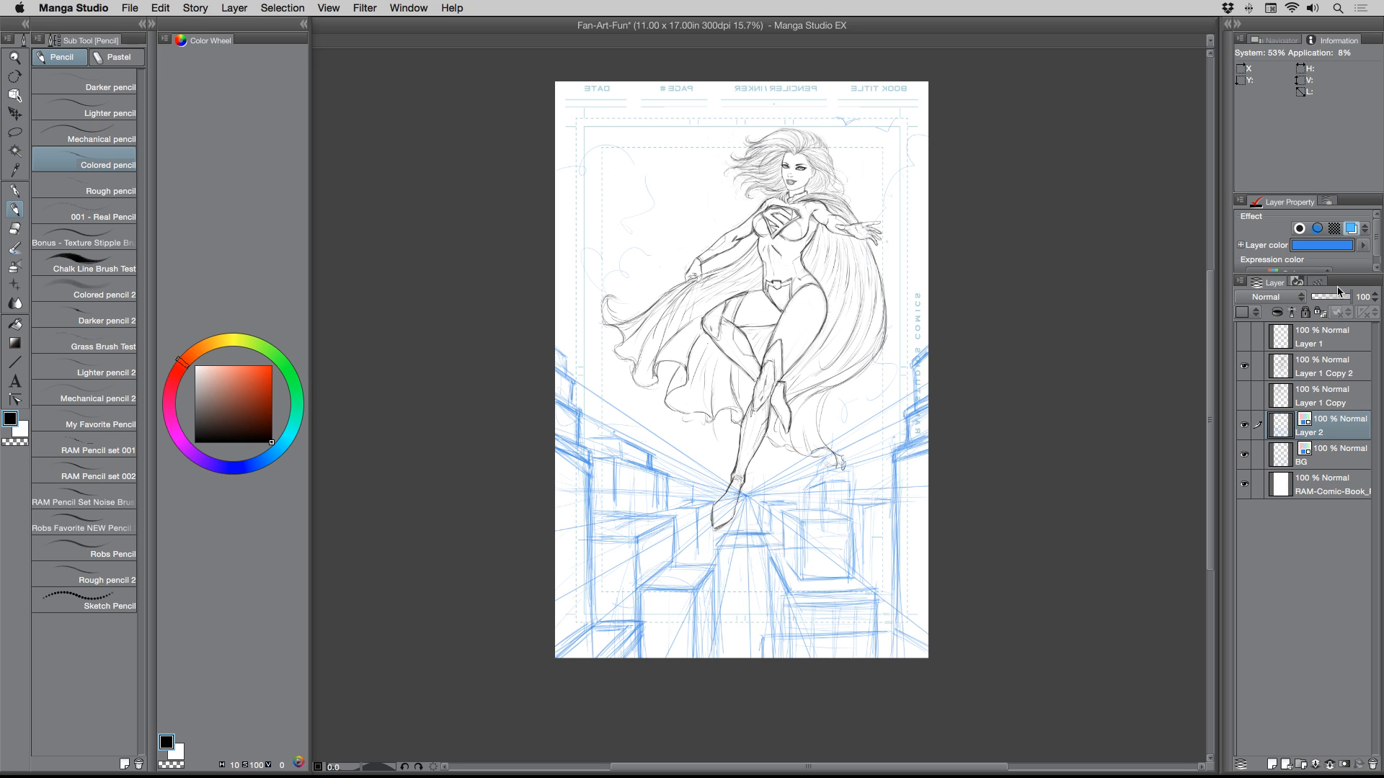
key("slash")
left_click(791, 541)
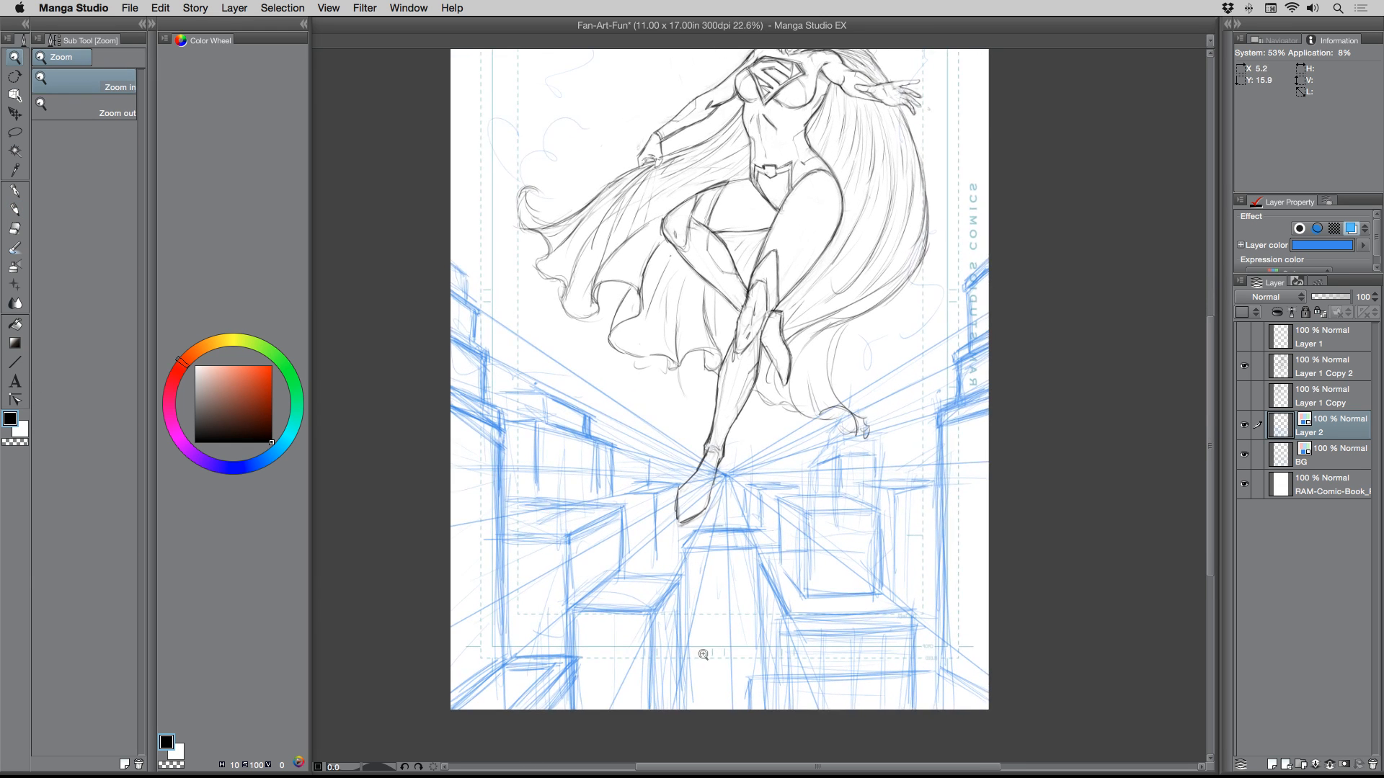
scroll(675, 641, "down", 2)
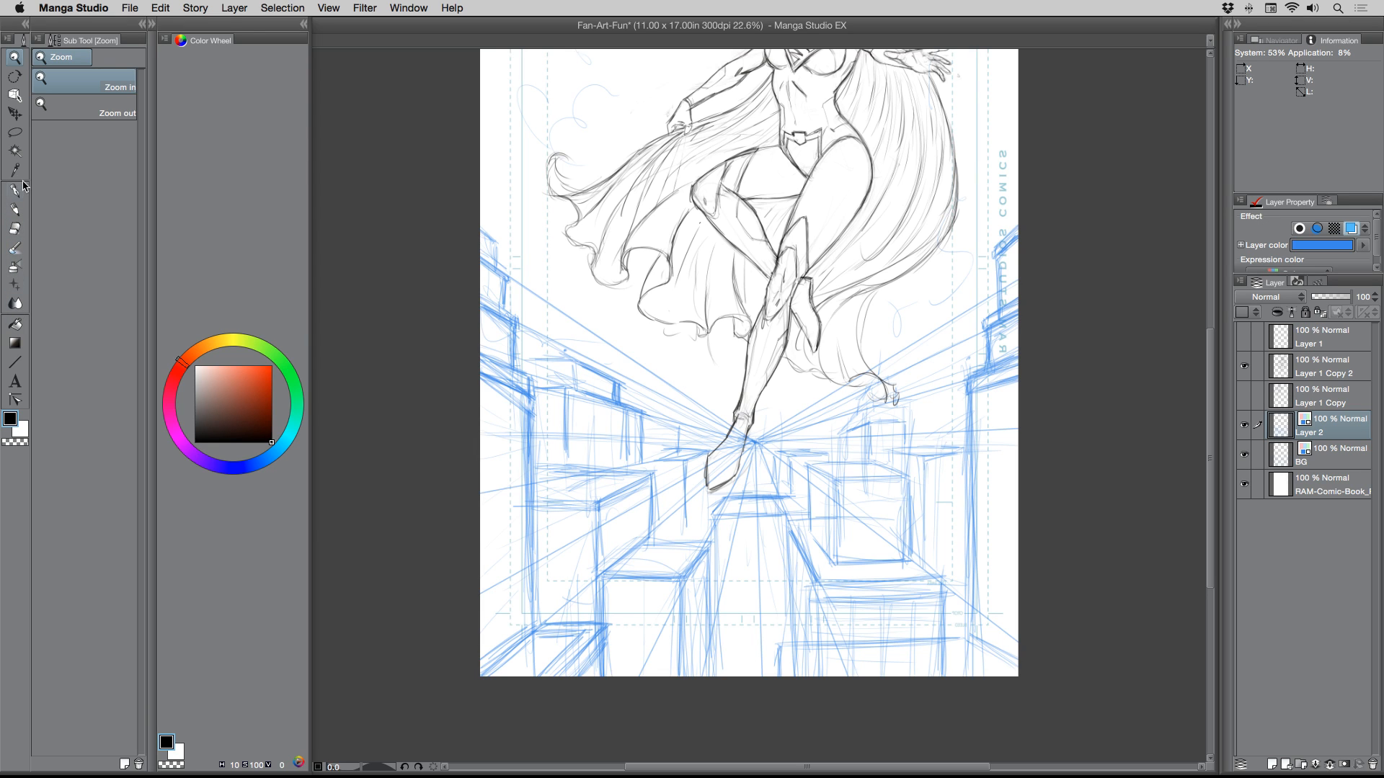
- Create a 1 point perspective ruler on a new layer
left_click(234, 8)
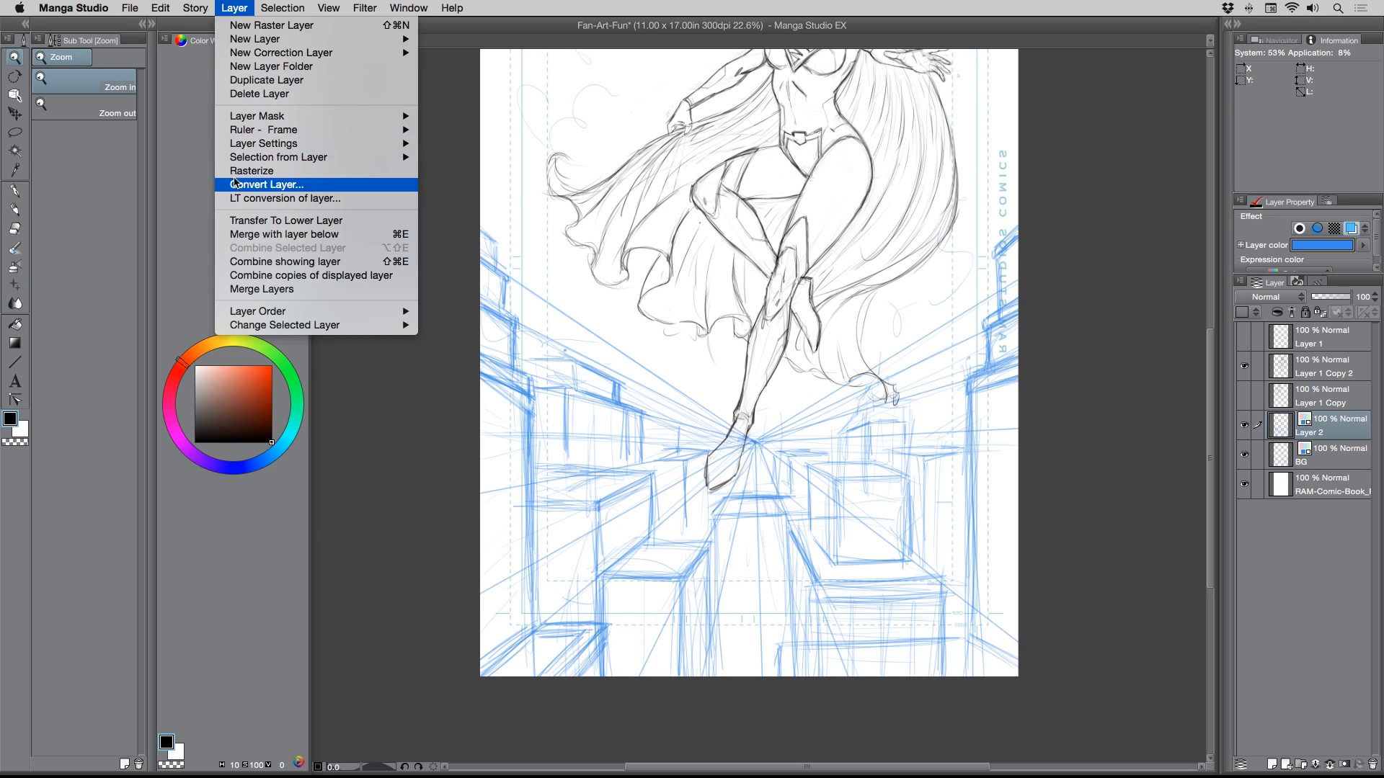
mouse_move(366, 163)
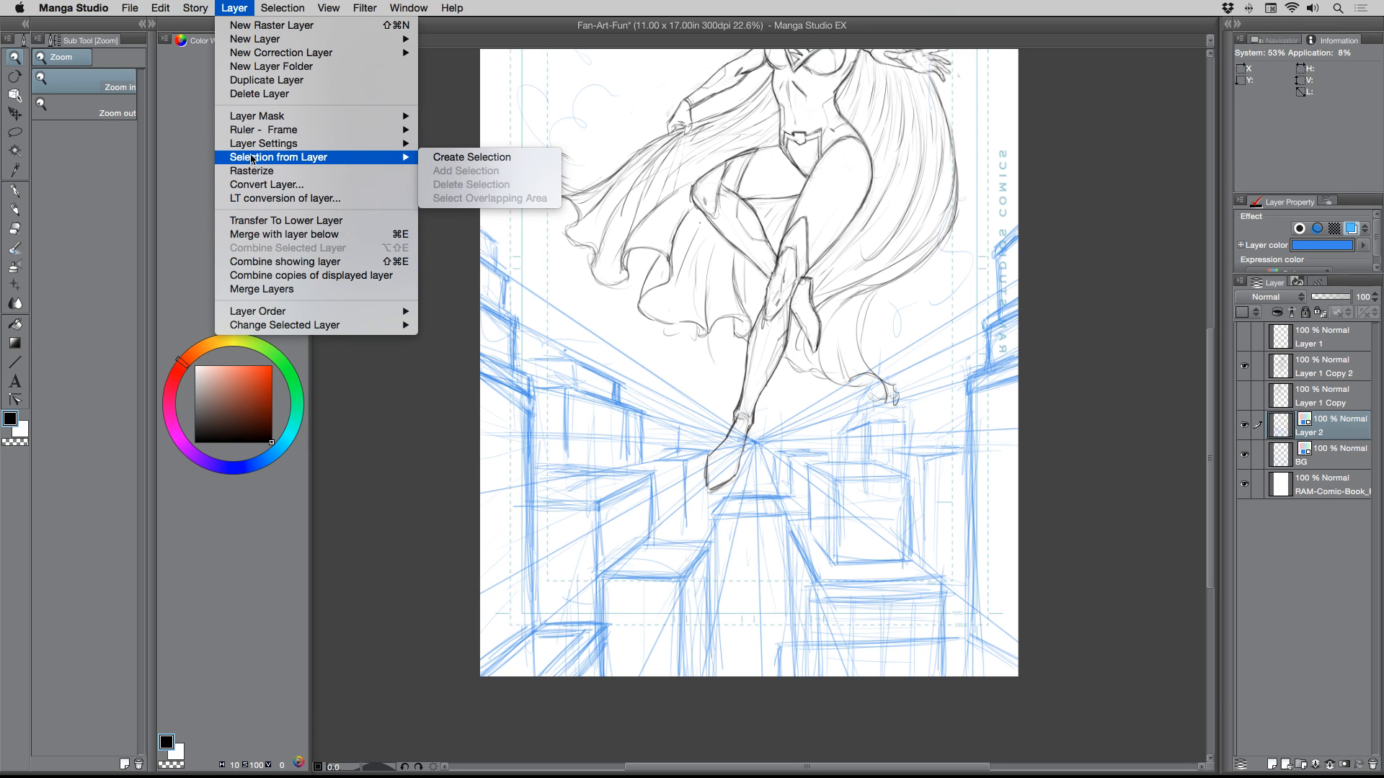
left_click(446, 189)
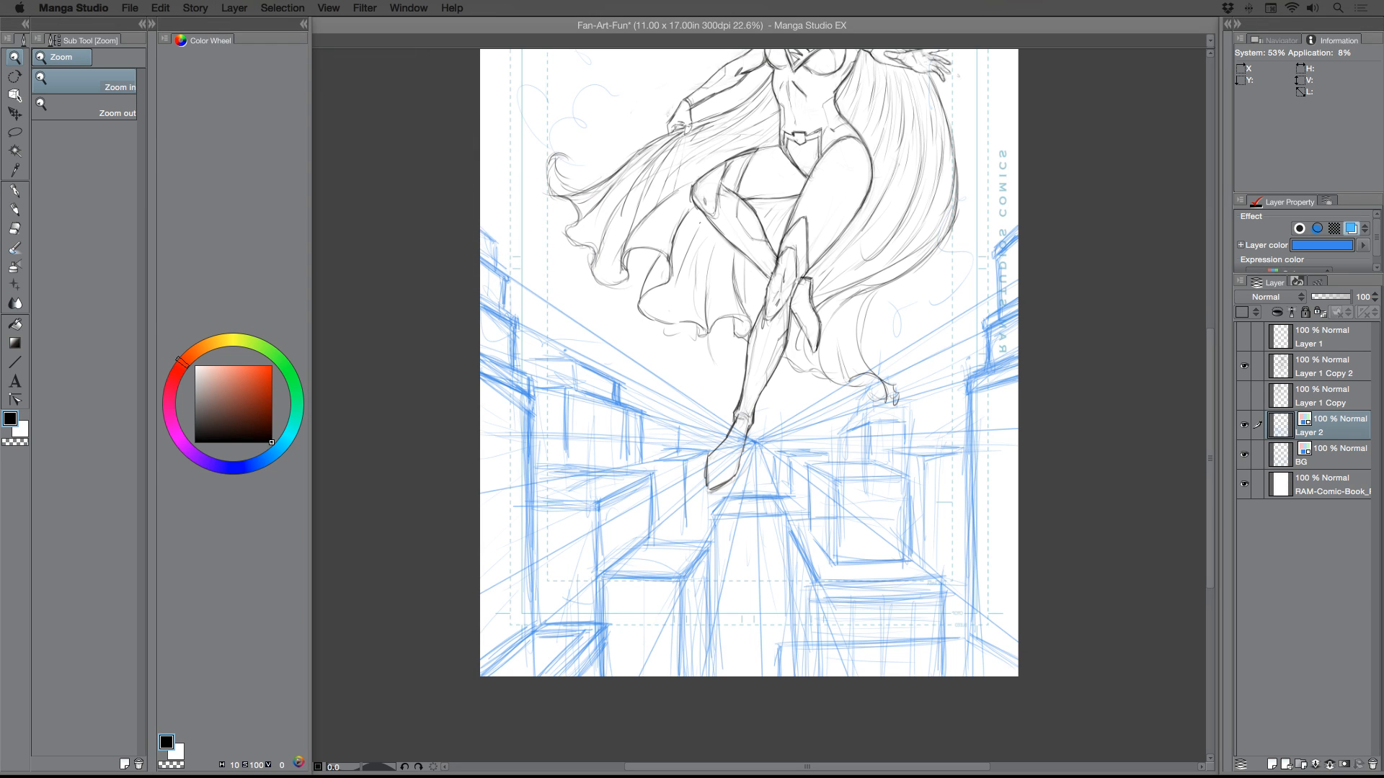
left_click_drag(1383, 241, 1109, 247)
left_click(1009, 269)
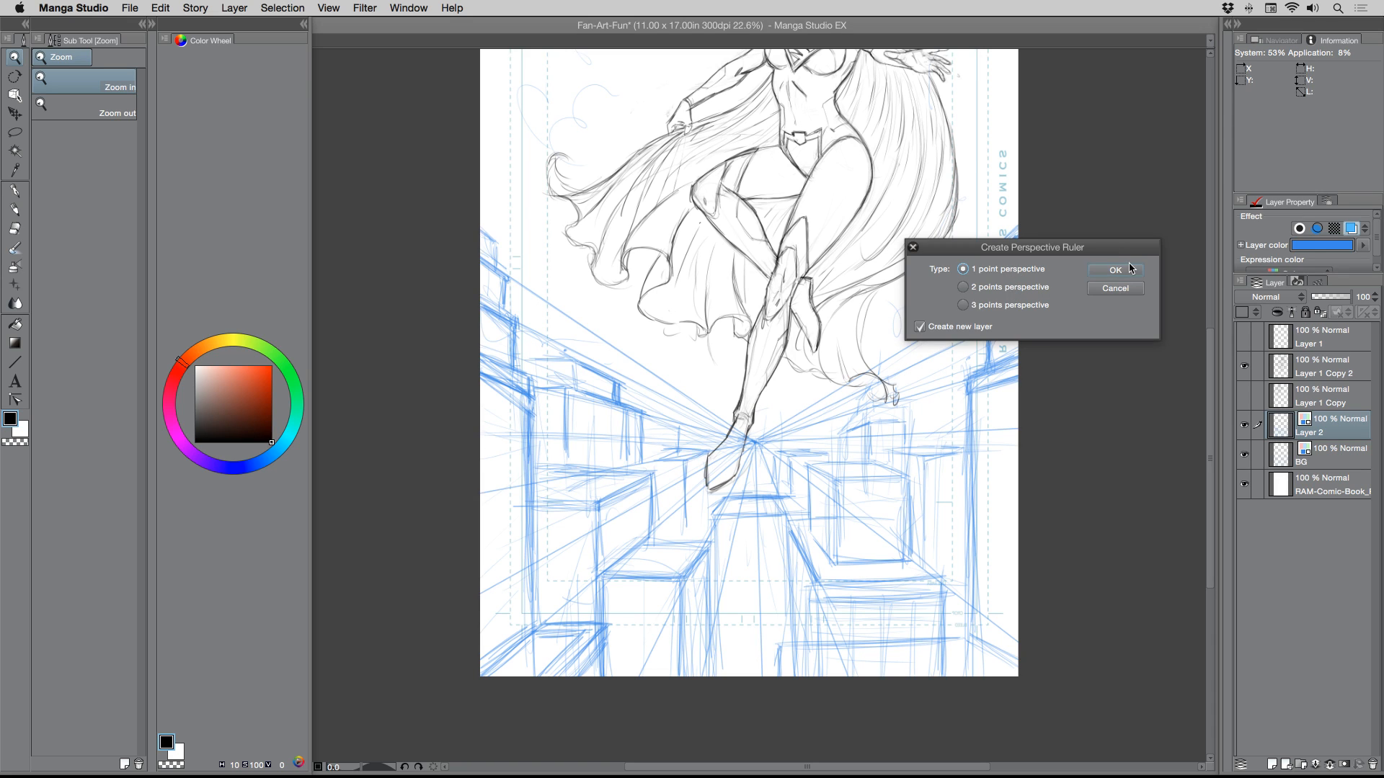
left_click(1115, 270)
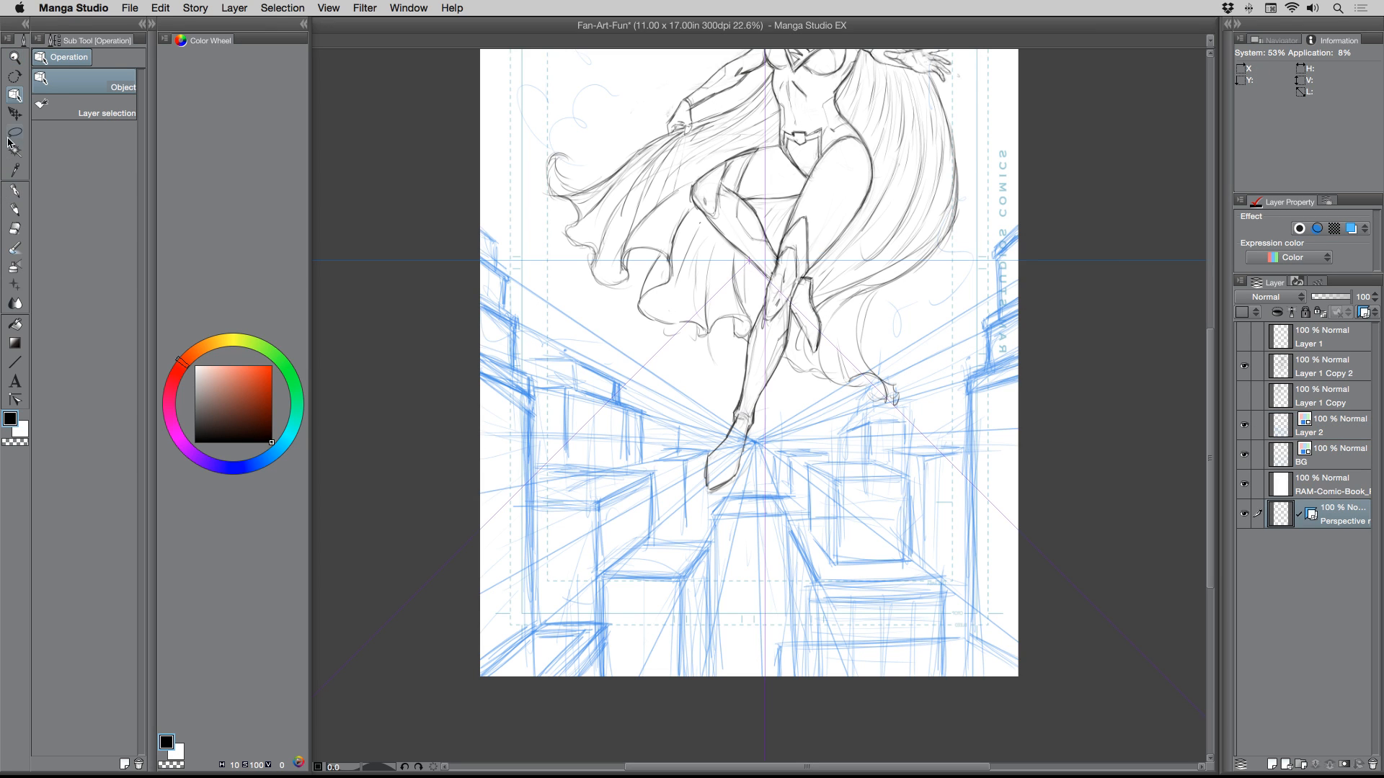
- Move the perspective ruler's vanishing point to the sketch's convergence point by the heroine's foot and angle its guide lines along the building edges
left_click(755, 264)
left_click_drag(764, 262, 771, 442)
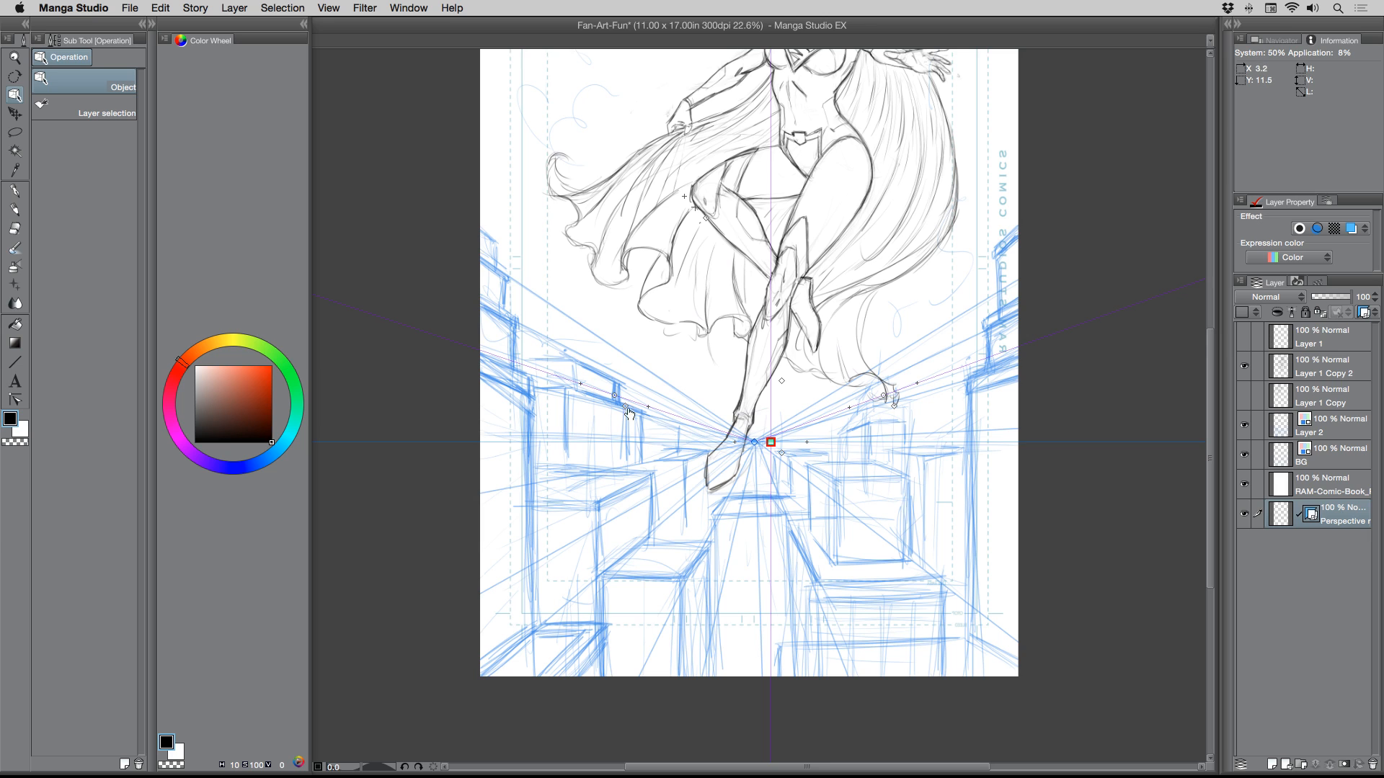
left_click_drag(615, 395, 626, 356)
left_click_drag(886, 397, 954, 281)
left_click_drag(953, 280, 950, 279)
- Add a new raster layer and name it BG 1
left_click(1272, 764)
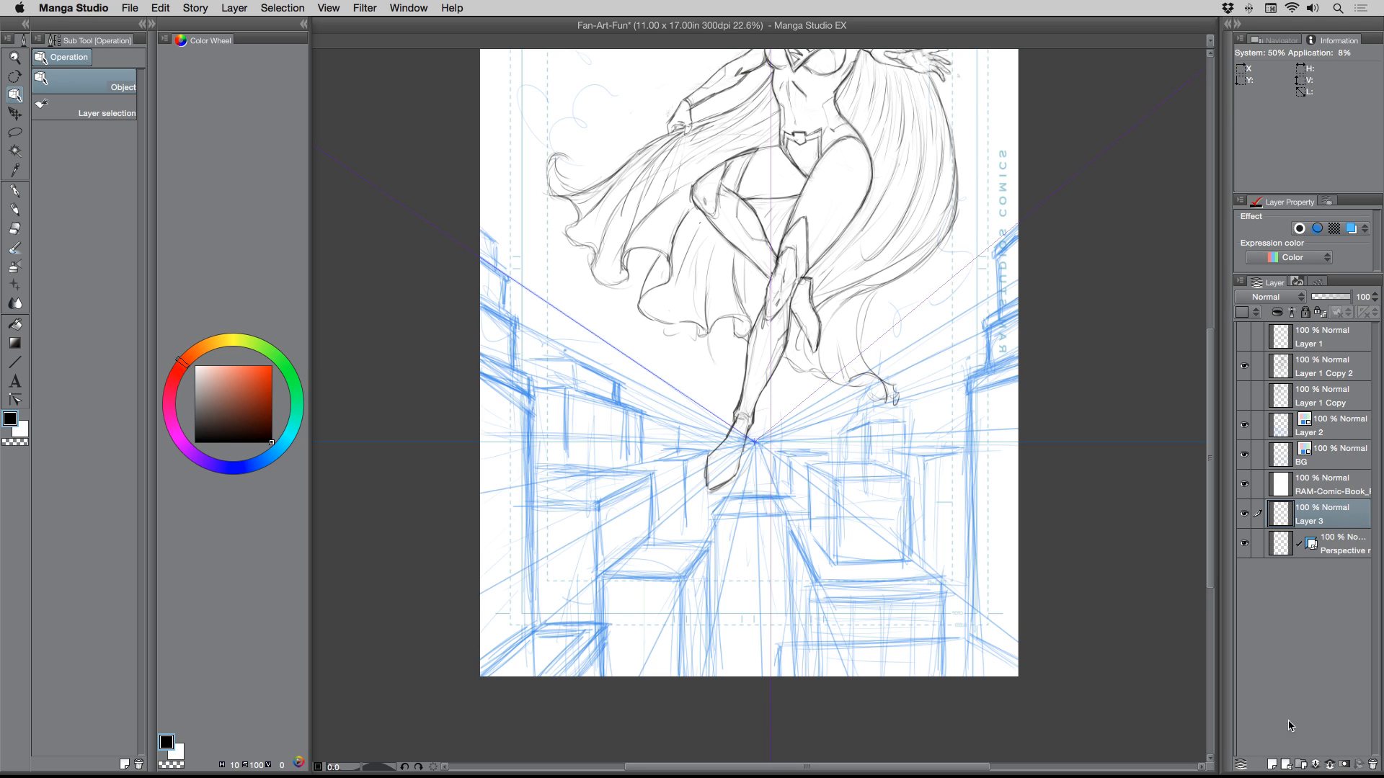
double_click(1313, 521)
type("BG 1")
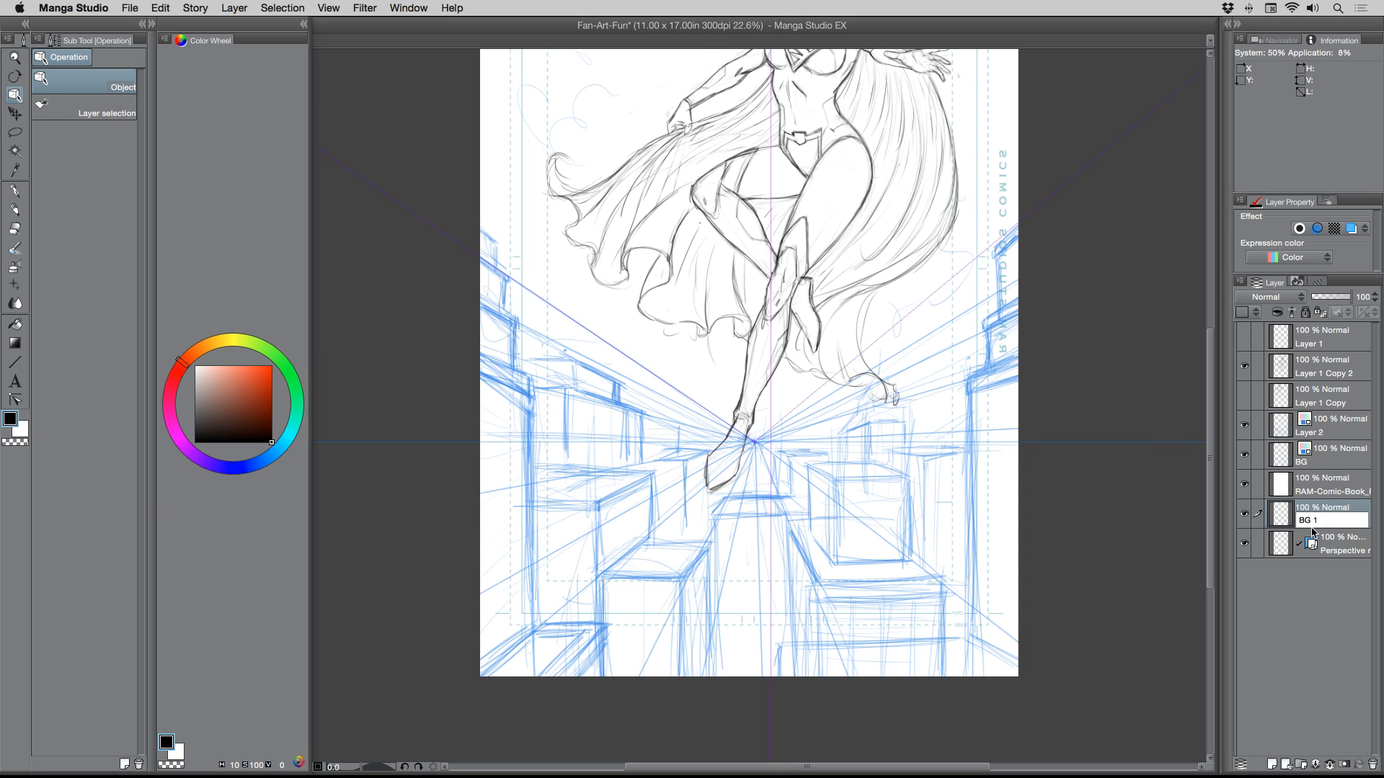
key("Return")
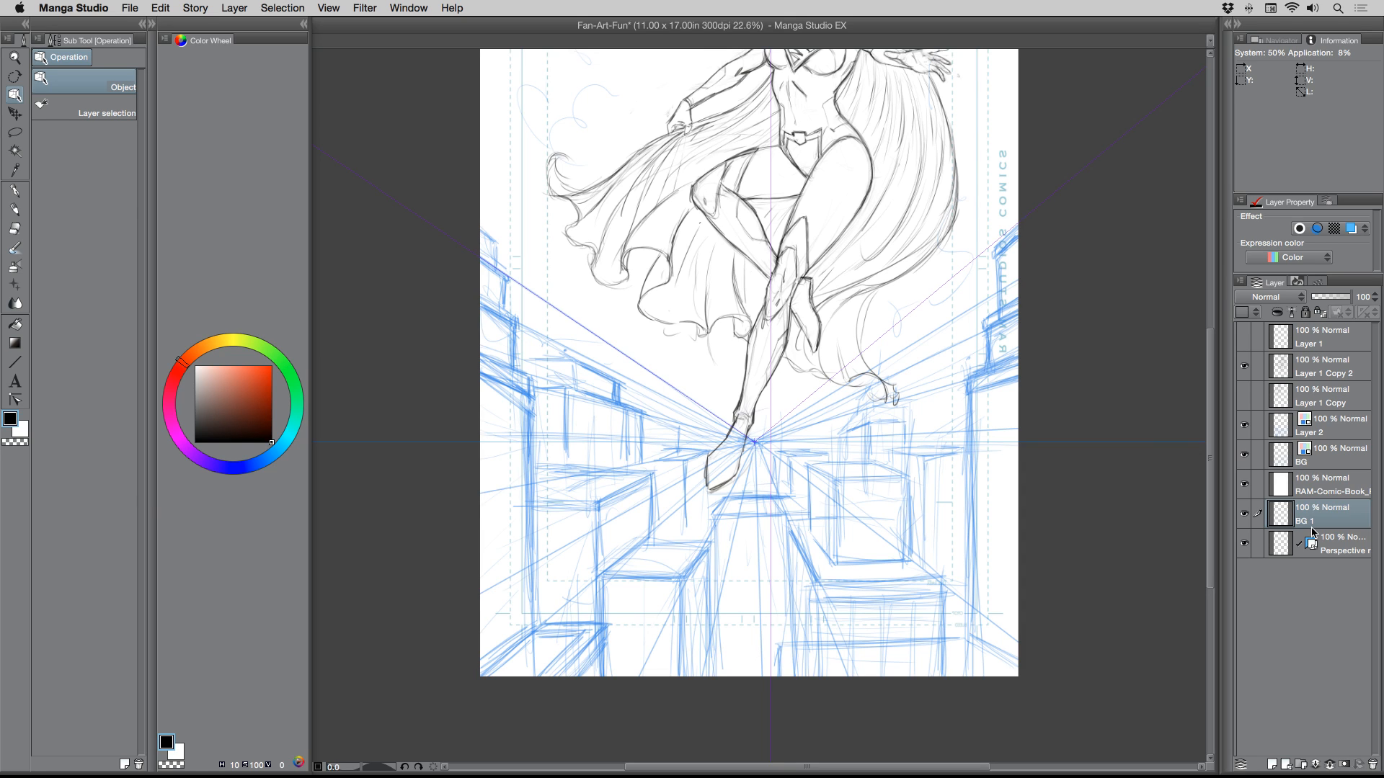
- Move the BG 1 layer directly above Layer 2, checking which sketch each background layer holds by toggling its visibility
left_click_drag(1320, 494, 1311, 447)
left_click(1242, 487)
left_click(1243, 488)
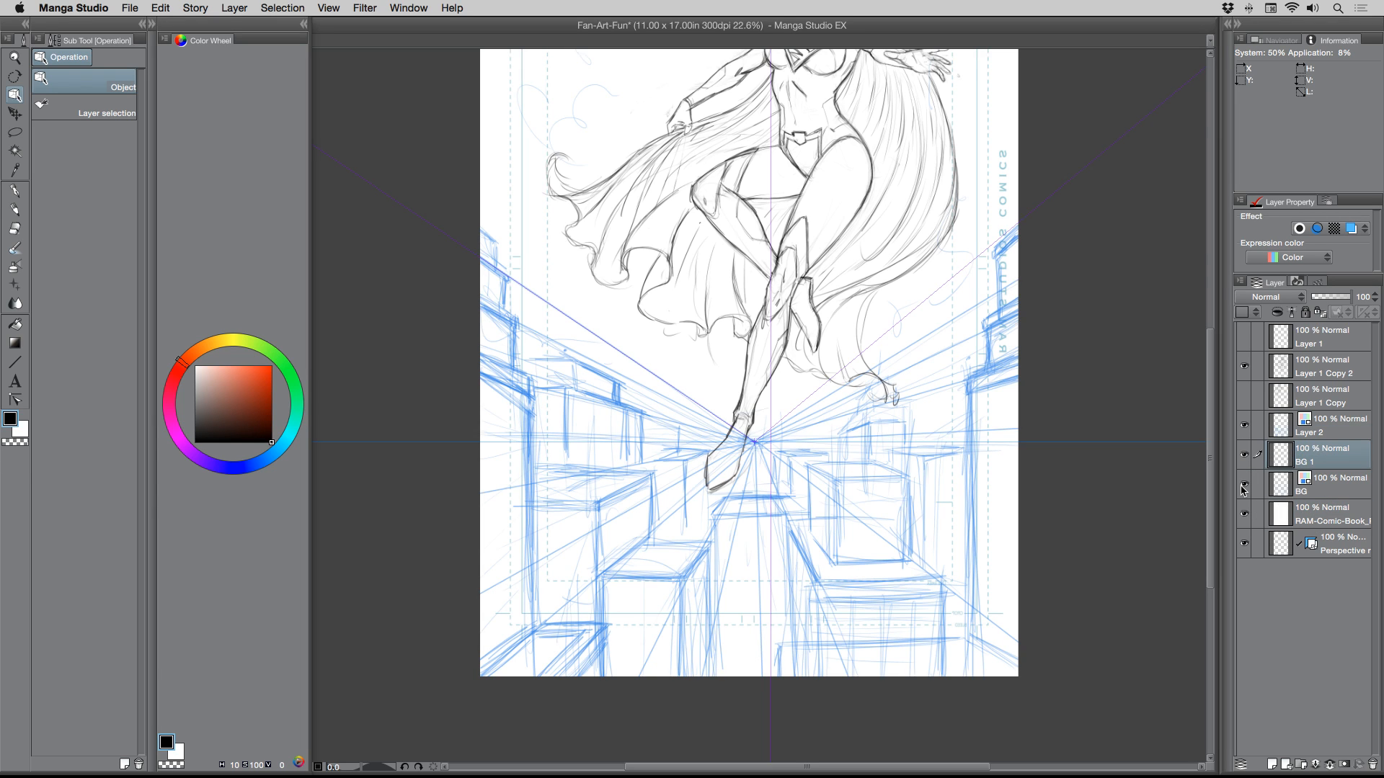
left_click_drag(1342, 456, 1333, 417)
left_click(1245, 455)
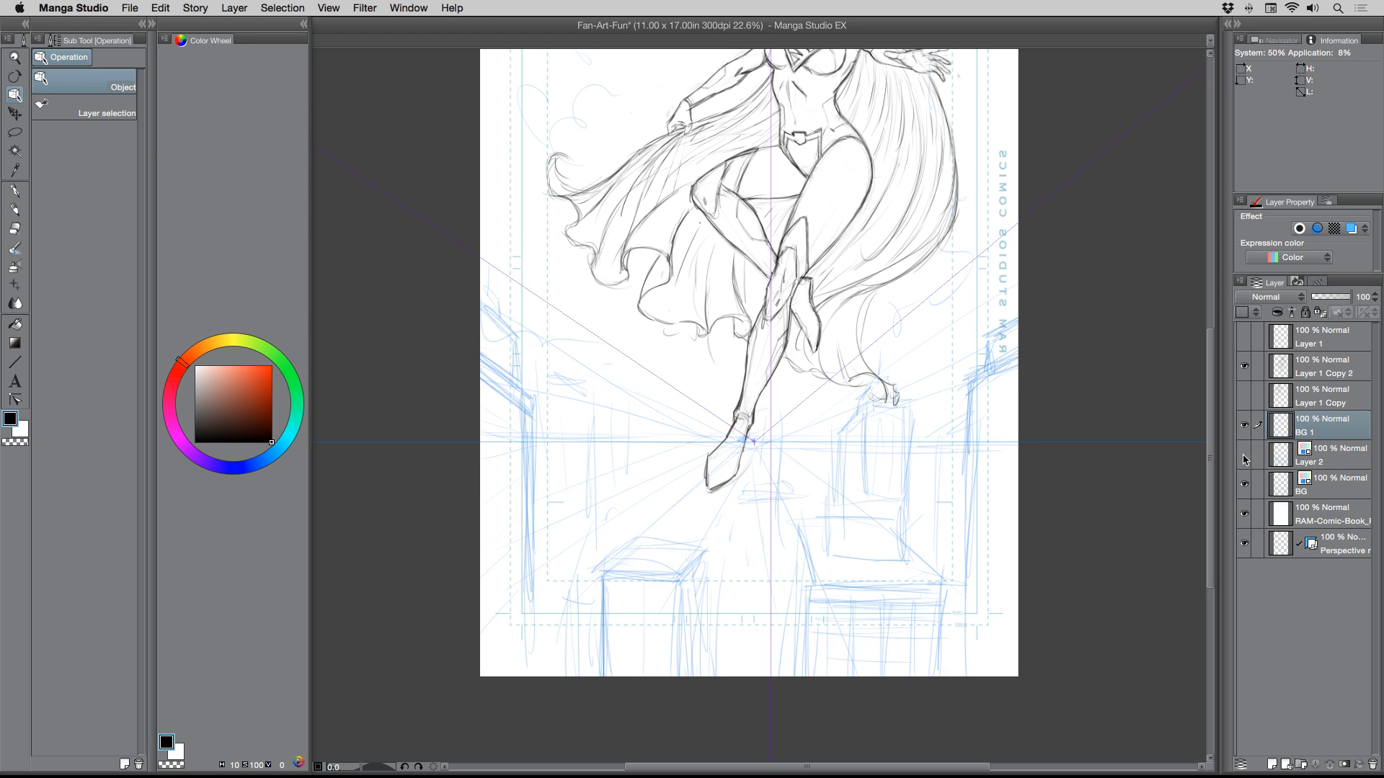
left_click(1244, 456)
- Rename Layer 2 as BG Sketch and make BG 1 the active layer
double_click(1308, 461)
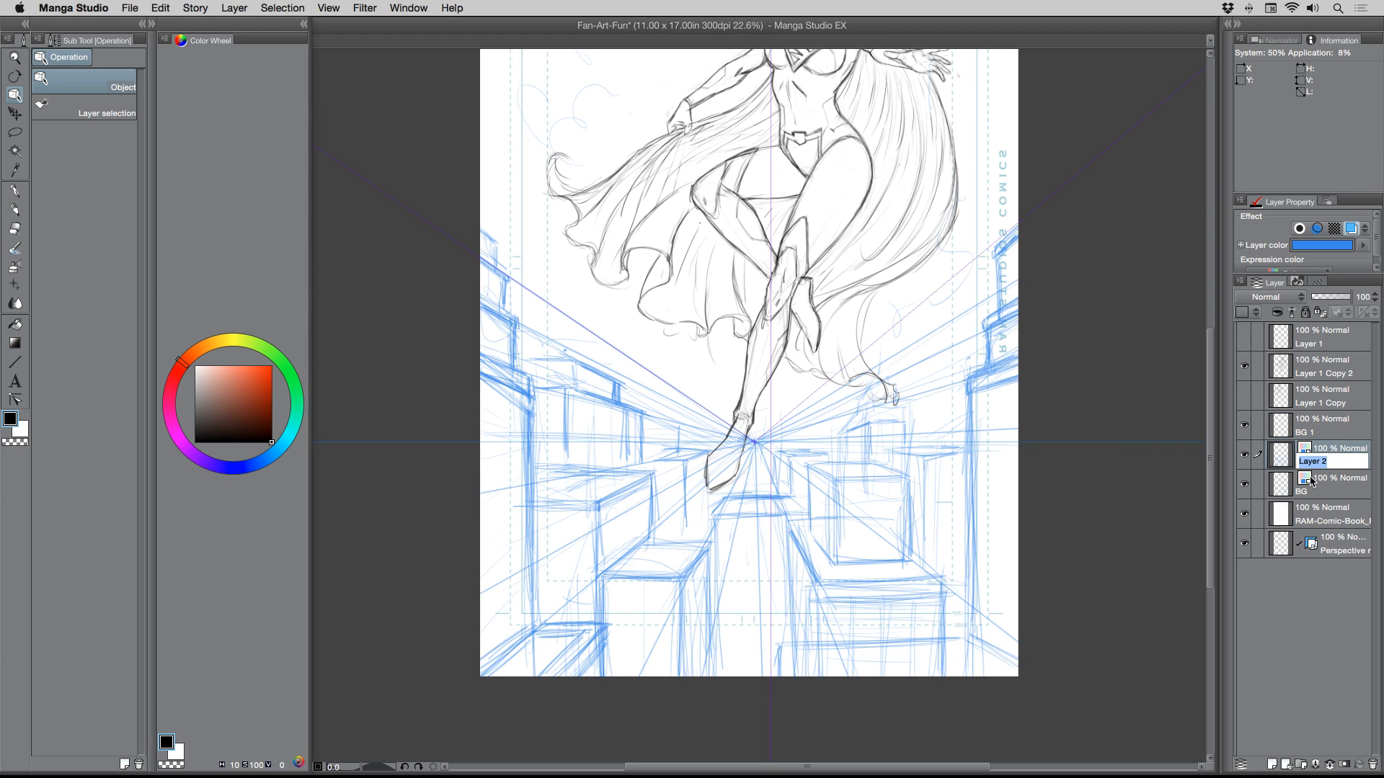
type("BG Sketch")
key("Return")
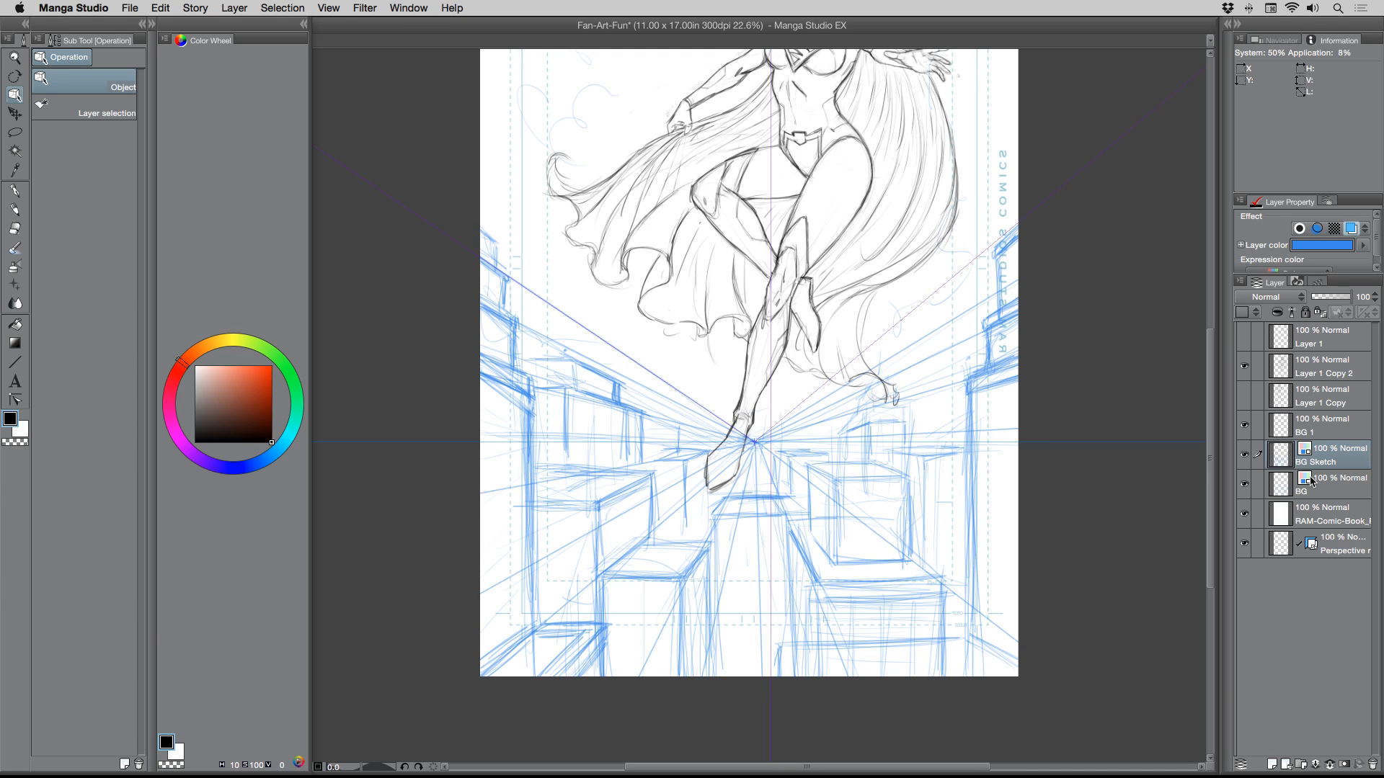
left_click(1349, 429)
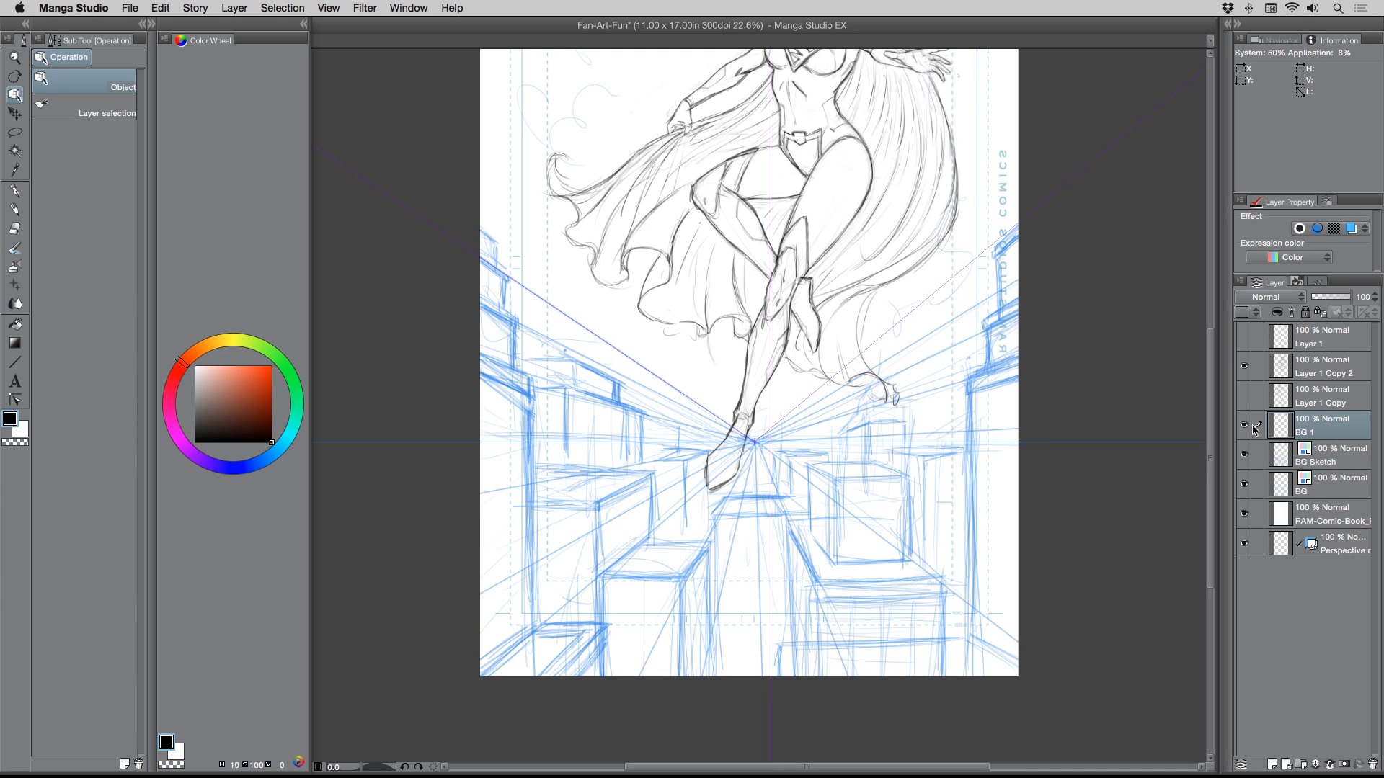
- Pencil the left tower's ledge and long vertical corner and the angled rooftop in the lower left corner on BG 1
key("p")
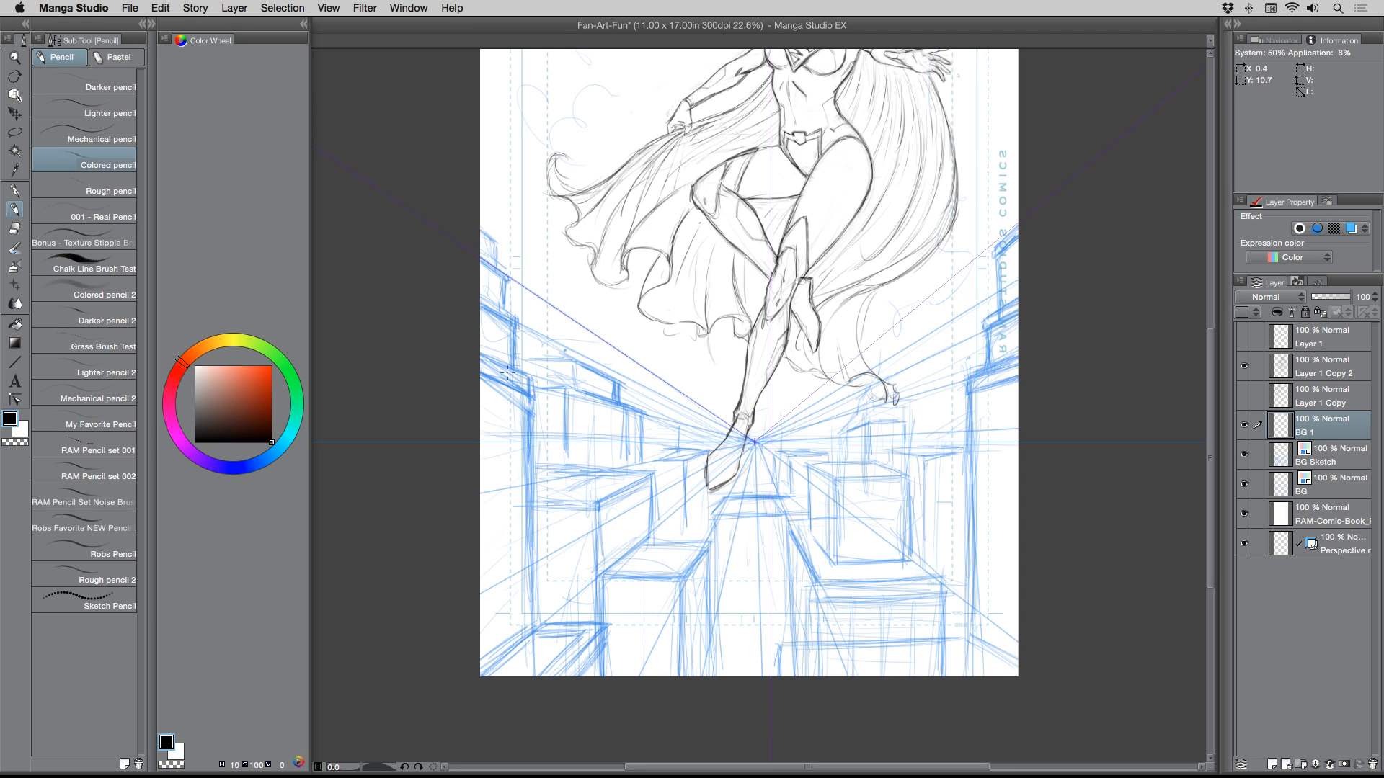
left_click_drag(479, 353, 538, 373)
key("super+z")
mouse_move(531, 394)
left_mouse_down()
mouse_move(477, 380)
mouse_move(530, 633)
mouse_move(480, 664)
left_mouse_up()
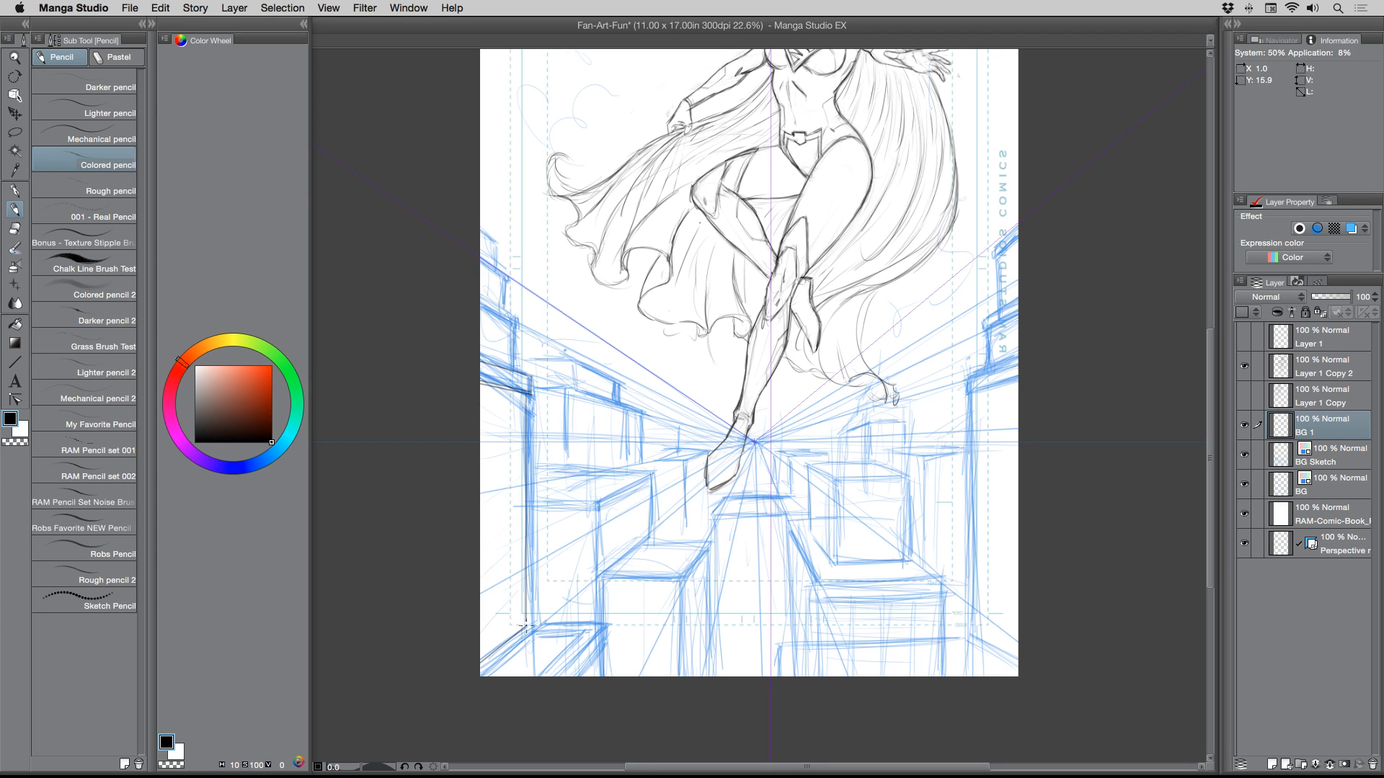
mouse_move(533, 624)
left_mouse_down()
mouse_move(601, 625)
mouse_move(599, 677)
left_mouse_up()
left_click_drag(602, 630, 561, 676)
- Pencil the stepped upper tiers of the left-edge tower up to the page border
mouse_move(518, 367)
left_mouse_down()
mouse_move(480, 354)
mouse_move(513, 331)
mouse_move(502, 323)
left_mouse_up()
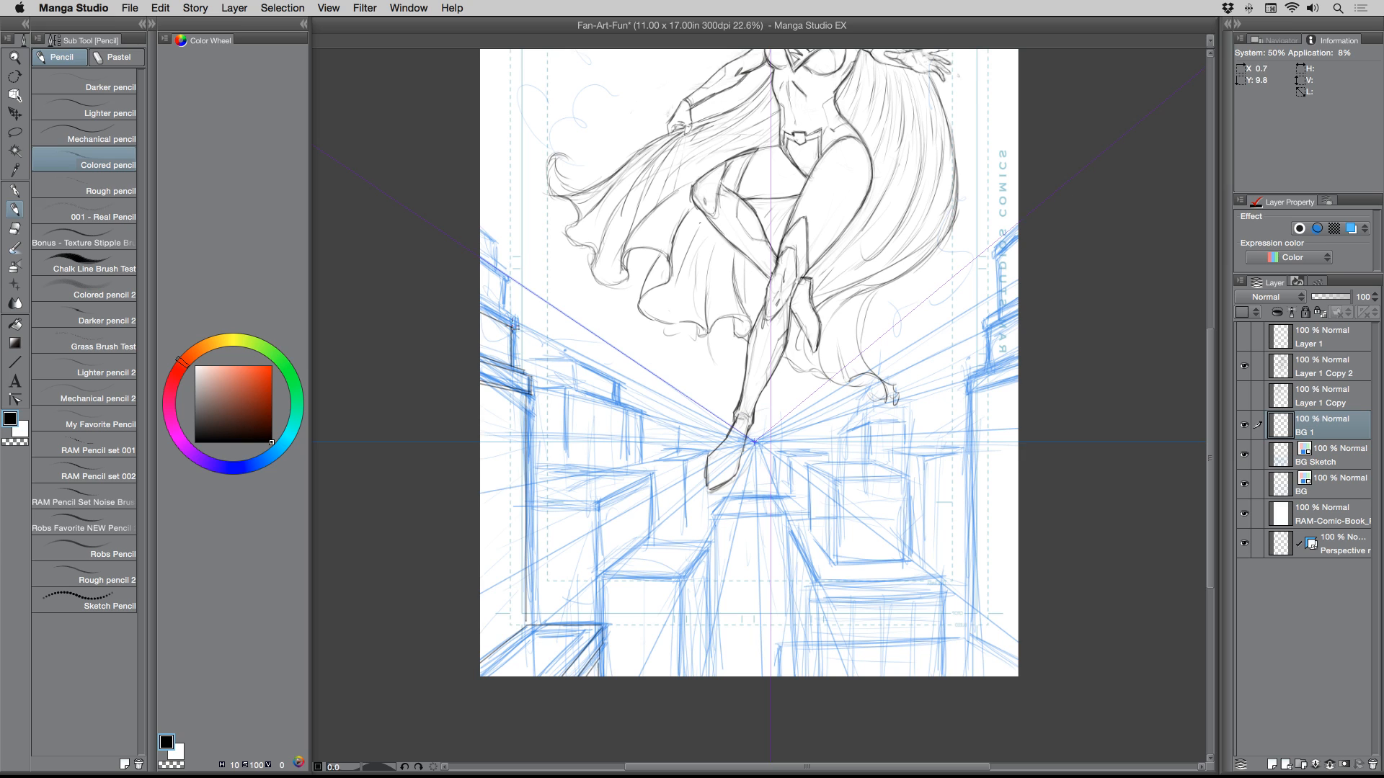
mouse_move(512, 326)
left_mouse_down()
mouse_move(483, 310)
mouse_move(479, 260)
mouse_move(509, 276)
left_mouse_up()
mouse_move(509, 276)
left_mouse_down()
mouse_move(479, 257)
mouse_move(495, 247)
mouse_move(480, 236)
left_mouse_up()
- Add parallel vertical lines beside the left tower's corner and inner ledge lines to the lower left rooftop
left_click_drag(520, 408, 520, 631)
left_click_drag(518, 396, 516, 632)
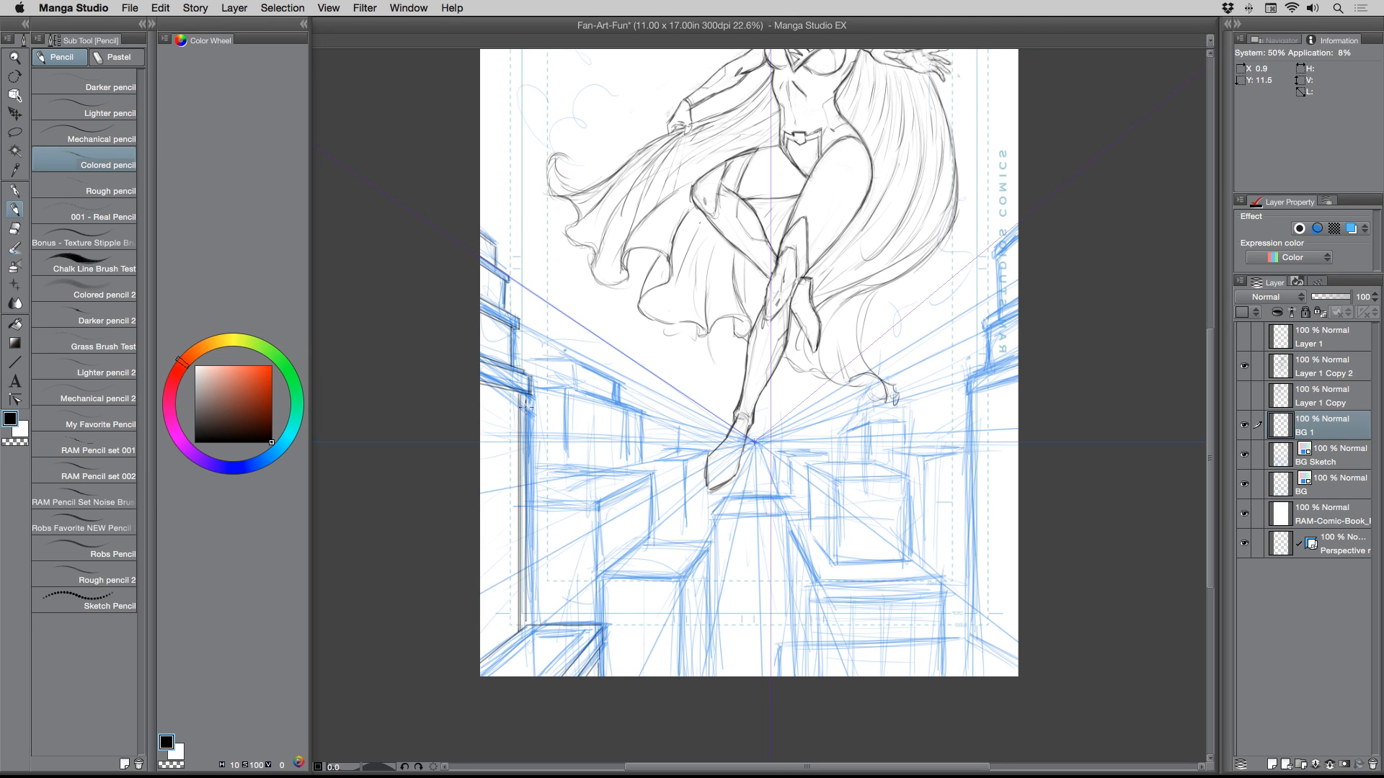
mouse_move(525, 399)
left_mouse_down()
mouse_move(527, 609)
mouse_move(549, 632)
mouse_move(587, 634)
mouse_move(551, 675)
left_mouse_up()
left_click_drag(524, 629, 462, 682)
mouse_move(525, 633)
left_mouse_down()
mouse_move(586, 632)
mouse_move(482, 675)
left_mouse_up()
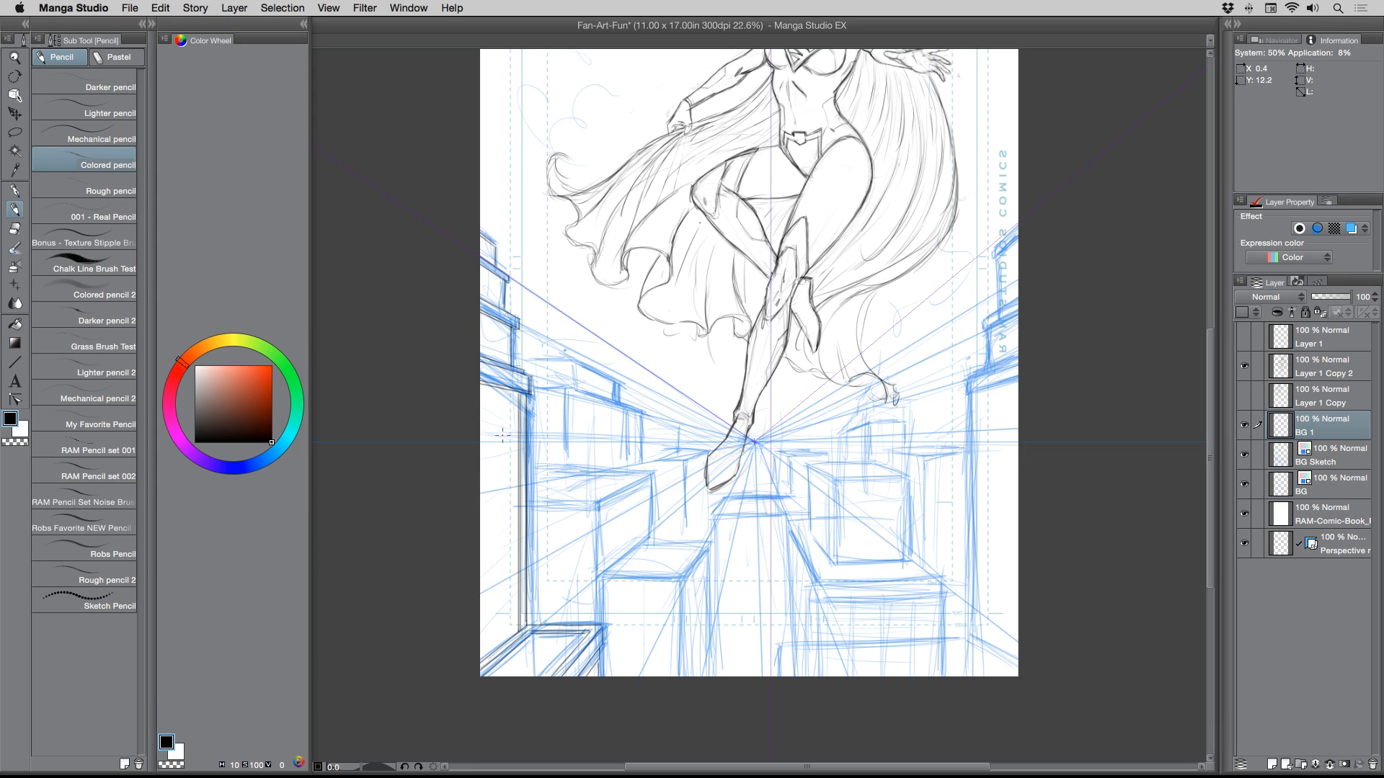
left_click_drag(502, 431, 503, 484)
key("super+z")
key("super+z")
key("super+z")
key("super+z")
- Try filling the left tower's wall with spaced vertical lines and a line under its ledge, and undo these strokes
left_click_drag(510, 396, 513, 612)
left_click_drag(507, 393, 507, 632)
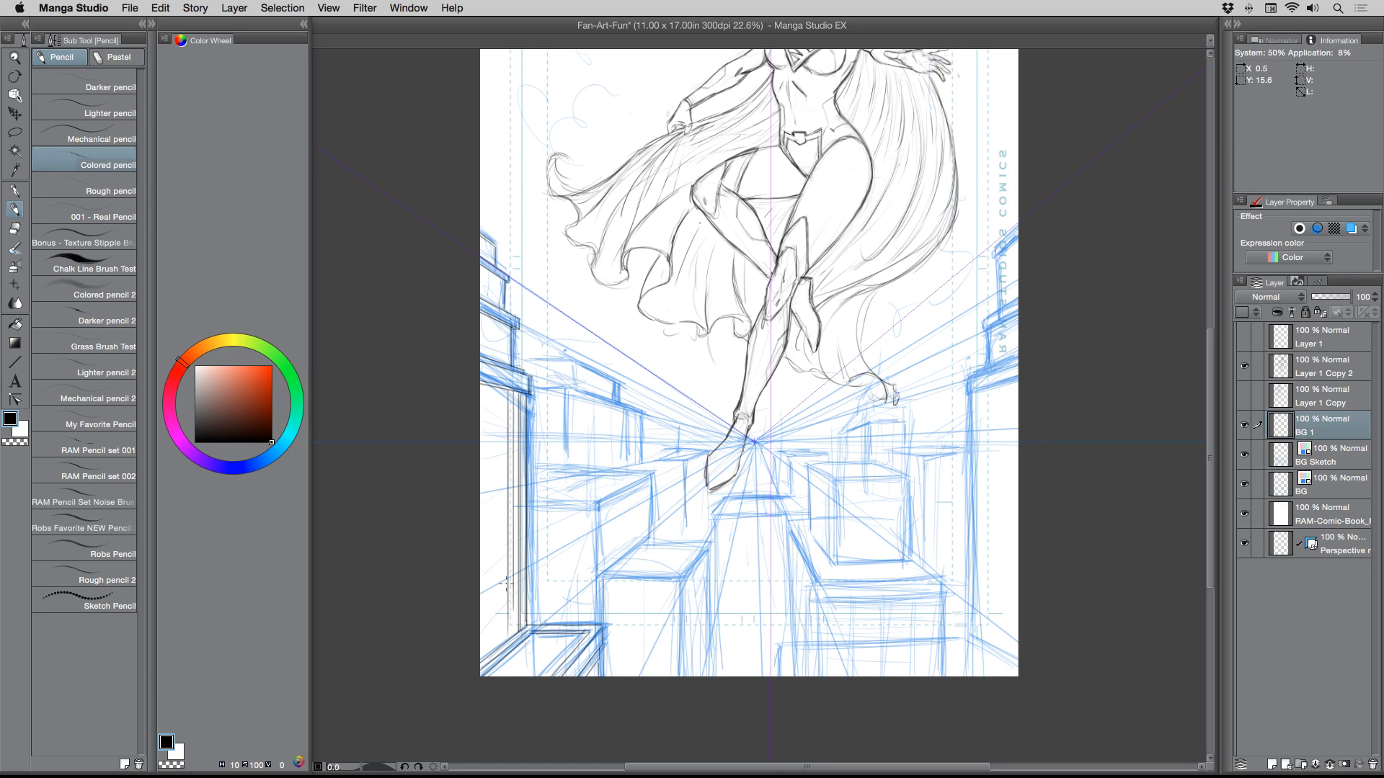
left_click_drag(501, 396, 504, 620)
left_click_drag(495, 387, 496, 636)
mouse_move(519, 400)
left_mouse_down()
mouse_move(479, 393)
mouse_move(479, 408)
left_mouse_up()
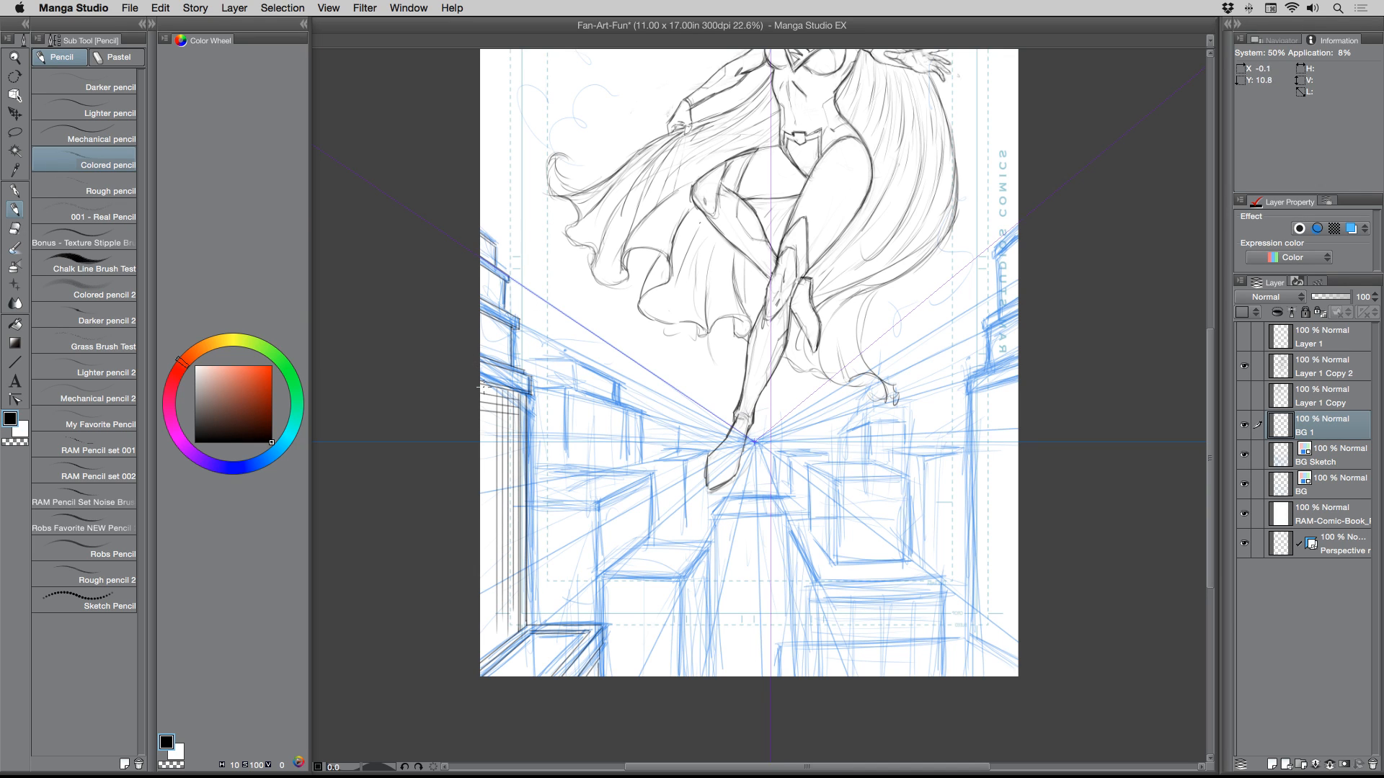
key("super+z")
key("super+z")
key("super+z")
key("super+z")
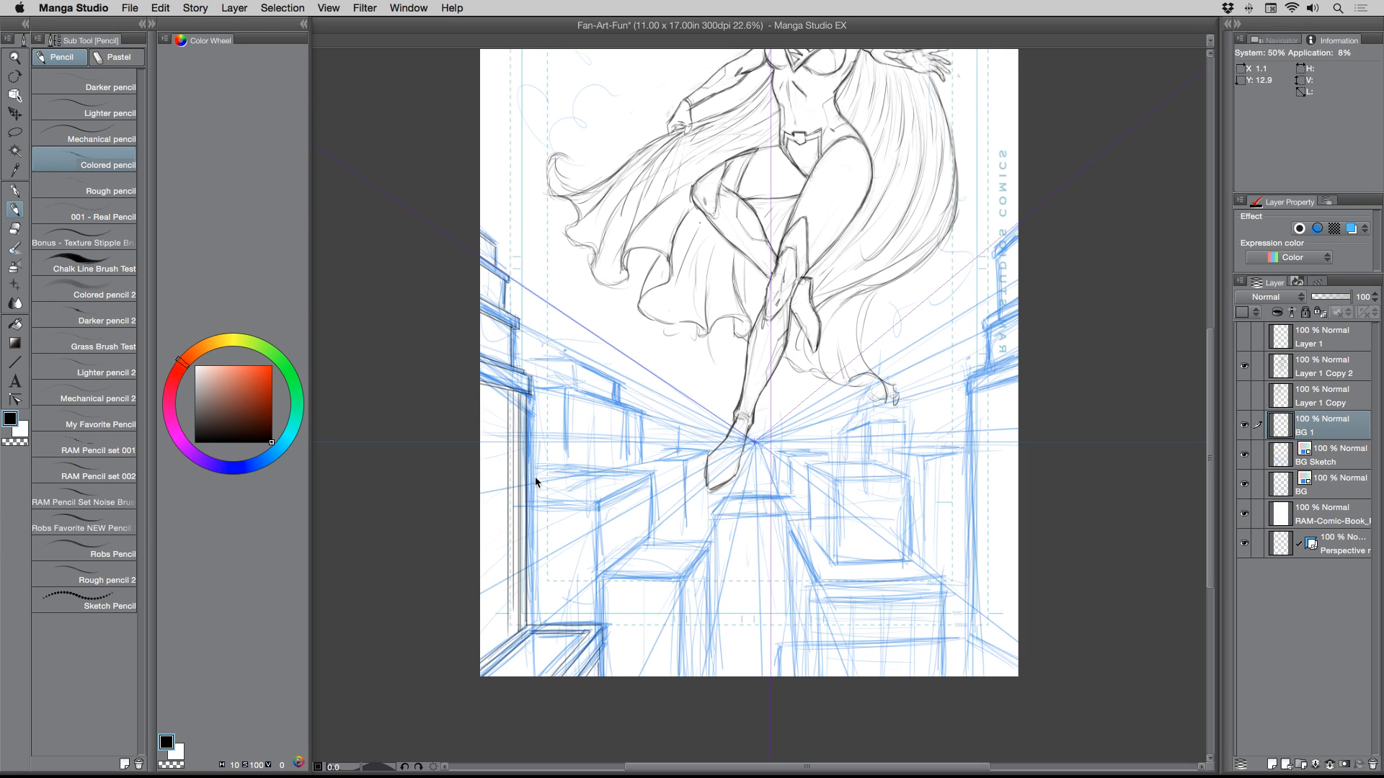
key("super+z")
key("super+z")
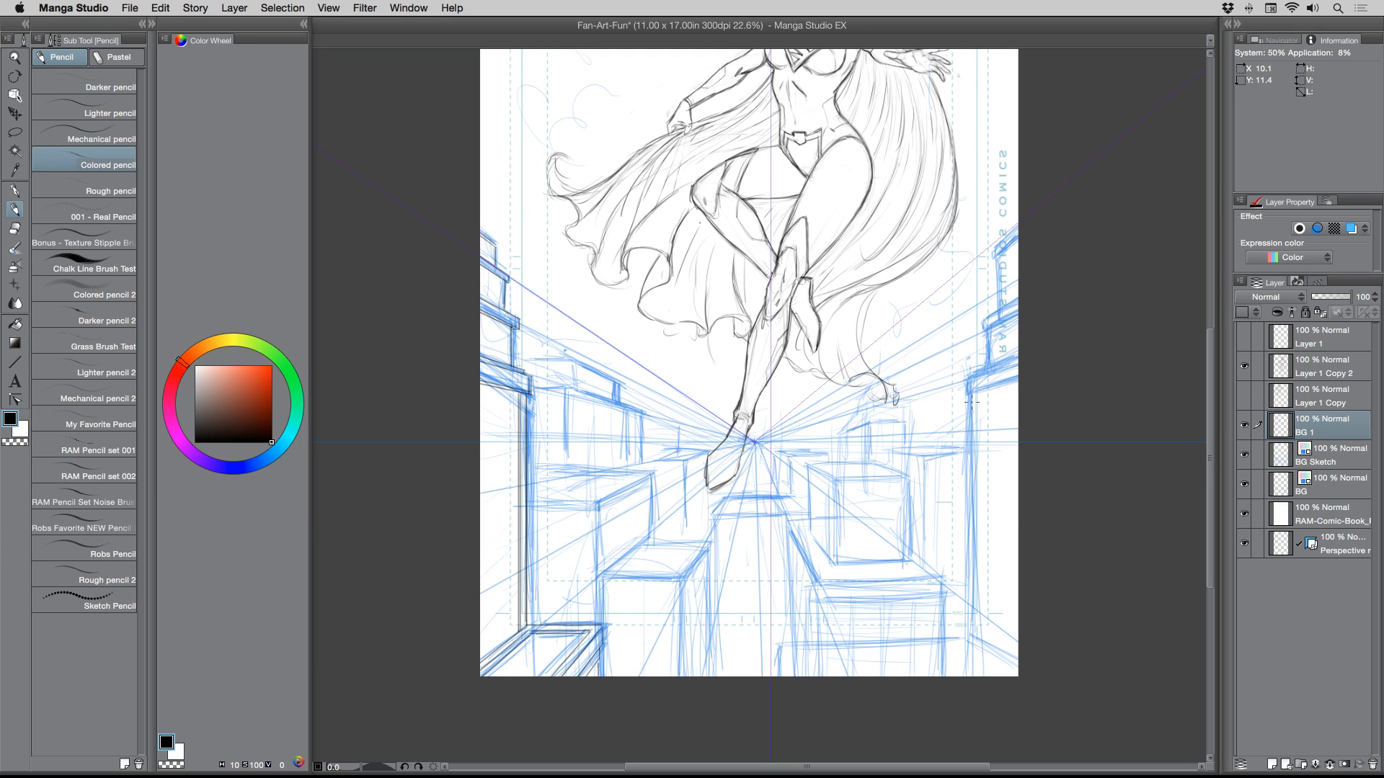
- Pencil the right tower's long vertical corner, its ledge and the tier above it
left_click_drag(973, 393, 973, 624)
mouse_move(969, 389)
left_mouse_down()
mouse_move(1029, 360)
mouse_move(986, 369)
mouse_move(985, 330)
mouse_move(1023, 307)
mouse_move(981, 328)
mouse_move(1017, 303)
left_mouse_up()
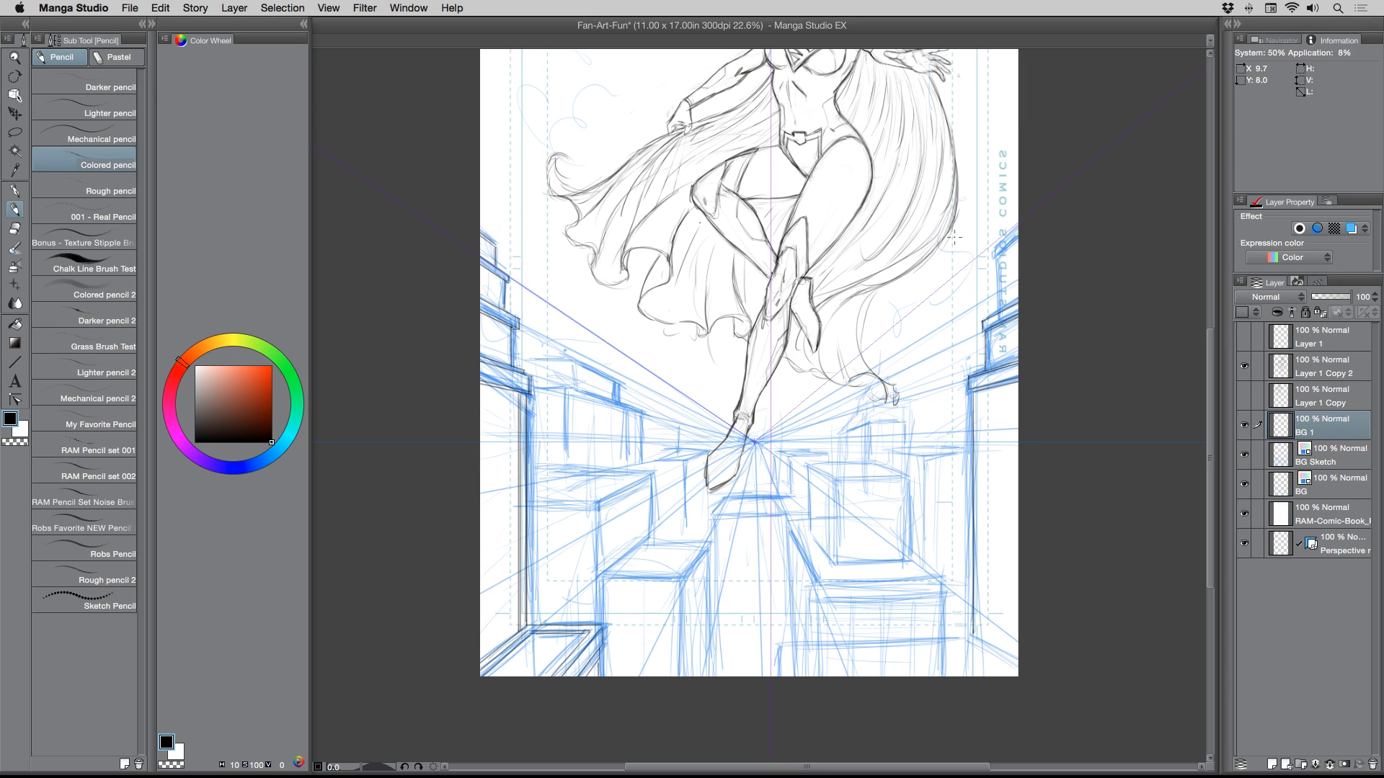
- Pencil the roof outline and front vertical corner of the box building beside the left tower
mouse_move(501, 347)
left_mouse_down()
mouse_move(495, 433)
mouse_move(494, 333)
left_mouse_up()
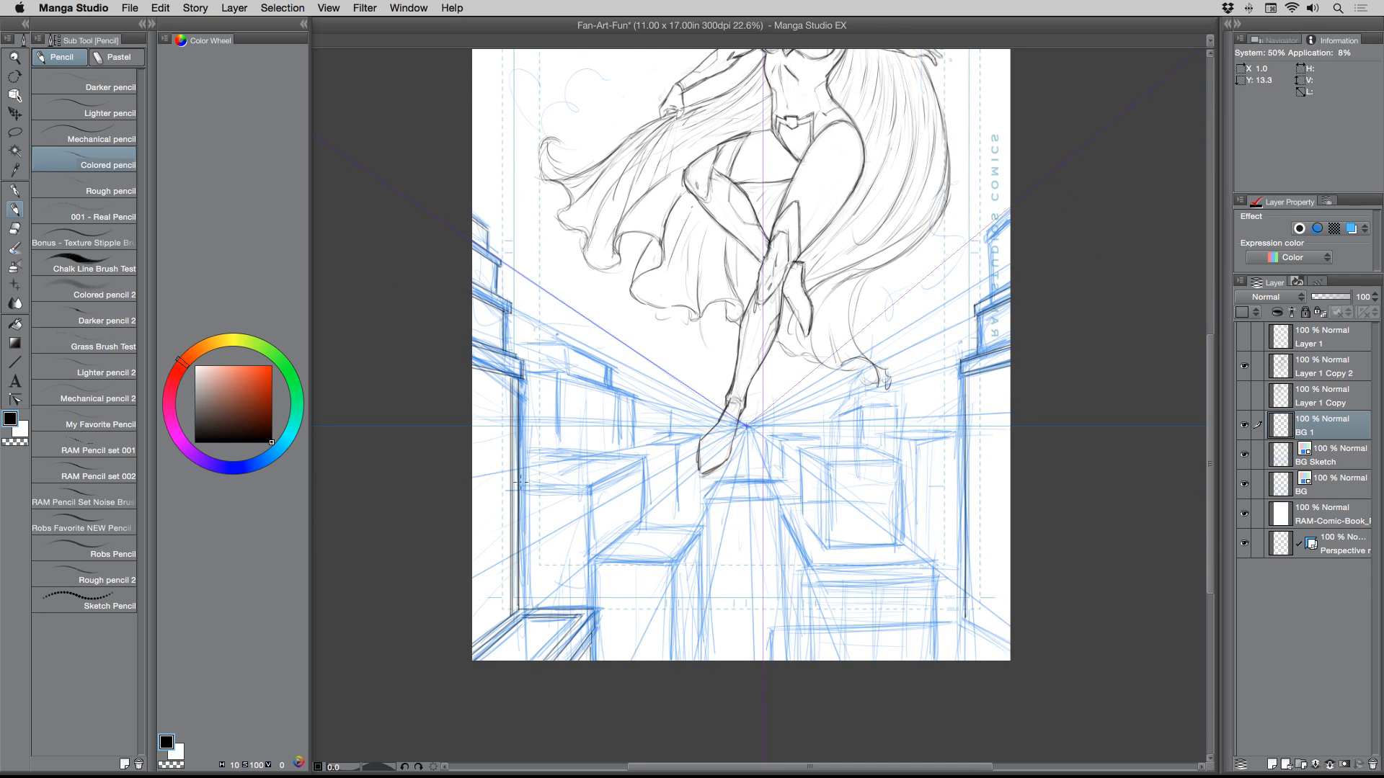
mouse_move(523, 454)
left_mouse_down()
mouse_move(638, 459)
mouse_move(576, 485)
mouse_move(588, 486)
mouse_move(638, 458)
mouse_move(614, 457)
mouse_move(578, 489)
mouse_move(517, 487)
mouse_move(590, 490)
mouse_move(591, 601)
left_mouse_up()
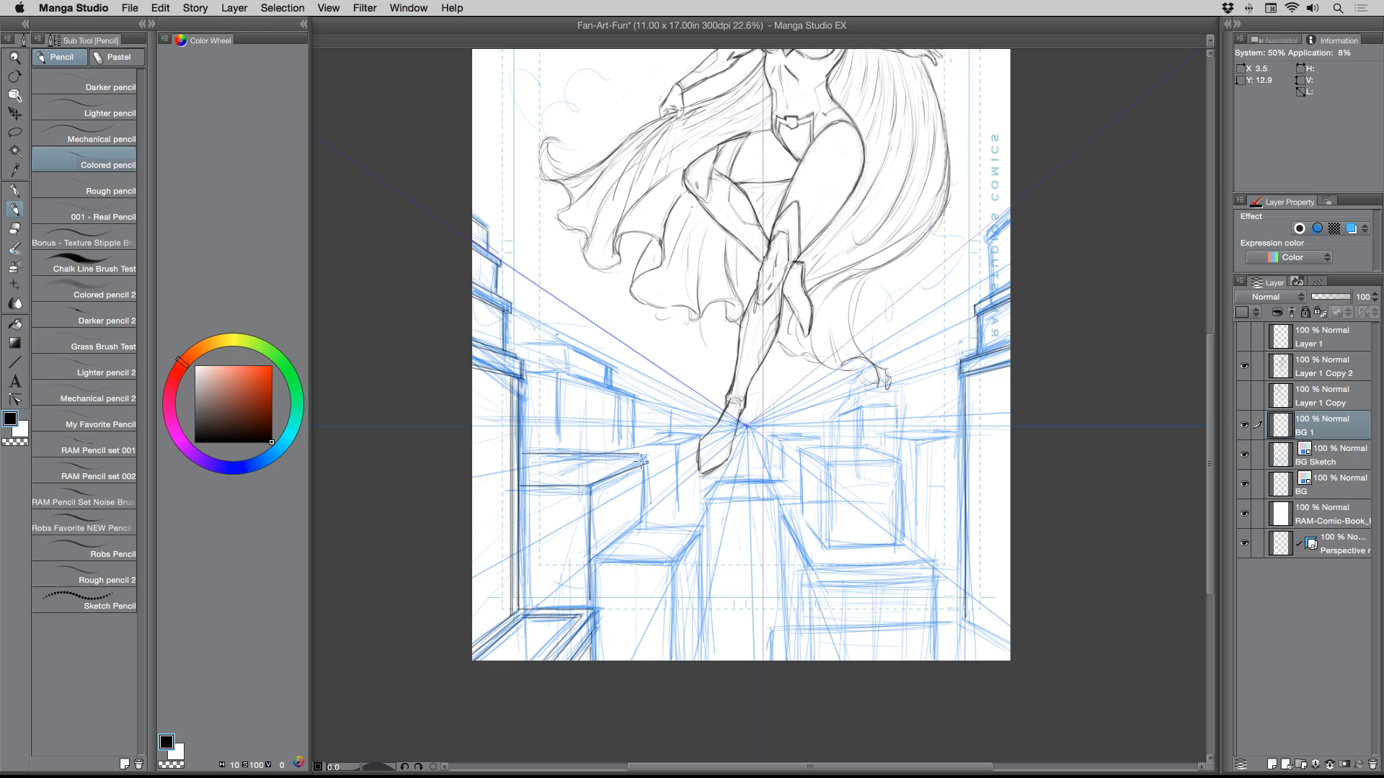
mouse_move(591, 486)
left_mouse_down()
mouse_move(650, 455)
mouse_move(534, 453)
left_mouse_up()
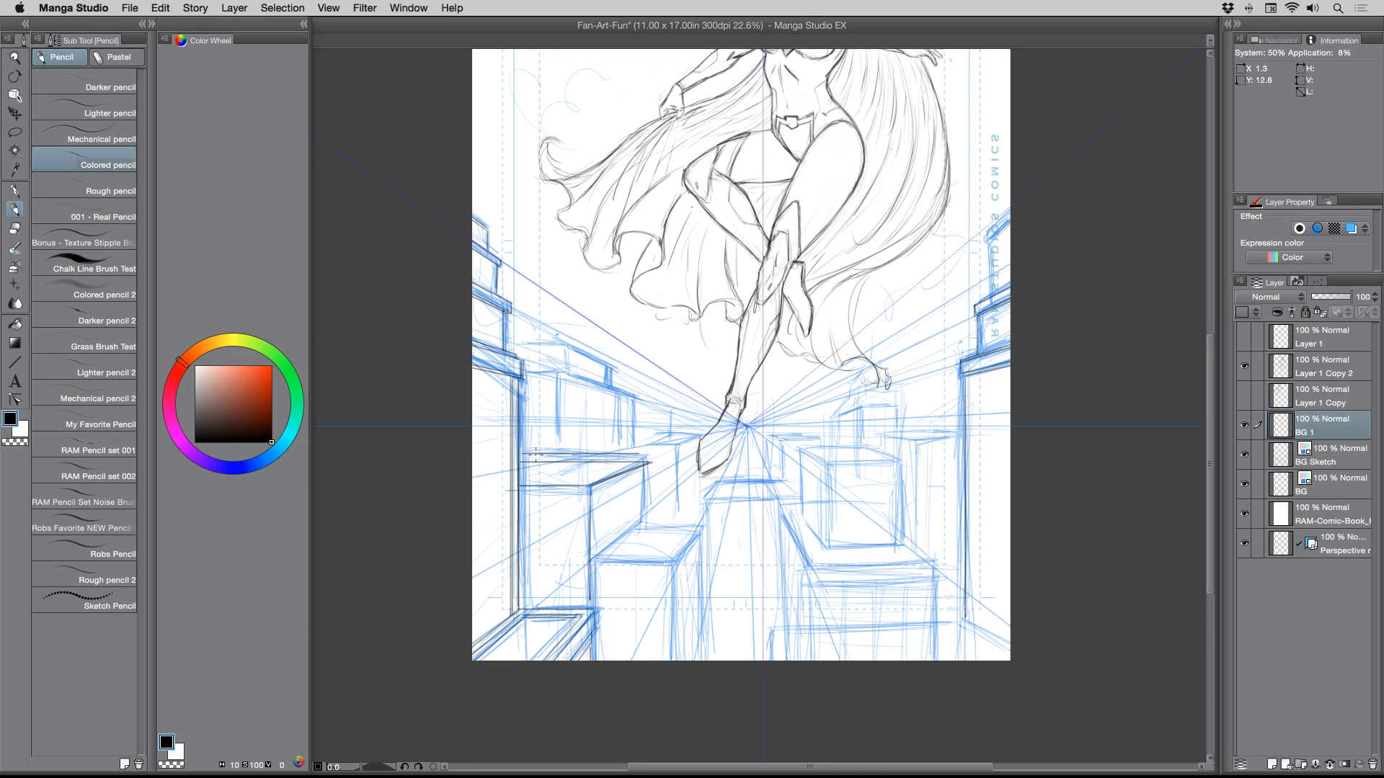
- Erase the back roof line of the box building beside the left tower using the G-pen with transparent color
key("p")
left_click(14, 441)
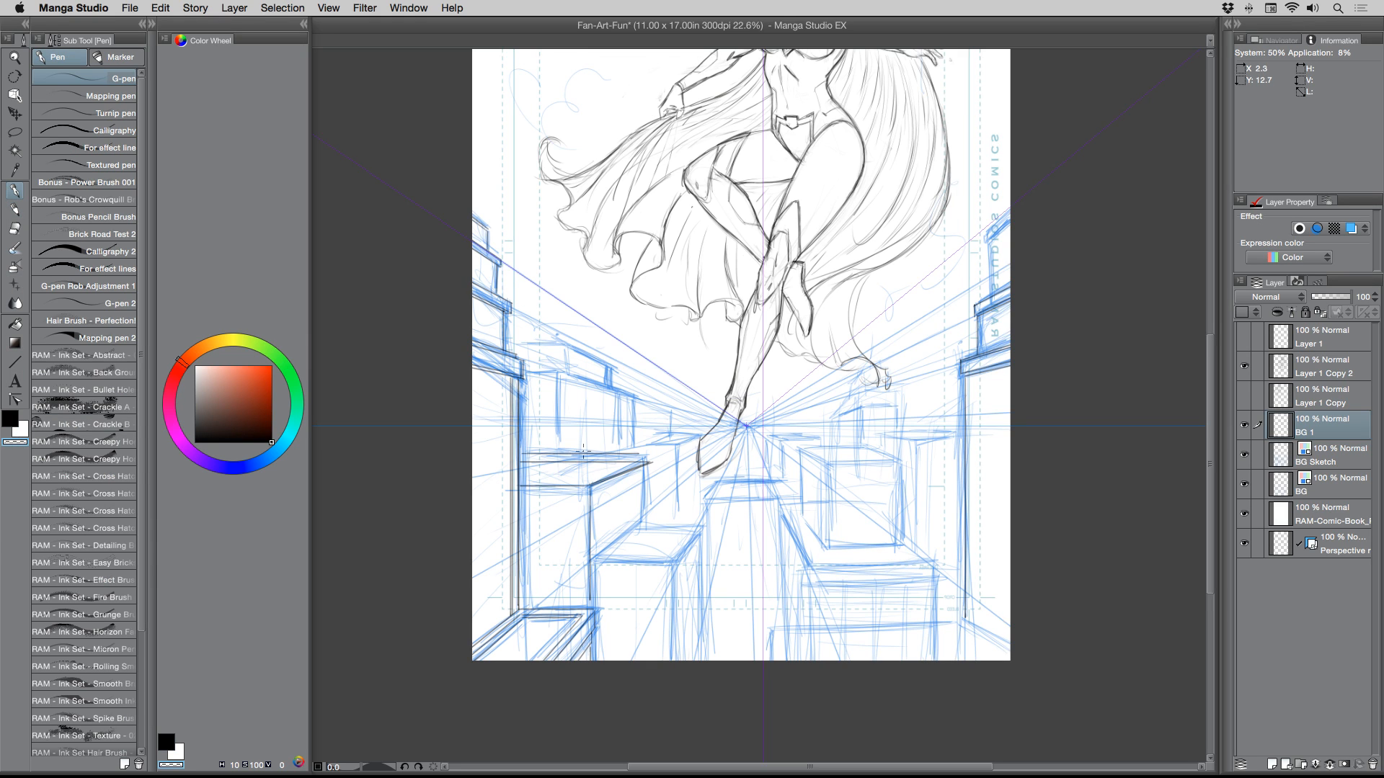
mouse_move(623, 452)
left_mouse_down()
mouse_move(578, 453)
mouse_move(638, 454)
left_mouse_up()
key("p")
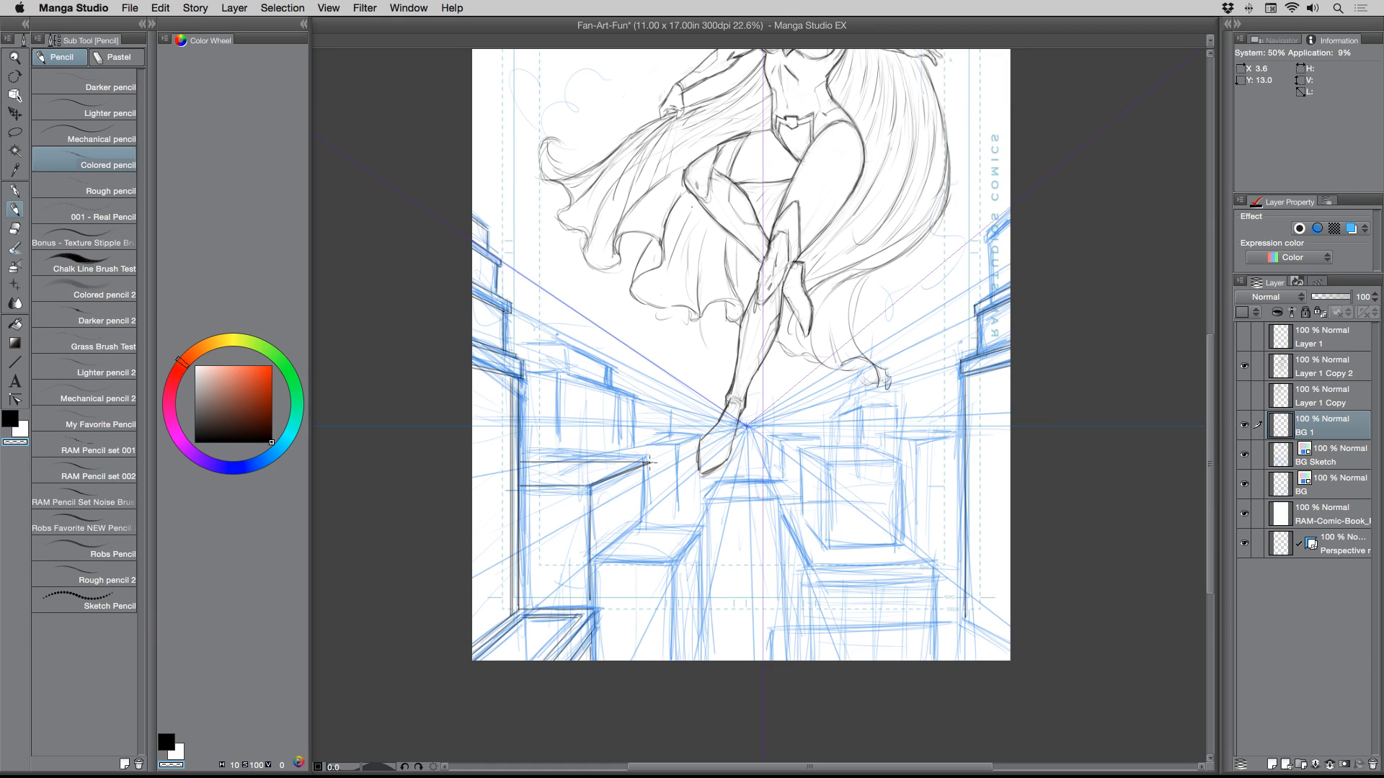
- Restore the drawing color and pencil the left box building's rear corner plus the roof and vertical edges of the lower box beside it
key("c")
mouse_move(649, 464)
left_mouse_down()
mouse_move(648, 519)
mouse_move(597, 557)
left_mouse_up()
key("super+z")
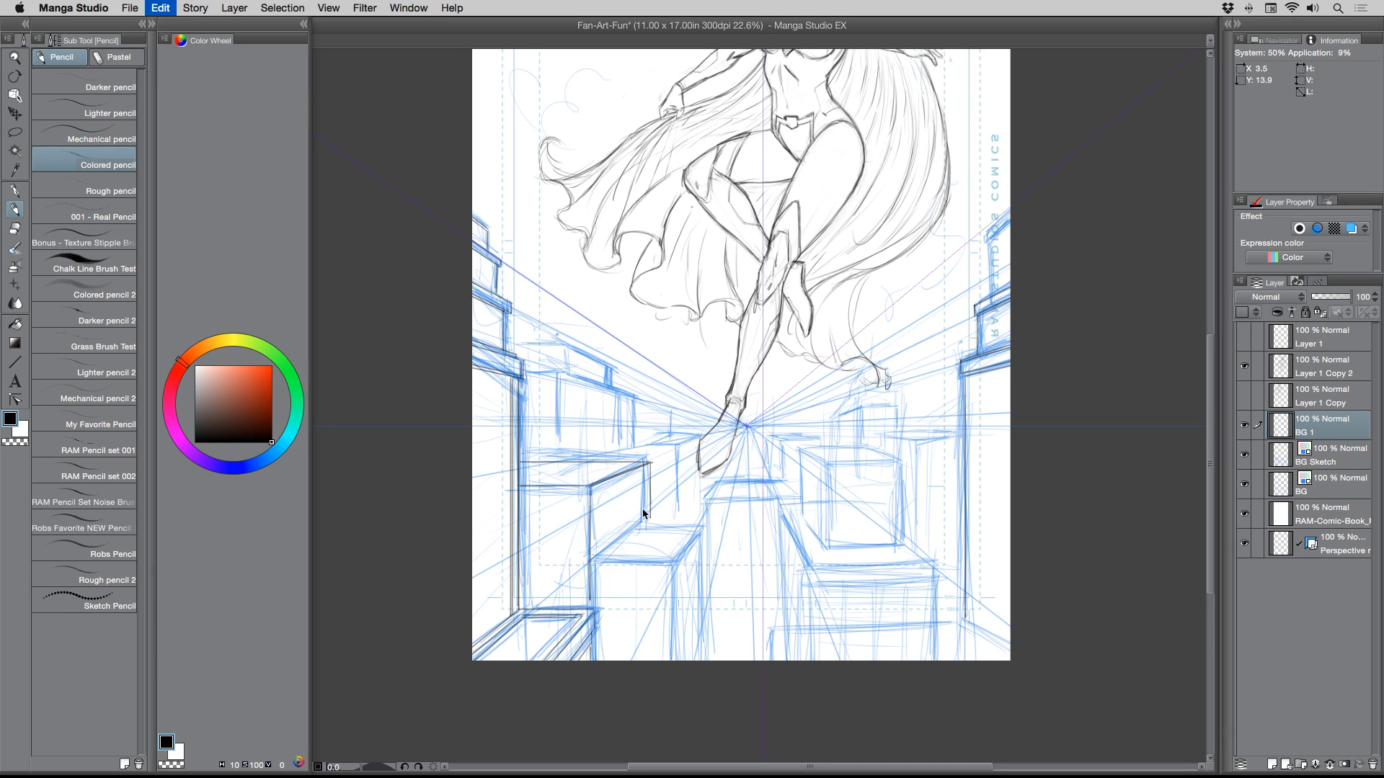
left_click_drag(647, 515, 592, 555)
mouse_move(646, 519)
left_mouse_down()
mouse_move(593, 568)
mouse_move(669, 572)
mouse_move(668, 660)
left_mouse_up()
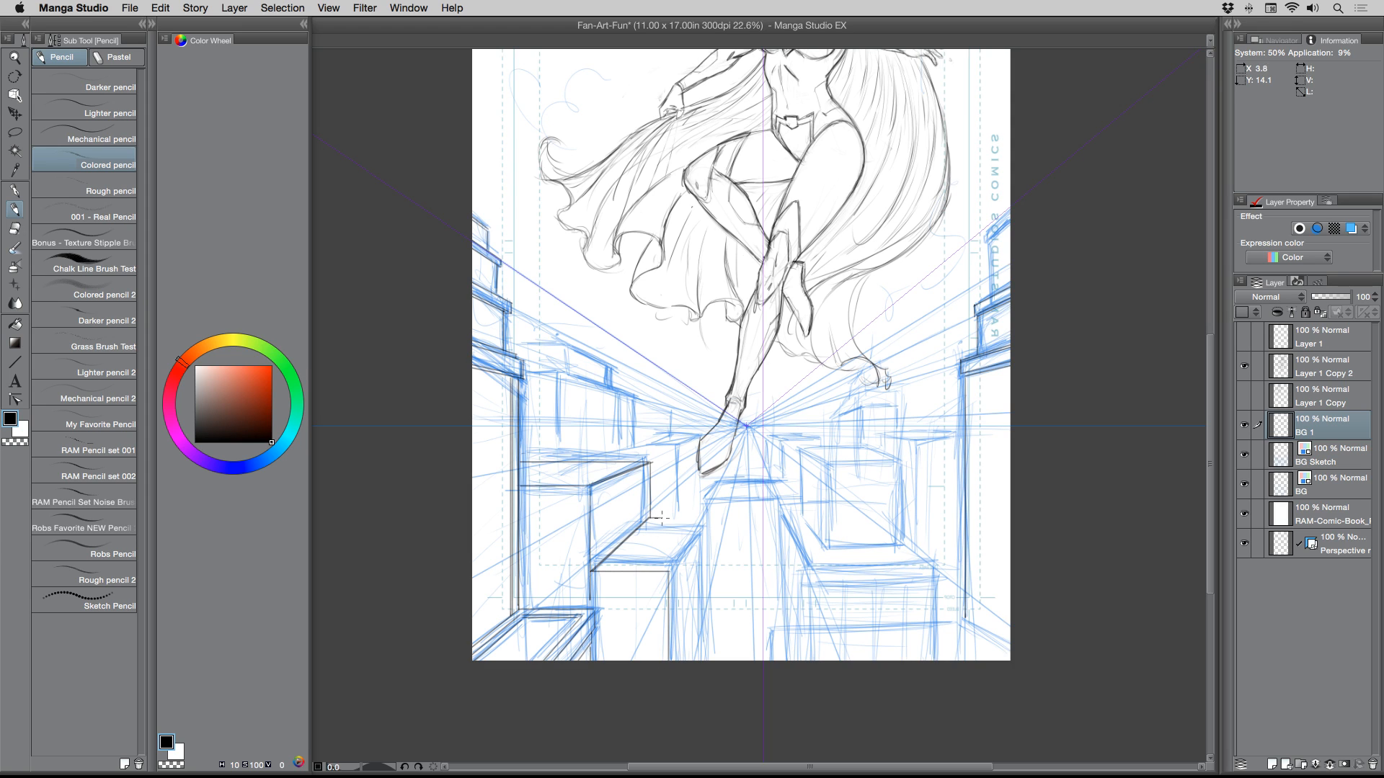
left_click_drag(660, 517, 705, 520)
left_click_drag(697, 518, 697, 660)
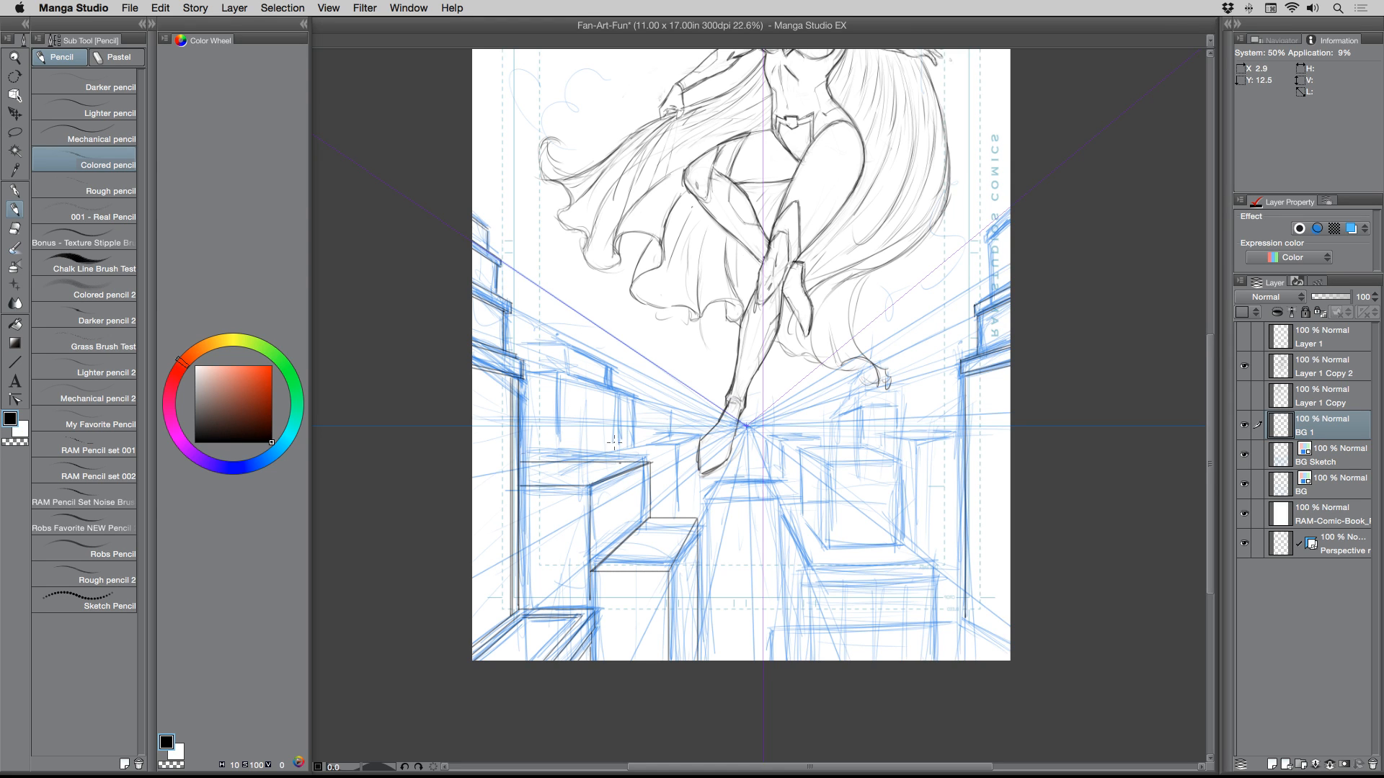
- Pencil the edges and roof of a smaller box building rising behind the left box building's roof
left_click_drag(620, 464, 619, 433)
mouse_move(620, 465)
left_mouse_down()
mouse_move(517, 473)
mouse_move(585, 476)
mouse_move(587, 403)
mouse_move(619, 412)
mouse_move(620, 455)
mouse_move(602, 411)
mouse_move(620, 413)
mouse_move(518, 409)
left_mouse_up()
left_click_drag(587, 405, 514, 390)
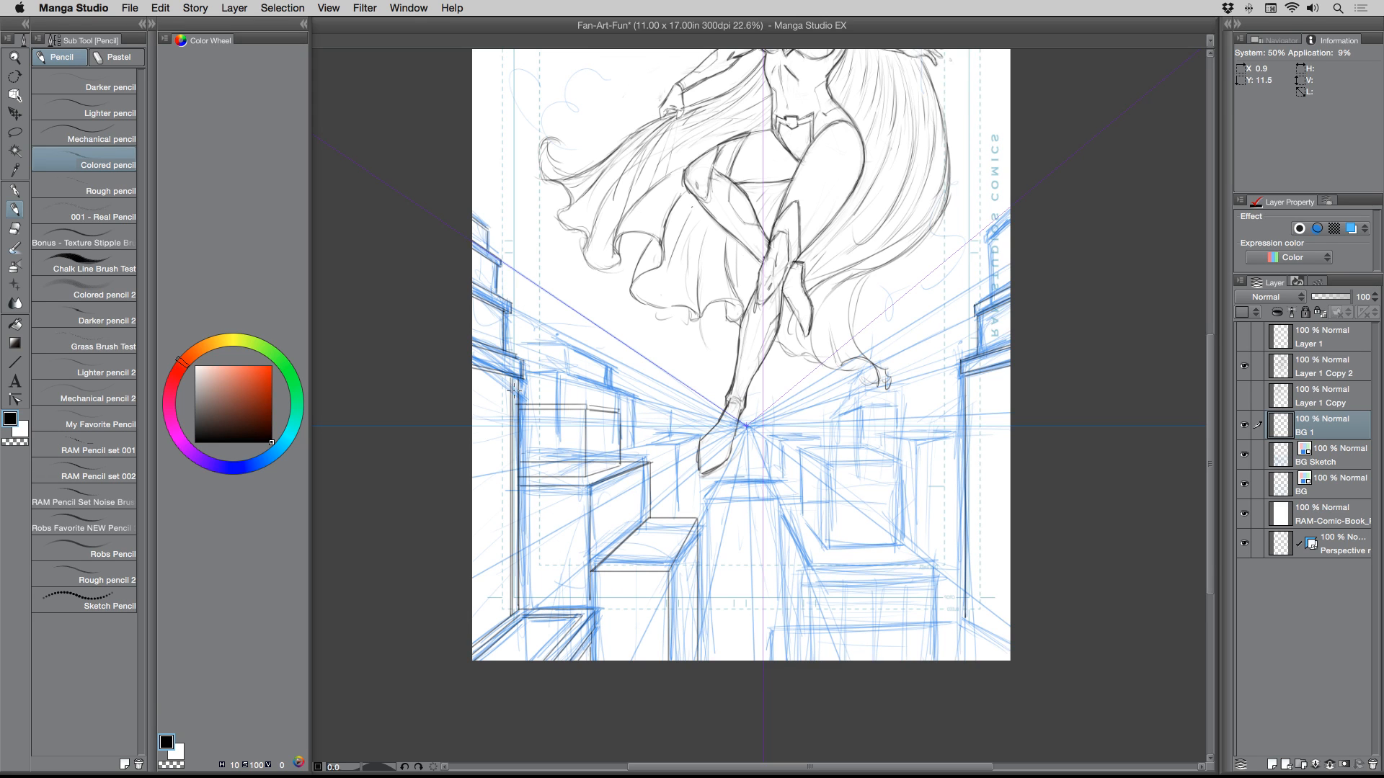
- Pencil the roof outline and vertical edges of the large box building to the right of the street
left_click_drag(634, 586, 580, 583)
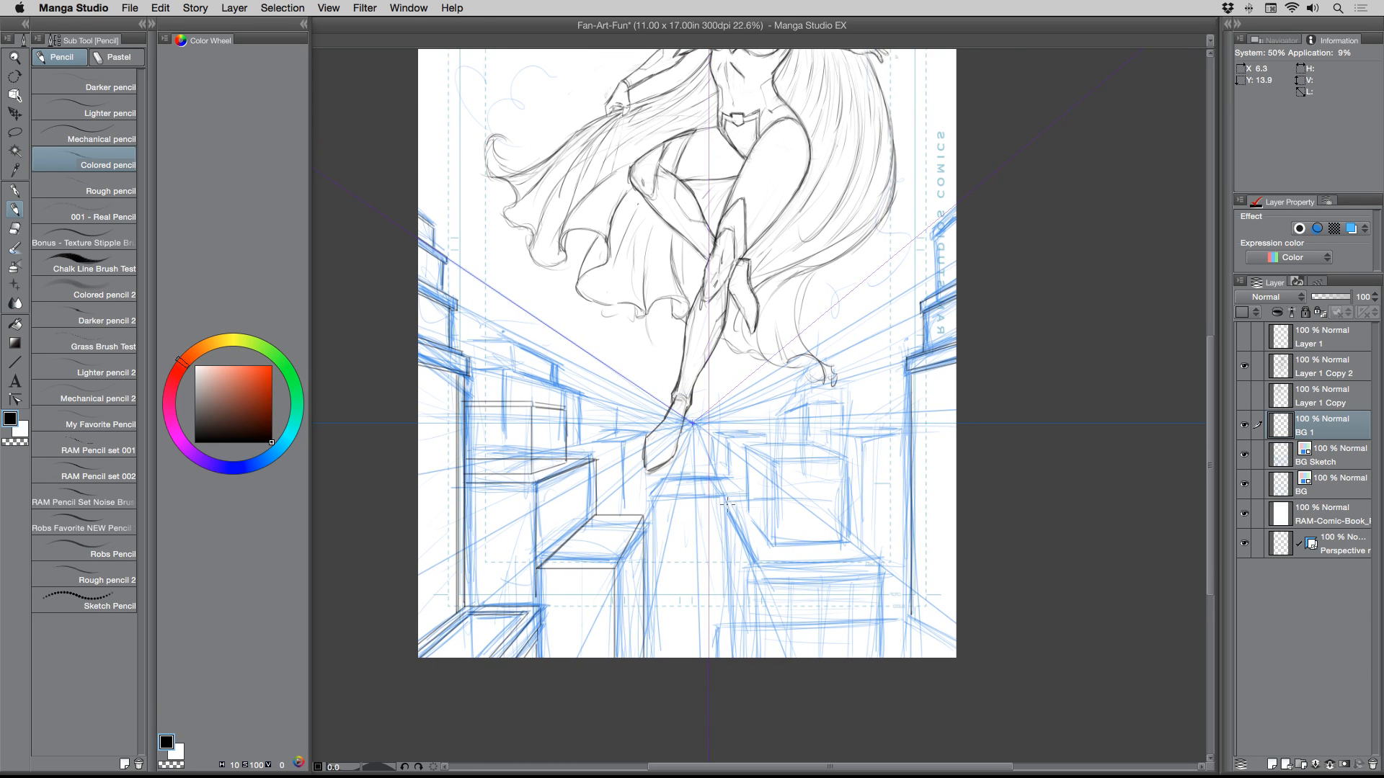
mouse_move(727, 506)
left_mouse_down()
mouse_move(753, 559)
mouse_move(880, 561)
mouse_move(857, 555)
mouse_move(880, 560)
mouse_move(850, 540)
left_mouse_up()
left_click_drag(726, 508, 725, 616)
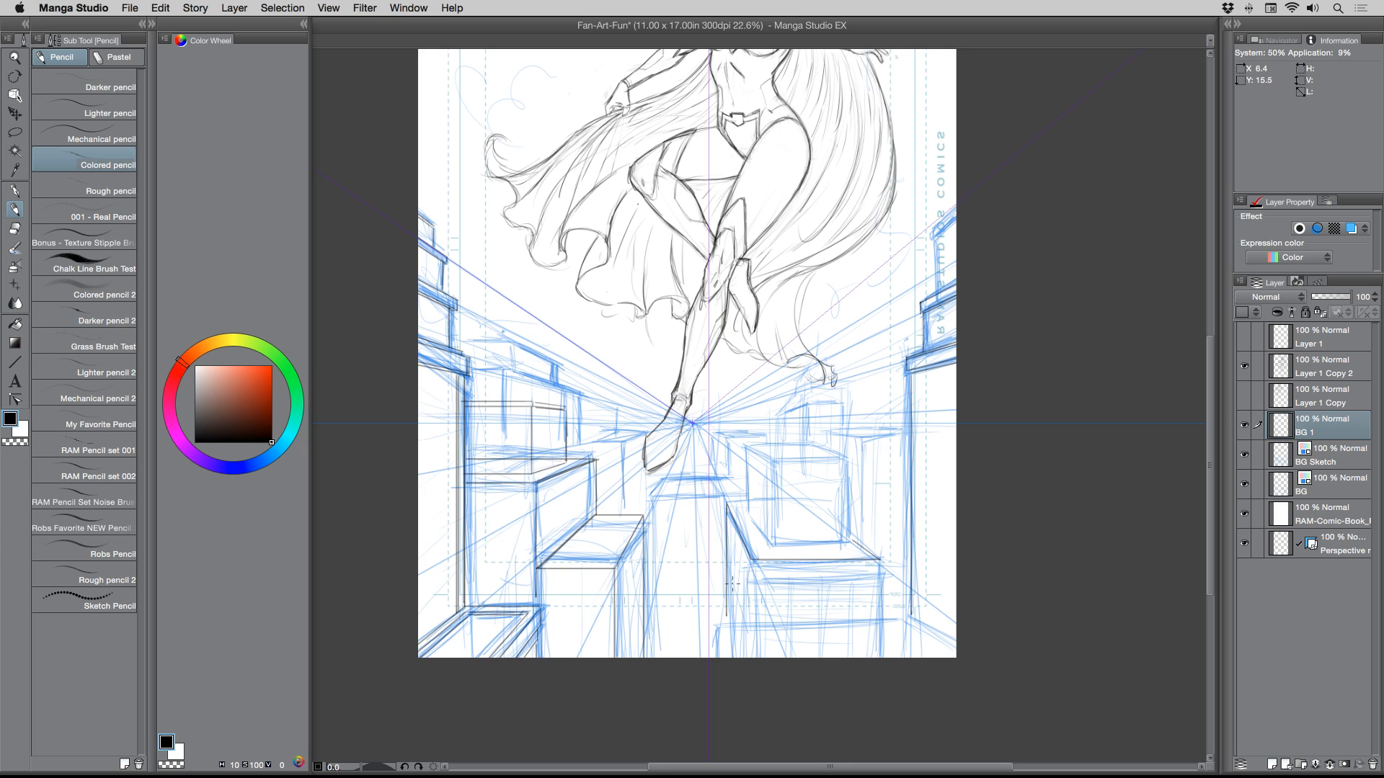
left_click_drag(751, 560, 751, 622)
left_click_drag(879, 559, 881, 619)
- Pencil the cube-shaped building standing on the right box building's roof, with its vertical sides and top face
mouse_move(744, 511)
left_mouse_down()
mouse_move(764, 548)
mouse_move(842, 546)
mouse_move(763, 467)
left_mouse_up()
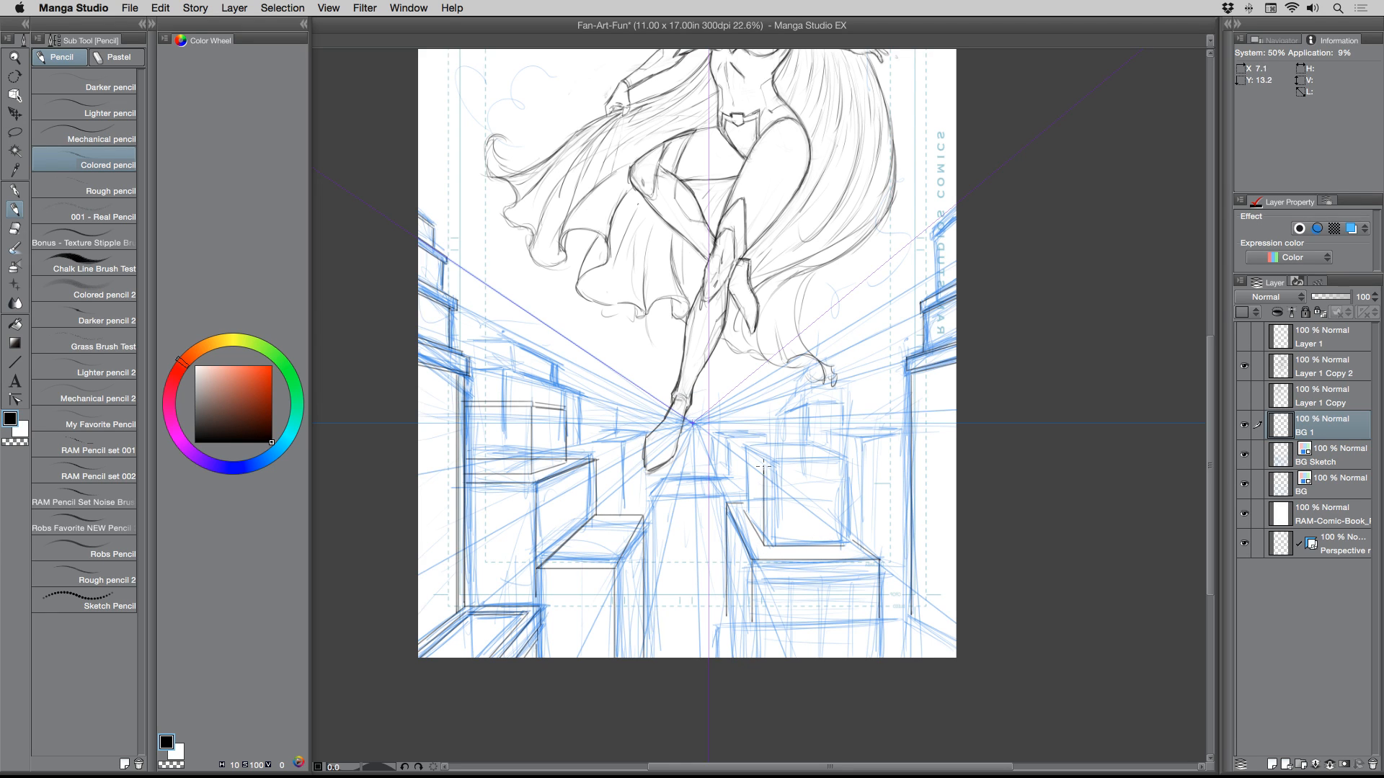
left_click_drag(843, 537, 843, 463)
mouse_move(764, 466)
left_mouse_down()
mouse_move(839, 460)
mouse_move(744, 453)
mouse_move(844, 467)
mouse_move(805, 444)
mouse_move(785, 453)
mouse_move(841, 466)
mouse_move(746, 446)
mouse_move(804, 454)
left_mouse_up()
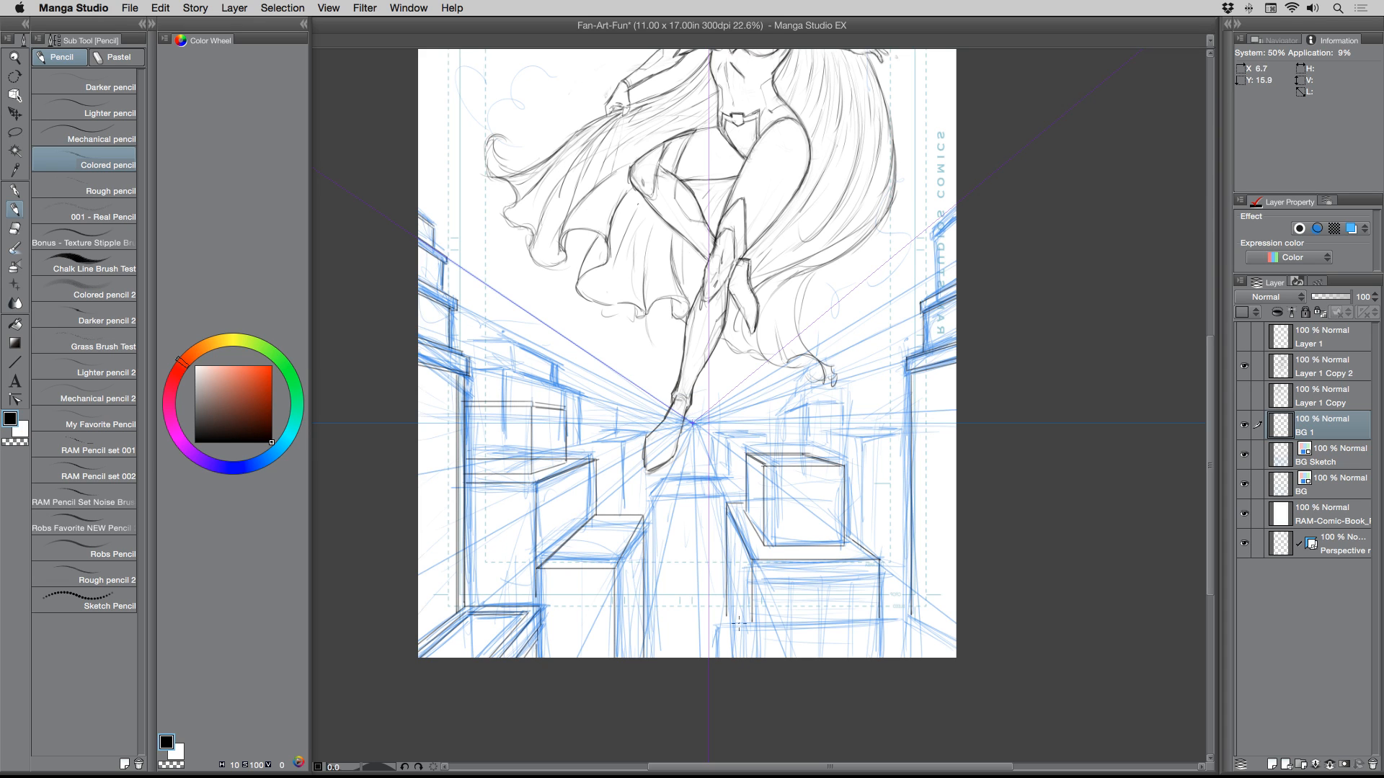
- Pencil the foreground rooftop at the page's lower right corner, redrawing its receding right edge
mouse_move(905, 616)
left_mouse_down()
mouse_move(717, 606)
mouse_move(715, 659)
left_mouse_up()
left_click_drag(908, 618, 955, 656)
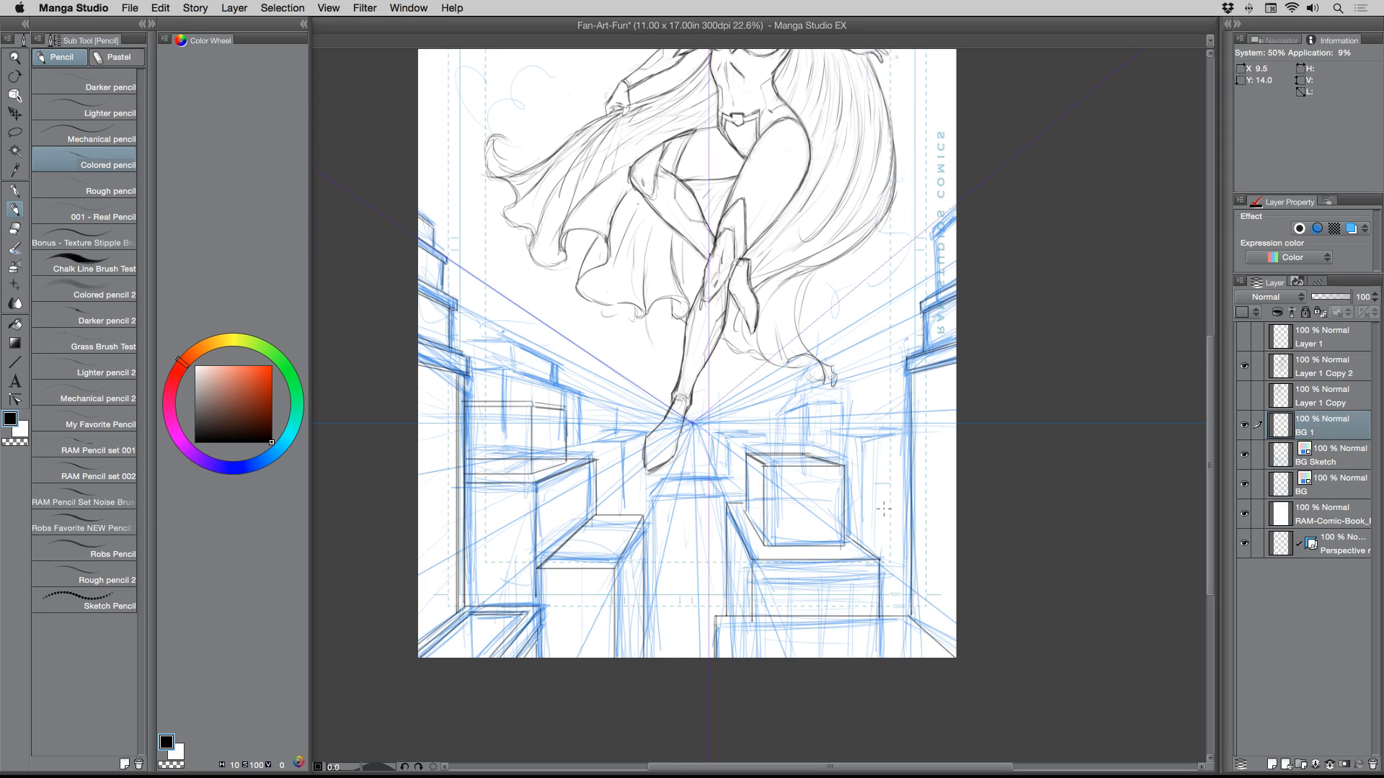
key("super+z")
left_click_drag(909, 617, 956, 657)
- Pencil small boxes behind the left buildings, and the central building's front edges and roof below the heroine's foot
mouse_move(524, 379)
left_mouse_down()
mouse_move(487, 359)
mouse_move(484, 394)
left_mouse_up()
mouse_move(485, 370)
left_mouse_down()
mouse_move(483, 396)
mouse_move(527, 401)
left_mouse_up()
mouse_move(657, 495)
left_mouse_down()
mouse_move(715, 497)
mouse_move(653, 582)
mouse_move(654, 657)
left_mouse_up()
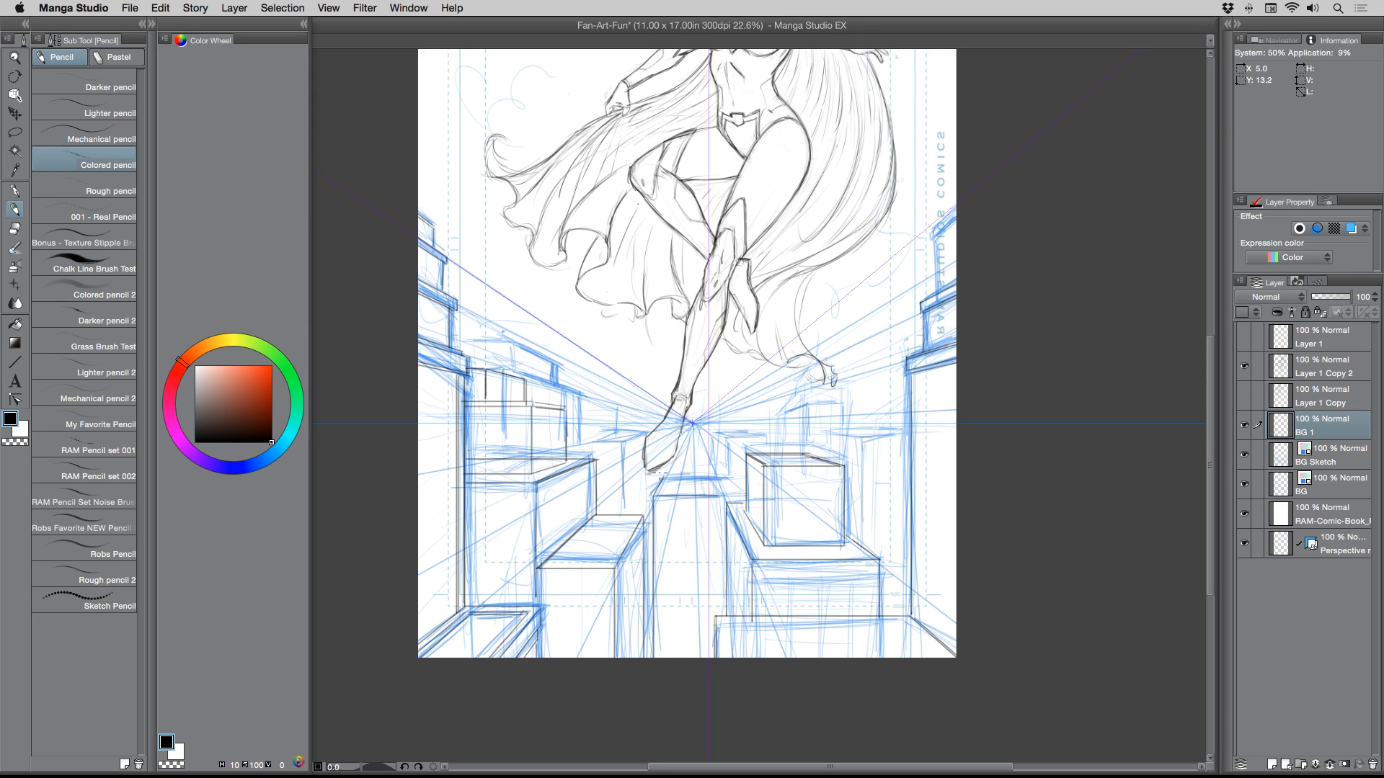
mouse_move(662, 474)
left_mouse_down()
mouse_move(729, 481)
mouse_move(677, 460)
mouse_move(665, 501)
mouse_move(653, 500)
mouse_move(735, 497)
left_mouse_up()
- Pencil the distant box buildings behind the cube-shaped building and toward the right tower
mouse_move(746, 449)
left_mouse_down()
mouse_move(766, 417)
mouse_move(730, 405)
mouse_move(796, 427)
mouse_move(785, 450)
mouse_move(805, 417)
left_mouse_up()
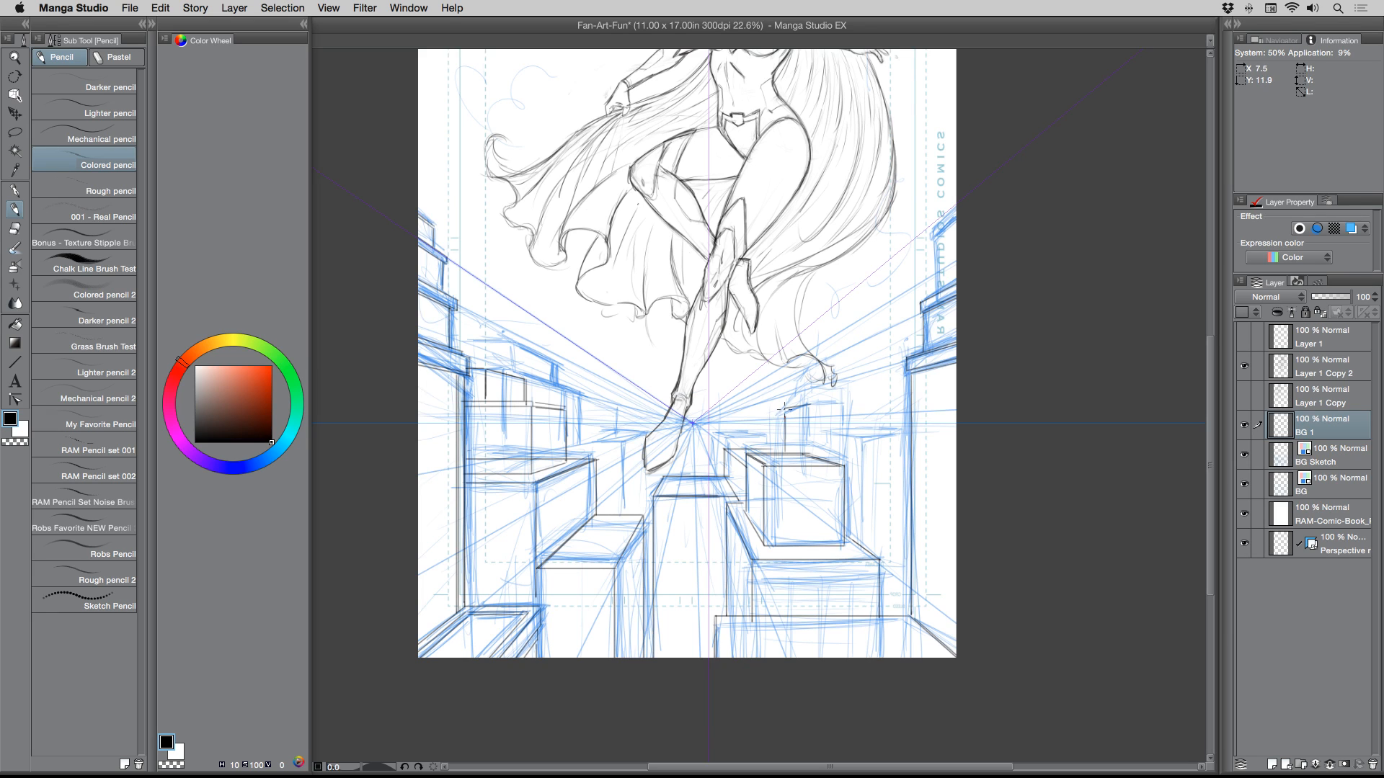
left_click_drag(784, 407, 785, 453)
mouse_move(807, 406)
left_mouse_down()
mouse_move(807, 449)
mouse_move(843, 402)
mouse_move(863, 433)
mouse_move(862, 537)
left_mouse_up()
mouse_move(825, 430)
left_mouse_down()
mouse_move(825, 466)
mouse_move(906, 435)
left_mouse_up()
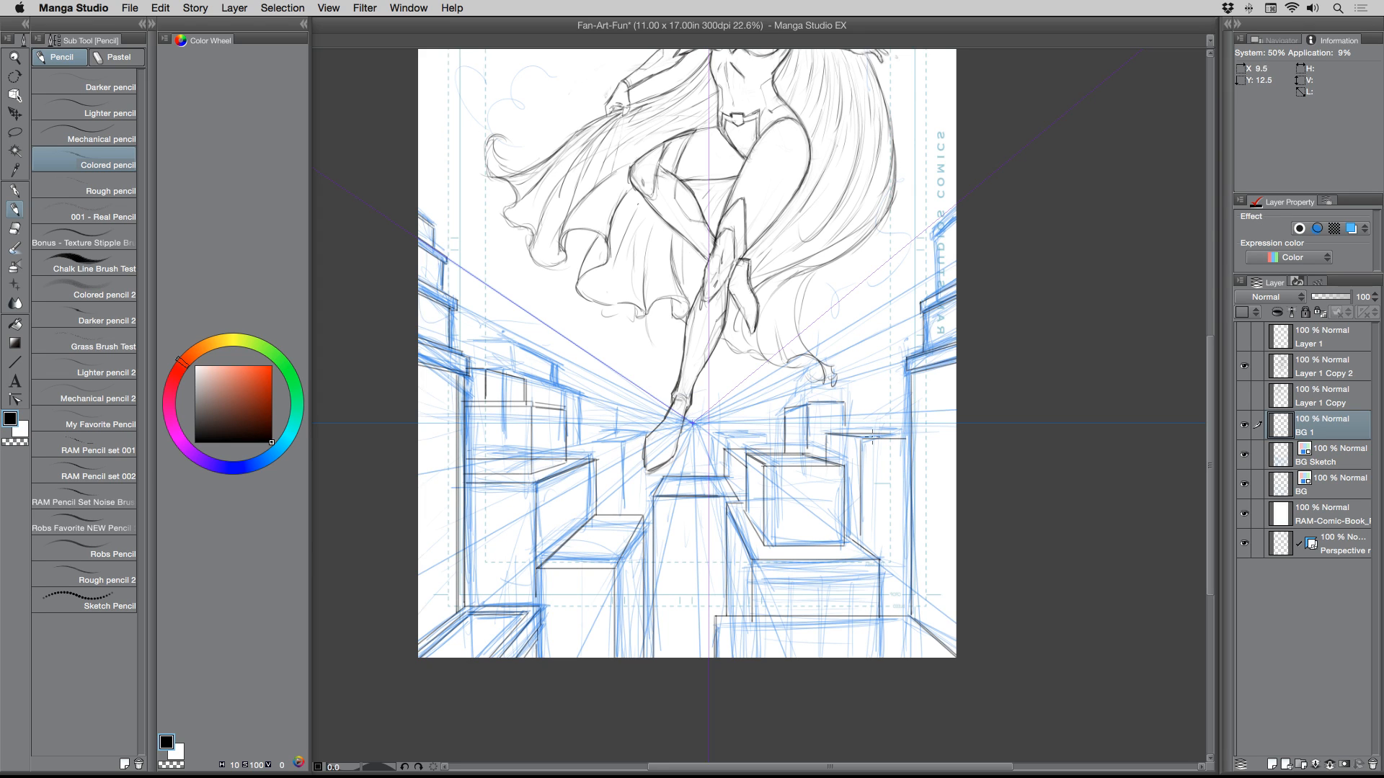
mouse_move(874, 484)
left_mouse_down()
mouse_move(906, 484)
mouse_move(895, 595)
mouse_move(872, 536)
mouse_move(911, 492)
left_mouse_up()
- Pencil the distant box buildings between the left buildings and the heroine's foot, undoing a stray roof stroke
left_click_drag(621, 444, 619, 519)
mouse_move(618, 443)
left_mouse_down()
mouse_move(586, 441)
mouse_move(588, 398)
mouse_move(610, 417)
mouse_move(616, 405)
mouse_move(614, 432)
mouse_move(589, 443)
mouse_move(615, 434)
mouse_move(594, 410)
mouse_move(616, 411)
mouse_move(629, 448)
mouse_move(637, 436)
mouse_move(636, 512)
left_mouse_up()
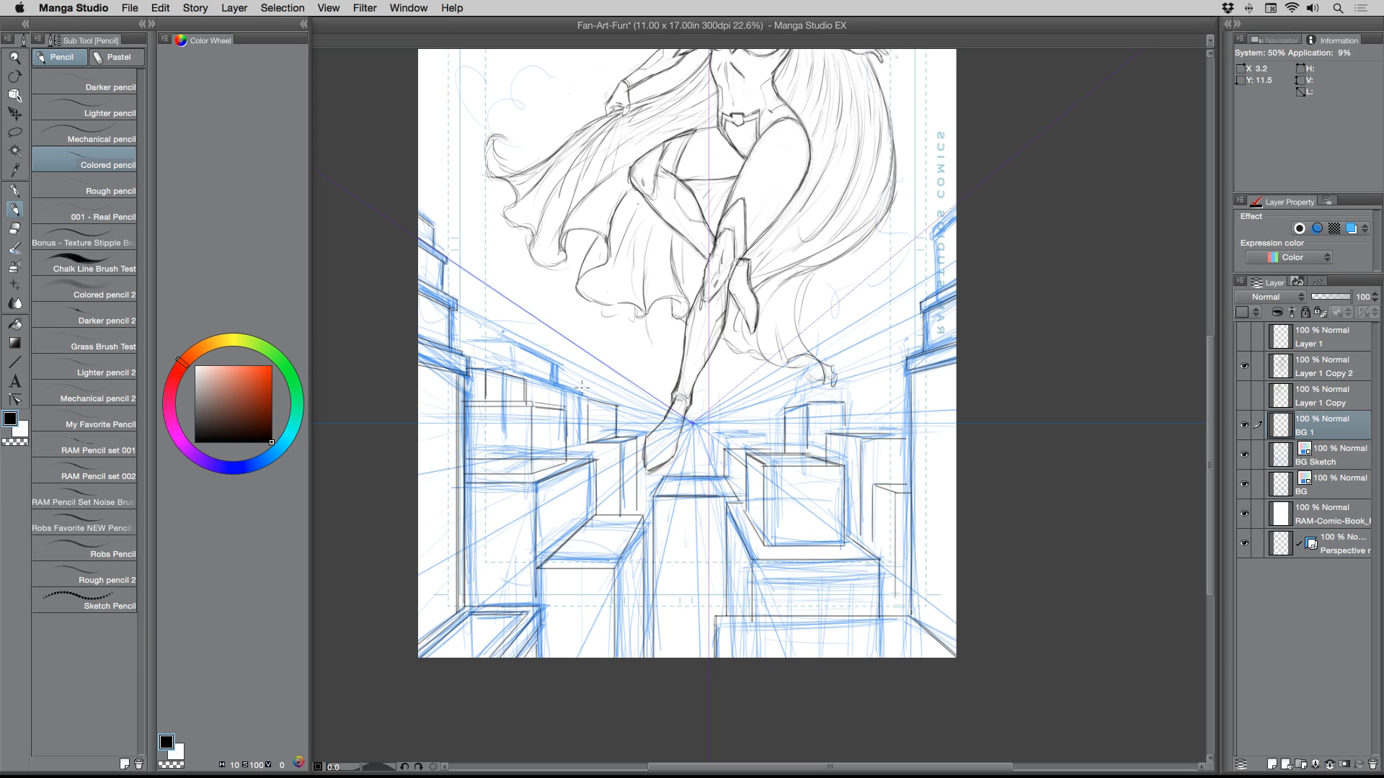
left_click_drag(573, 397, 589, 401)
key("super+z")
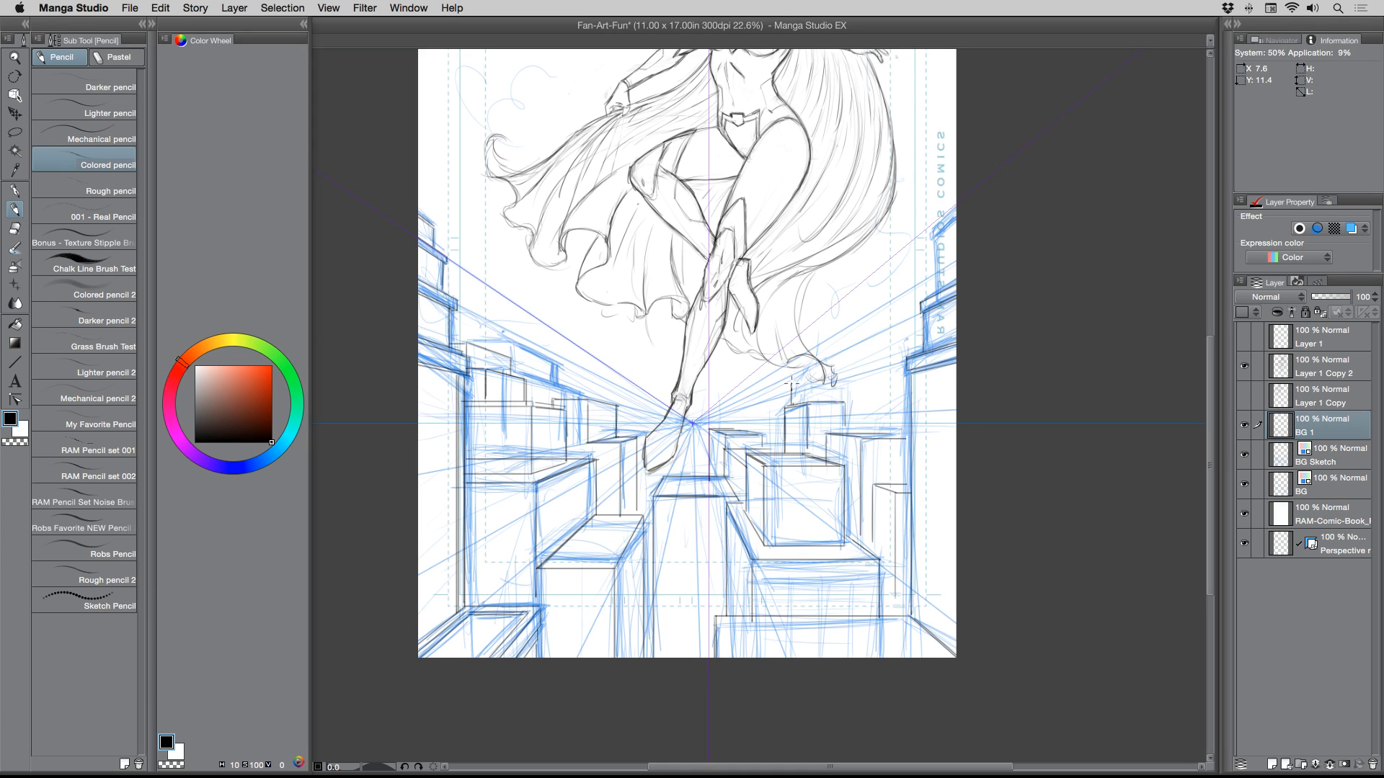
- Pencil an upper tier on the distant right building and an inner border line along the lower right foreground rooftop
mouse_move(790, 382)
left_mouse_down()
mouse_move(805, 378)
mouse_move(802, 397)
mouse_move(835, 380)
mouse_move(830, 369)
left_mouse_up()
left_click_drag(909, 397, 908, 622)
mouse_move(723, 623)
left_mouse_down()
mouse_move(902, 621)
mouse_move(943, 658)
left_mouse_up()
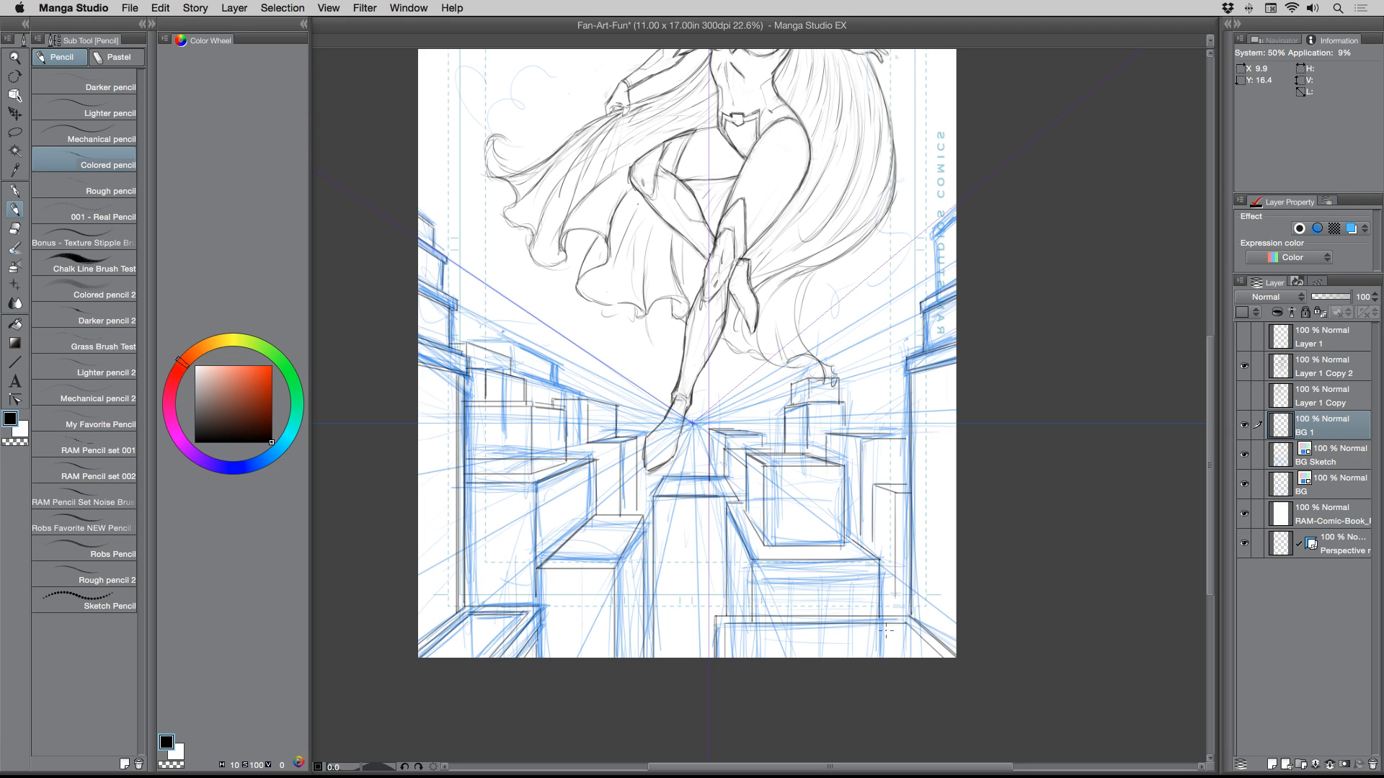
left_click_drag(732, 626, 900, 625)
key("super+z")
mouse_move(730, 628)
left_mouse_down()
mouse_move(905, 625)
mouse_move(935, 658)
left_mouse_up()
- Pencil taller stacked boxes behind the left buildings and a distant box building near the right tower, undoing unwanted strokes
mouse_move(552, 401)
left_mouse_down()
mouse_move(542, 357)
mouse_move(478, 343)
left_mouse_up()
left_click_drag(544, 398, 544, 356)
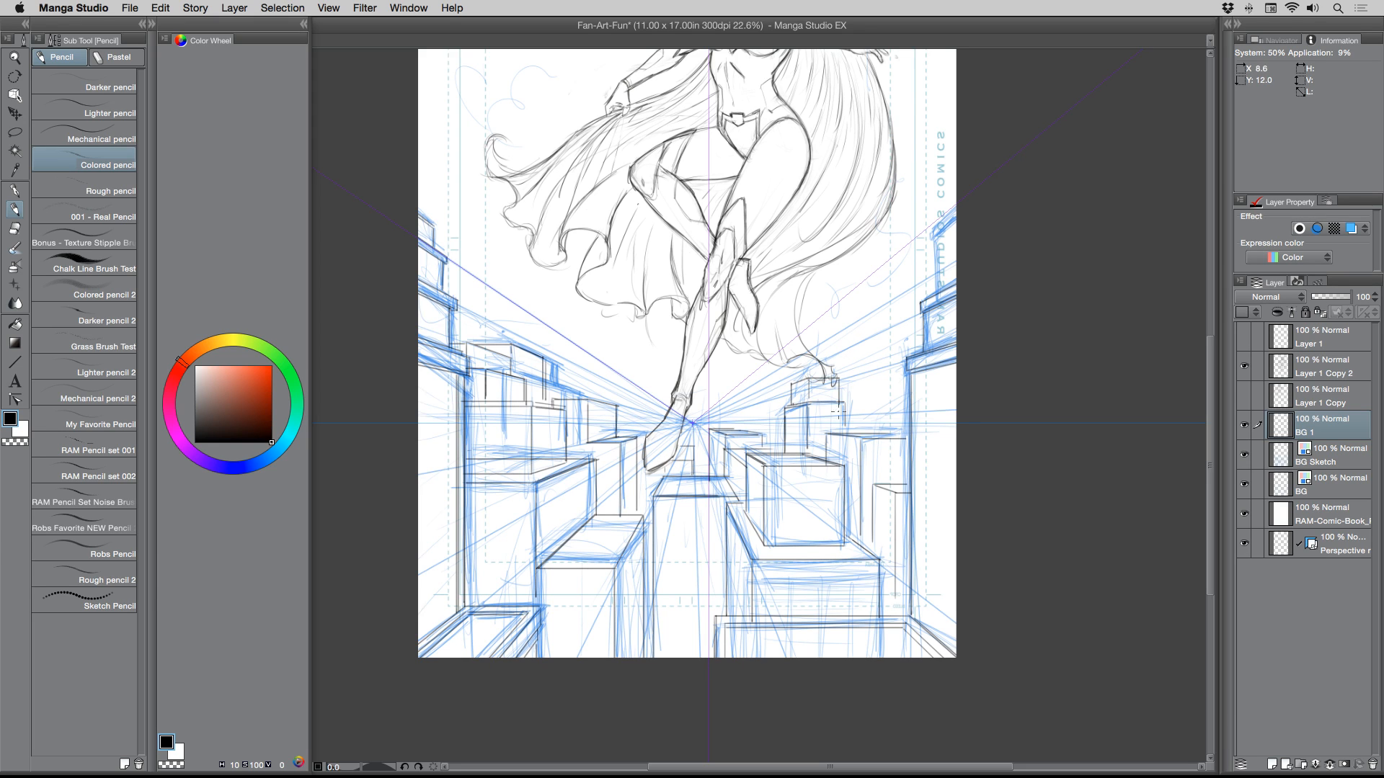
mouse_move(844, 398)
left_mouse_down()
mouse_move(844, 432)
mouse_move(874, 432)
mouse_move(901, 398)
mouse_move(886, 391)
mouse_move(885, 426)
mouse_move(861, 425)
mouse_move(905, 384)
left_mouse_up()
key("super+z")
key("super+z")
- Add second ledge lines under the central and lower left roofs, and double the vertical corners of the left and central buildings
left_click_drag(658, 501, 722, 501)
left_click_drag(536, 573, 611, 569)
left_click_drag(595, 464, 589, 517)
left_click_drag(594, 464, 591, 522)
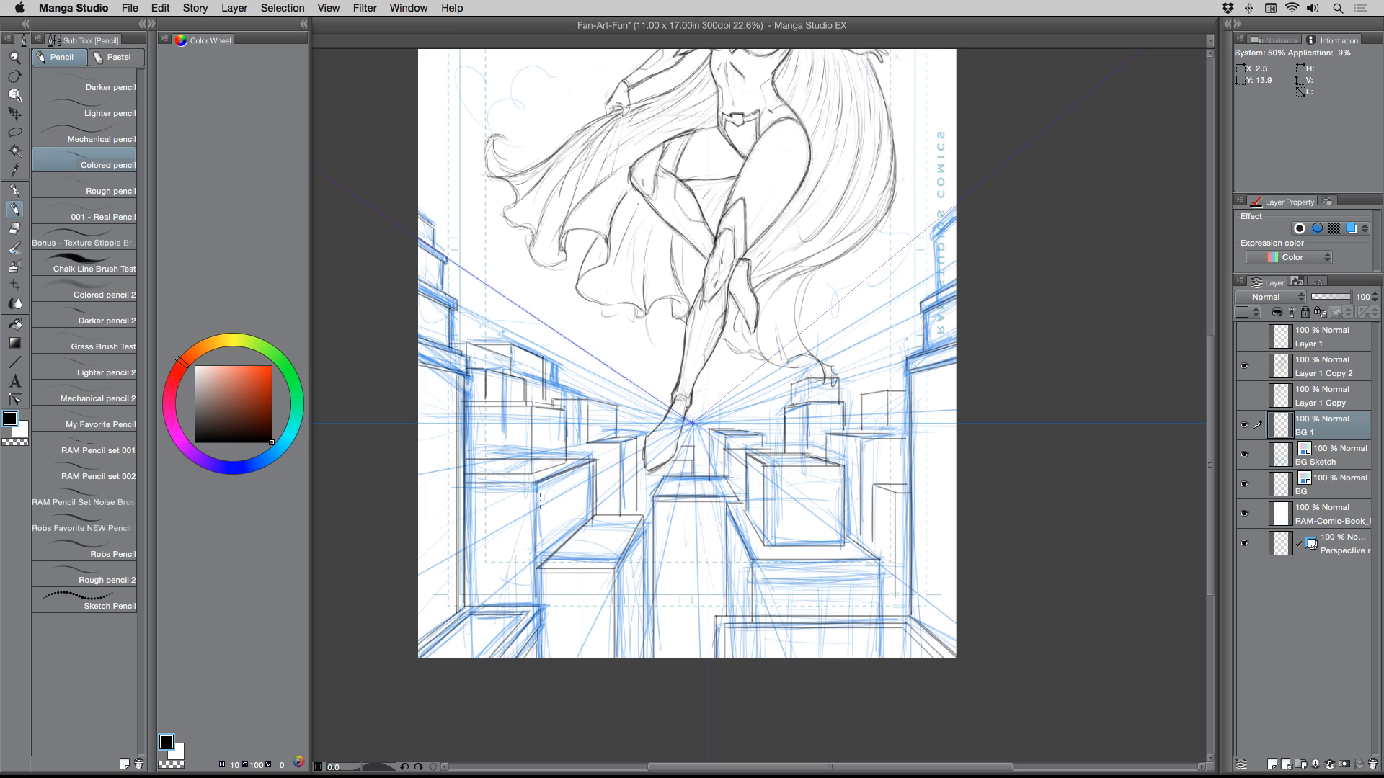
left_click_drag(541, 478, 539, 567)
left_click_drag(566, 413, 565, 460)
left_click_drag(541, 366, 541, 402)
left_click_drag(652, 508, 651, 575)
- Hide the BG Sketch, BG and perspective ruler layers to check the penciled city on the whole page
left_click(1244, 455)
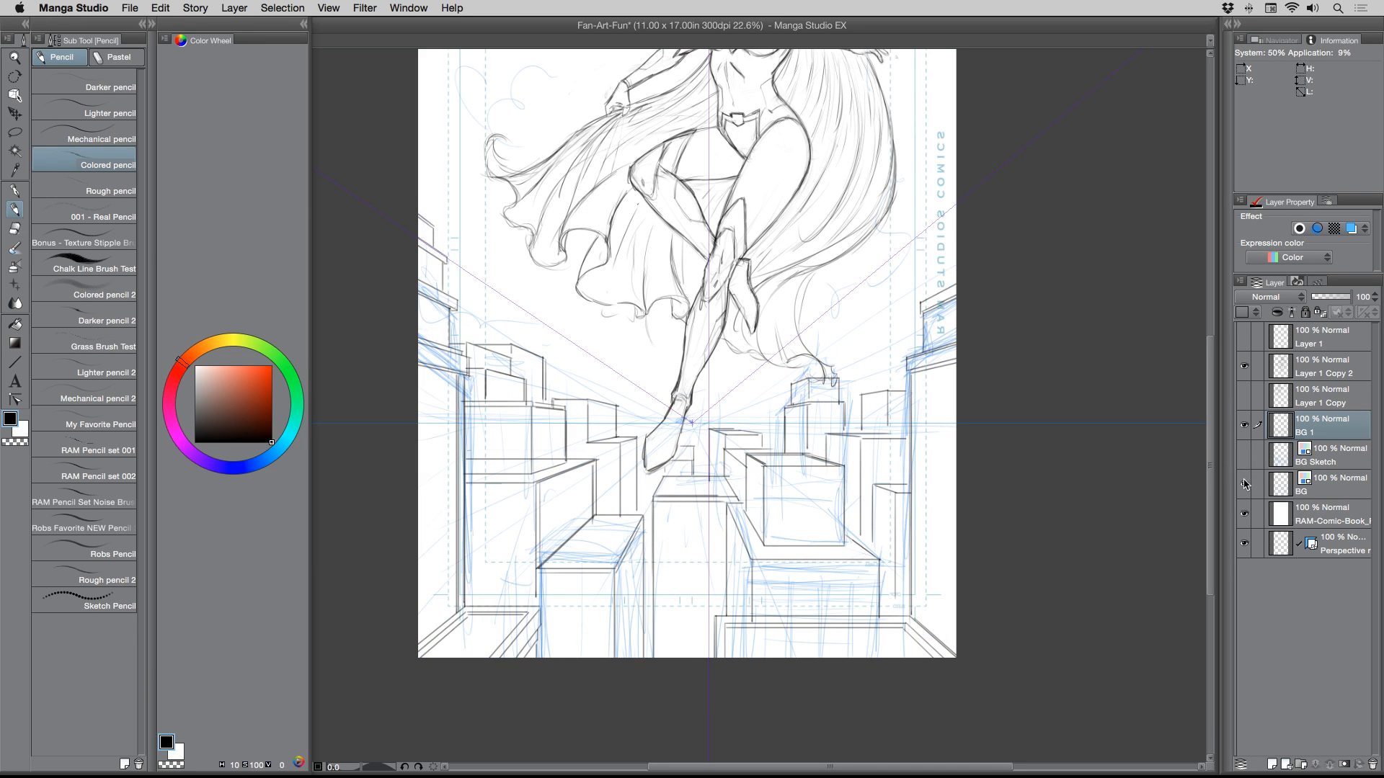
left_click(1244, 484)
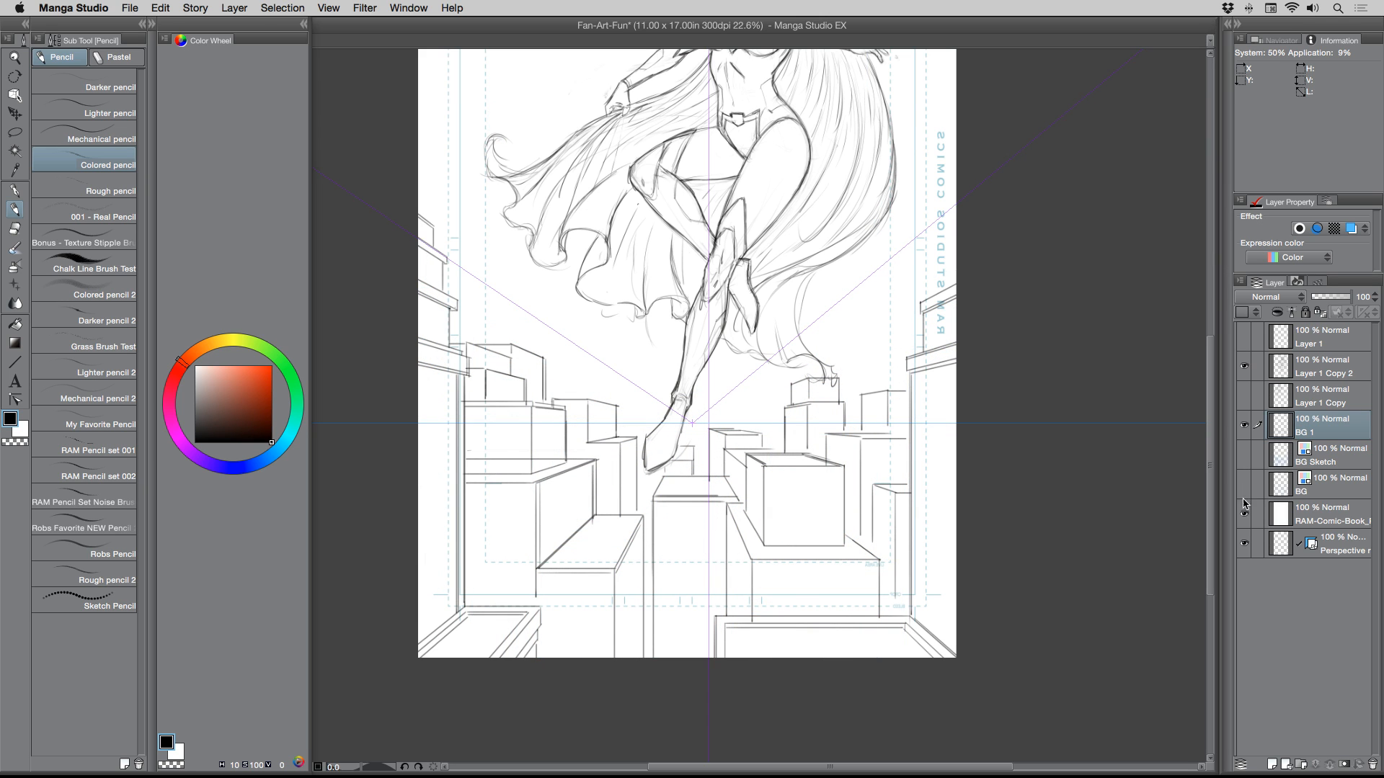
left_click(1244, 543)
left_click_drag(535, 354, 553, 416)
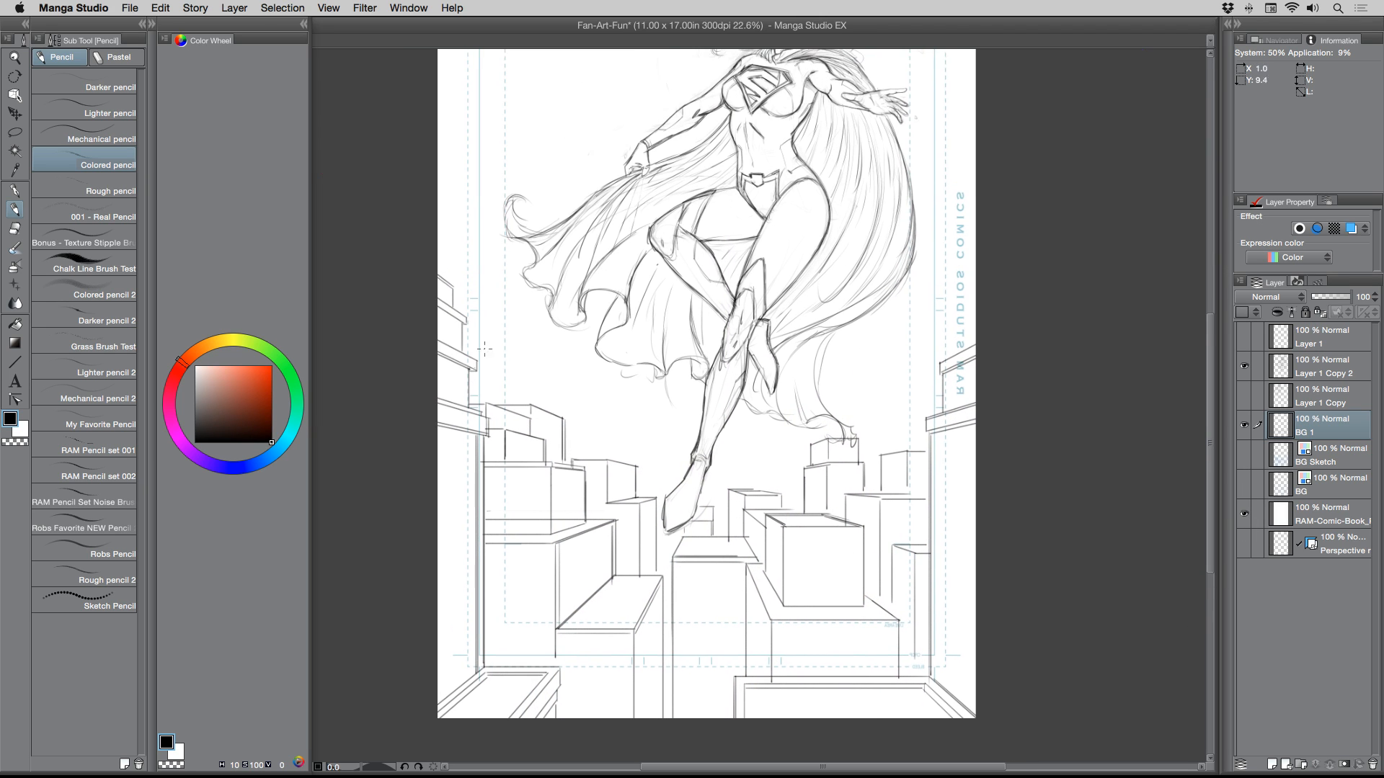
left_click(16, 57)
left_click(526, 257, "alt")
left_click_drag(512, 236, 561, 283)
left_click(586, 213)
mouse_move(587, 223)
left_mouse_down()
mouse_move(601, 239)
mouse_move(604, 218)
left_mouse_up()
left_click_drag(624, 306, 625, 286)
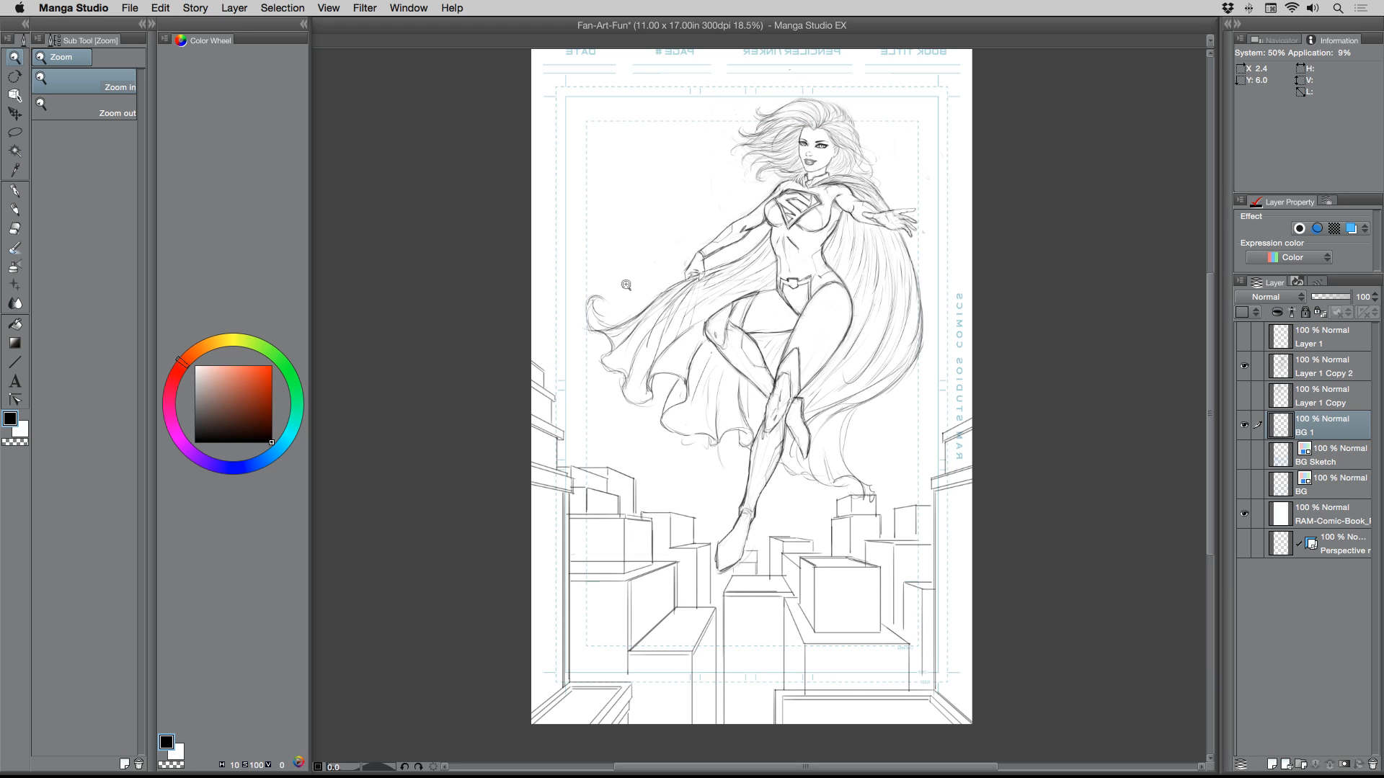
- Add a new layer directly above the BG layer and ready the Colored pencil for drawing on it
left_click(1318, 490)
left_click(1271, 764)
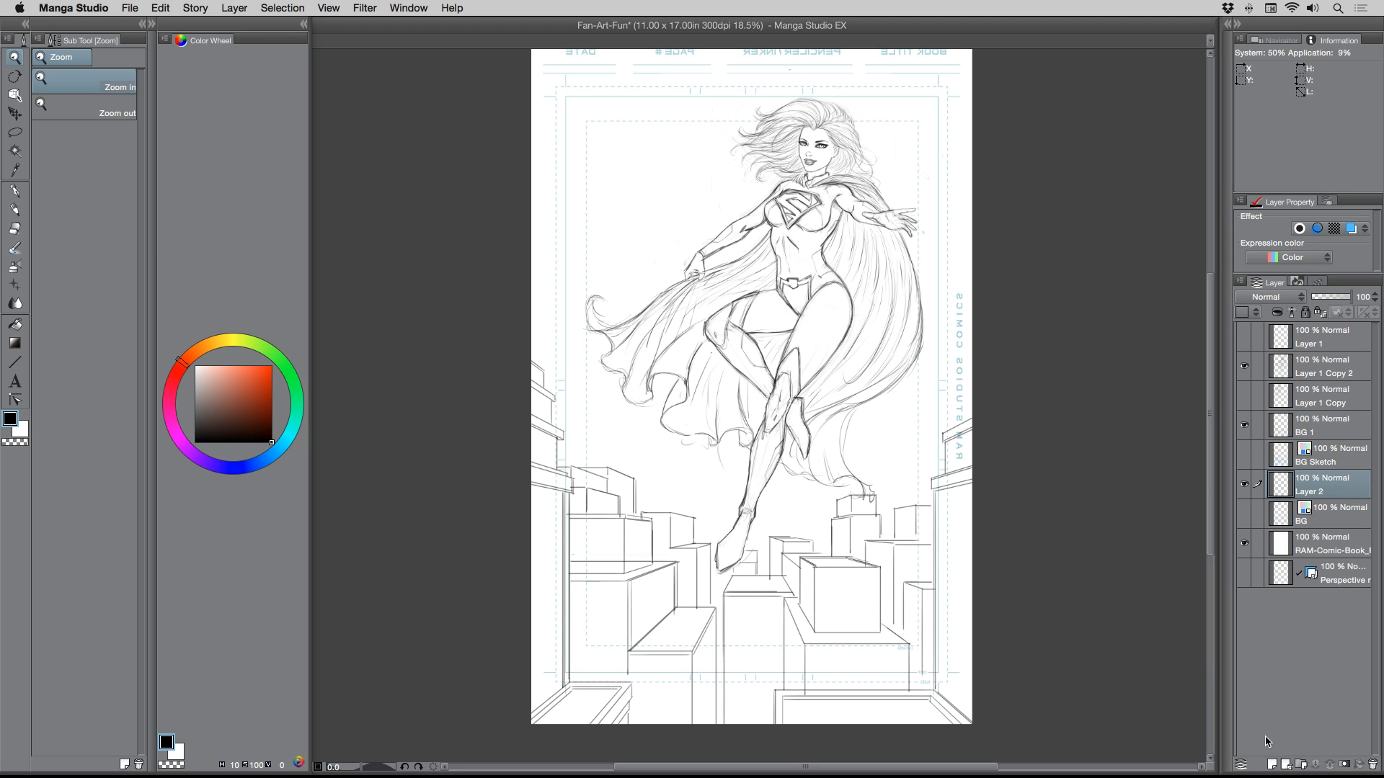
left_click(795, 147)
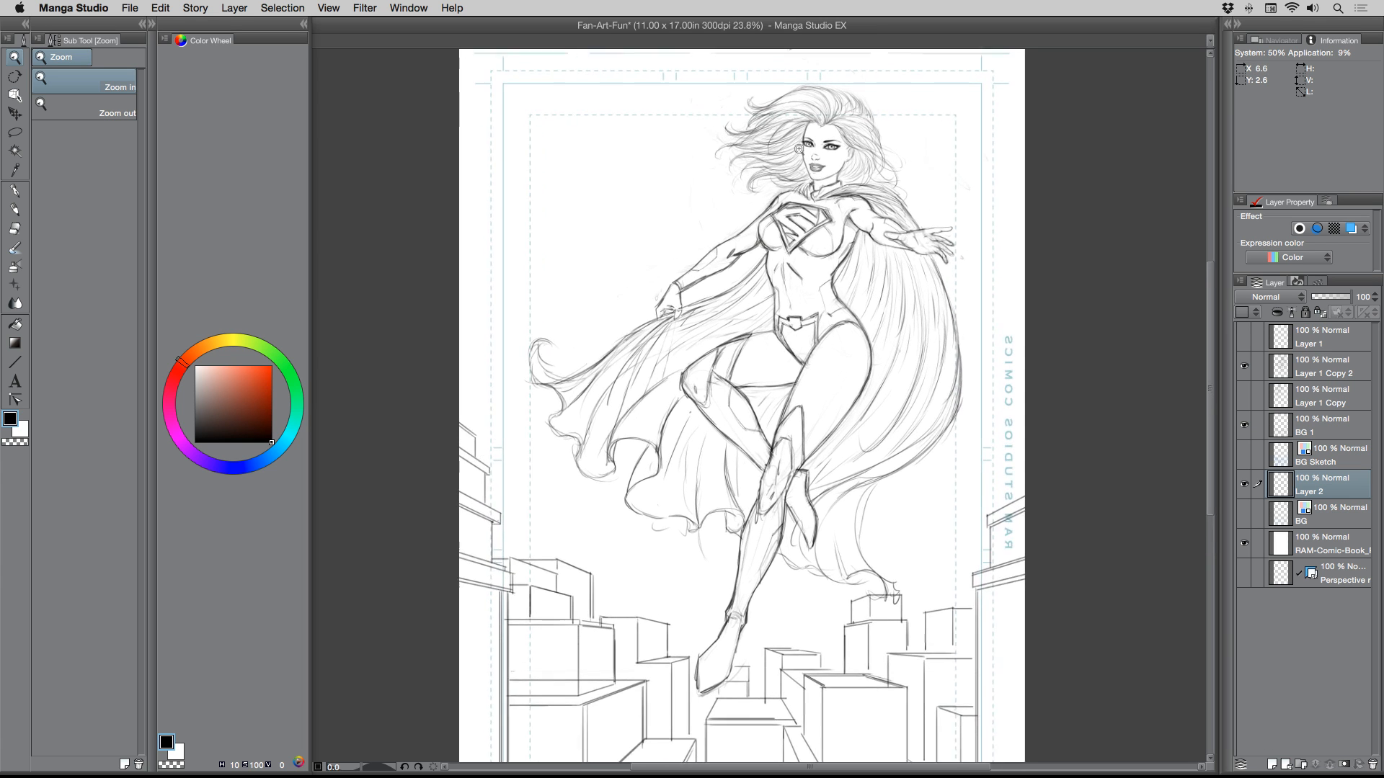
left_click(799, 150, "alt")
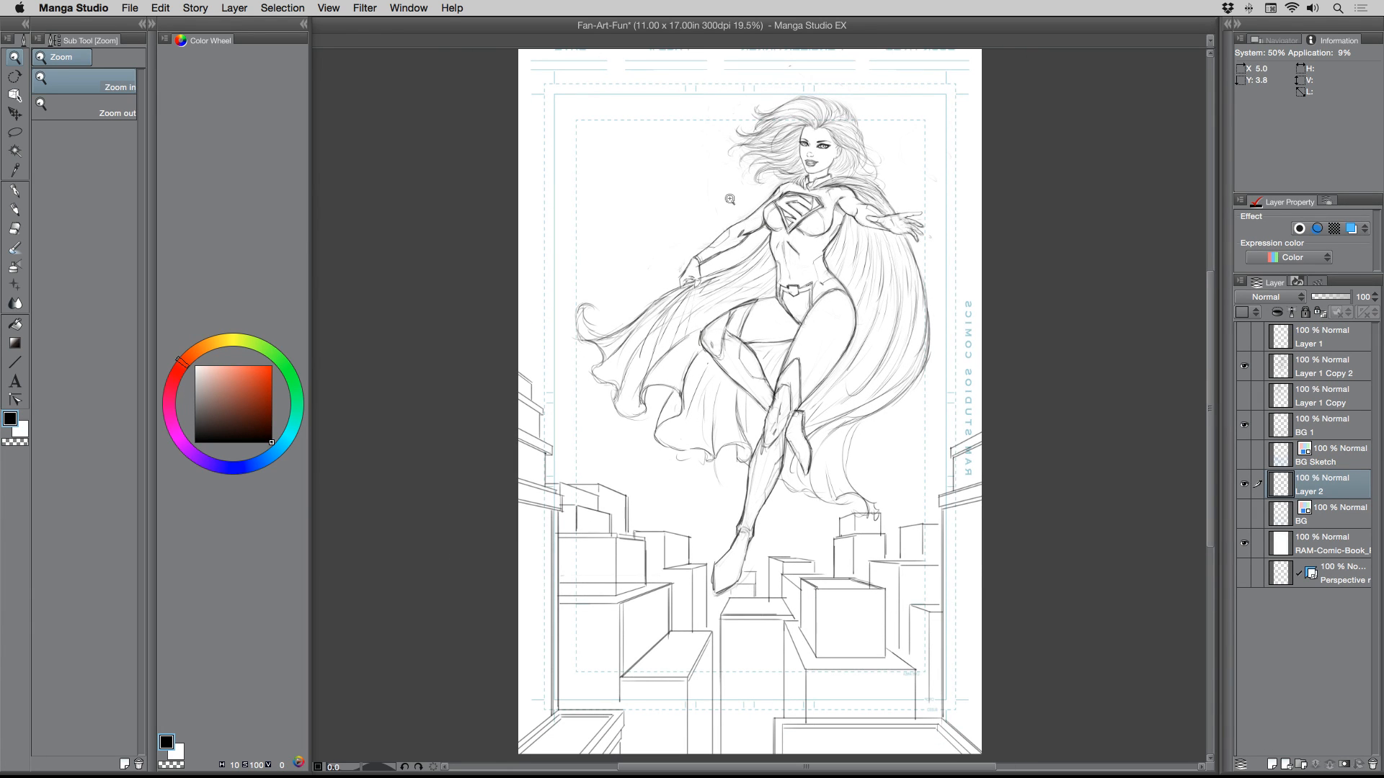
left_click(15, 209)
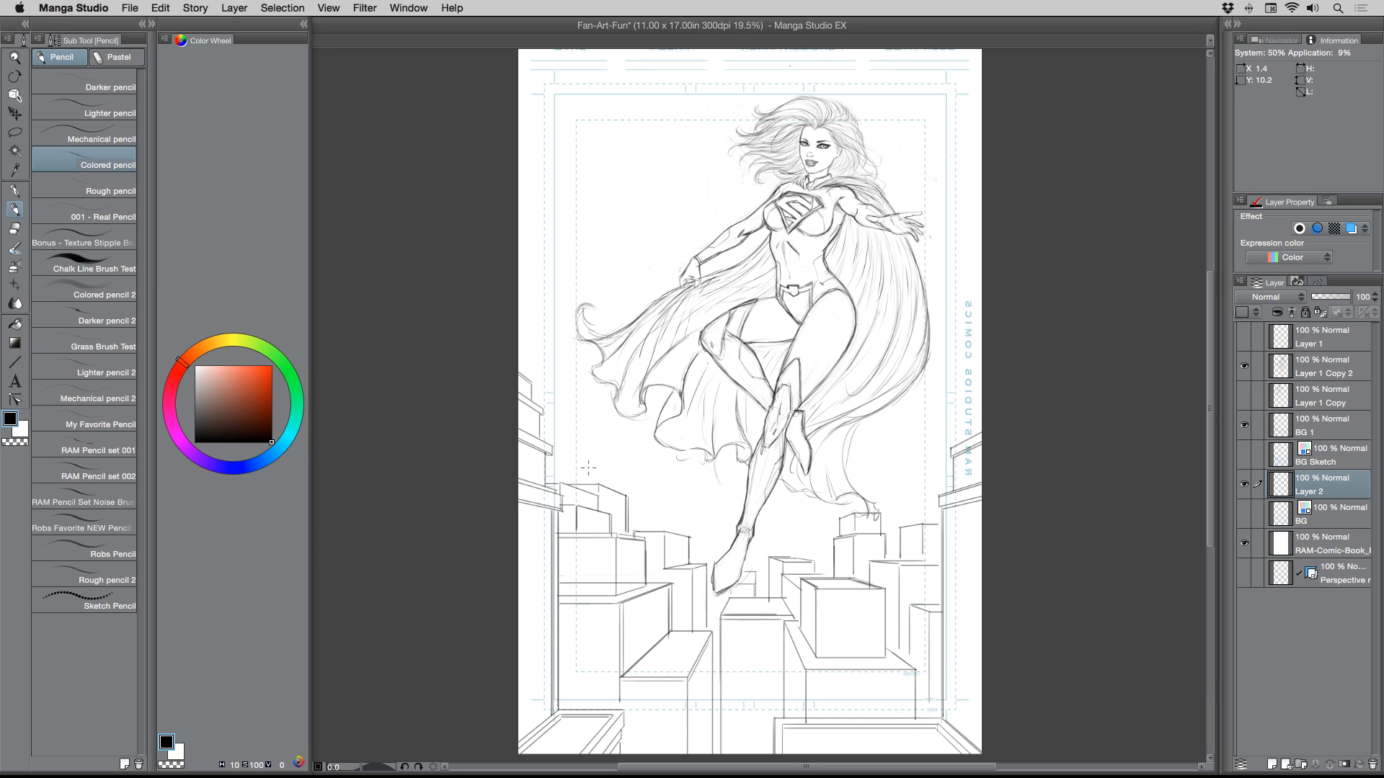
left_click_drag(542, 440, 548, 447)
left_click(15, 58)
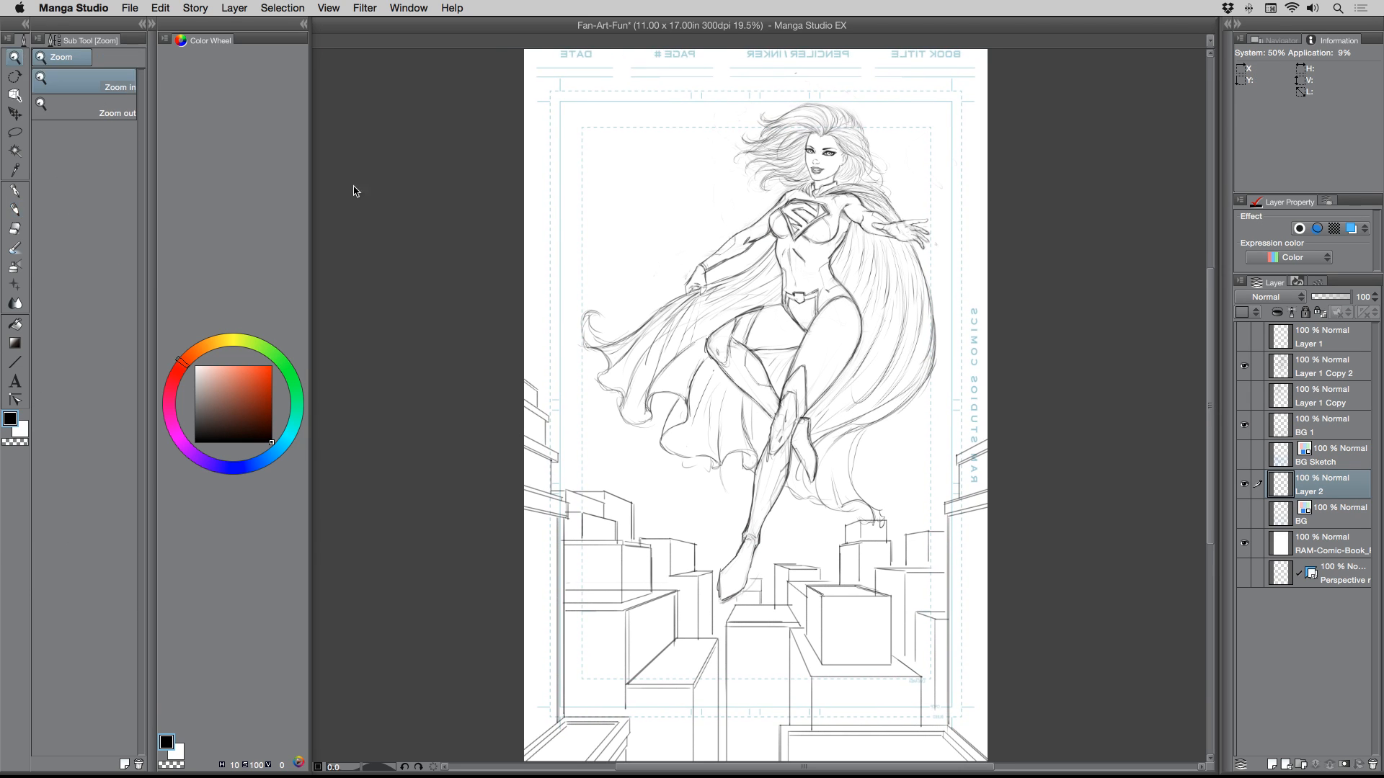
mouse_move(559, 307)
left_mouse_down()
mouse_move(544, 310)
mouse_move(566, 288)
mouse_move(584, 305)
left_mouse_up()
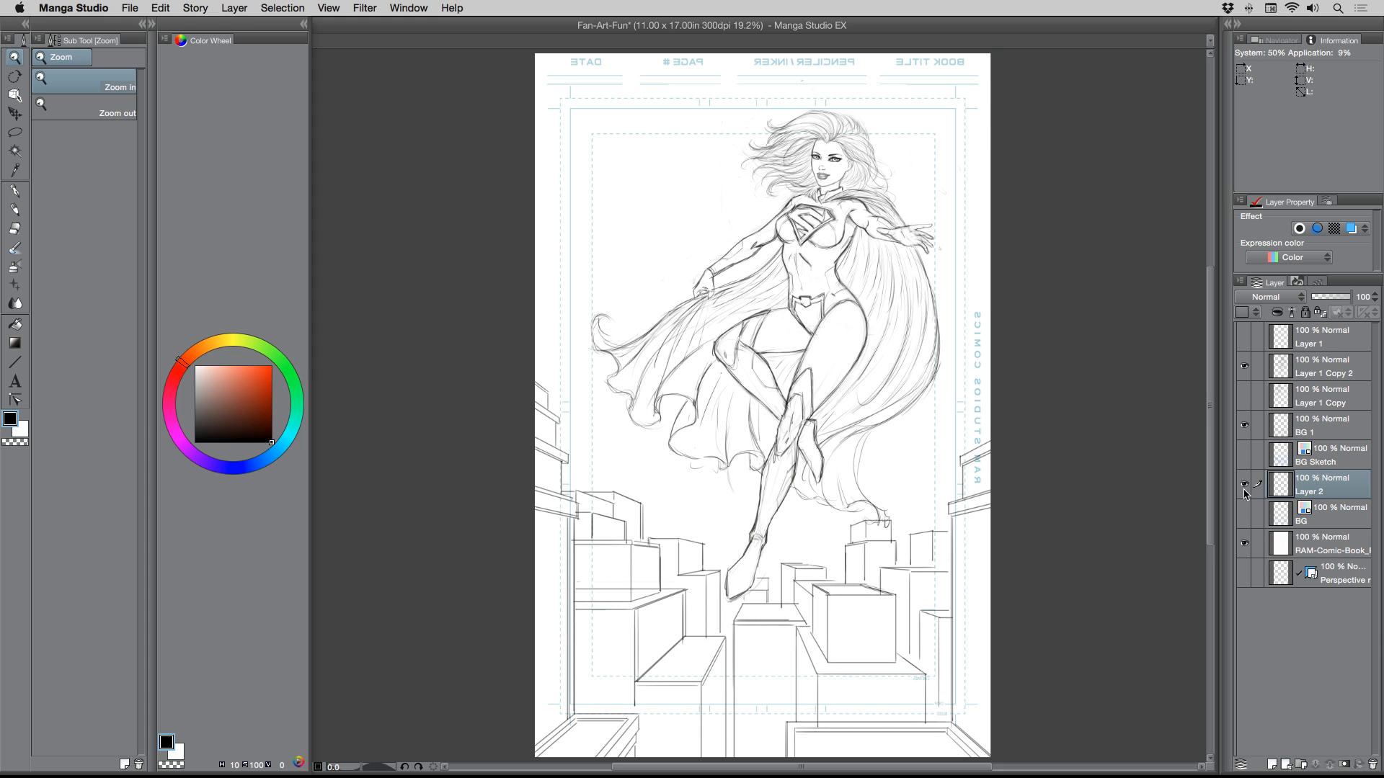
left_click(14, 209)
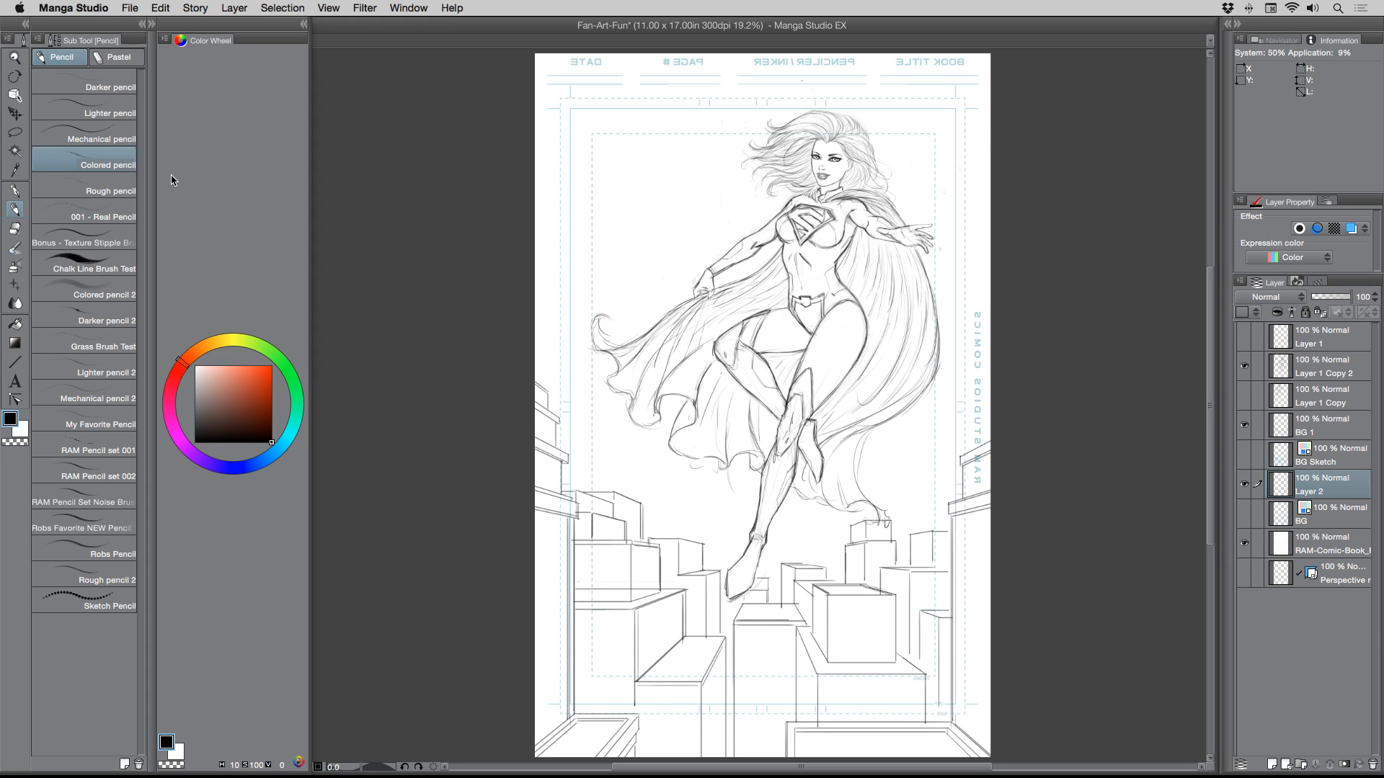
- Try sketching long, wispy cloud lines across the sky on both sides of the heroine, and clear the layer
mouse_move(537, 193)
left_mouse_down()
mouse_move(575, 201)
mouse_move(744, 179)
left_mouse_up()
key("super+z")
mouse_move(535, 193)
left_mouse_down()
mouse_move(605, 209)
mouse_move(749, 168)
left_mouse_up()
mouse_move(517, 279)
left_mouse_down()
mouse_move(573, 250)
mouse_move(624, 206)
mouse_move(696, 219)
left_mouse_up()
mouse_move(879, 142)
left_mouse_down()
mouse_move(934, 157)
mouse_move(998, 104)
mouse_move(991, 130)
mouse_move(944, 165)
left_mouse_up()
mouse_move(509, 306)
left_mouse_down()
mouse_move(620, 297)
mouse_move(705, 263)
left_mouse_up()
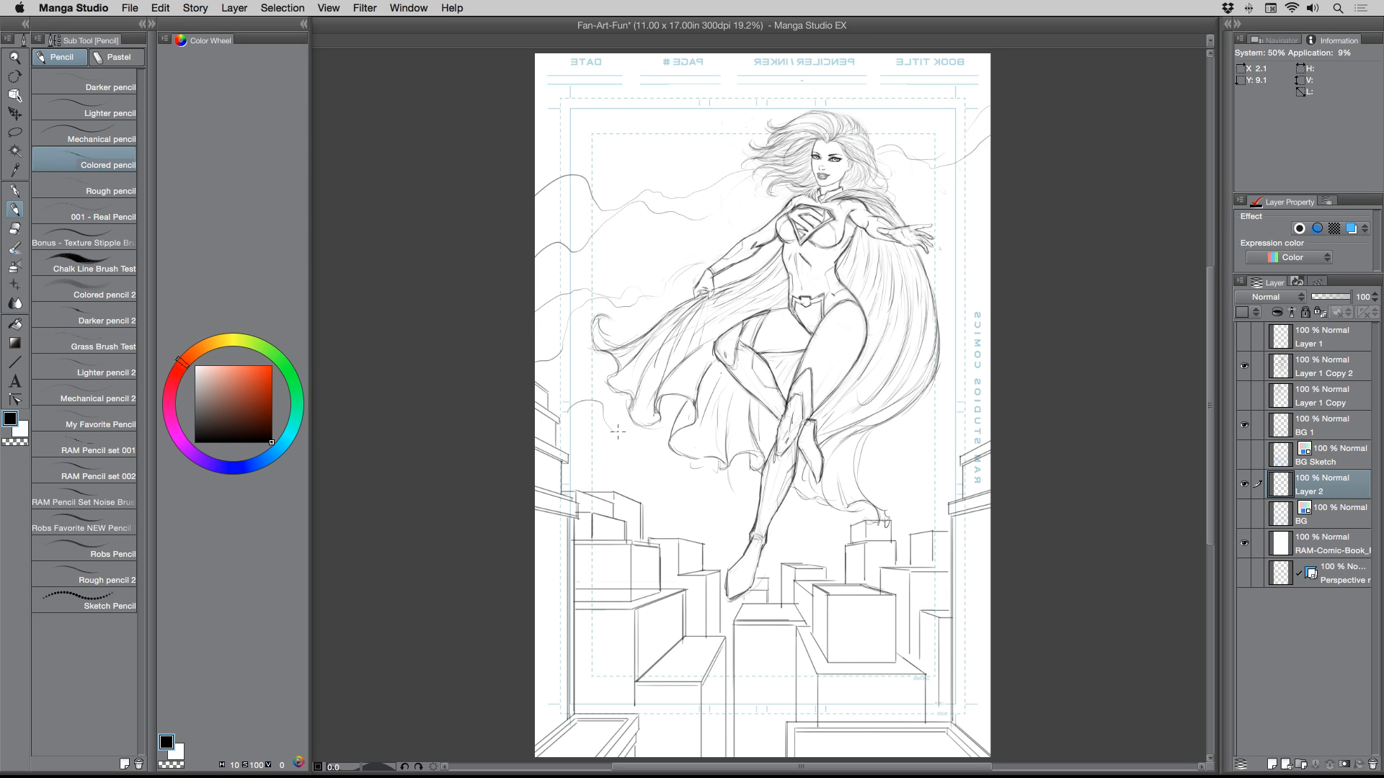
left_click_drag(662, 430, 683, 418)
mouse_move(542, 135)
left_mouse_down()
mouse_move(636, 89)
mouse_move(659, 108)
mouse_move(704, 108)
left_mouse_up()
mouse_move(564, 168)
left_mouse_down()
mouse_move(624, 179)
mouse_move(672, 141)
mouse_move(697, 141)
mouse_move(732, 102)
mouse_move(787, 92)
mouse_move(737, 129)
left_mouse_up()
left_click_drag(986, 81, 867, 115)
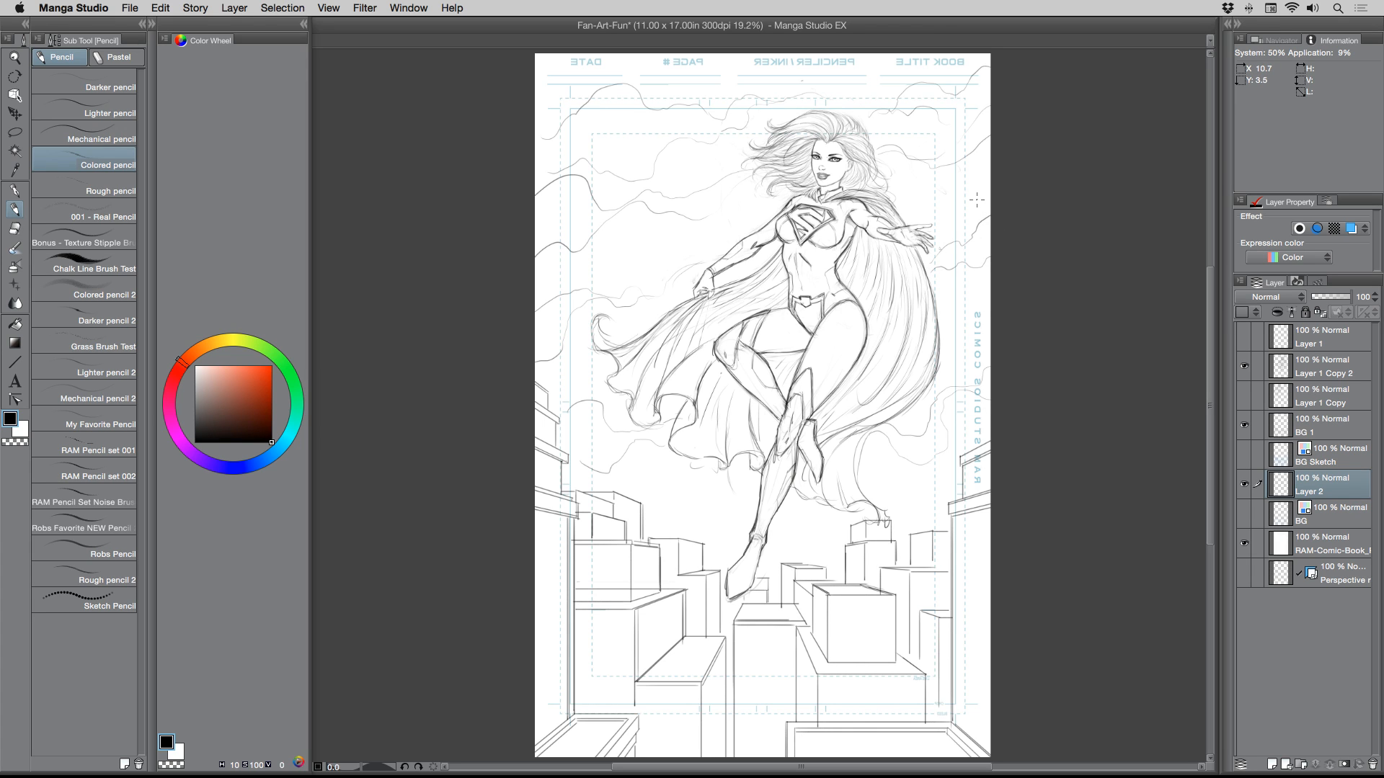
mouse_move(645, 490)
left_mouse_down()
mouse_move(672, 498)
mouse_move(697, 471)
mouse_move(653, 517)
mouse_move(691, 495)
left_mouse_up()
left_click_drag(860, 473, 926, 461)
key("Delete")
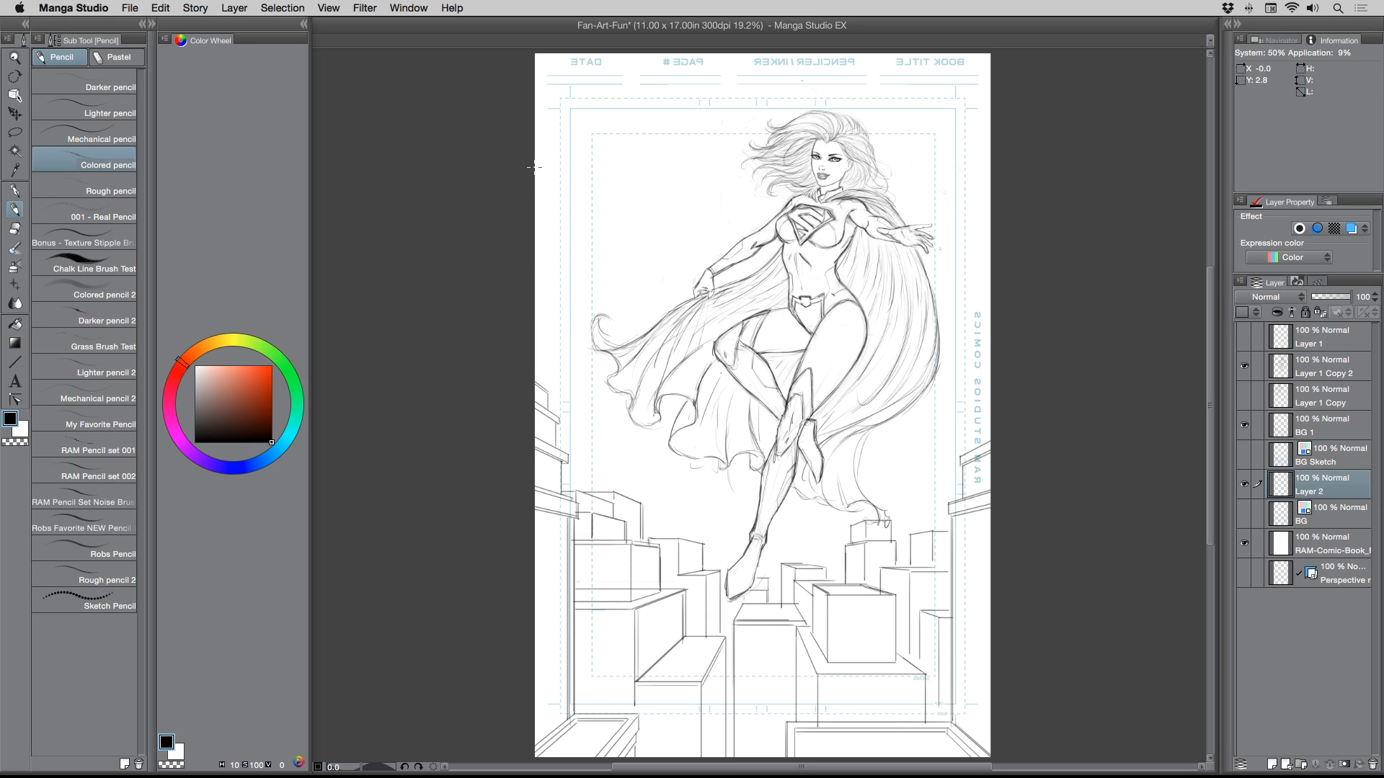
- Try sketching bumpy cloud bands around the heroine's head and along the upper sky, and clear the layer
mouse_move(539, 163)
left_mouse_down()
mouse_move(569, 137)
mouse_move(594, 170)
mouse_move(714, 167)
left_mouse_up()
mouse_move(537, 240)
left_mouse_down()
mouse_move(574, 207)
mouse_move(628, 211)
mouse_move(636, 196)
mouse_move(682, 214)
mouse_move(685, 178)
mouse_move(746, 153)
left_mouse_up()
mouse_move(534, 138)
left_mouse_down()
mouse_move(586, 141)
mouse_move(588, 161)
mouse_move(600, 150)
mouse_move(644, 172)
mouse_move(668, 156)
mouse_move(711, 163)
mouse_move(824, 92)
mouse_move(931, 78)
left_mouse_up()
left_click_drag(869, 133, 953, 161)
mouse_move(922, 72)
left_mouse_down()
mouse_move(956, 102)
mouse_move(990, 90)
left_mouse_up()
left_click_drag(893, 133, 990, 180)
mouse_move(877, 130)
left_mouse_down()
mouse_move(916, 147)
mouse_move(957, 137)
mouse_move(984, 151)
left_mouse_up()
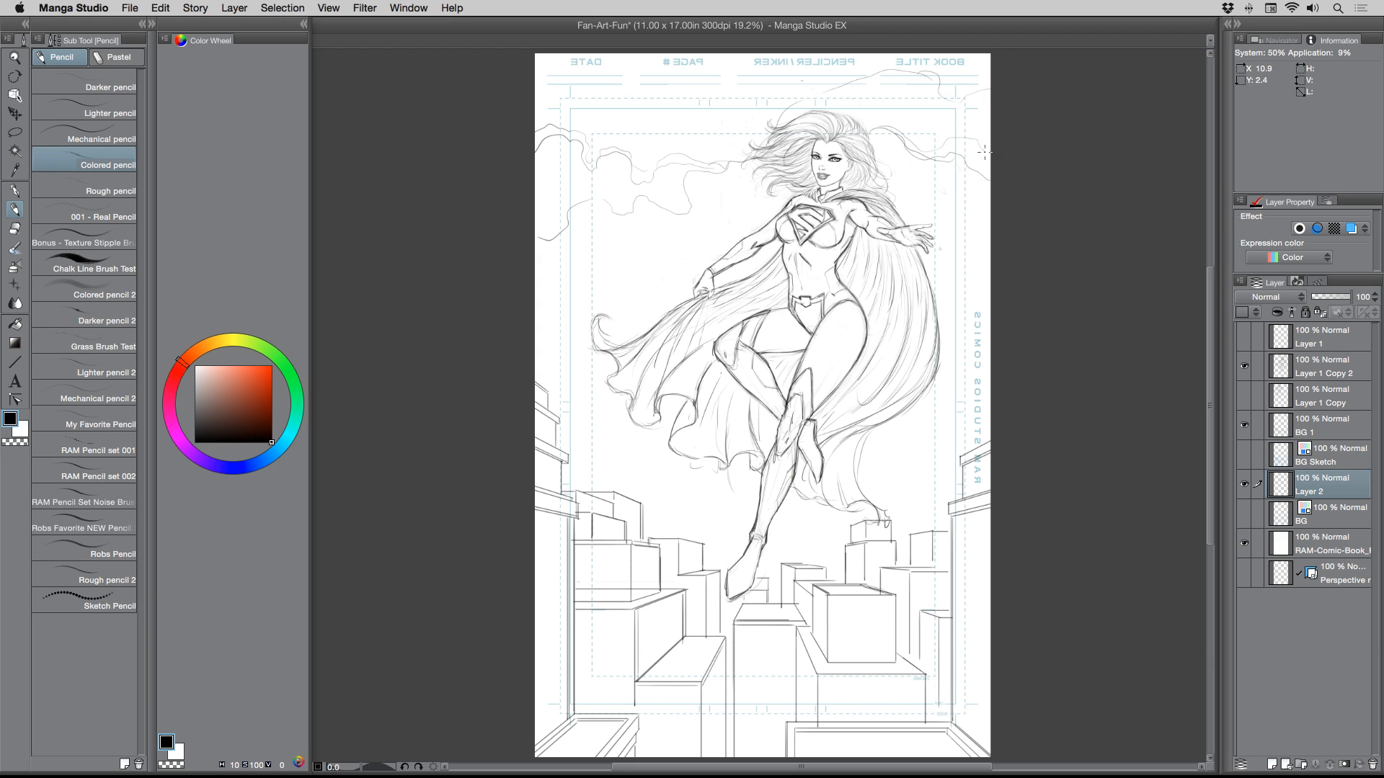
mouse_move(842, 81)
left_mouse_down()
mouse_move(915, 67)
mouse_move(979, 74)
left_mouse_up()
mouse_move(562, 240)
left_mouse_down()
mouse_move(606, 262)
mouse_move(642, 243)
mouse_move(669, 261)
left_mouse_up()
mouse_move(542, 317)
left_mouse_down()
mouse_move(609, 293)
mouse_move(632, 308)
mouse_move(676, 268)
left_mouse_up()
key("Delete")
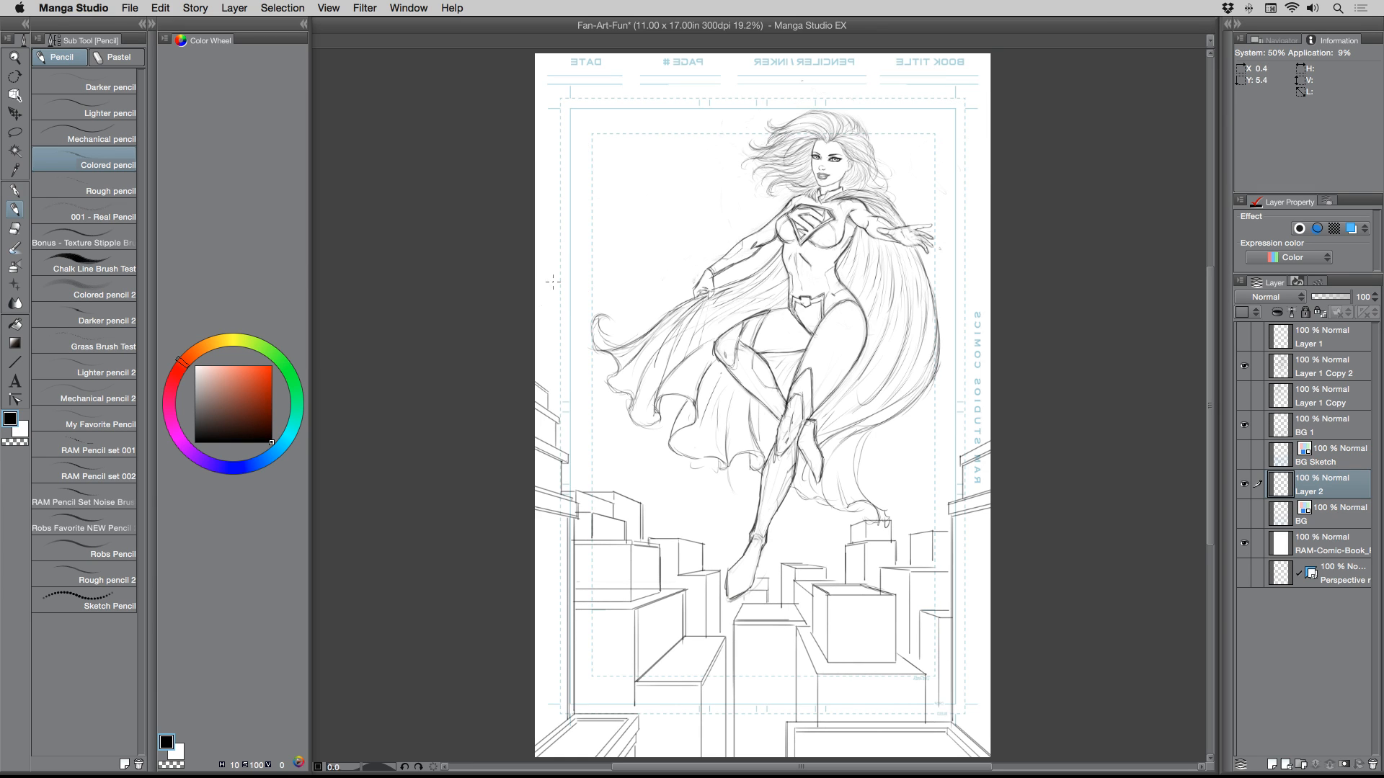
- Try two cloud outlines rising steeply from the page's left edge toward its top, and clear the layer
mouse_move(534, 341)
left_mouse_down()
mouse_move(562, 306)
mouse_move(563, 256)
mouse_move(630, 234)
mouse_move(627, 167)
mouse_move(686, 101)
left_mouse_up()
mouse_move(571, 393)
left_mouse_down()
mouse_move(580, 260)
mouse_move(641, 242)
mouse_move(699, 189)
mouse_move(669, 130)
mouse_move(748, 75)
left_mouse_up()
key("Delete")
- Try cloud outlines across the upper sky, beside the cape and above the left towers, and clear the layer
mouse_move(541, 155)
left_mouse_down()
mouse_move(583, 170)
mouse_move(696, 137)
mouse_move(751, 101)
mouse_move(829, 99)
left_mouse_up()
mouse_move(537, 274)
left_mouse_down()
mouse_move(609, 193)
mouse_move(655, 178)
mouse_move(734, 115)
mouse_move(774, 114)
left_mouse_up()
mouse_move(885, 158)
left_mouse_down()
mouse_move(942, 193)
mouse_move(982, 174)
mouse_move(935, 273)
left_mouse_up()
mouse_move(544, 350)
left_mouse_down()
mouse_move(576, 320)
mouse_move(650, 328)
left_mouse_up()
mouse_move(558, 379)
left_mouse_down()
mouse_move(608, 442)
mouse_move(649, 437)
left_mouse_up()
key("Delete")
- Pencil puffy cumulus cloud outlines in the sky left of the heroine and behind her outstretched hand
mouse_move(537, 180)
left_mouse_down()
mouse_move(552, 155)
mouse_move(591, 193)
mouse_move(579, 218)
mouse_move(615, 235)
mouse_move(660, 217)
mouse_move(667, 258)
mouse_move(694, 275)
left_mouse_up()
mouse_move(539, 253)
left_mouse_down()
mouse_move(570, 292)
mouse_move(598, 286)
mouse_move(632, 308)
left_mouse_up()
mouse_move(533, 248)
left_mouse_down()
mouse_move(561, 254)
mouse_move(567, 283)
mouse_move(647, 330)
left_mouse_up()
left_click_drag(901, 209, 982, 163)
mouse_move(662, 195)
left_mouse_down()
mouse_move(710, 189)
mouse_move(719, 213)
left_mouse_up()
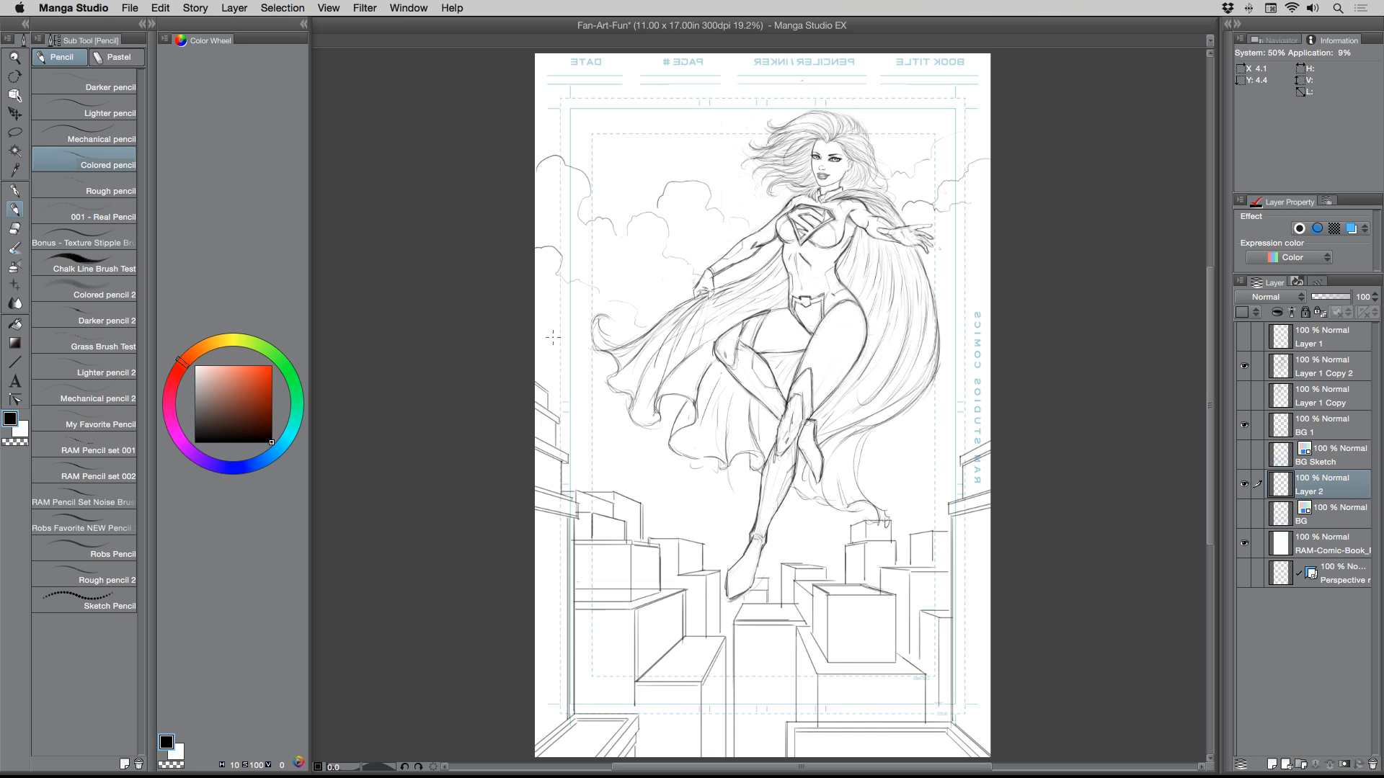
- Pencil smaller puffy clouds below the cape and above the skyline, and add two small birds in the upper left sky
left_click_drag(569, 417, 673, 470)
left_click_drag(574, 162, 608, 185)
mouse_move(666, 499)
left_mouse_down()
mouse_move(804, 536)
mouse_move(917, 474)
mouse_move(953, 485)
left_mouse_up()
left_click_drag(628, 124, 667, 146)
- Inspect the clouds and figure up close and on the full page, and hide all palettes around the canvas
scroll(860, 232, "up", 3)
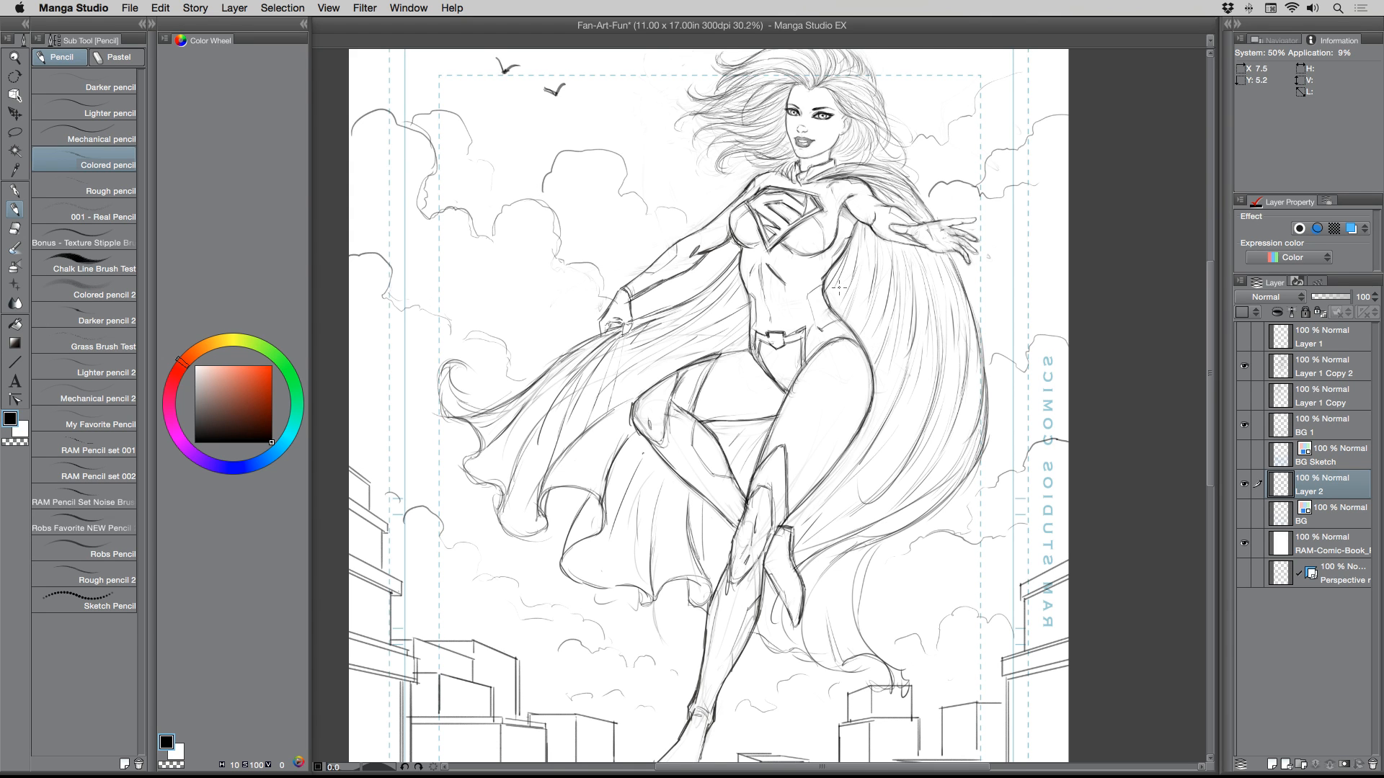
scroll(839, 287, "down", 4)
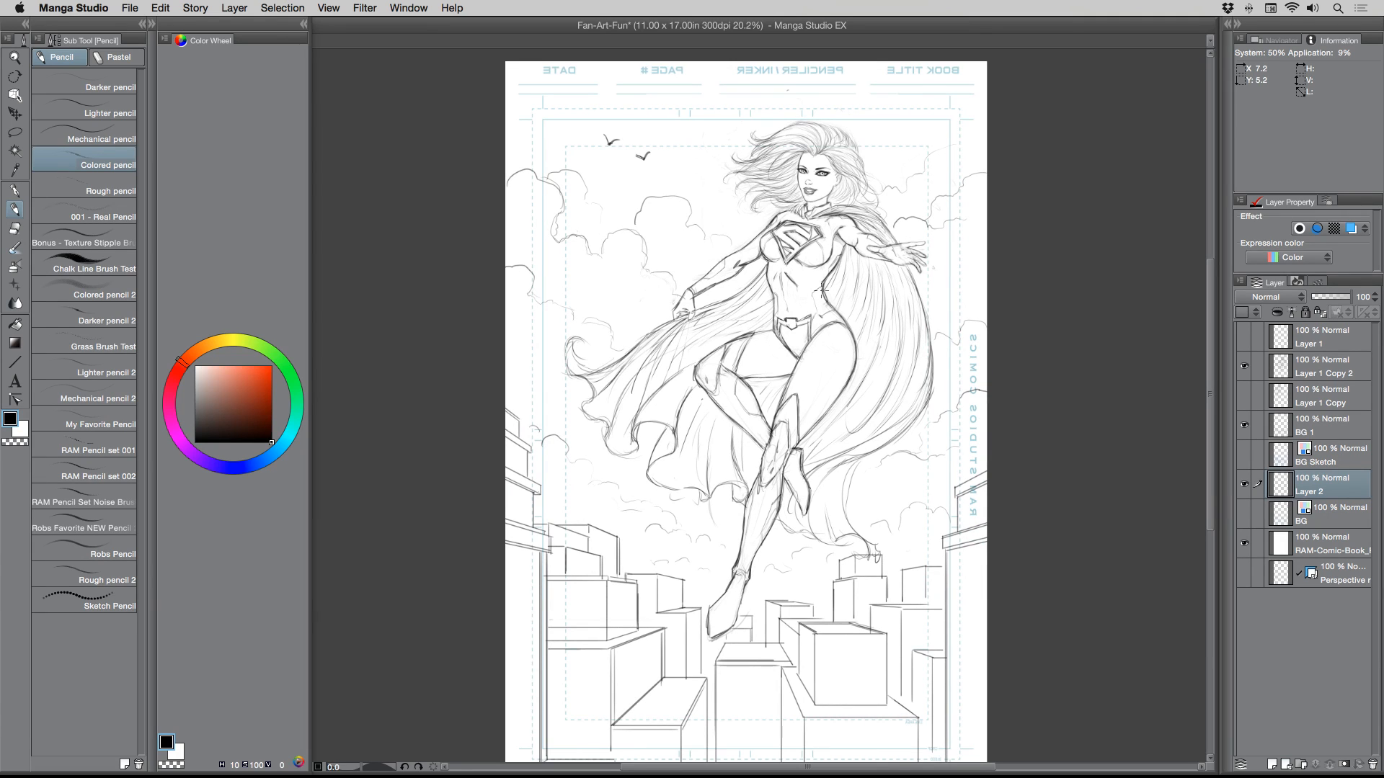
scroll(616, 303, "down", 2)
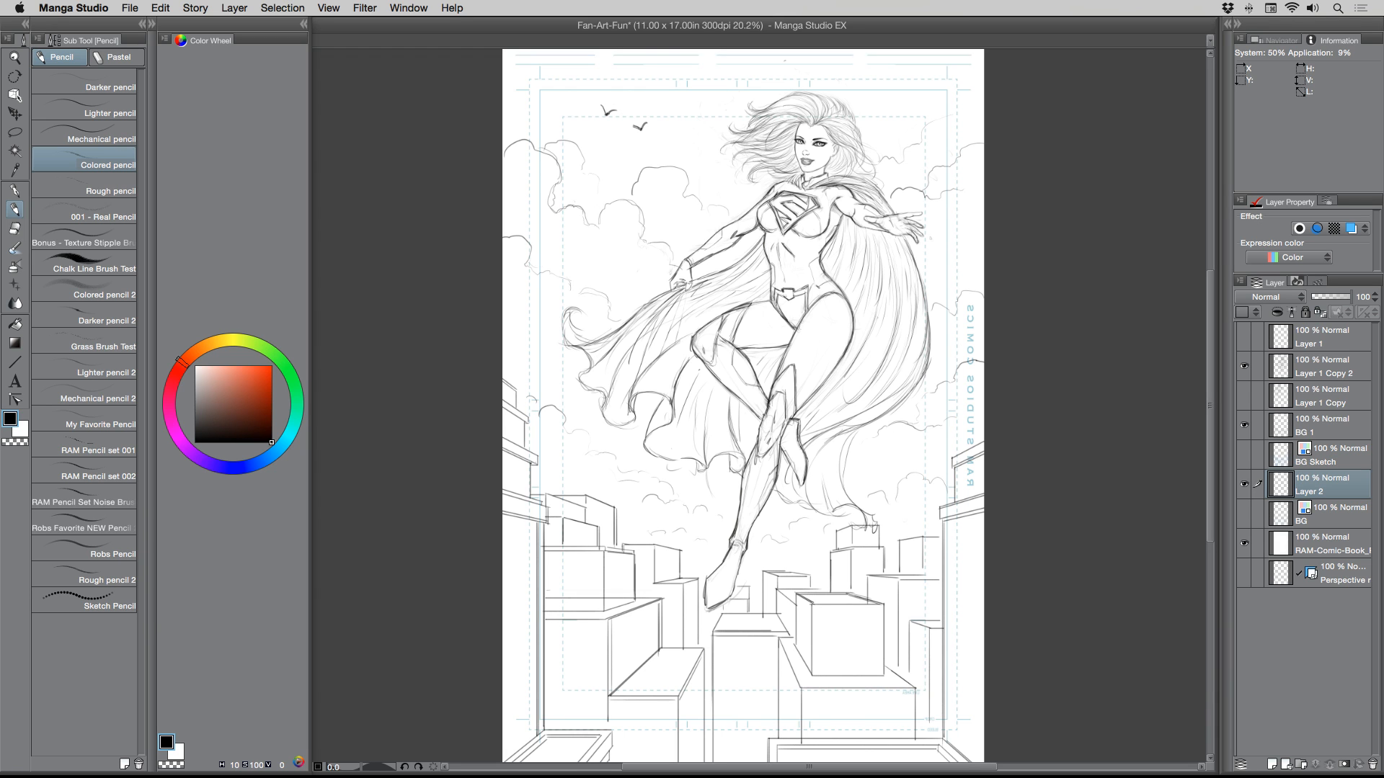
key("Tab")
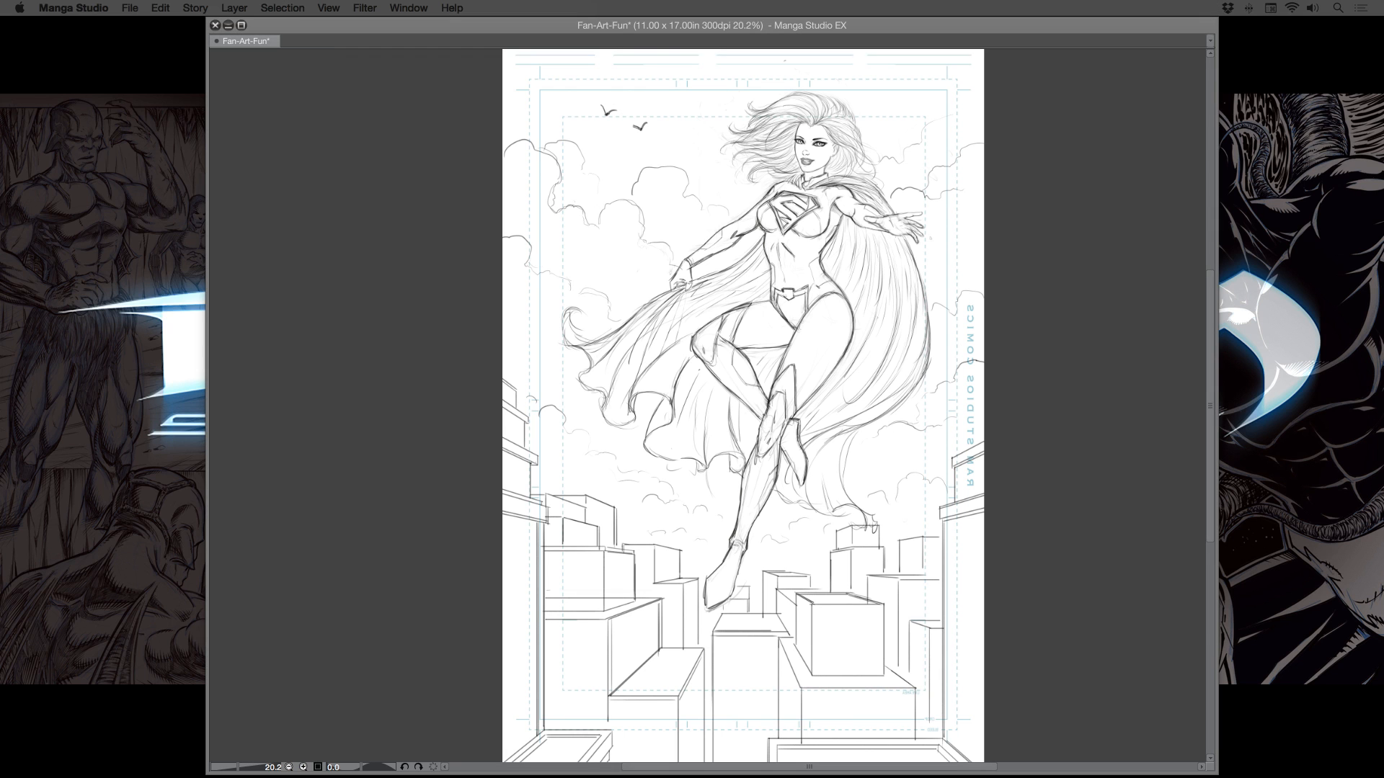